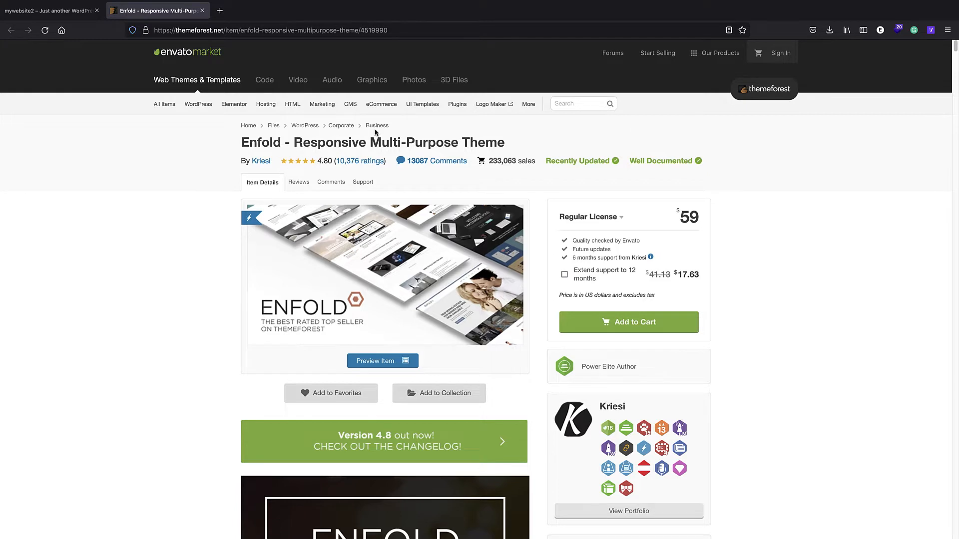
# - Examine the Enfold theme's product page on ThemeForest, including its preview image, license options and item details
pyautogui.scroll(-2, 375, 150)
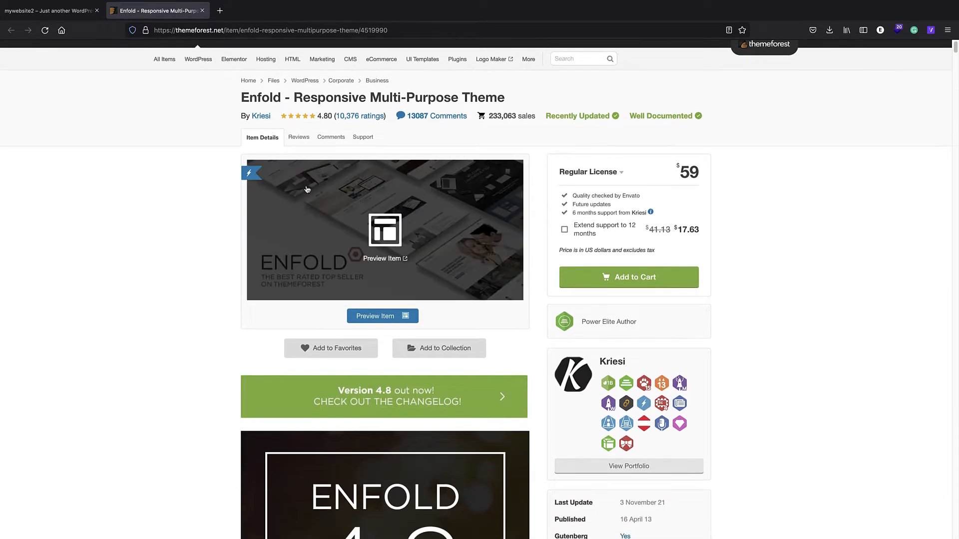
pyautogui.scroll(1, 249, 239)
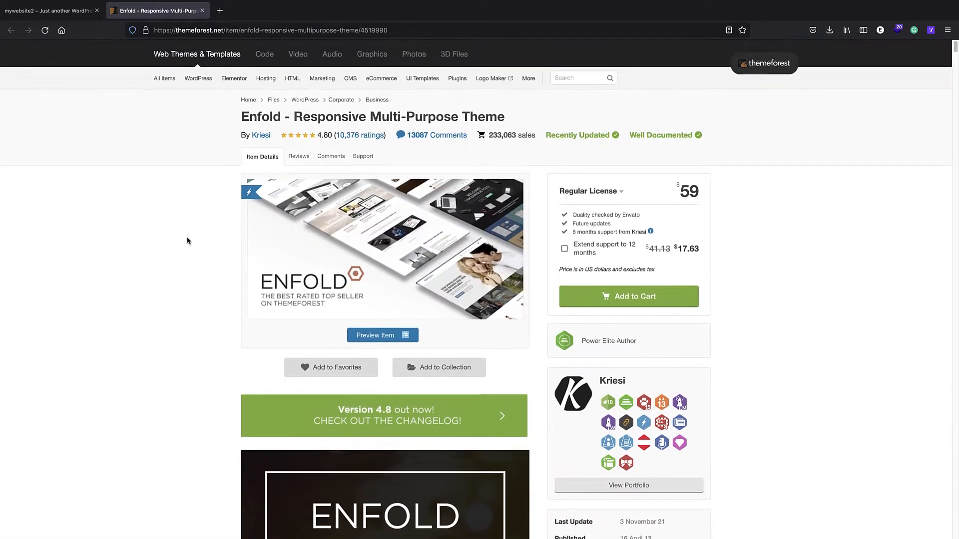
pyautogui.scroll(-4, 188, 241)
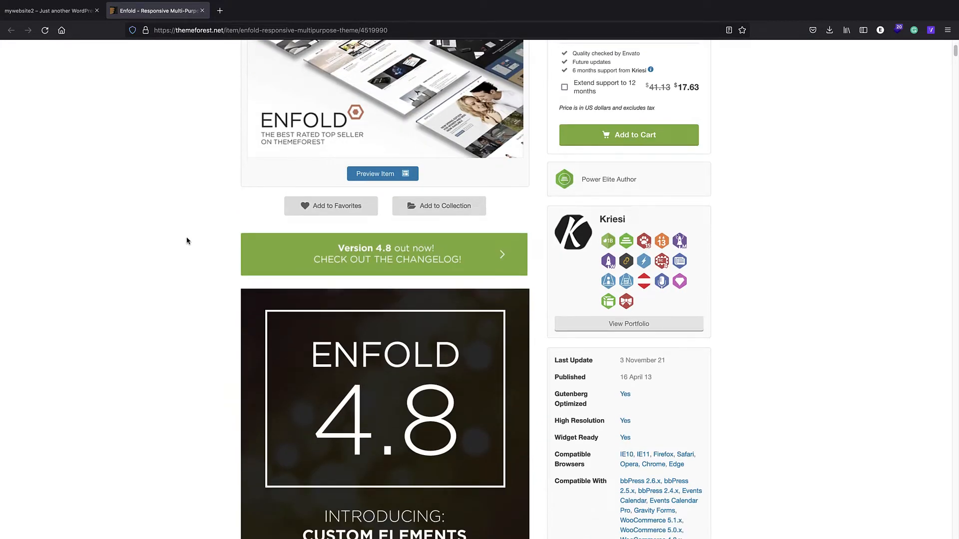
pyautogui.scroll(4, 188, 241)
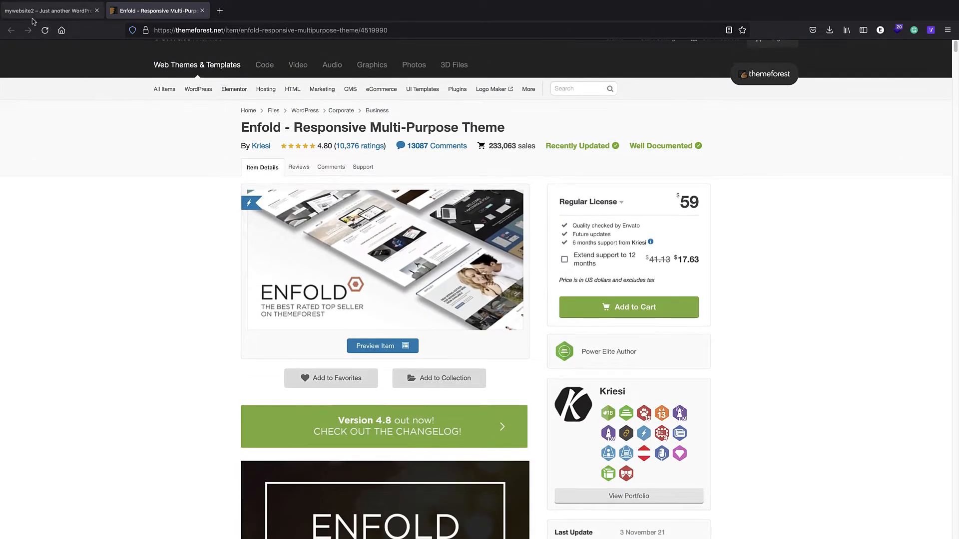
# - Switch to the mywebsite2 site and open the theme upload form in its WordPress admin
pyautogui.click(33, 15)
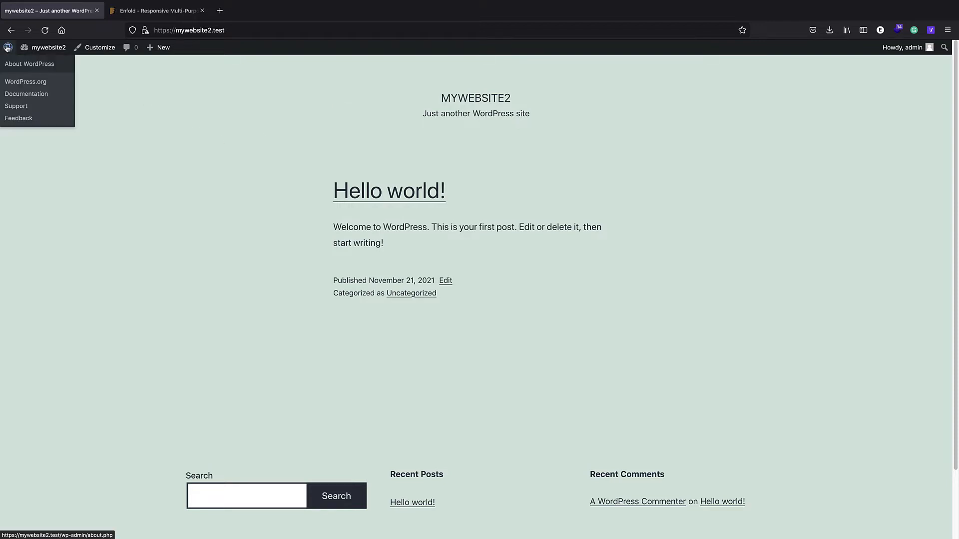
pyautogui.click(8, 47)
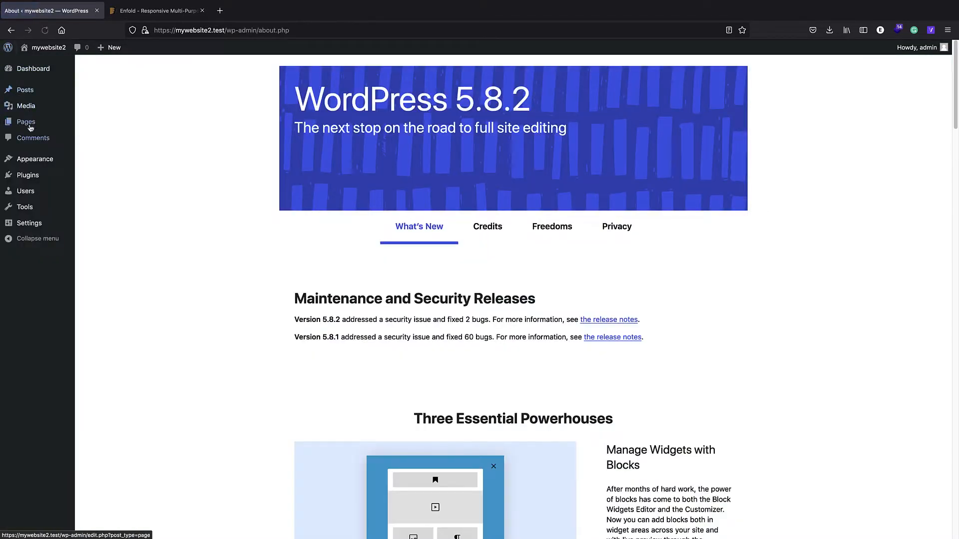
pyautogui.click(89, 160)
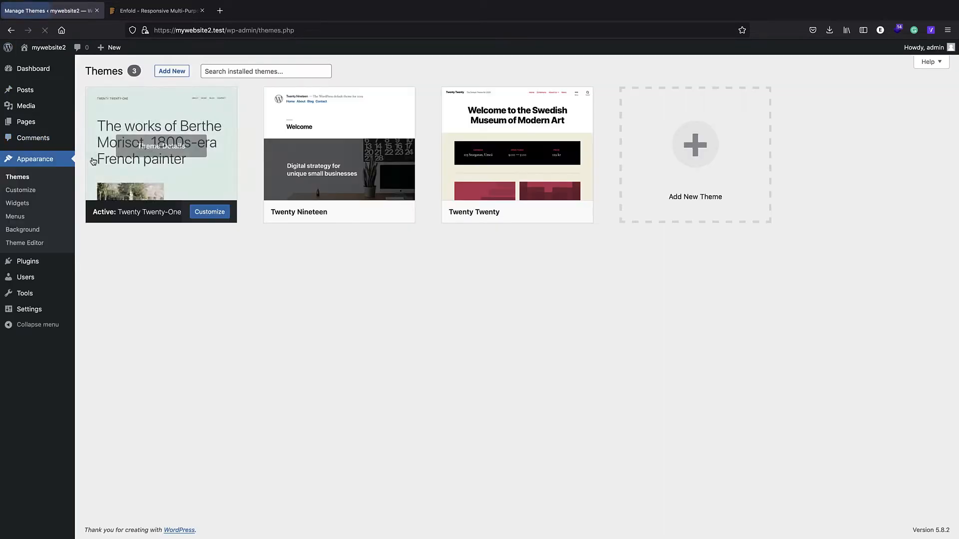
pyautogui.click(174, 73)
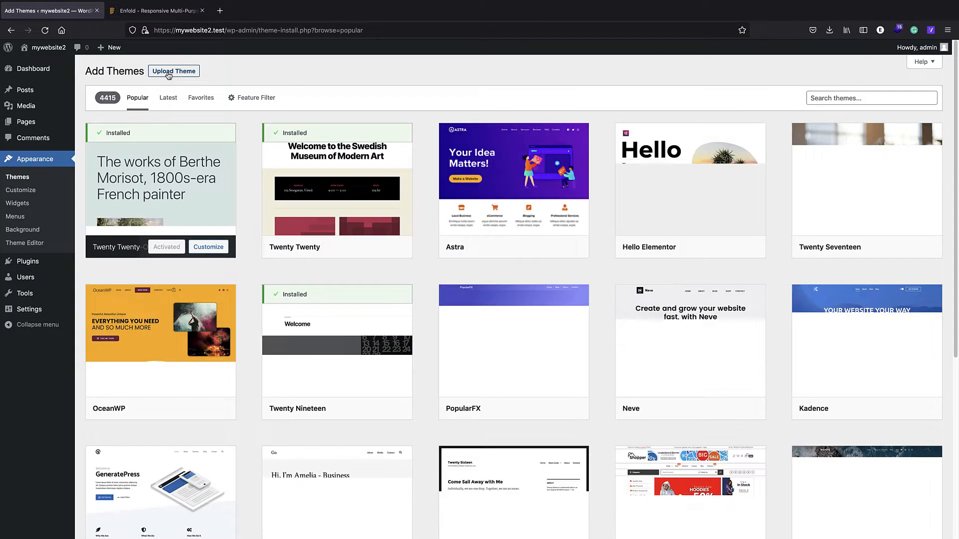
pyautogui.click(169, 74)
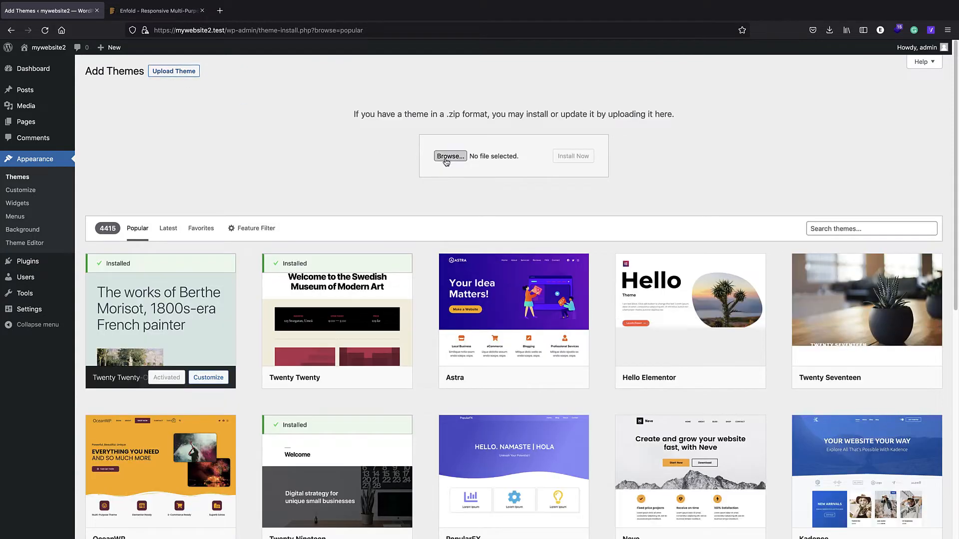
# - Install the theme from Enfold.zip on the Desktop and activate it
pyautogui.click(446, 157)
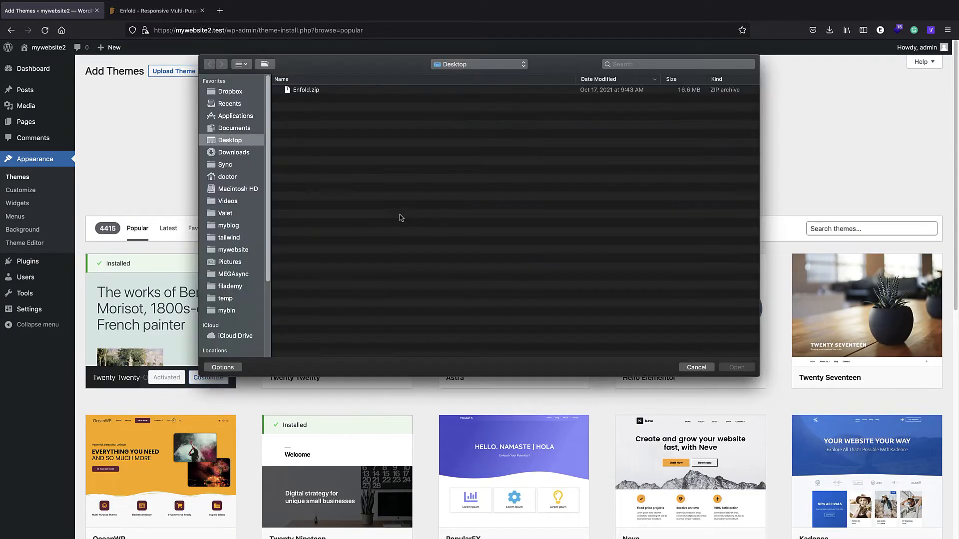
pyautogui.click(306, 91)
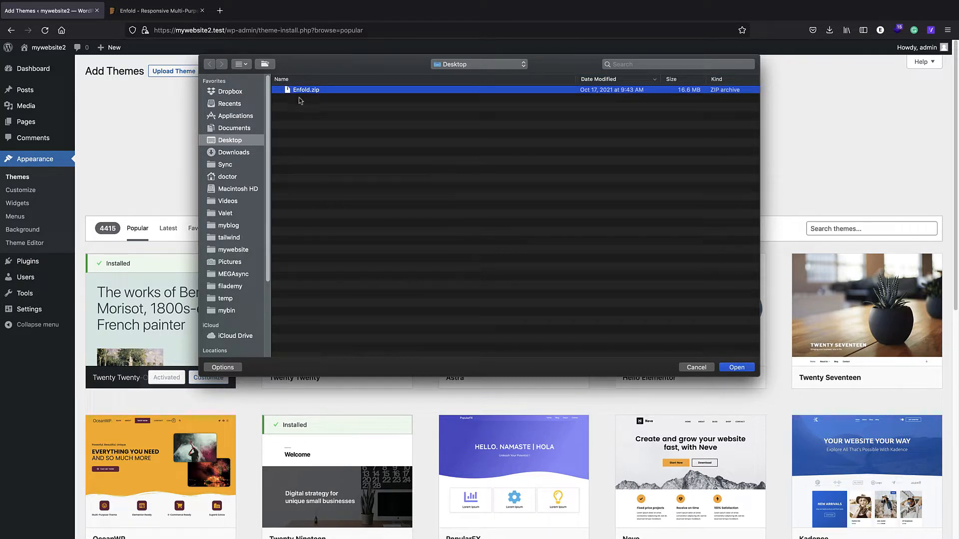
pyautogui.click(731, 368)
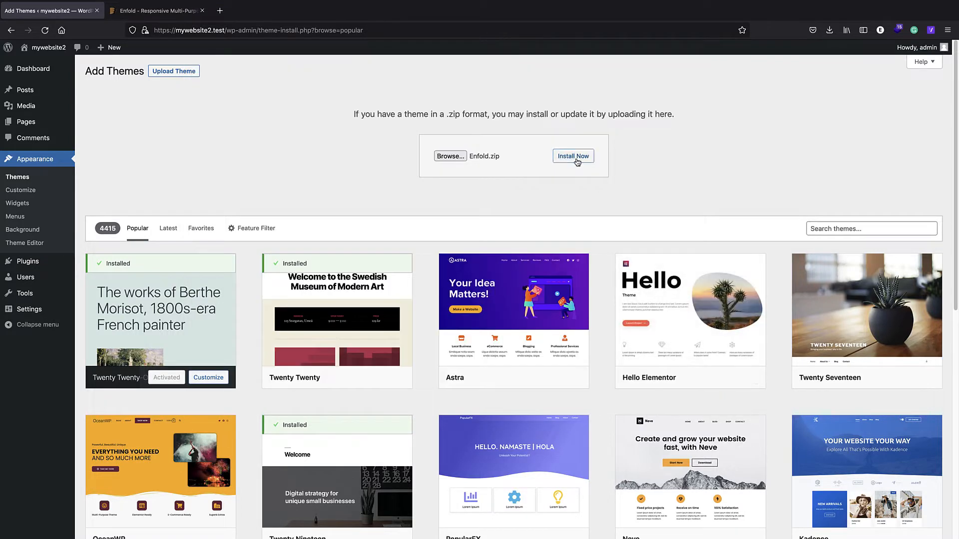
pyautogui.click(575, 158)
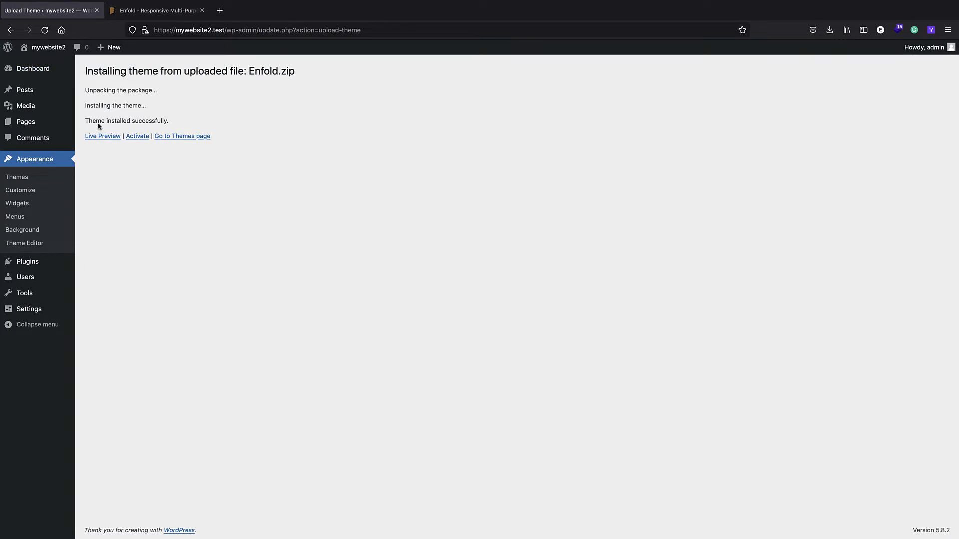
pyautogui.click(138, 138)
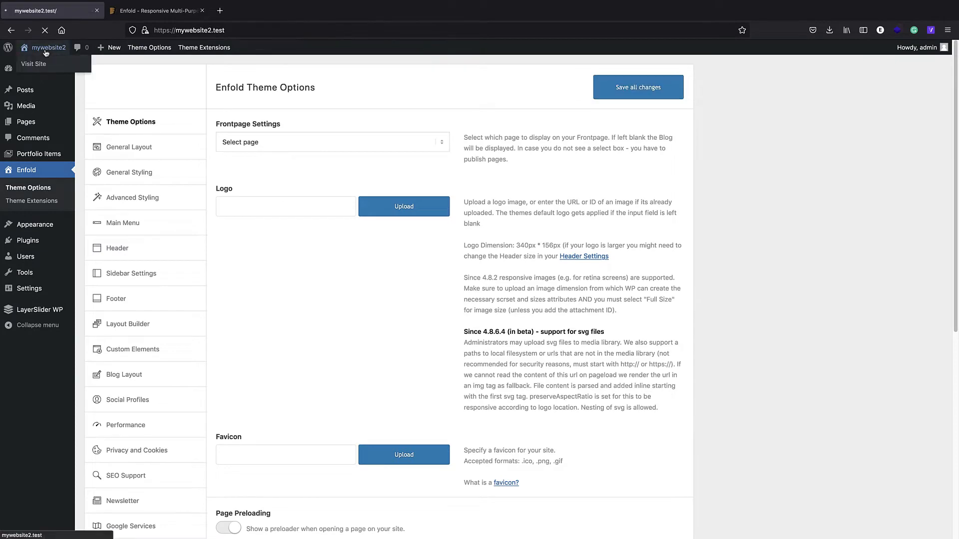
# - View the live site and examine the Customizer's Site Identity, Menus and Homepage Settings sections, leaving the Customizer without changes
pyautogui.click(58, 57)
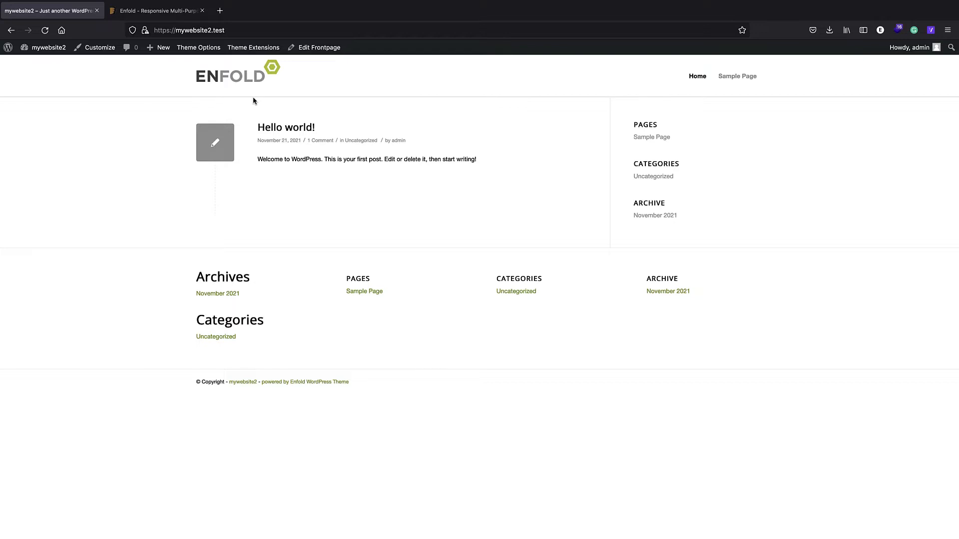
pyautogui.click(102, 48)
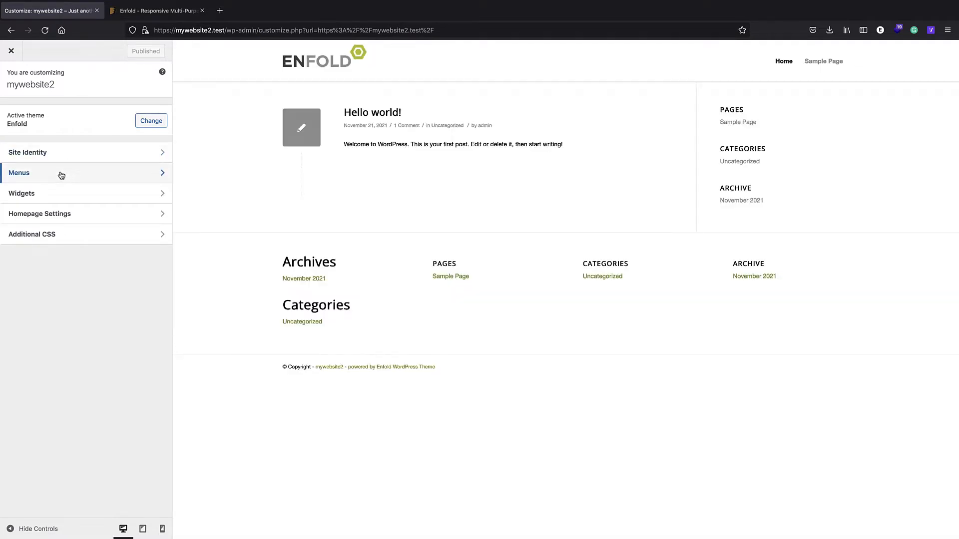
pyautogui.click(49, 161)
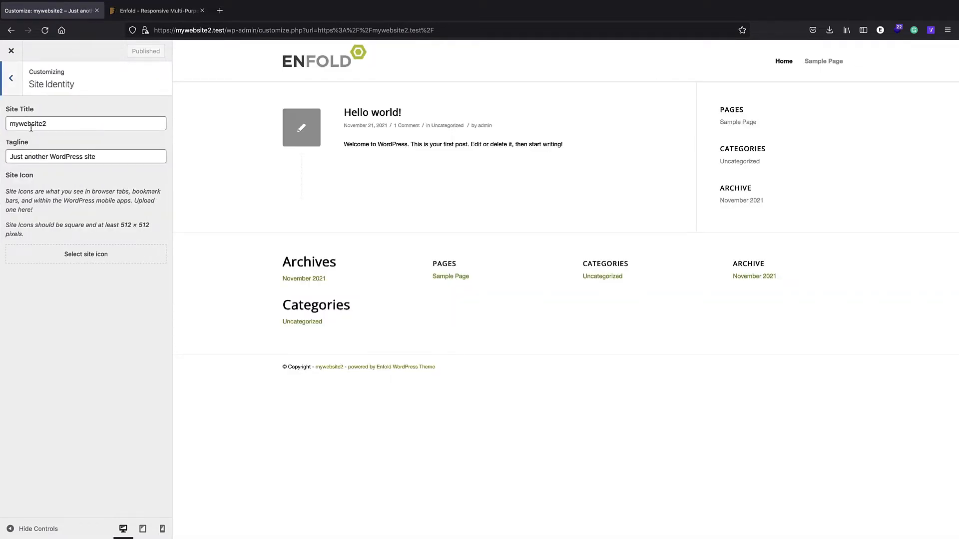
pyautogui.click(12, 79)
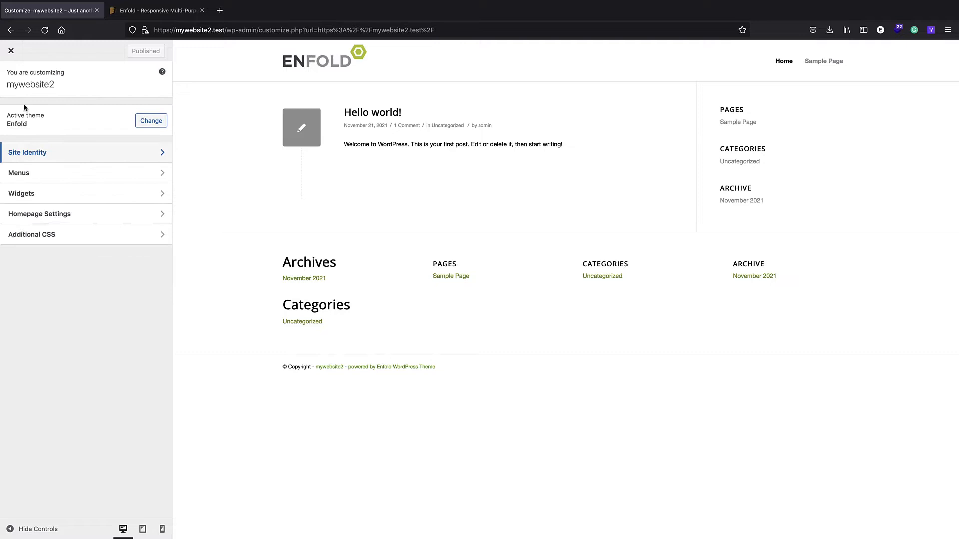
pyautogui.click(43, 173)
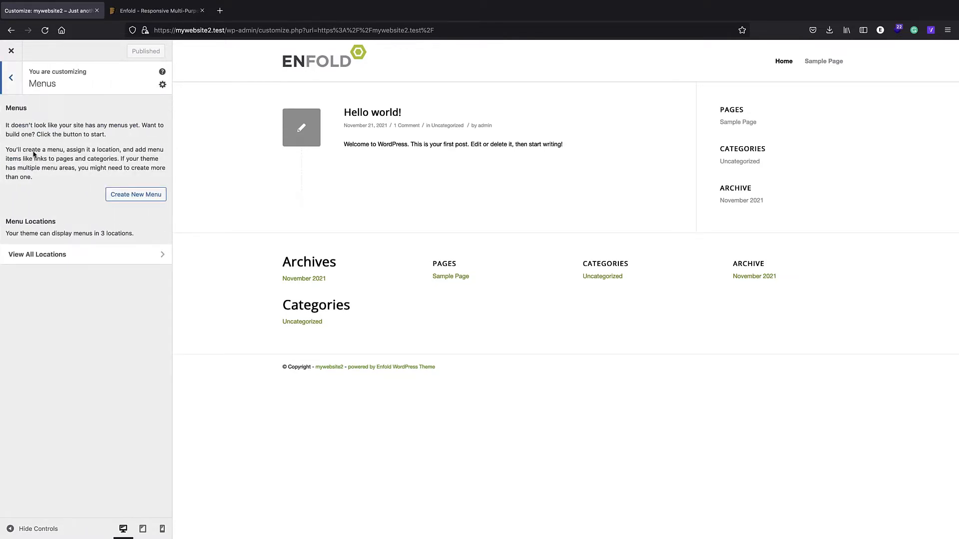
pyautogui.click(12, 82)
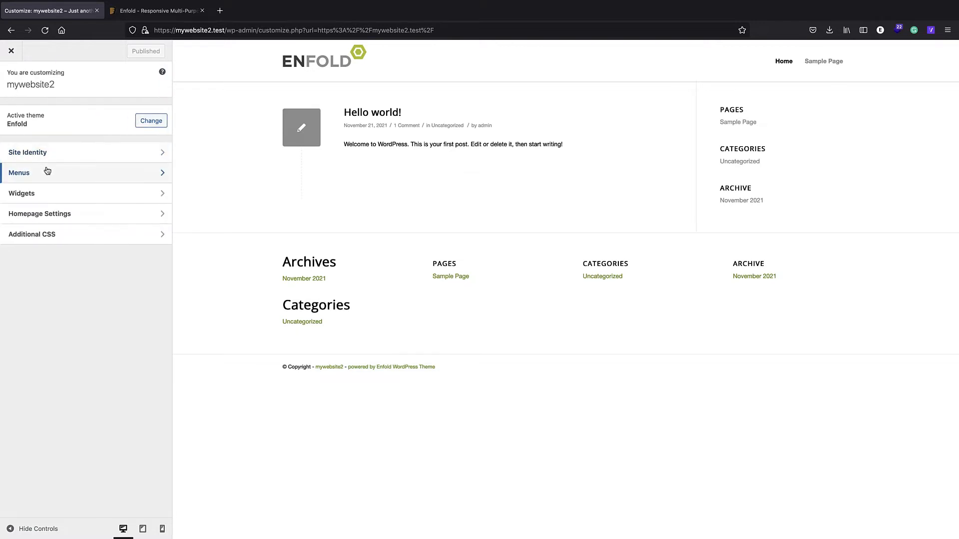
pyautogui.click(63, 214)
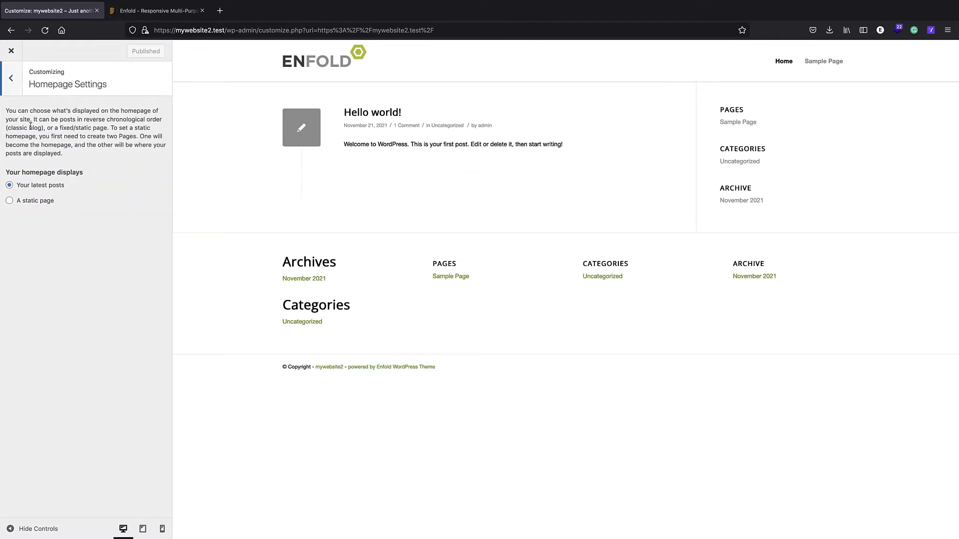
pyautogui.click(11, 82)
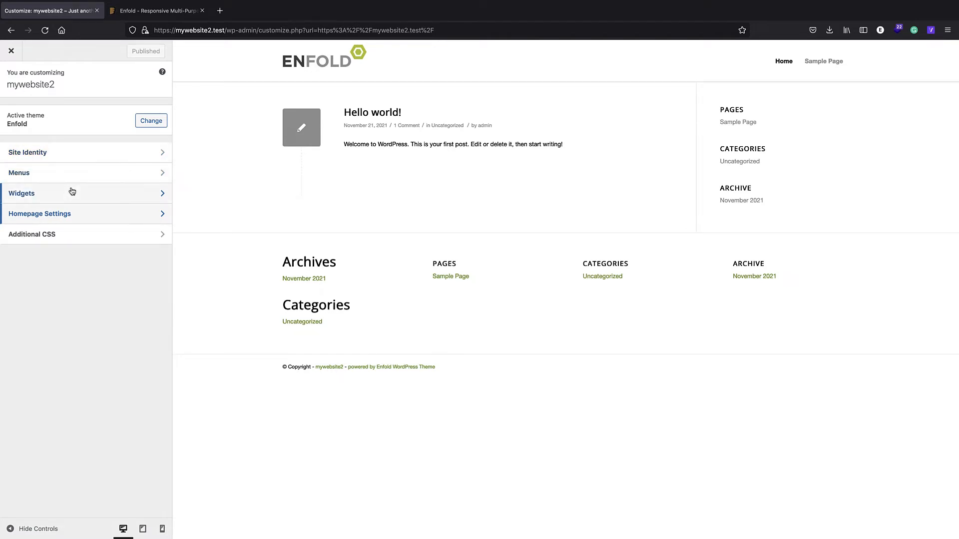
pyautogui.click(11, 51)
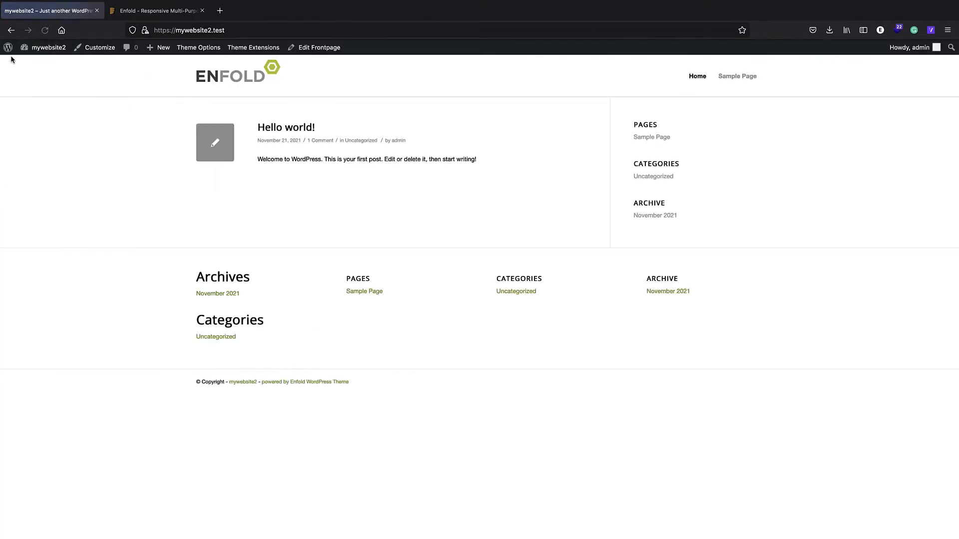
# - Return to the WordPress admin and open the Enfold theme options
pyautogui.moveTo(44, 57)
pyautogui.click(9, 47)
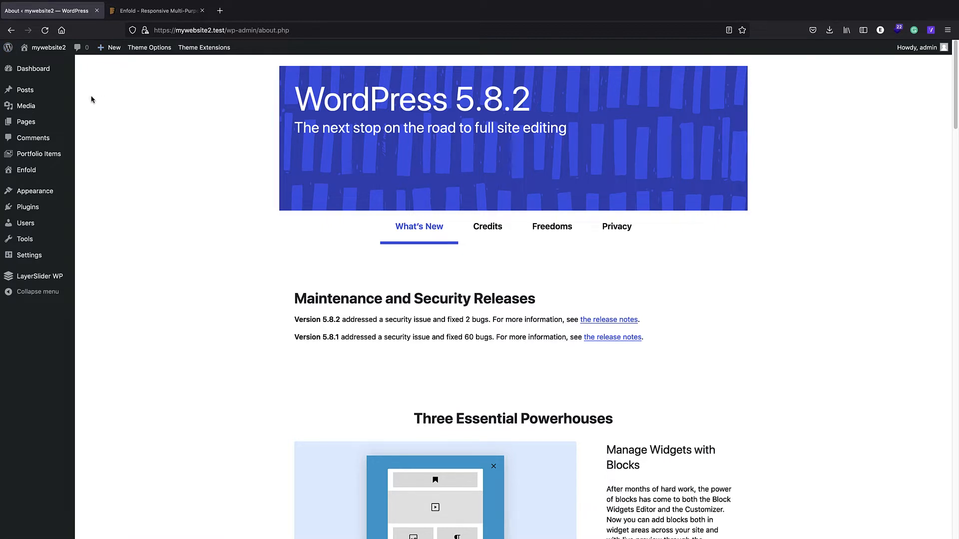
pyautogui.moveTo(67, 151)
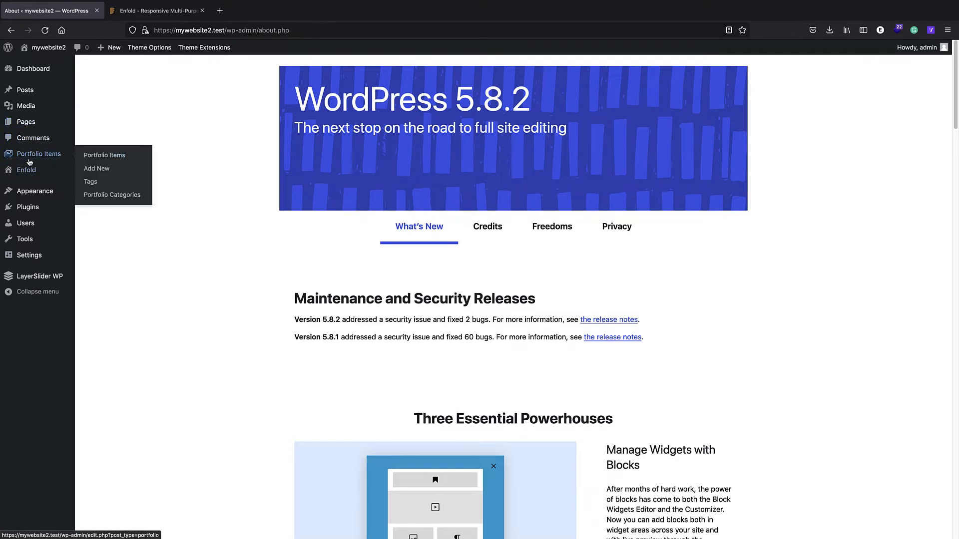
pyautogui.moveTo(18, 177)
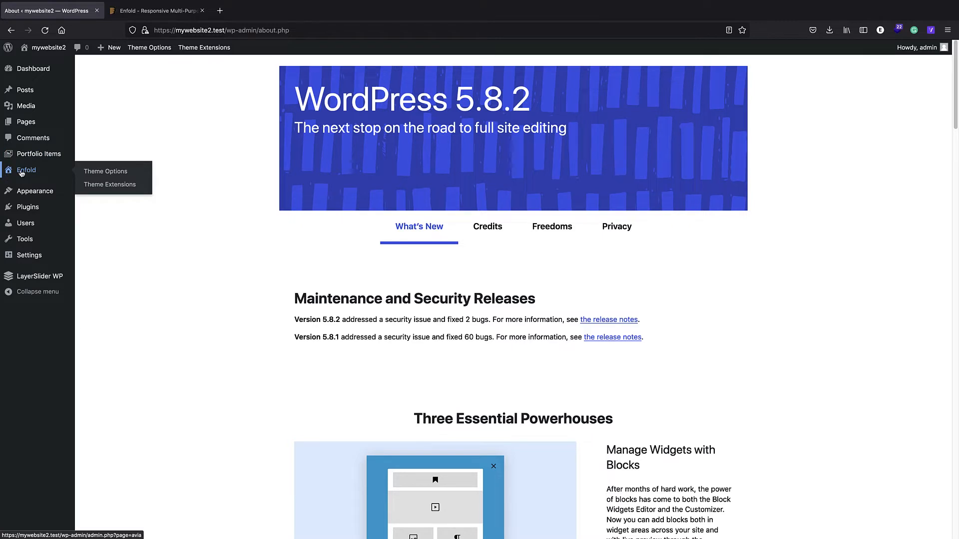
pyautogui.click(22, 174)
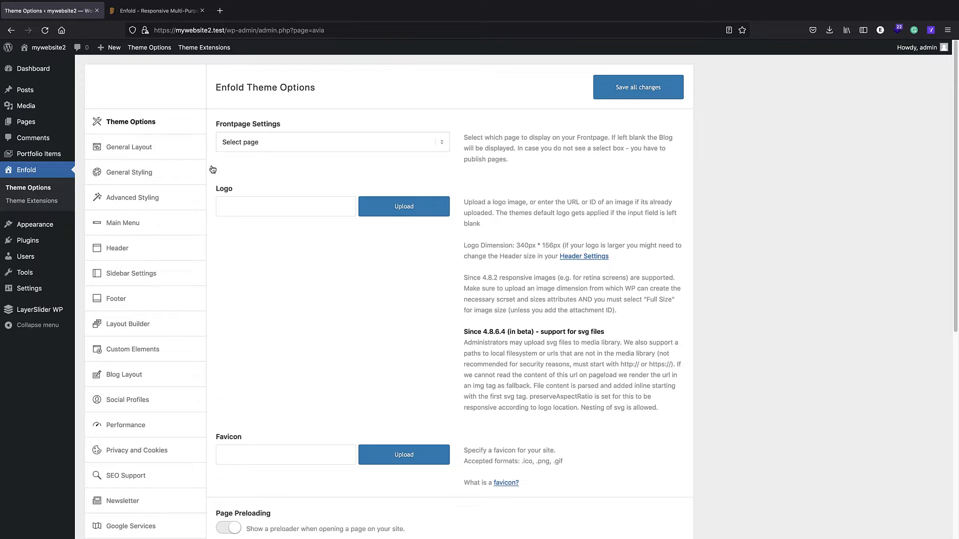
# - Examine the Enfold settings for General Layout, General Styling, Theme Options, Main Menu and Footer
pyautogui.click(115, 145)
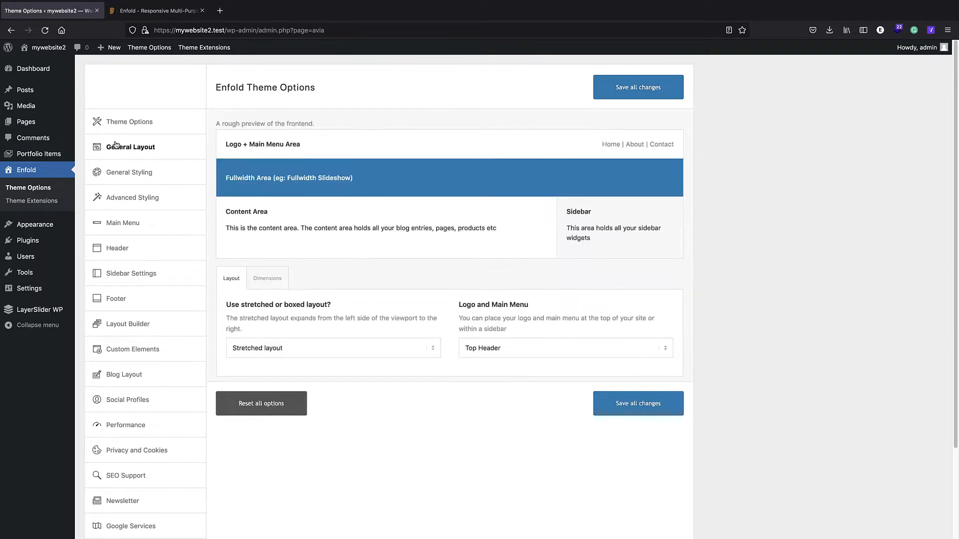
pyautogui.click(120, 173)
pyautogui.scroll(-5, 125, 210)
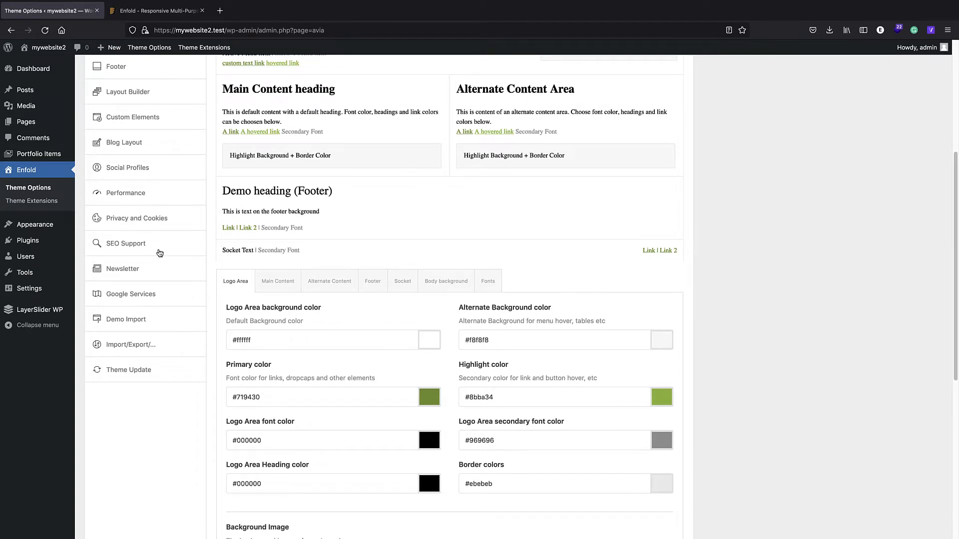
pyautogui.scroll(2, 160, 253)
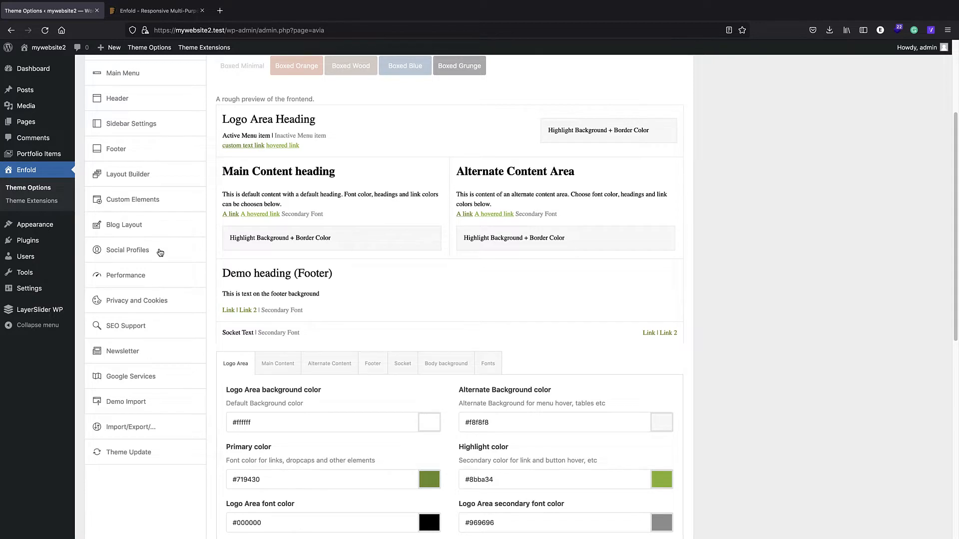
pyautogui.scroll(4, 160, 252)
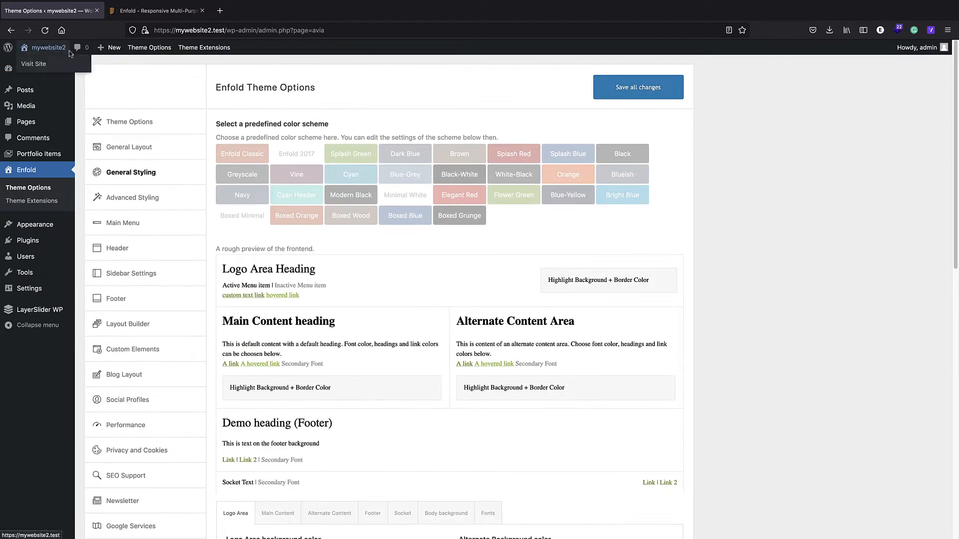
pyautogui.click(129, 122)
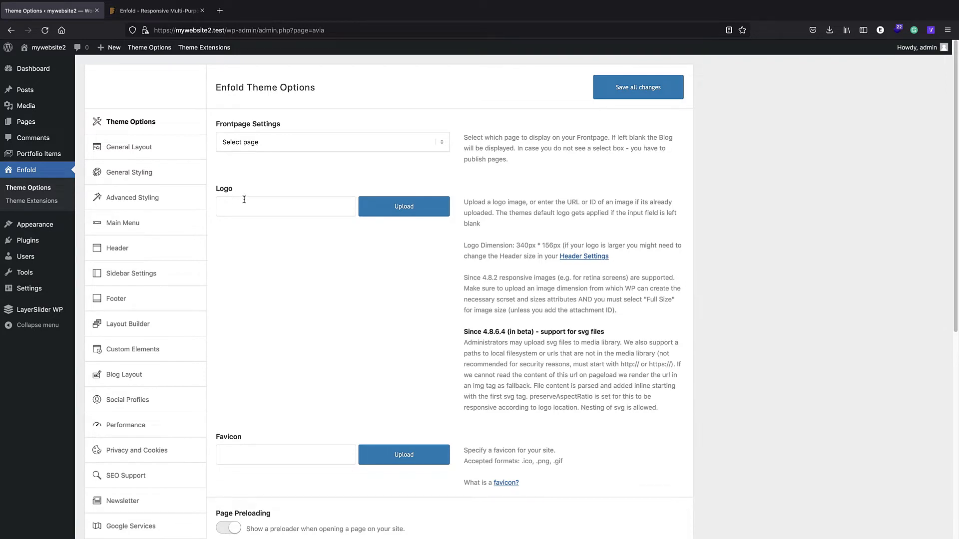
pyautogui.scroll(-2, 220, 200)
pyautogui.scroll(1, 217, 193)
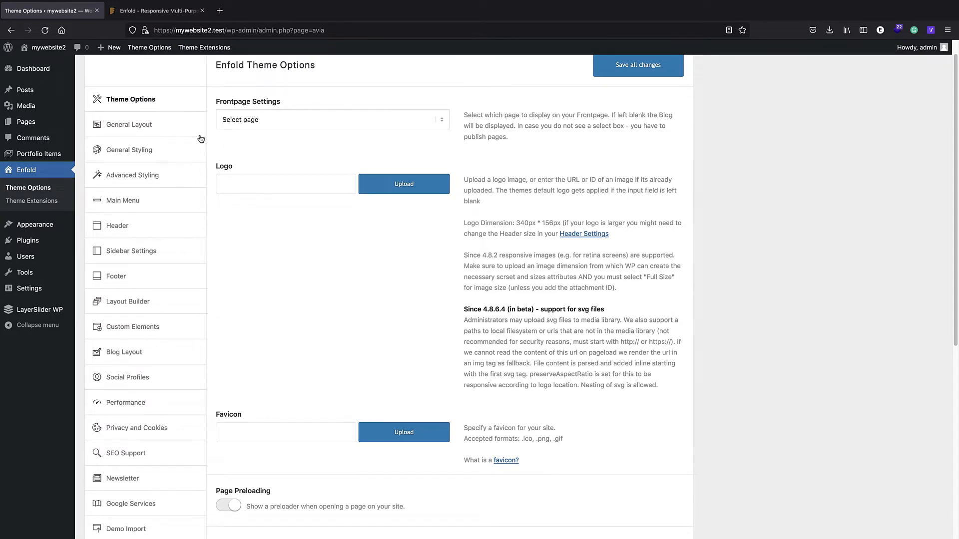
pyautogui.click(147, 204)
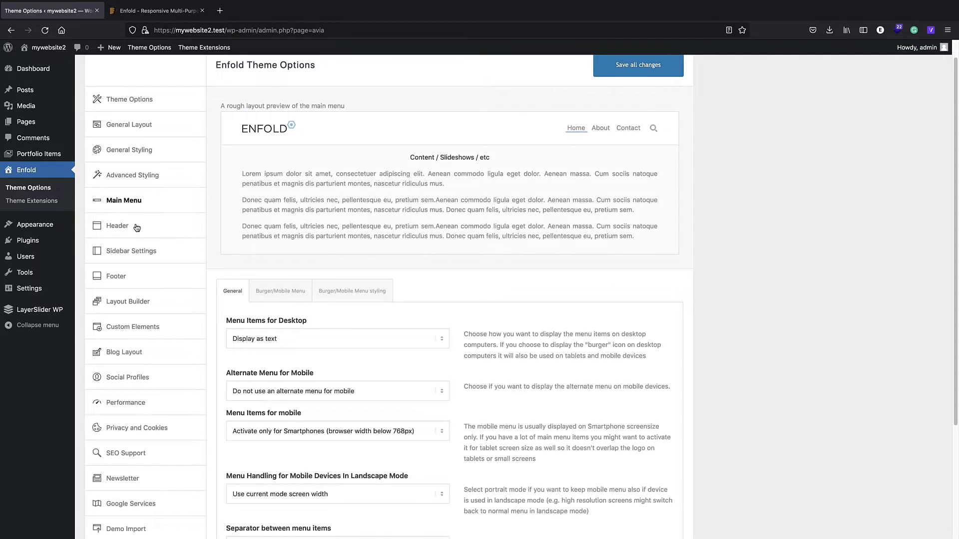
pyautogui.click(128, 277)
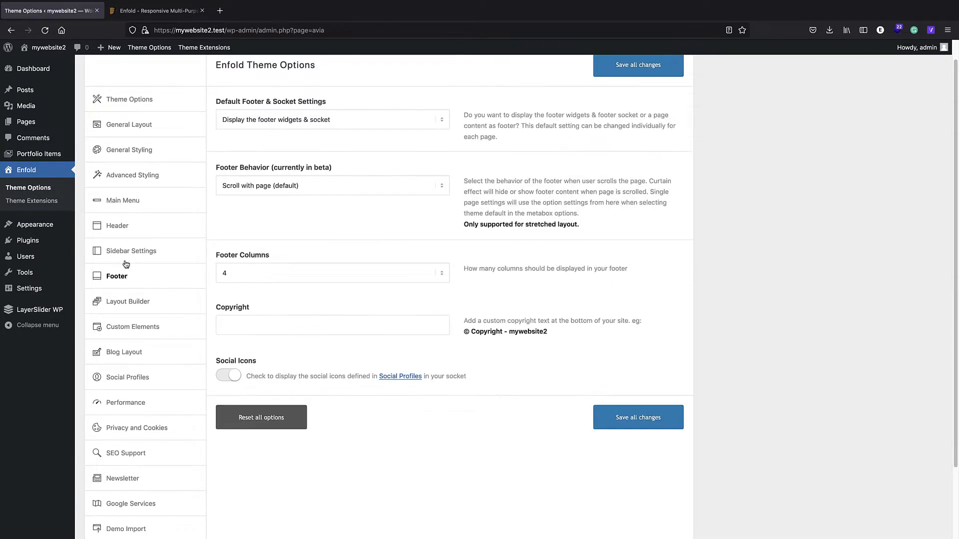
# - Examine the Alternate Content color and background settings under Enfold's General Styling
pyautogui.click(128, 157)
pyautogui.scroll(-8, 129, 158)
pyautogui.click(334, 94)
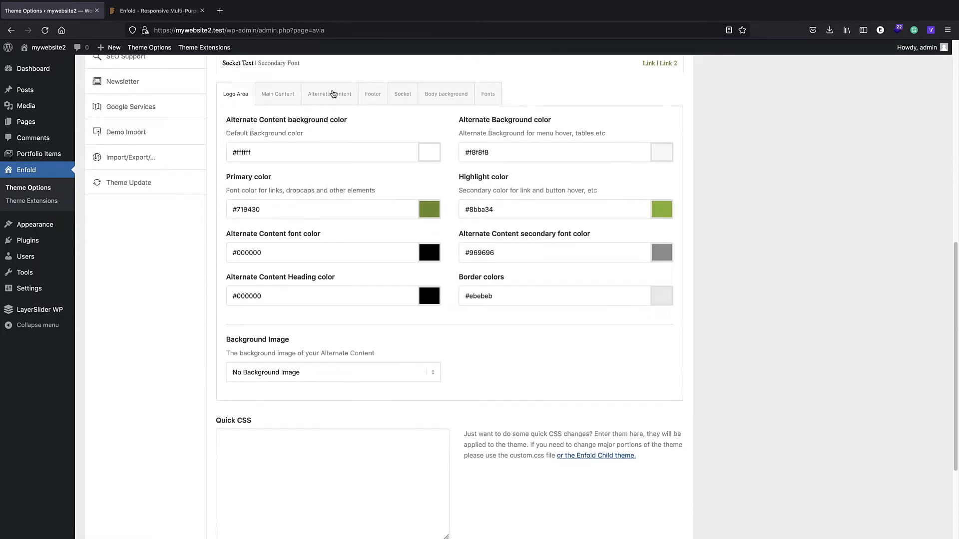
pyautogui.scroll(4, 128, 132)
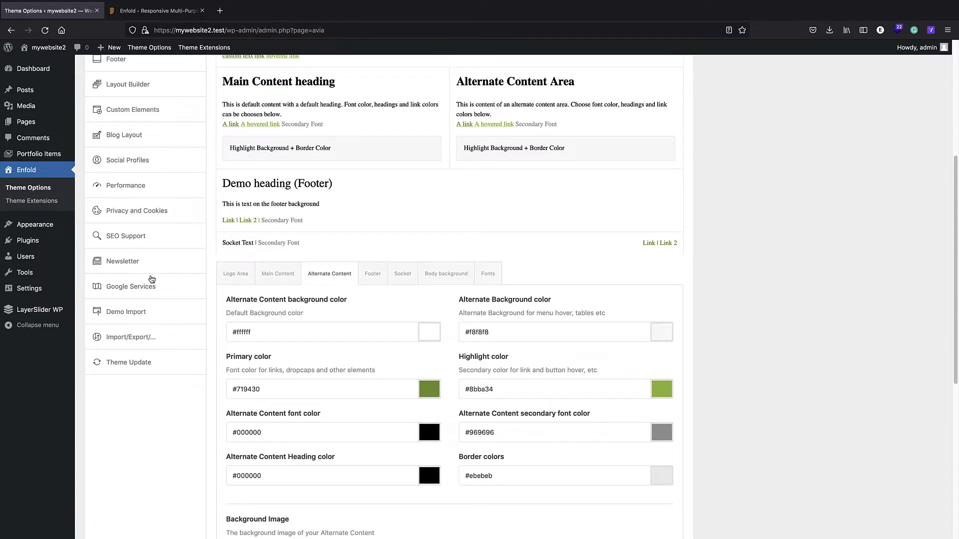
# - Open Enfold's Demo Import section and look through the available demos as far as the wedding, church and blog ones
pyautogui.click(124, 315)
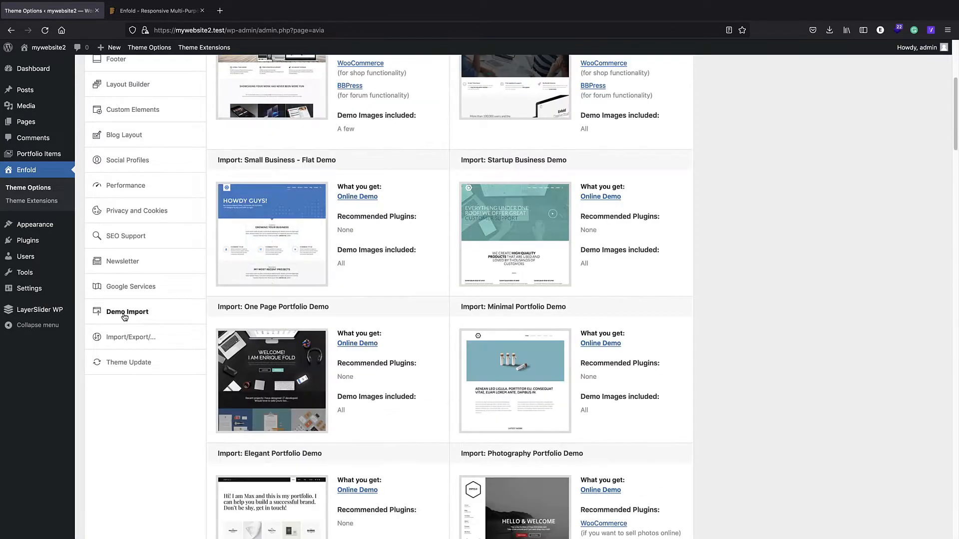
pyautogui.scroll(-12, 392, 152)
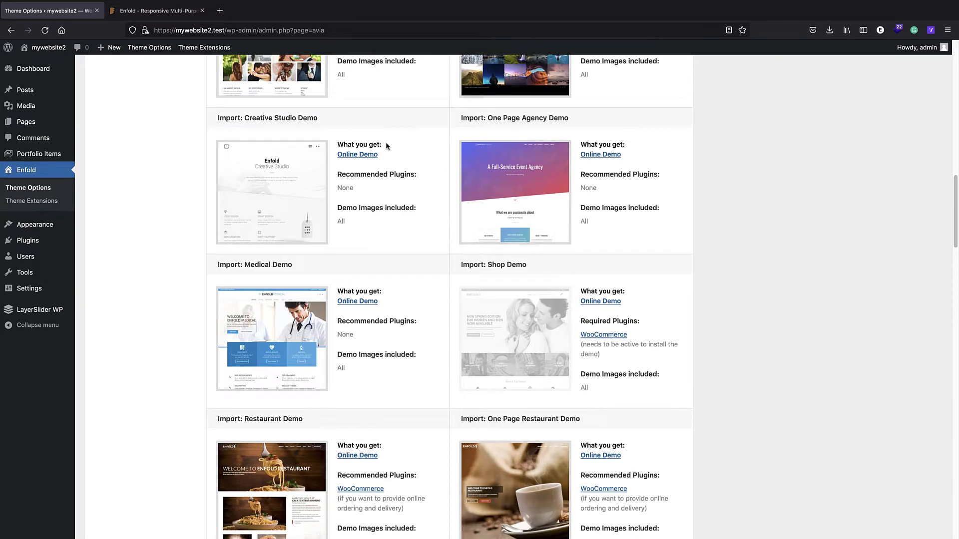
pyautogui.scroll(-5, 382, 179)
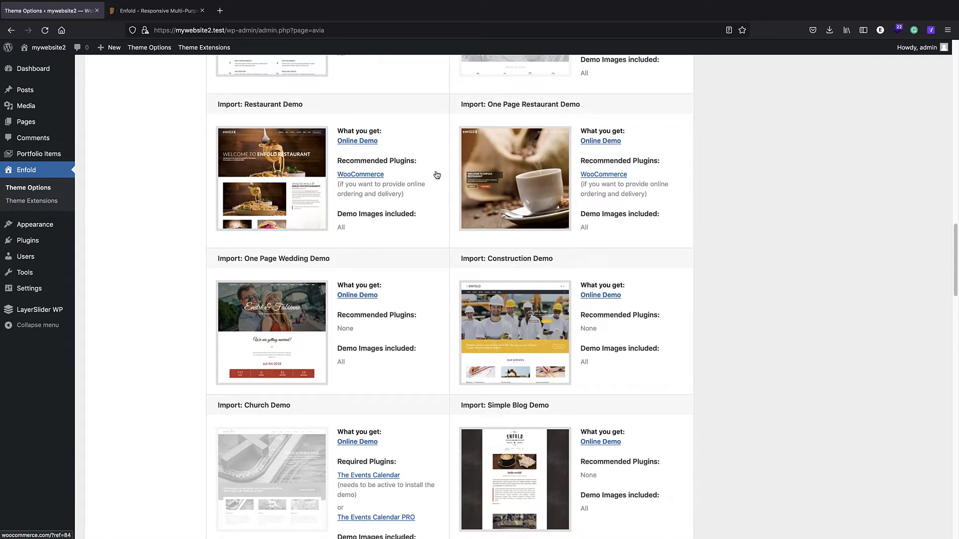
pyautogui.scroll(-3, 429, 179)
pyautogui.scroll(-2, 417, 184)
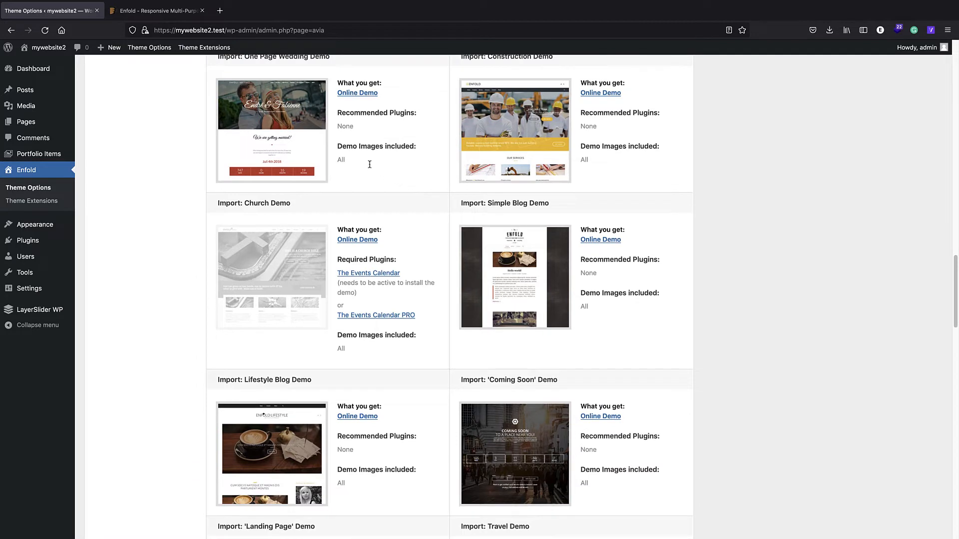
# - Open the One Page Wedding Demo's online preview in a new tab and look through its page sections
pyautogui.rightClick(338, 89)
pyautogui.click(362, 95)
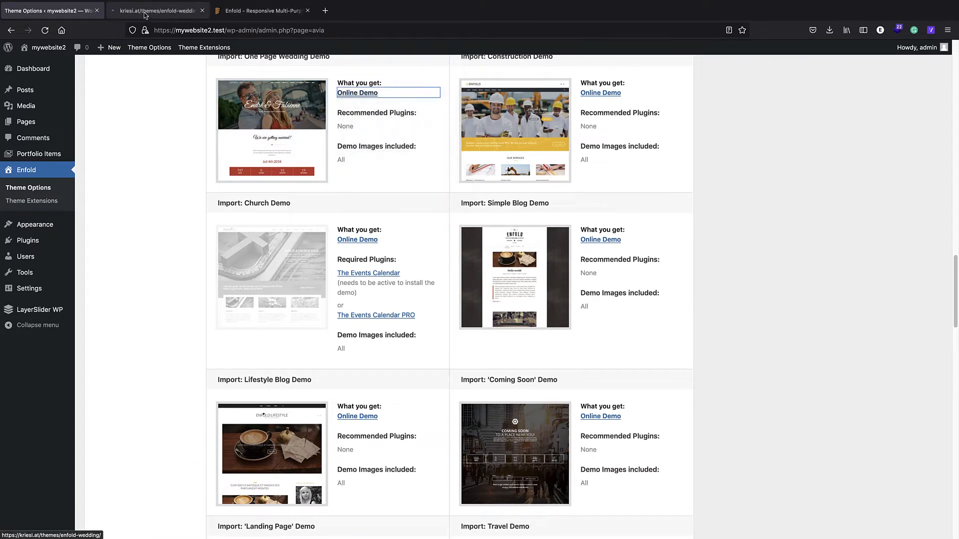
pyautogui.click(144, 14)
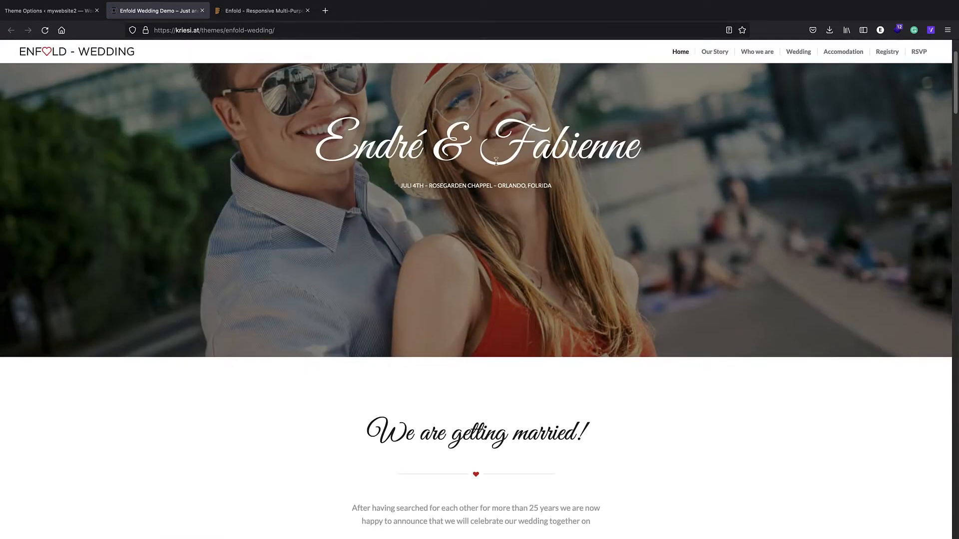
pyautogui.scroll(-10, 496, 161)
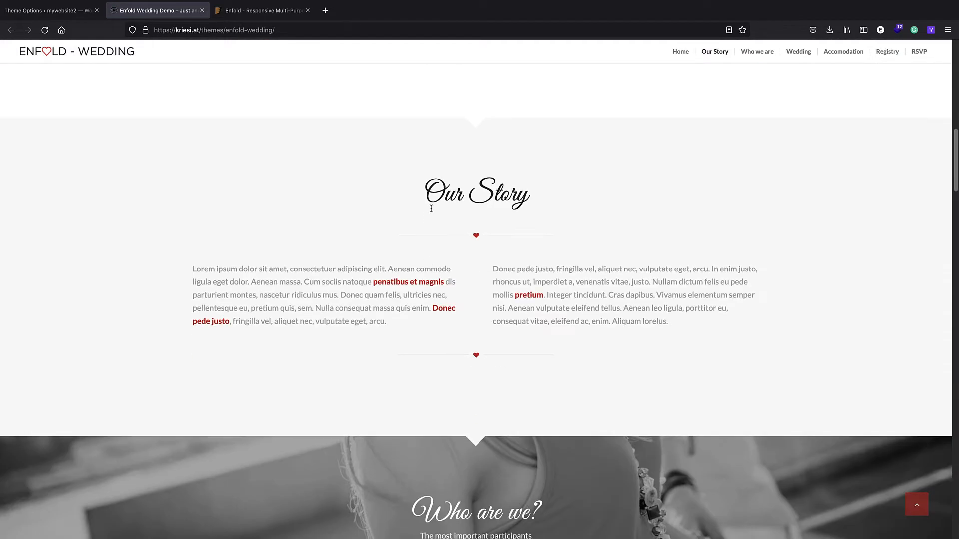
pyautogui.scroll(-20, 431, 208)
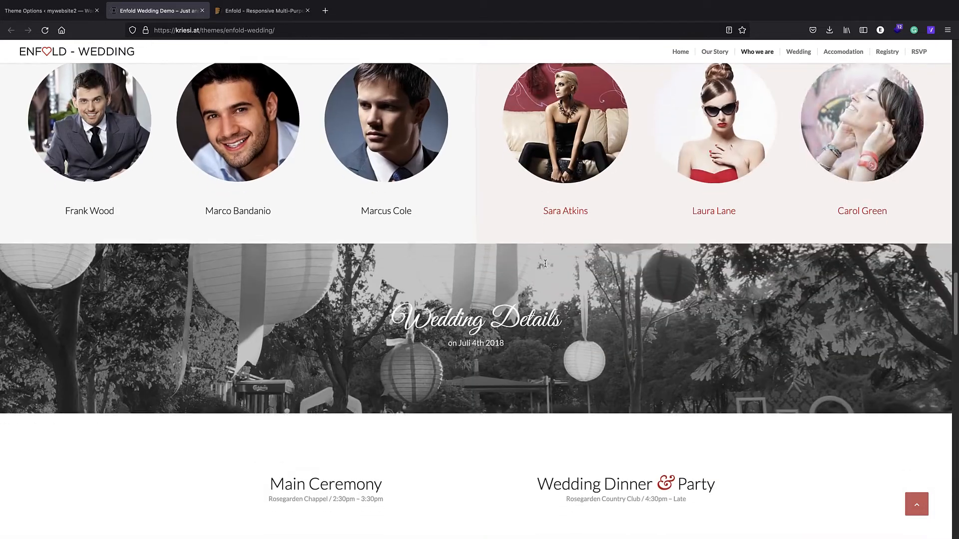
pyautogui.scroll(-6, 545, 264)
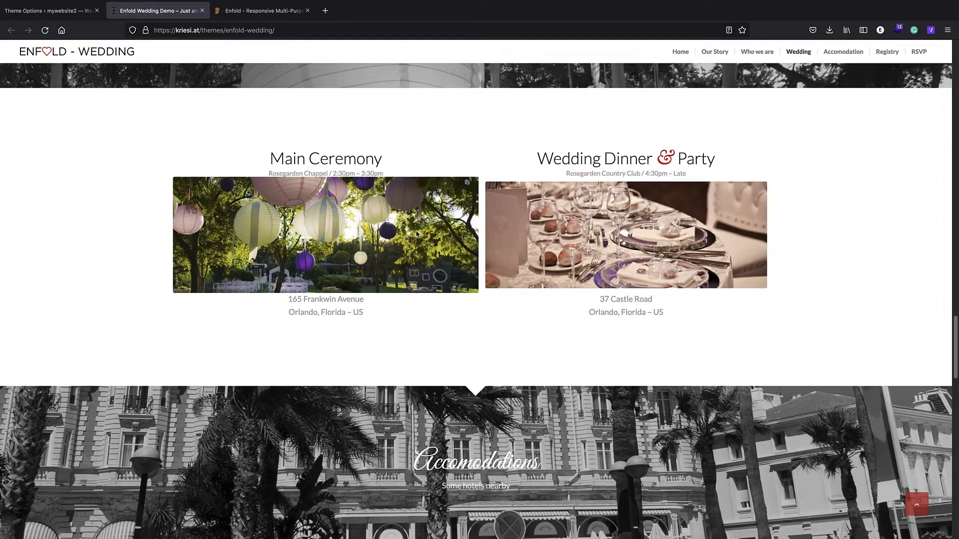
pyautogui.scroll(-5, 433, 208)
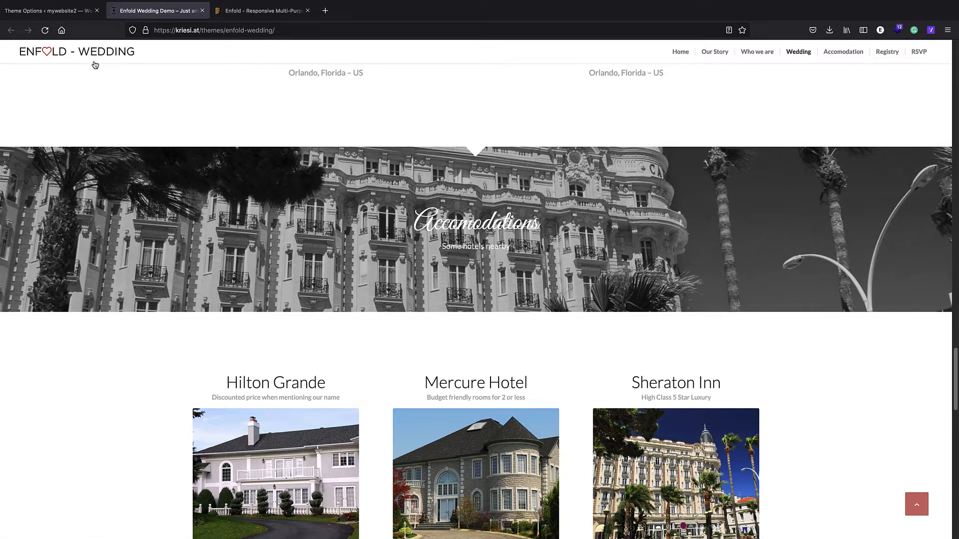
# - Return to the Enfold demo list, look at the travel, hotel and spa demos, and go back to the first entries
pyautogui.click(46, 11)
pyautogui.scroll(-6, 424, 247)
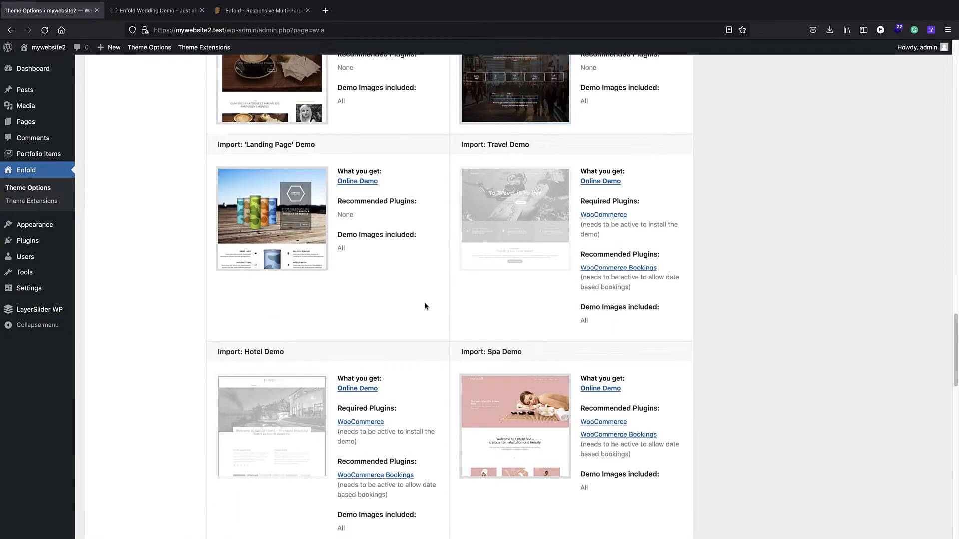
pyautogui.scroll(-5, 402, 231)
pyautogui.scroll(10, 393, 150)
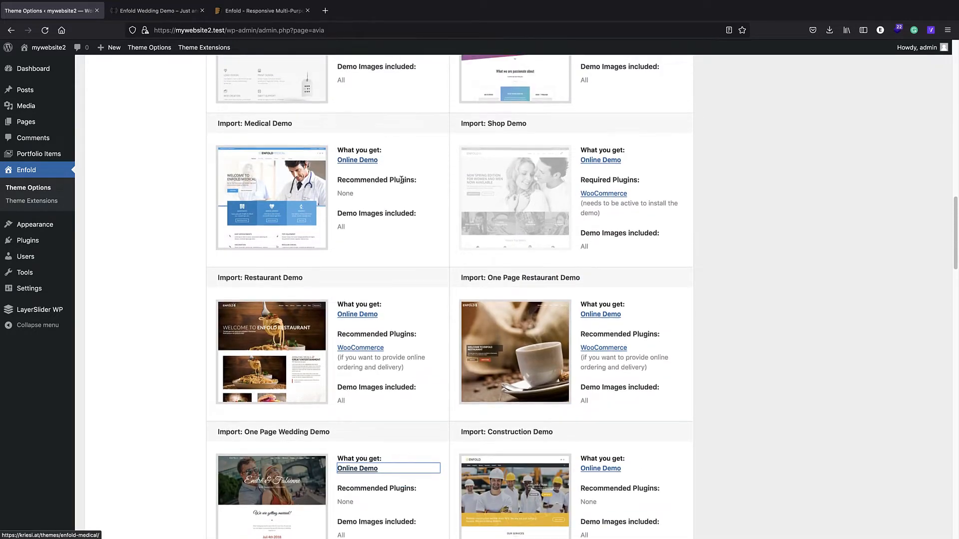
pyautogui.scroll(10, 394, 225)
pyautogui.scroll(8, 373, 213)
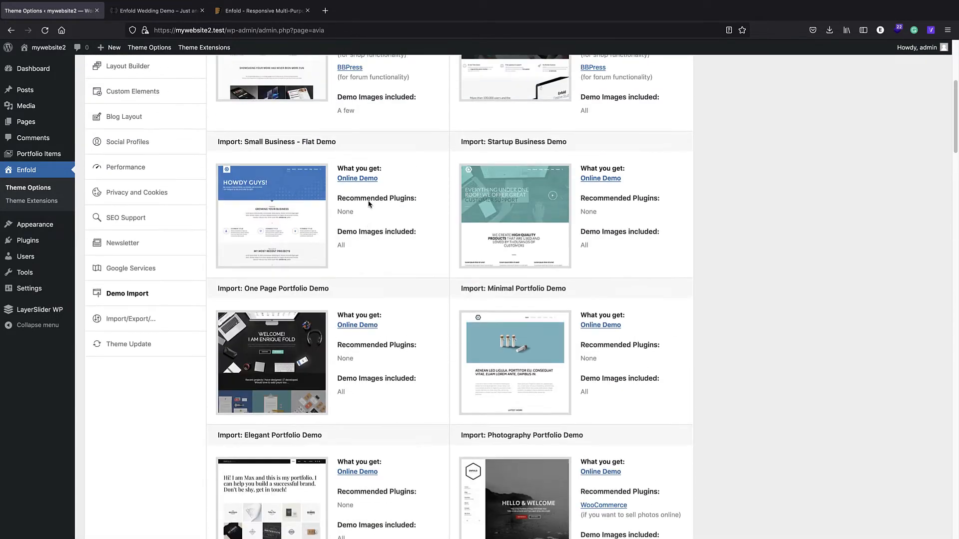
# - Open the Default Demo's online preview in a new tab and examine its home page
pyautogui.rightClick(356, 234)
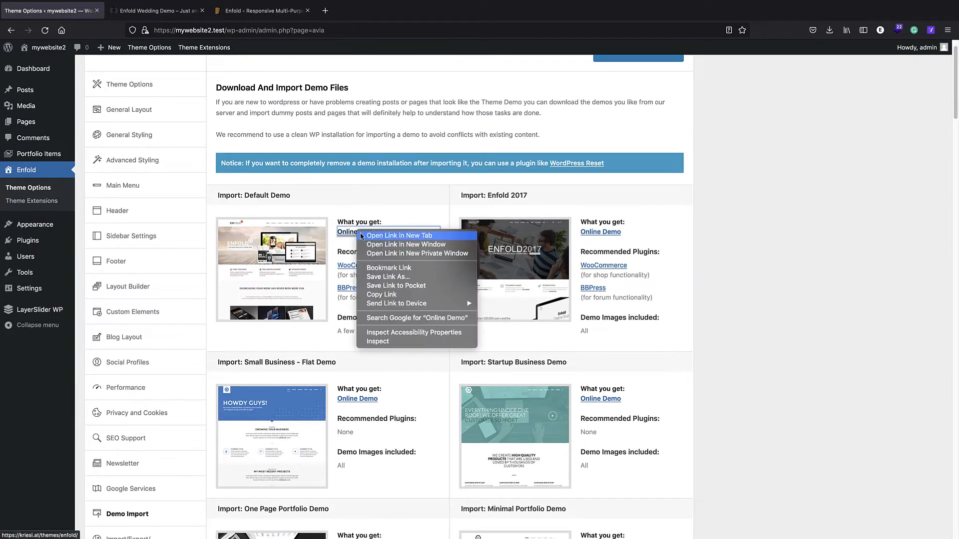
pyautogui.click(374, 239)
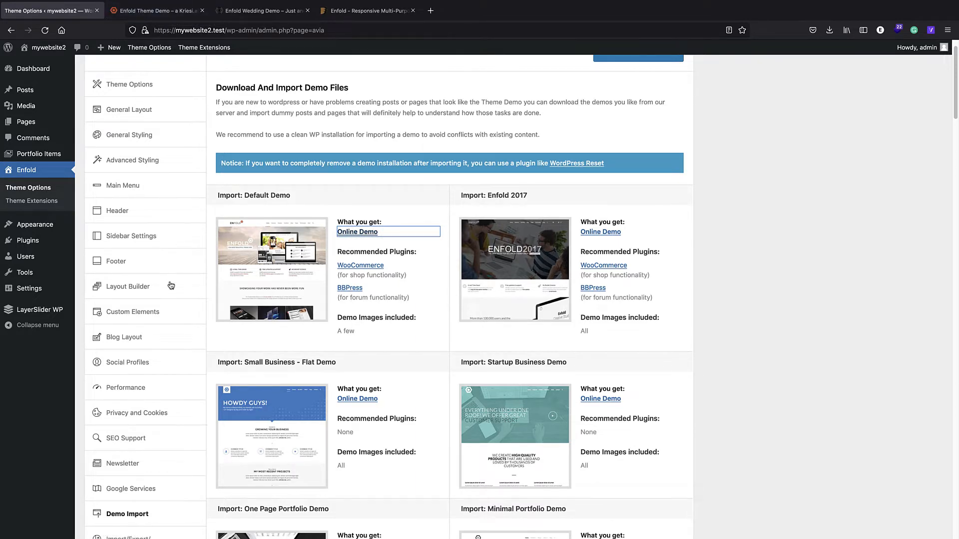
pyautogui.click(134, 15)
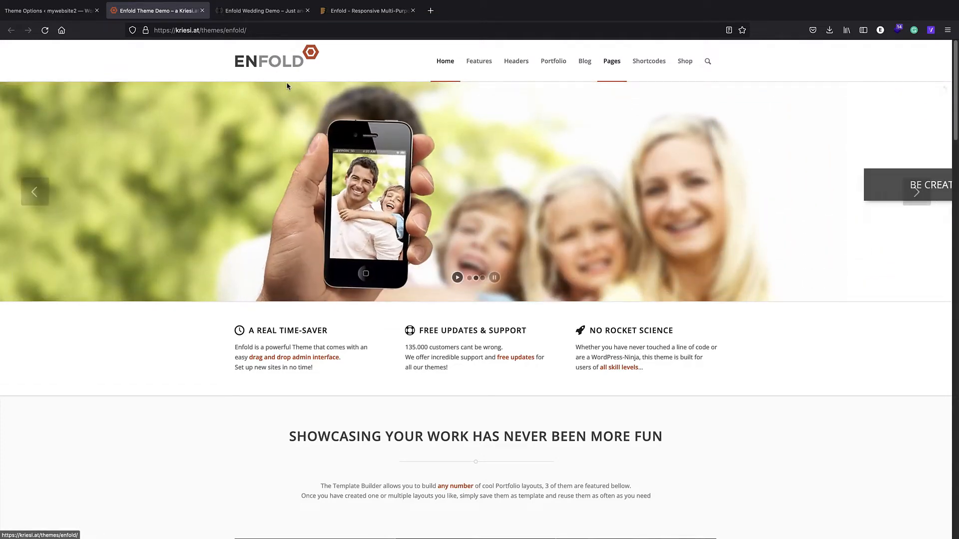
pyautogui.scroll(-2, 299, 105)
pyautogui.scroll(-9, 299, 105)
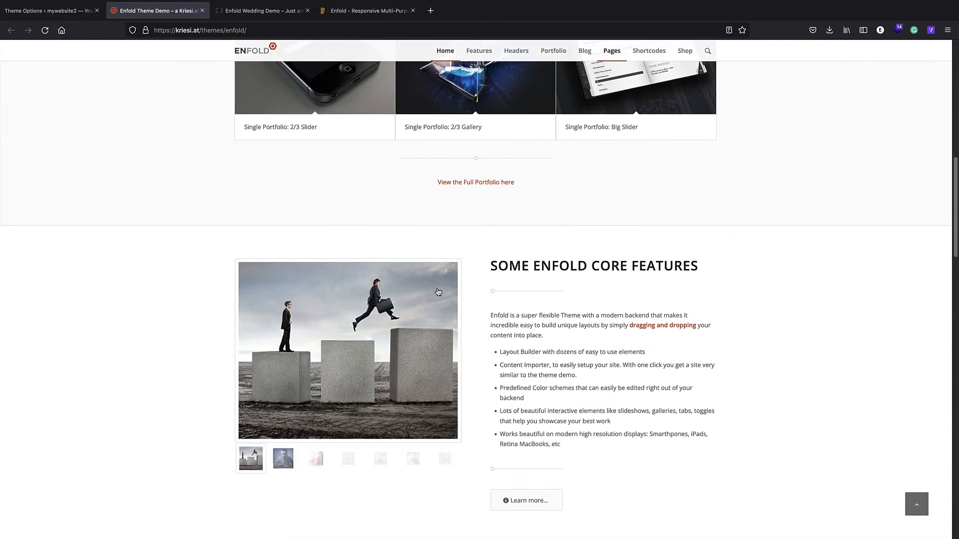
# - Return to the Enfold demo list and check the import options of the Enfold 2017 and Small Business - Flat demos
pyautogui.click(62, 8)
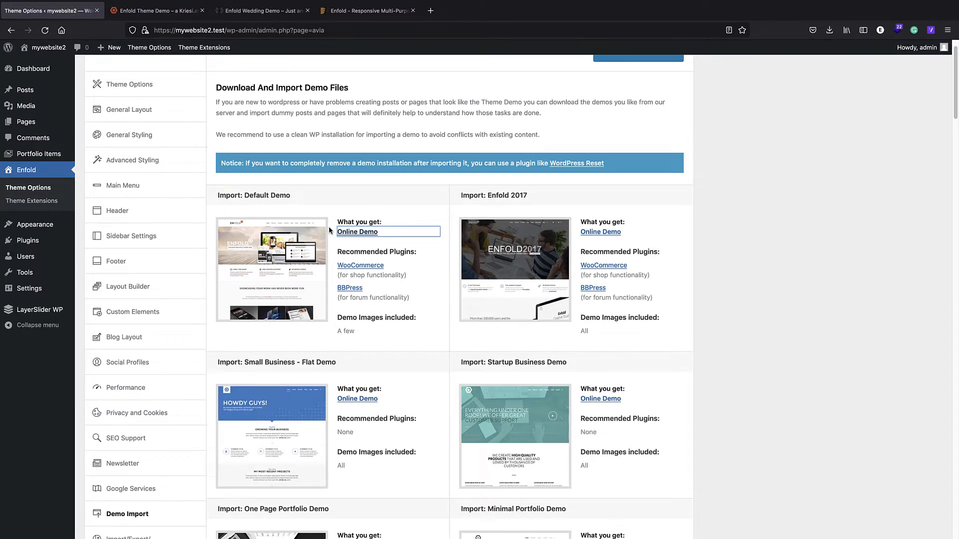
pyautogui.scroll(-1, 379, 220)
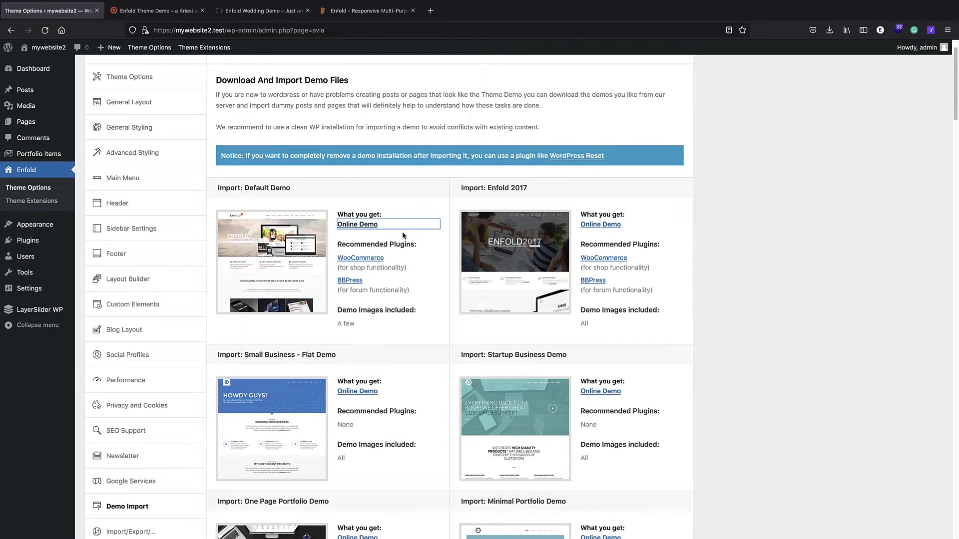
pyautogui.moveTo(497, 251)
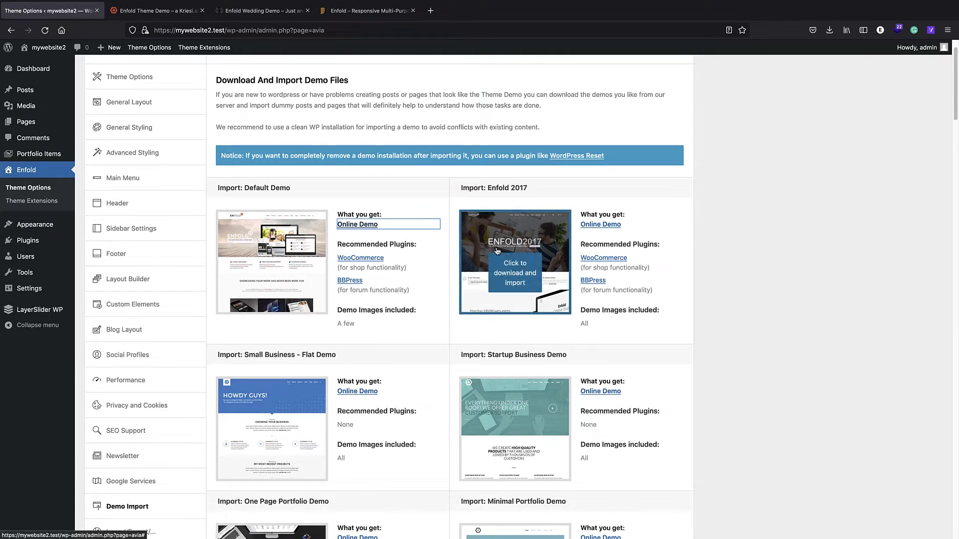
pyautogui.scroll(-3, 497, 244)
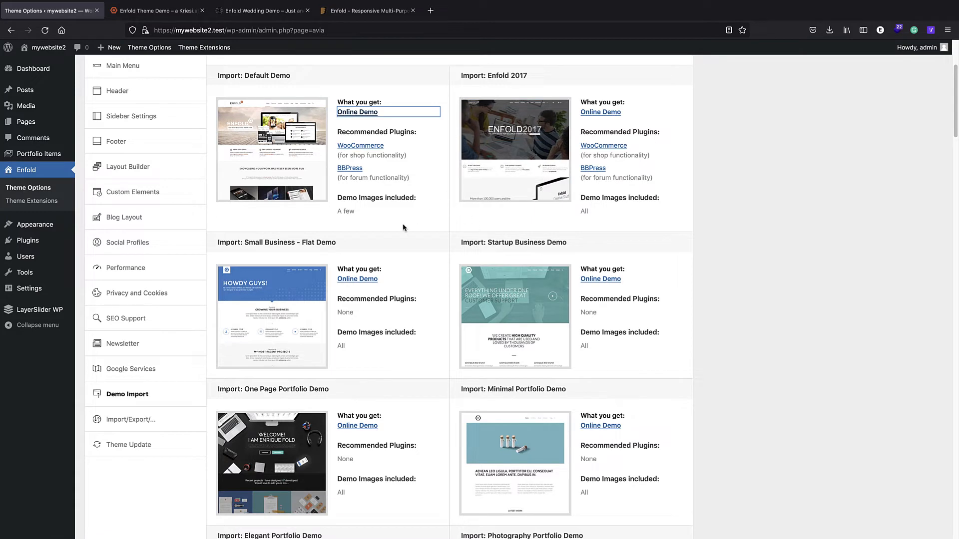
pyautogui.moveTo(270, 283)
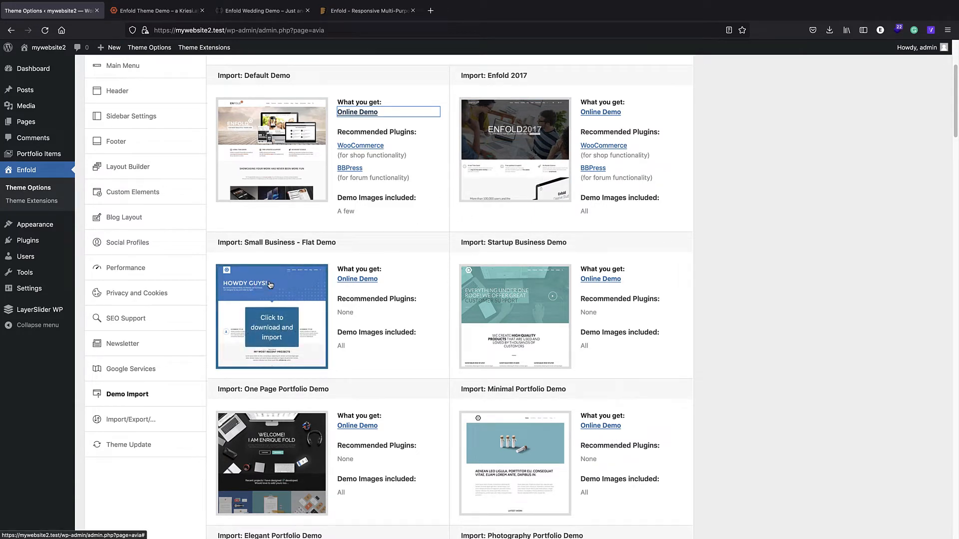
pyautogui.moveTo(35, 128)
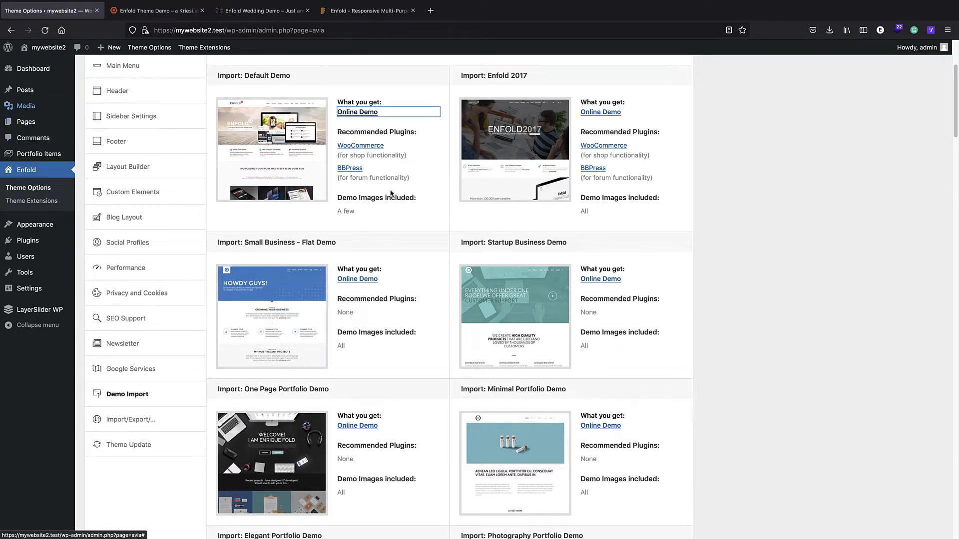
pyautogui.scroll(1, 409, 209)
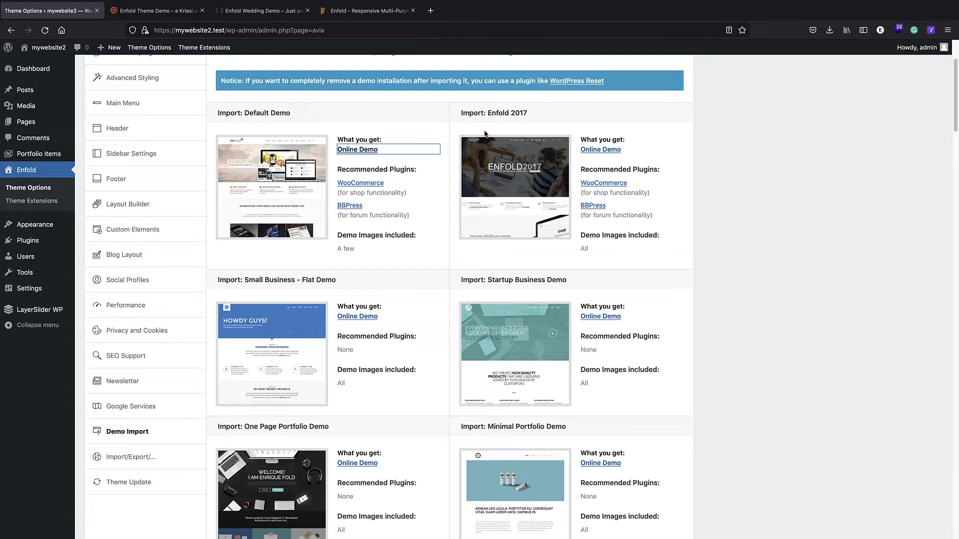
# - Open the WordPress Reset plugin page from the demo removal notice in a new tab and review its details
pyautogui.rightClick(578, 83)
pyautogui.click(621, 85)
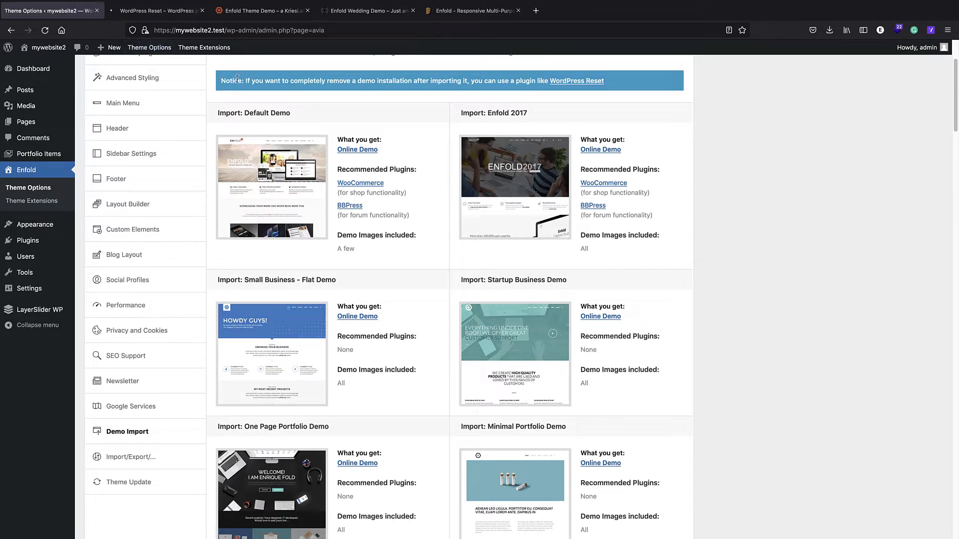
pyautogui.click(154, 15)
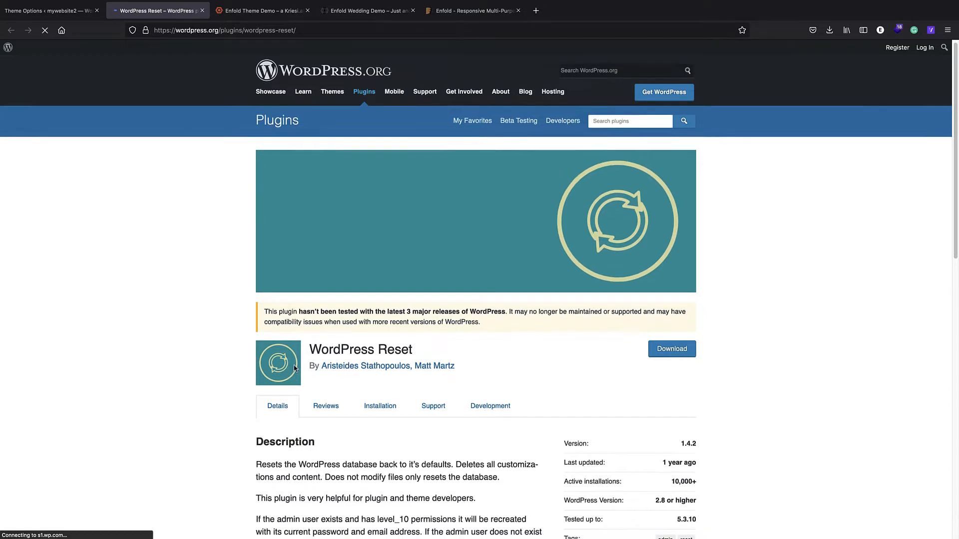
pyautogui.scroll(-1, 289, 347)
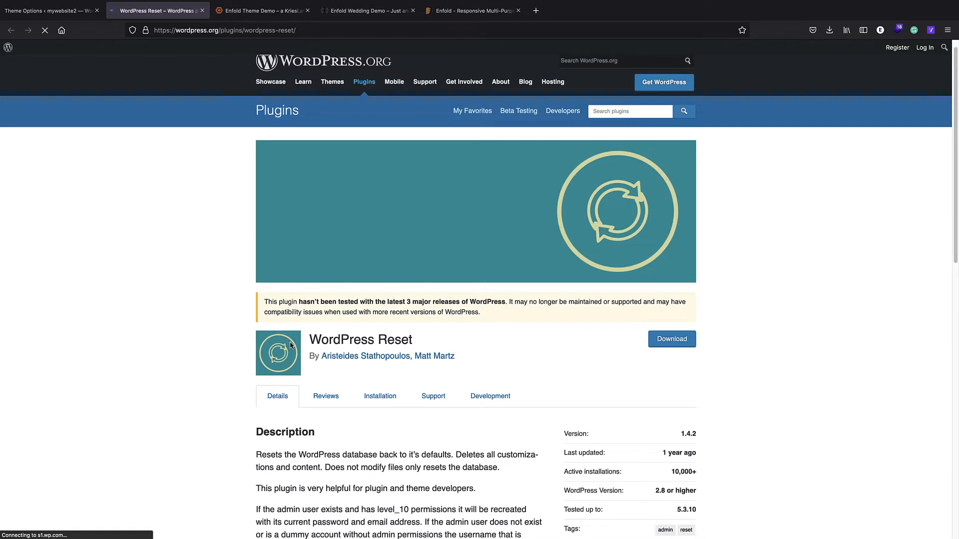
# - Copy "Reset" from the plugin's title and search the WordPress.org plugin directory for it
pyautogui.tripleClick(403, 339)
pyautogui.doubleClick(392, 339)
pyautogui.press('super+c')
pyautogui.click(601, 113)
pyautogui.press('super+v')
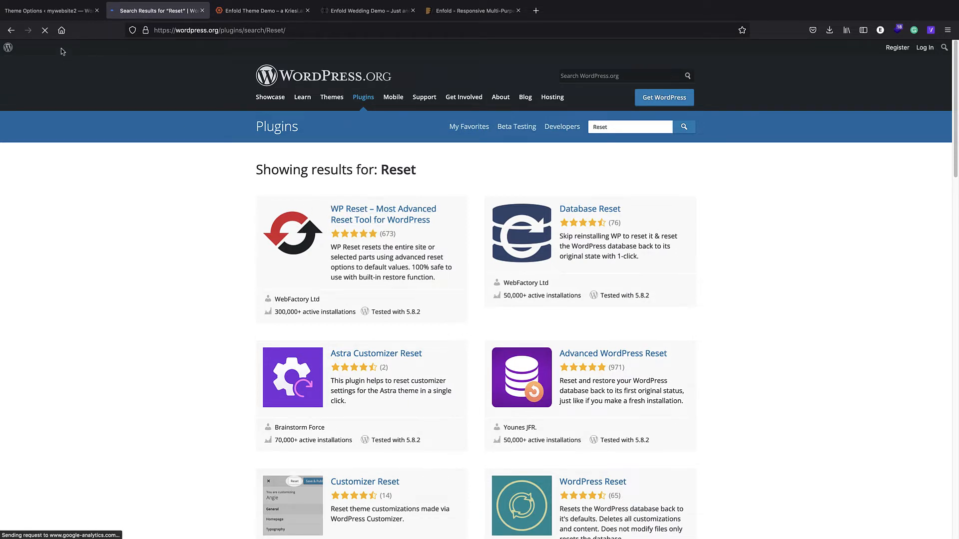
# - Return to the Enfold Demo Import list and browse the demos down to the Law, Consulting, Résumé and GYM entries
pyautogui.click(49, 15)
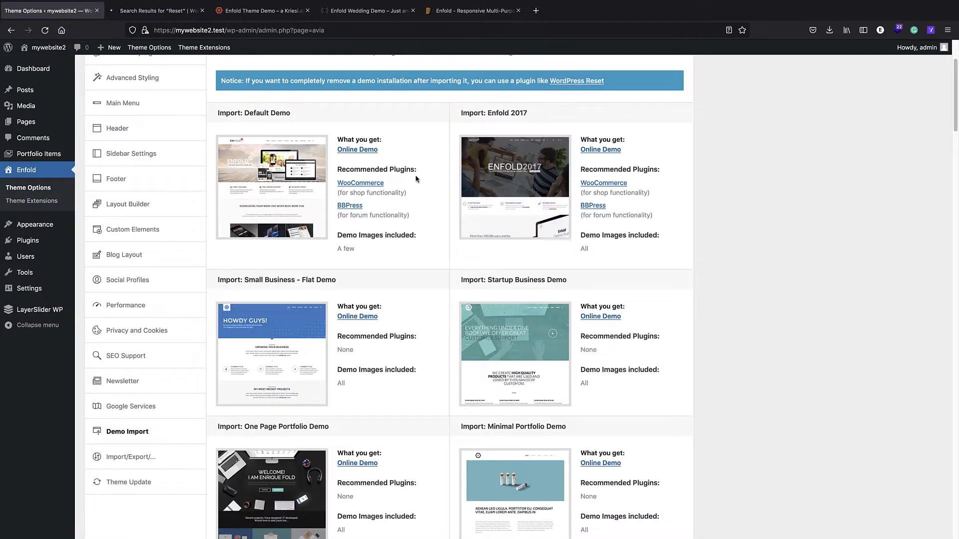
pyautogui.scroll(-1, 432, 190)
pyautogui.scroll(-5, 428, 193)
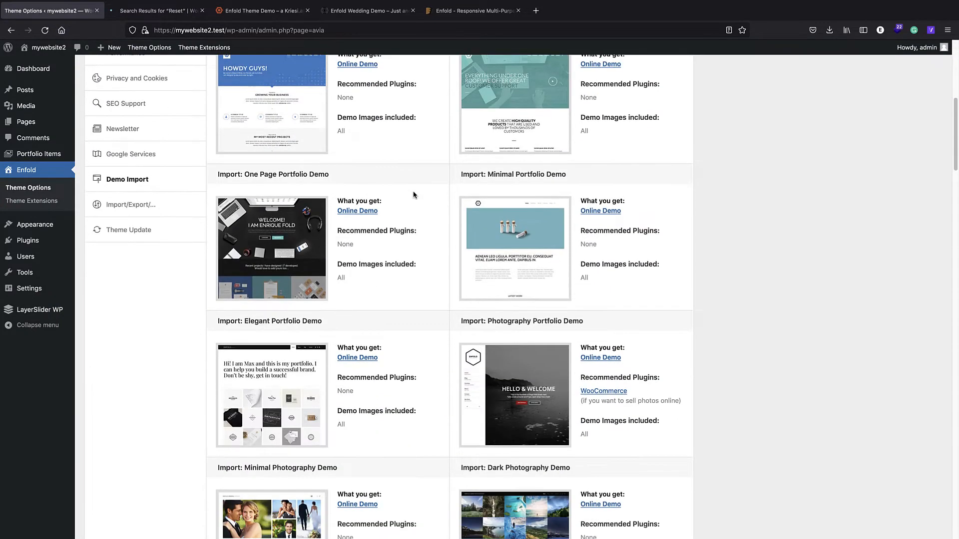
pyautogui.scroll(-10, 405, 180)
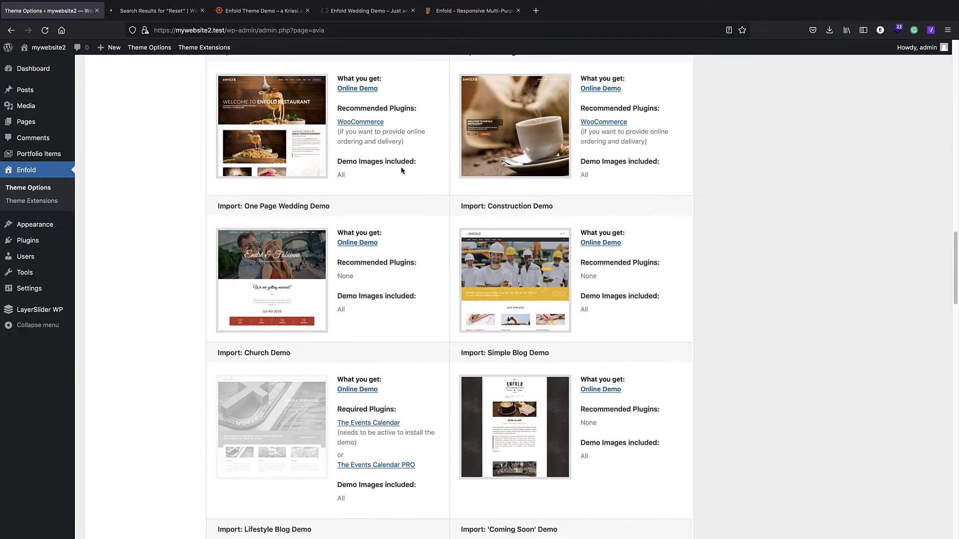
pyautogui.scroll(-5, 405, 166)
pyautogui.scroll(-5, 405, 170)
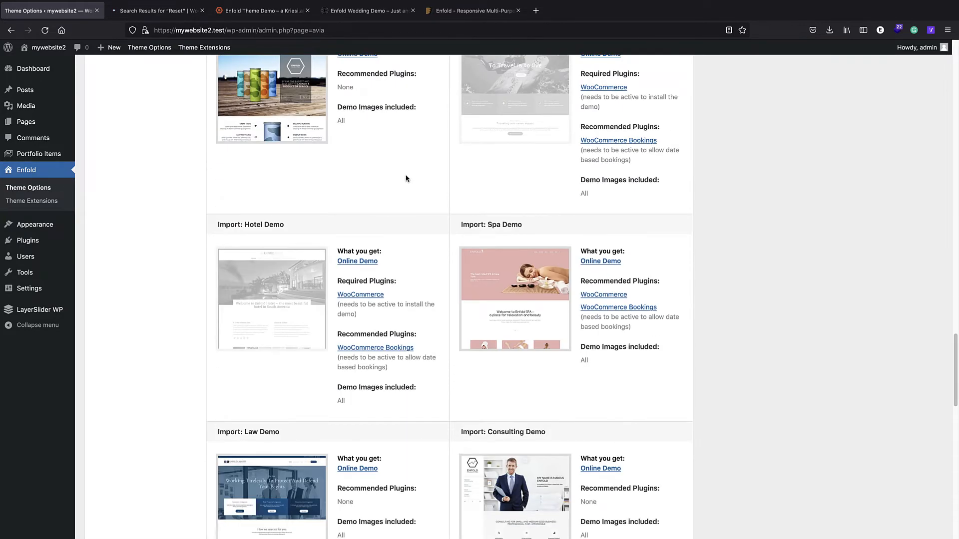
pyautogui.scroll(-3, 445, 184)
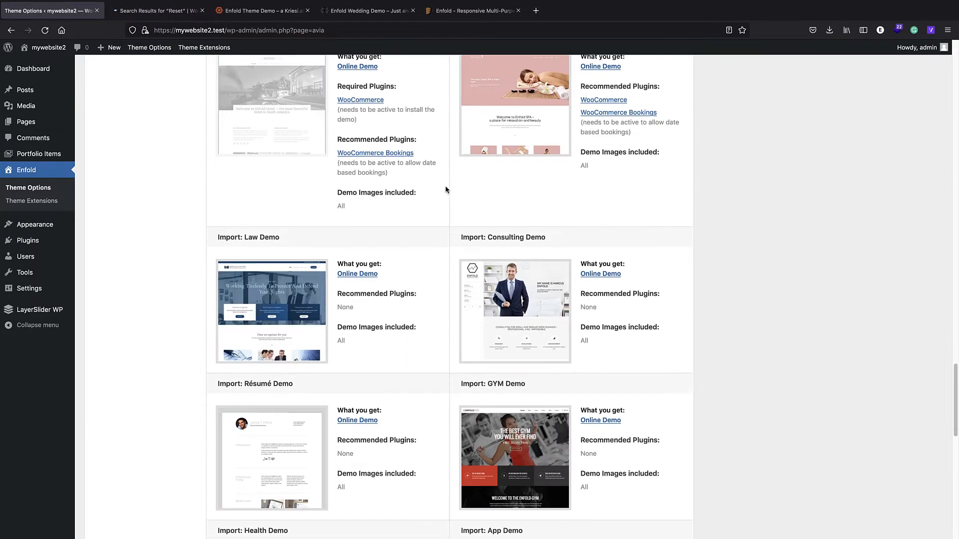
# - Import the GYM Demo and accept overwriting the current theme option settings
pyautogui.scroll(-3, 398, 160)
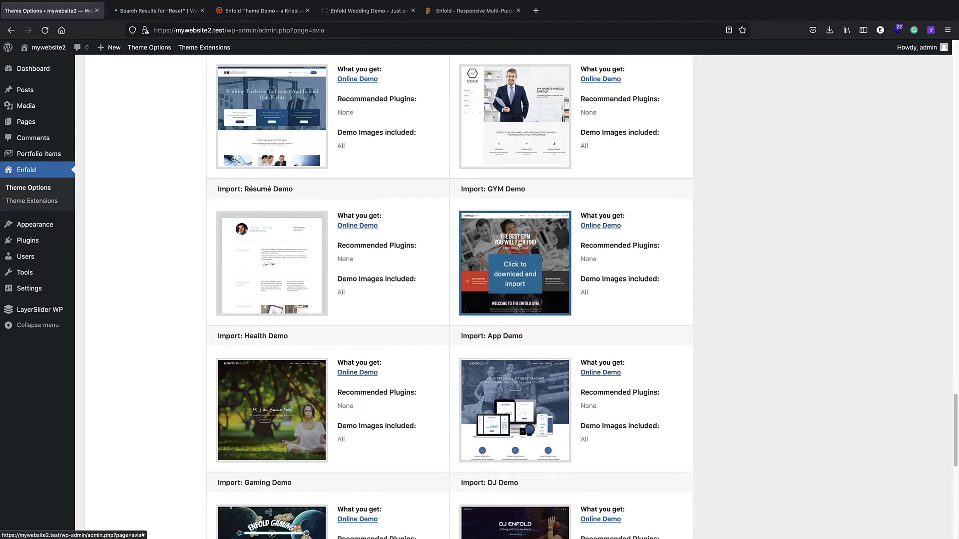
pyautogui.moveTo(535, 224)
pyautogui.click(532, 247)
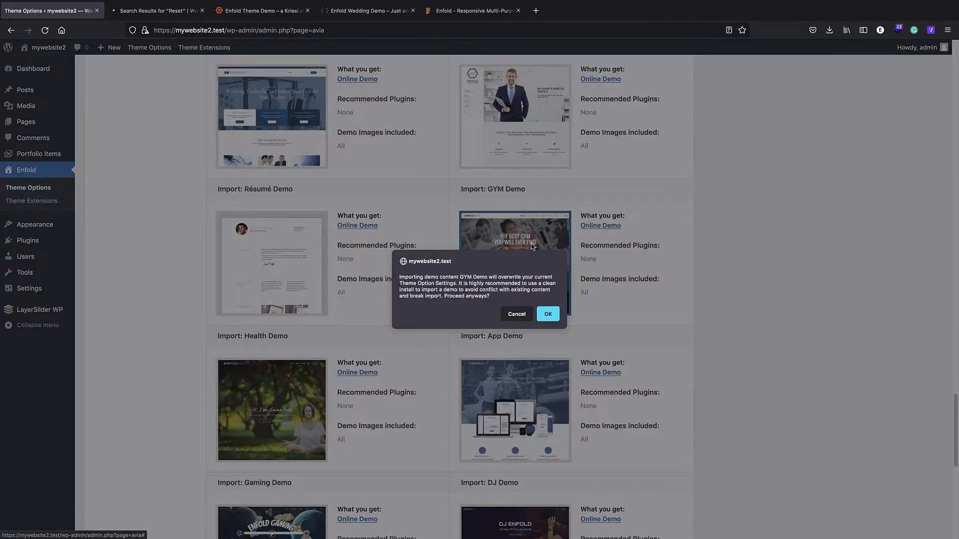
pyautogui.click(548, 313)
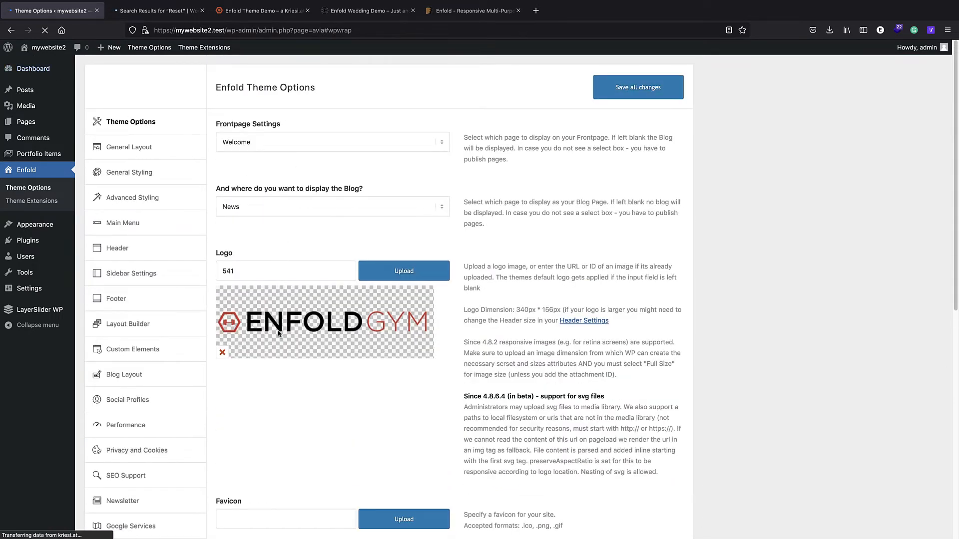
# - Open the site's front page and review the imported gym homepage down to its lower sections
pyautogui.scroll(-5, 279, 261)
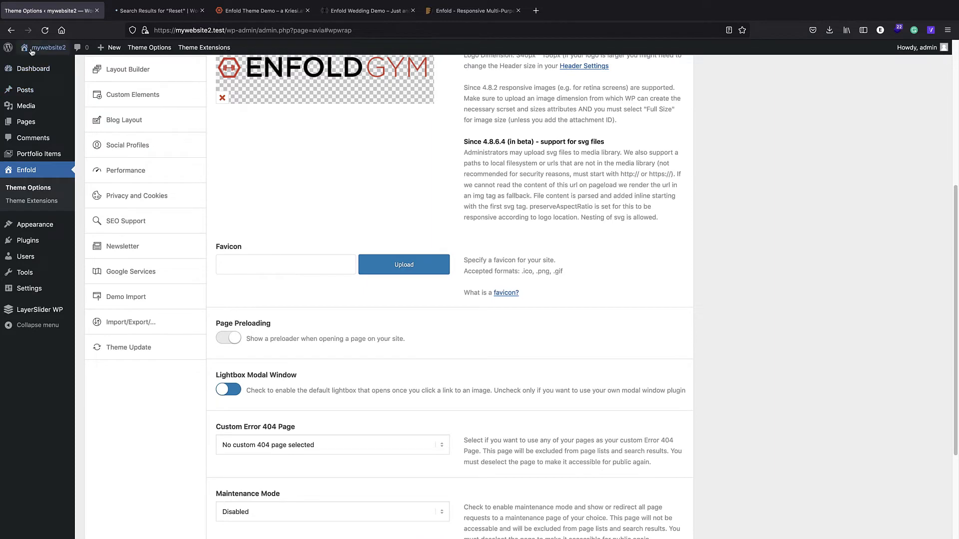
pyautogui.click(28, 52)
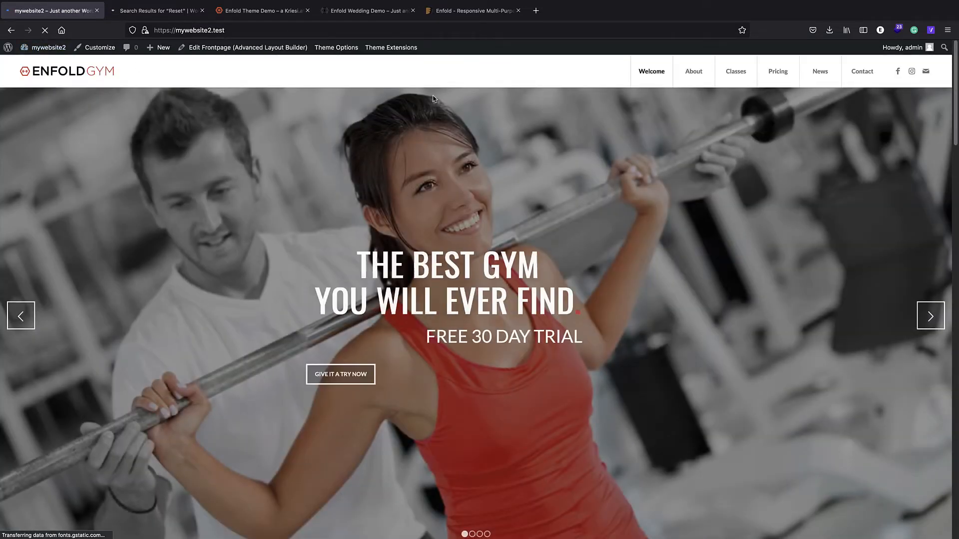
pyautogui.scroll(-15, 385, 120)
pyautogui.scroll(-12, 384, 122)
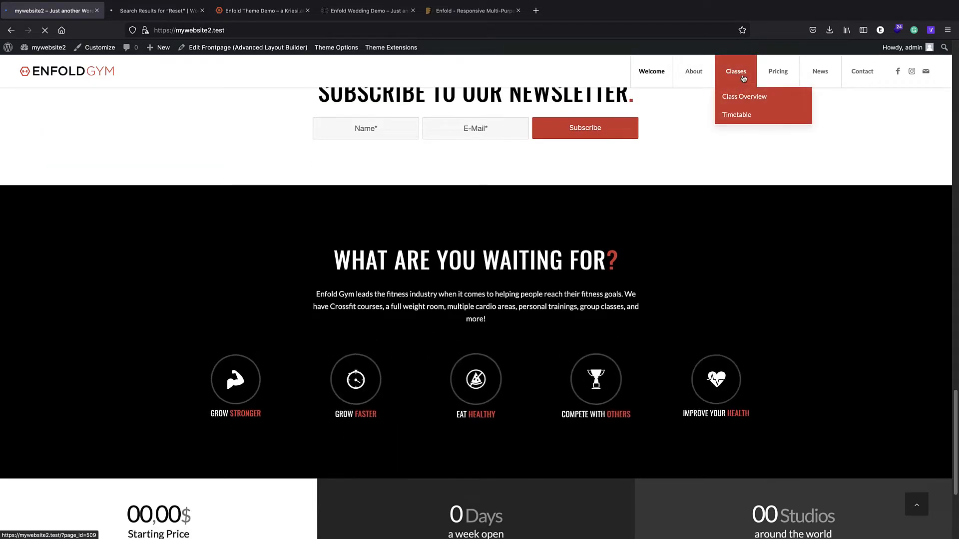
# - Browse the site's Classes, Pricing and News pages and return to the Welcome page
pyautogui.click(742, 77)
pyautogui.scroll(-10, 749, 125)
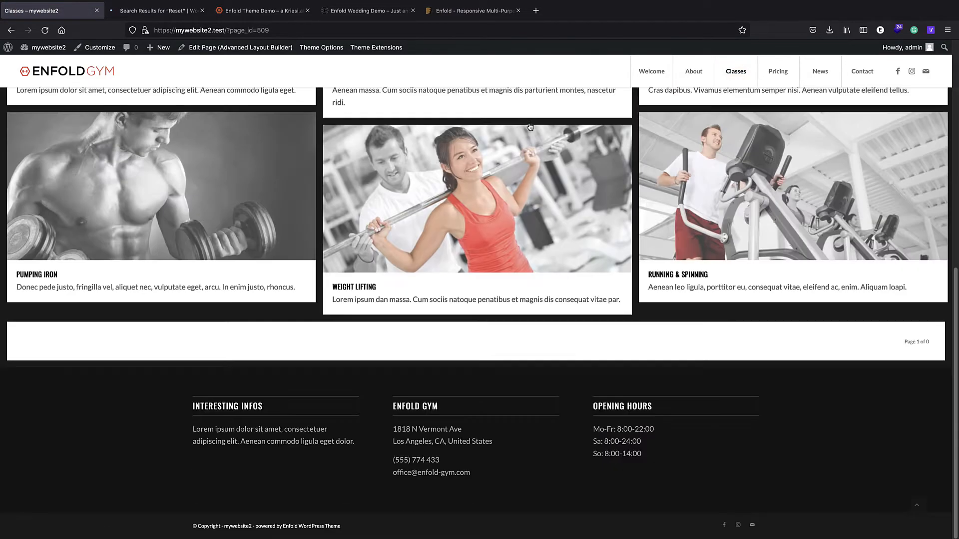
pyautogui.scroll(8, 755, 170)
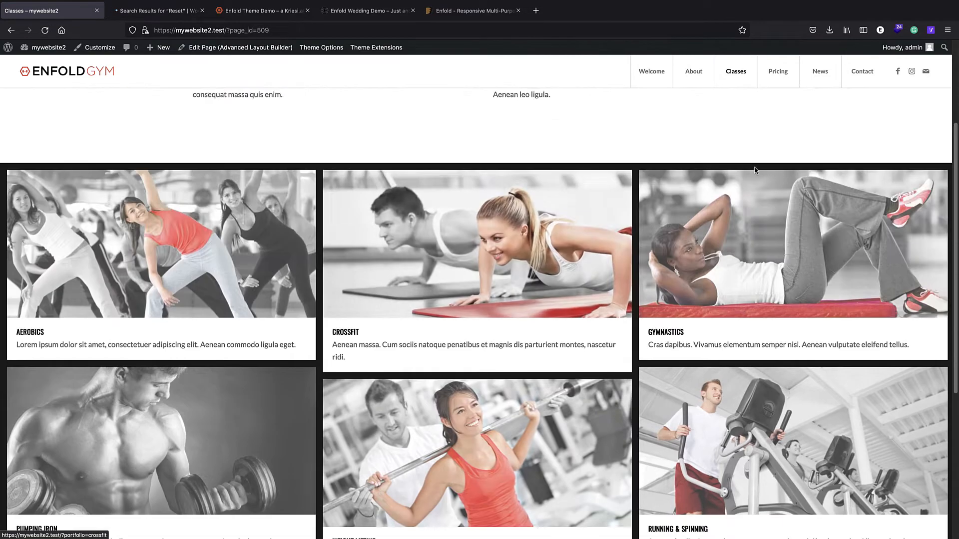
pyautogui.click(777, 73)
pyautogui.click(821, 70)
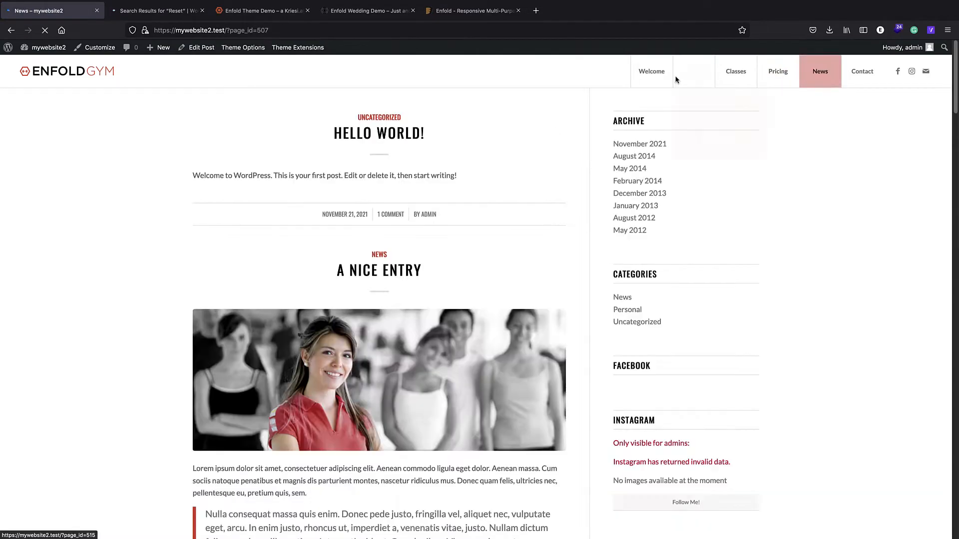
pyautogui.click(654, 72)
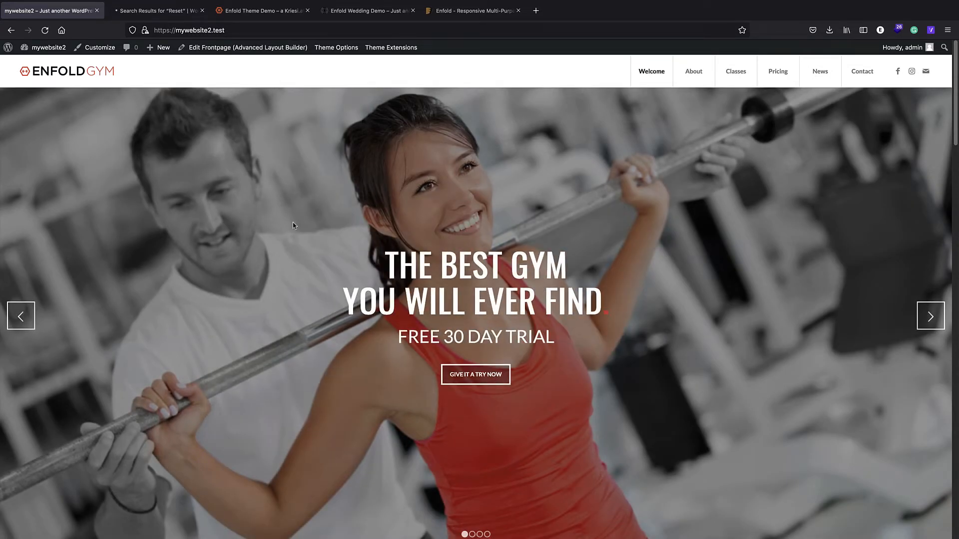
# - Return to the WordPress admin, open the Enfold theme options and review the import and export settings
pyautogui.click(7, 48)
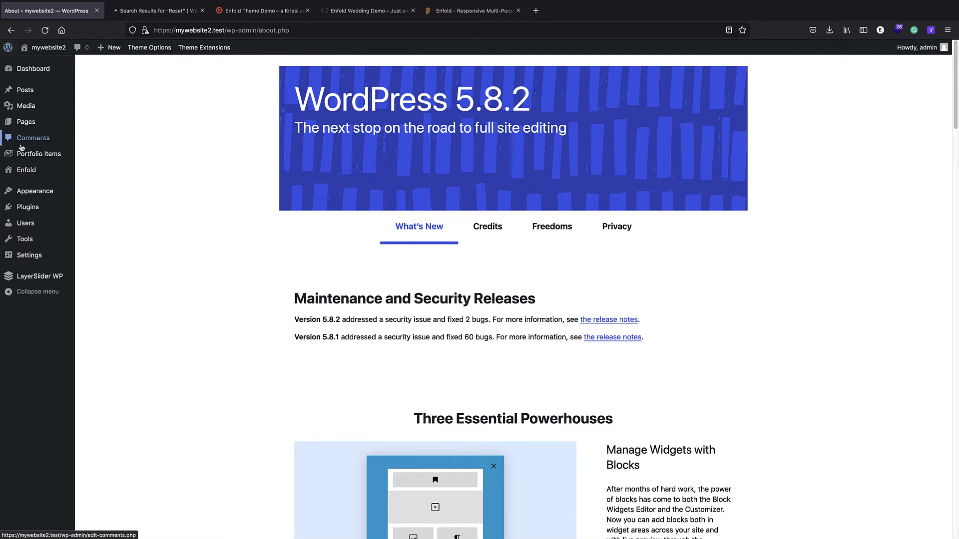
pyautogui.moveTo(21, 152)
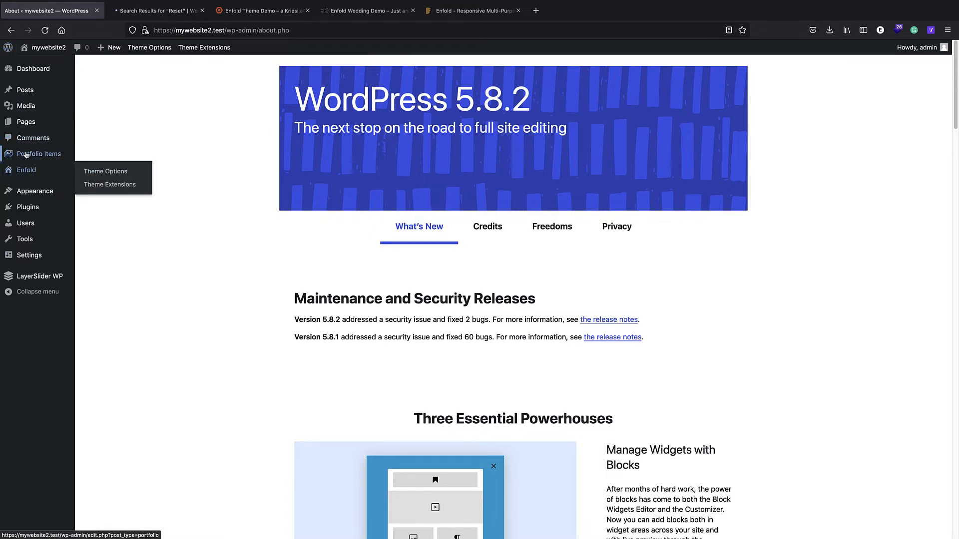
pyautogui.click(29, 170)
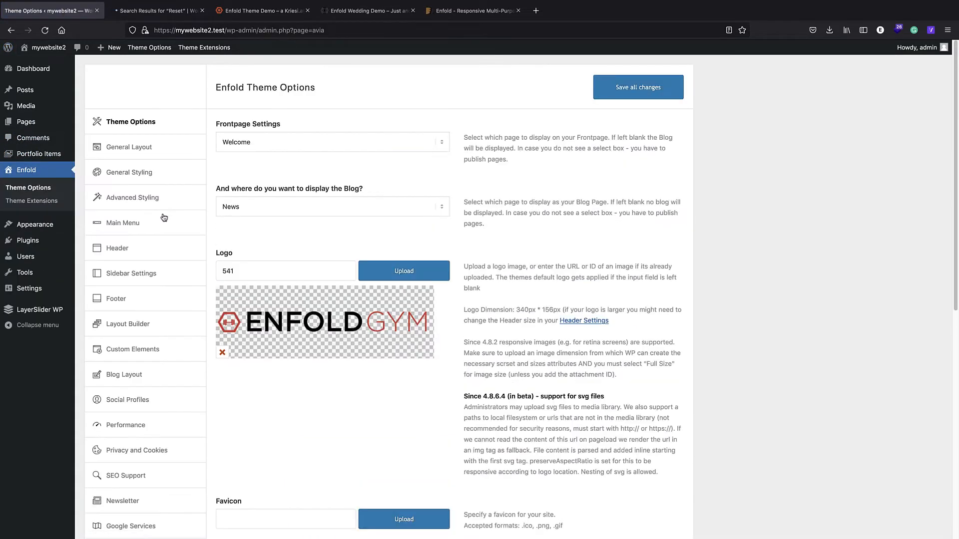
pyautogui.scroll(-5, 165, 199)
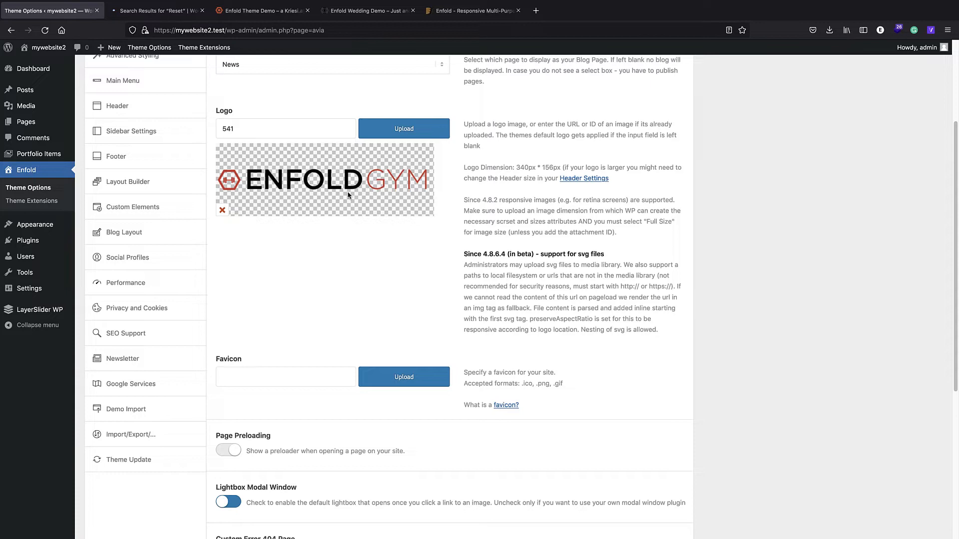
pyautogui.click(140, 439)
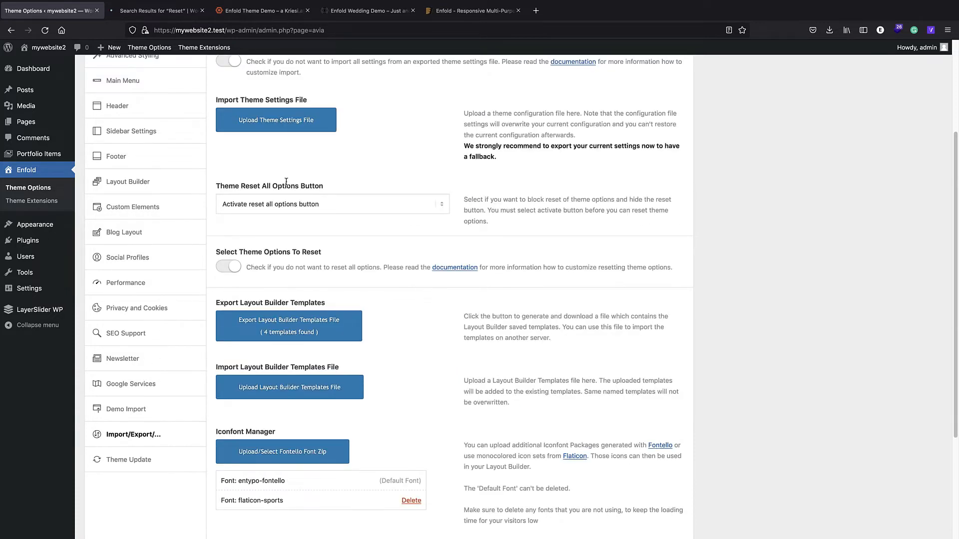
pyautogui.scroll(3, 286, 182)
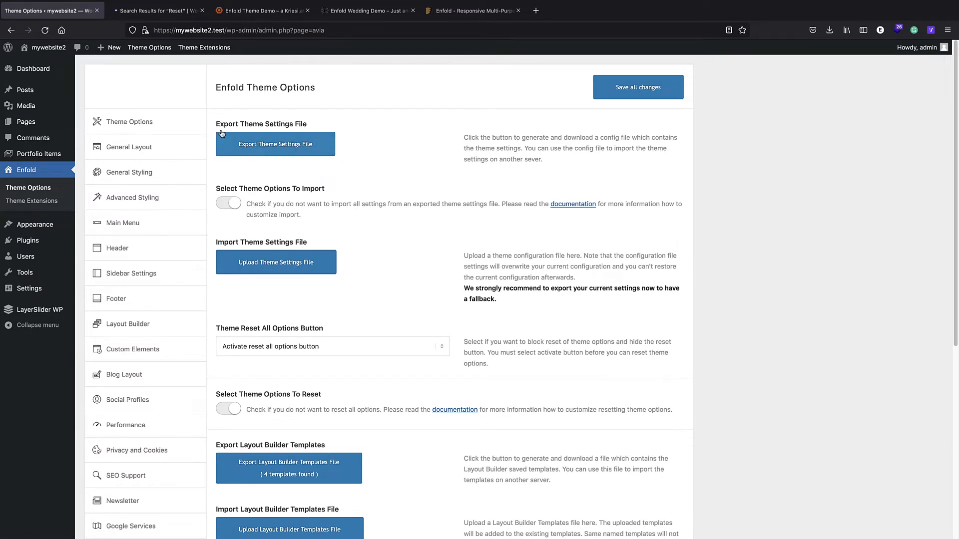
# - Check the frontpage and blog page settings, and open the News page for editing from the Pages list in a new tab
pyautogui.click(149, 120)
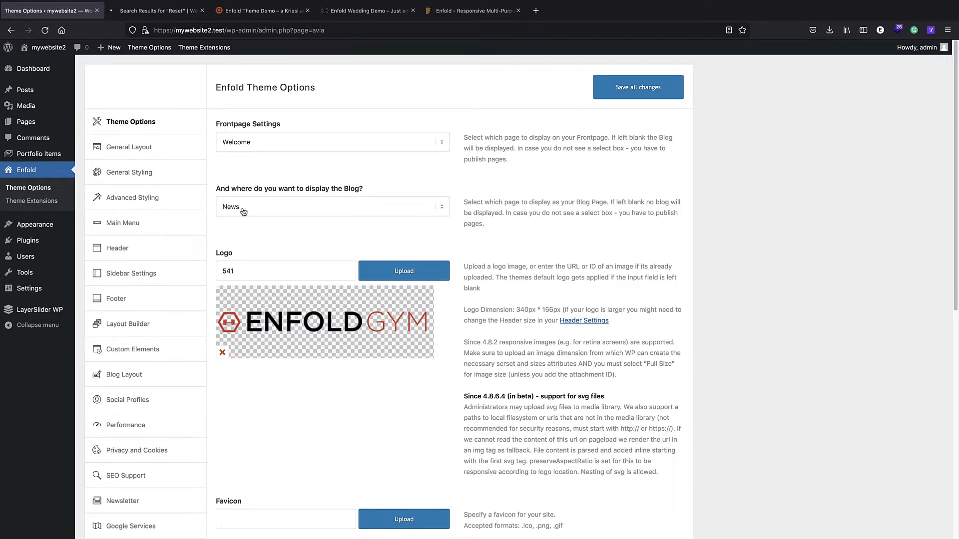
pyautogui.rightClick(29, 123)
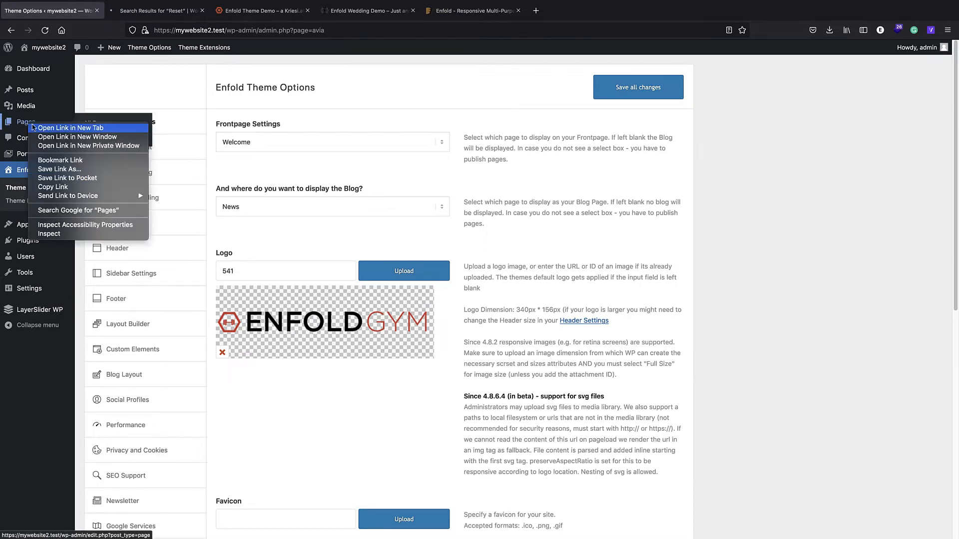
pyautogui.click(60, 128)
pyautogui.click(150, 10)
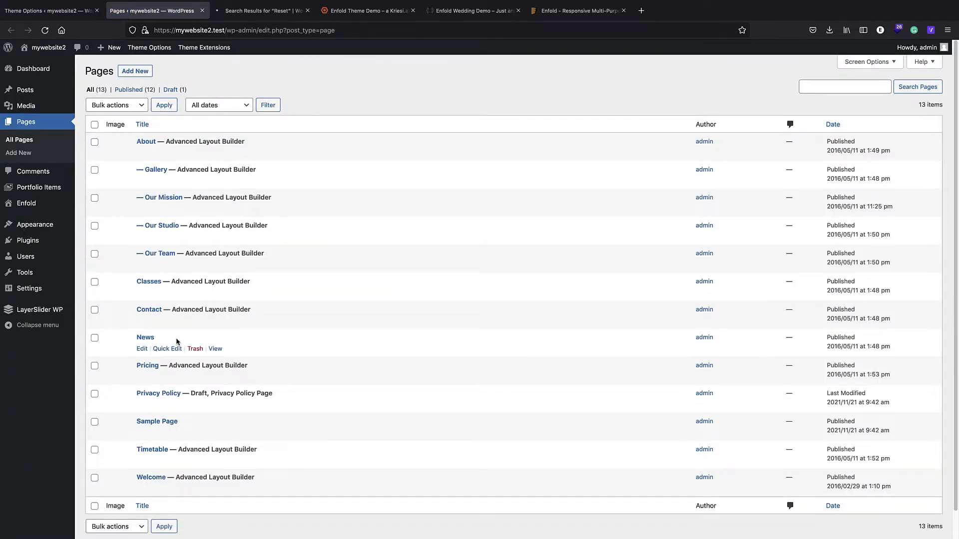
pyautogui.click(140, 339)
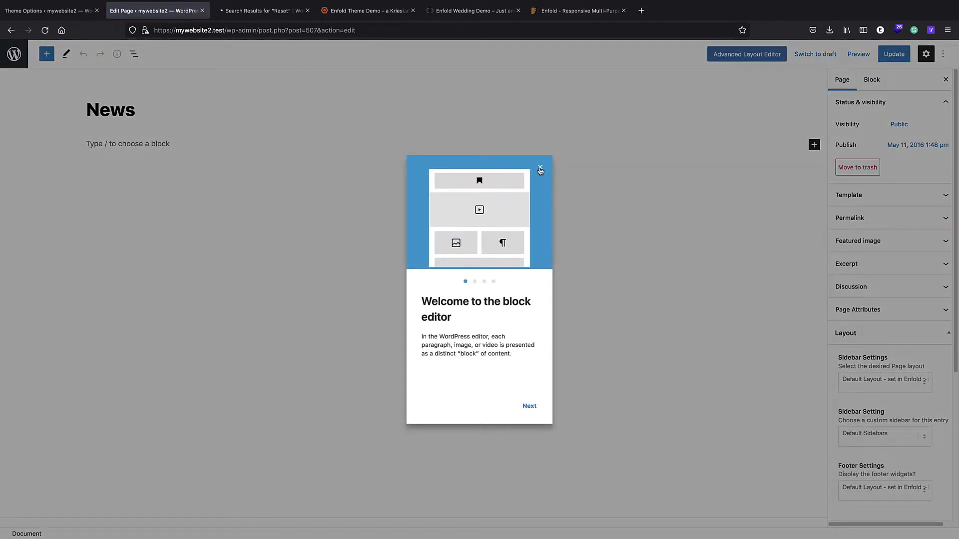
pyautogui.click(246, 143)
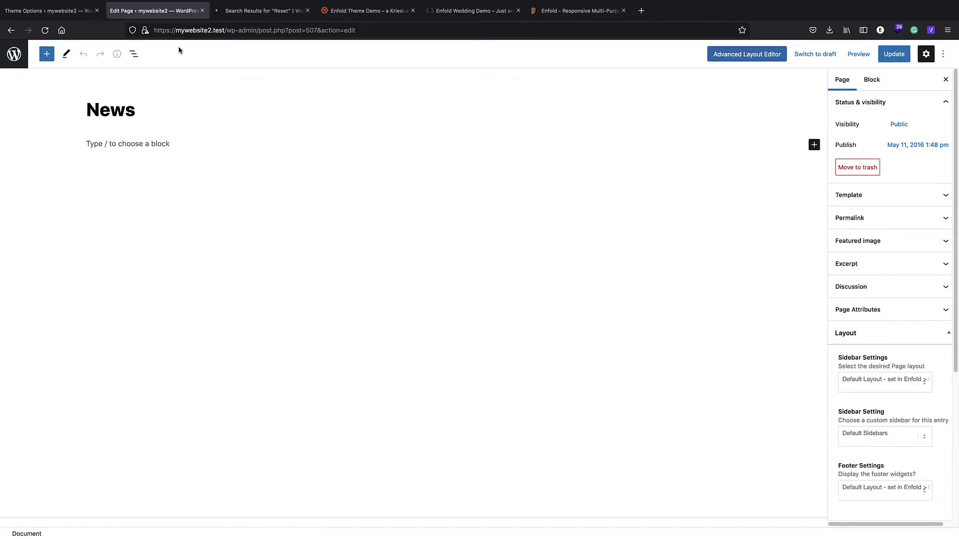
# - Return to the Enfold theme options, enable Page Preloading and save all changes
pyautogui.click(58, 11)
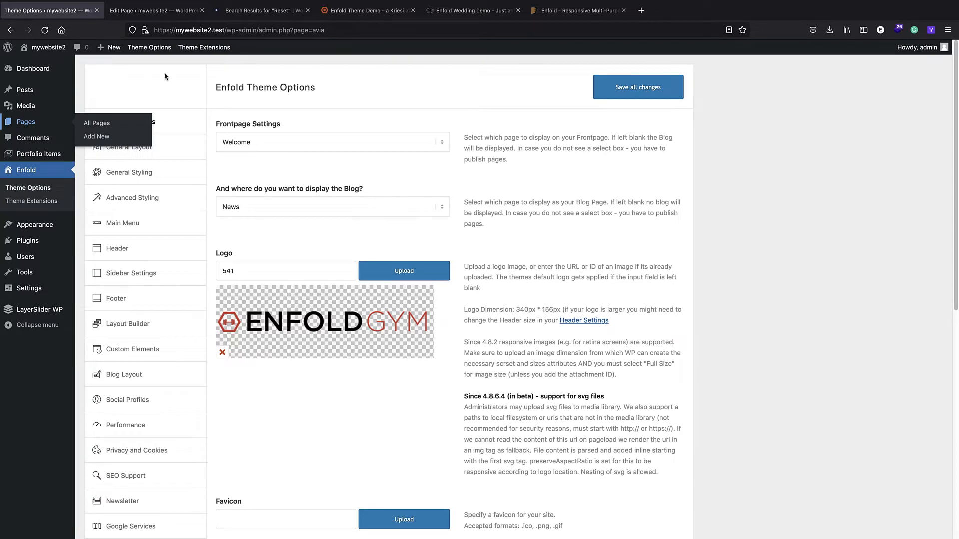
pyautogui.scroll(-5, 323, 167)
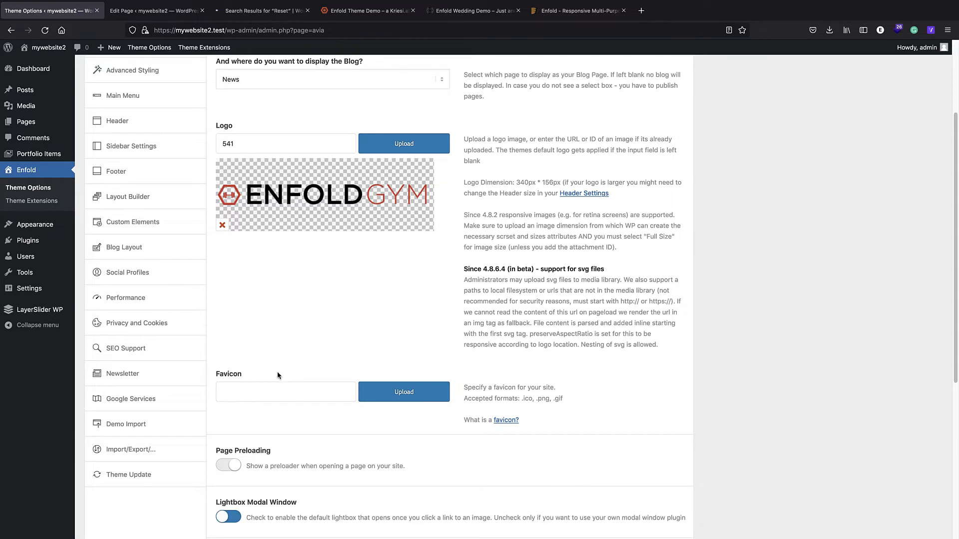
pyautogui.scroll(-1, 273, 354)
pyautogui.scroll(-5, 270, 357)
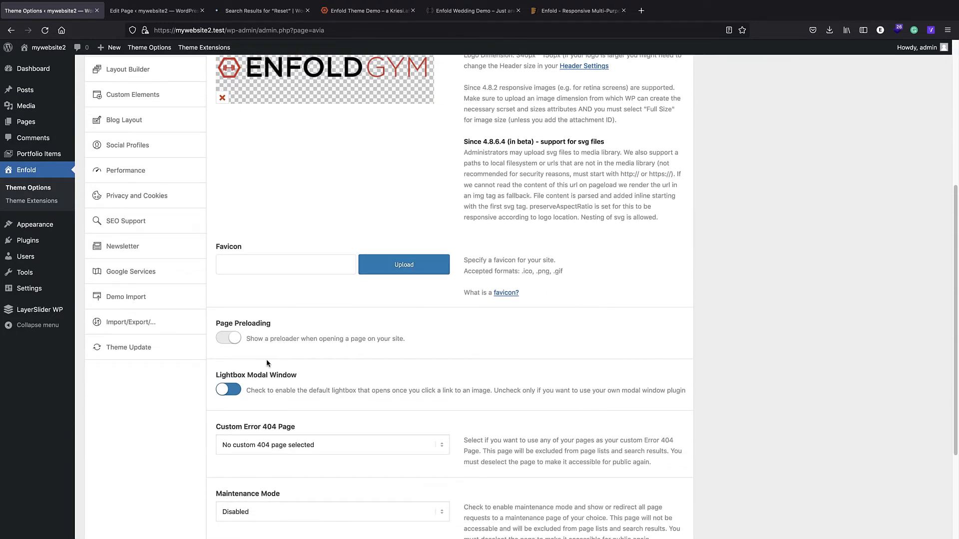
pyautogui.click(232, 340)
pyautogui.scroll(-10, 325, 345)
pyautogui.click(623, 488)
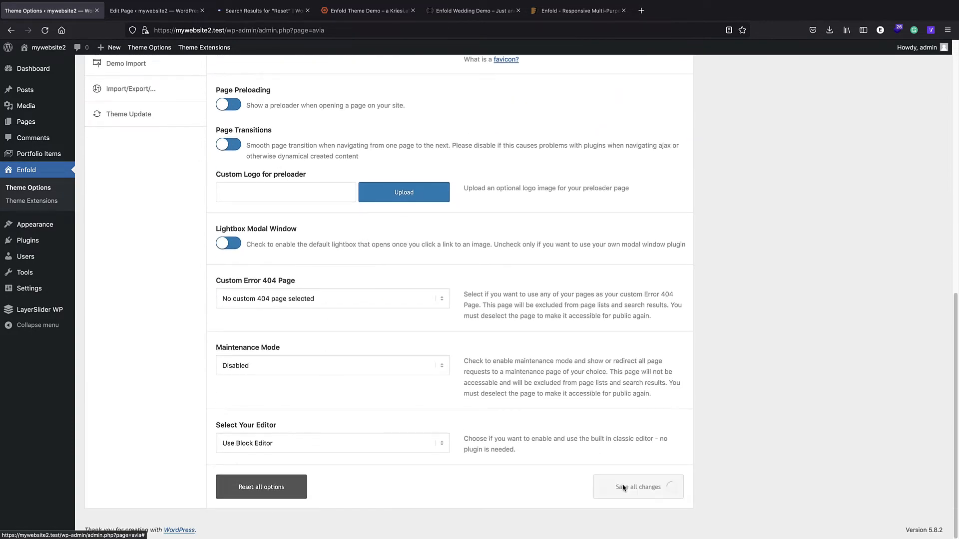
# - Open the site's front page in a new tab to check the preloader, and close that tab
pyautogui.rightClick(23, 44)
pyautogui.click(48, 45)
pyautogui.click(129, 11)
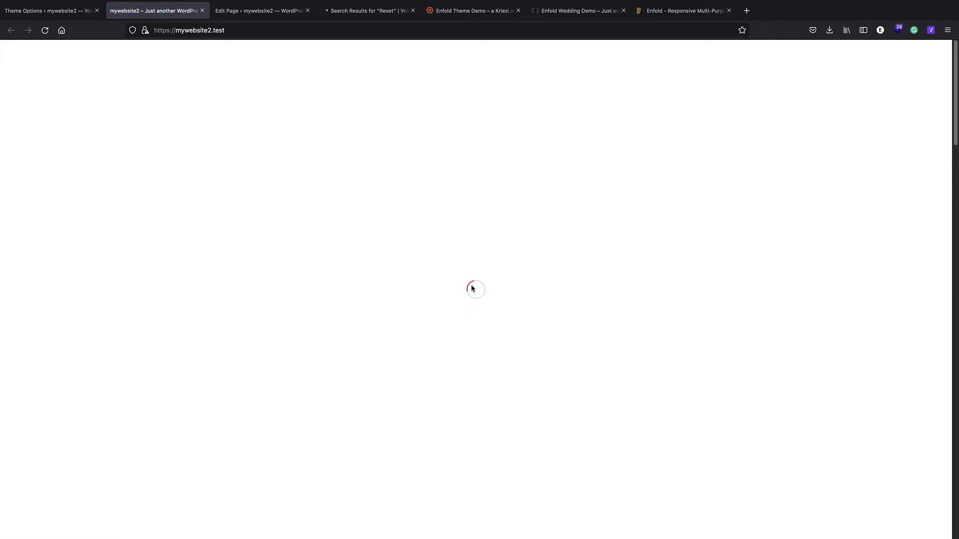
pyautogui.click(202, 11)
# - Turn Page Preloading off again in the Enfold theme options and save all changes
pyautogui.scroll(2, 404, 326)
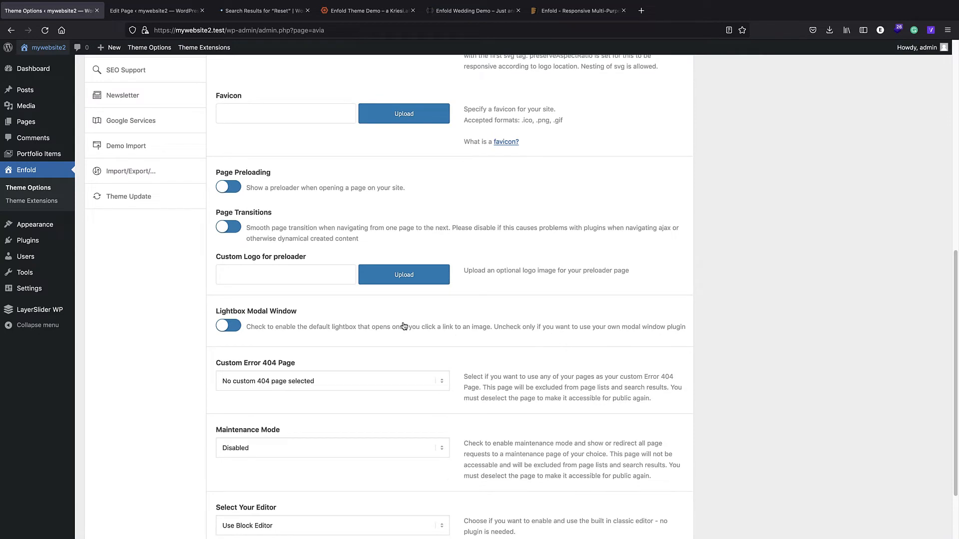
pyautogui.click(227, 188)
pyautogui.click(227, 193)
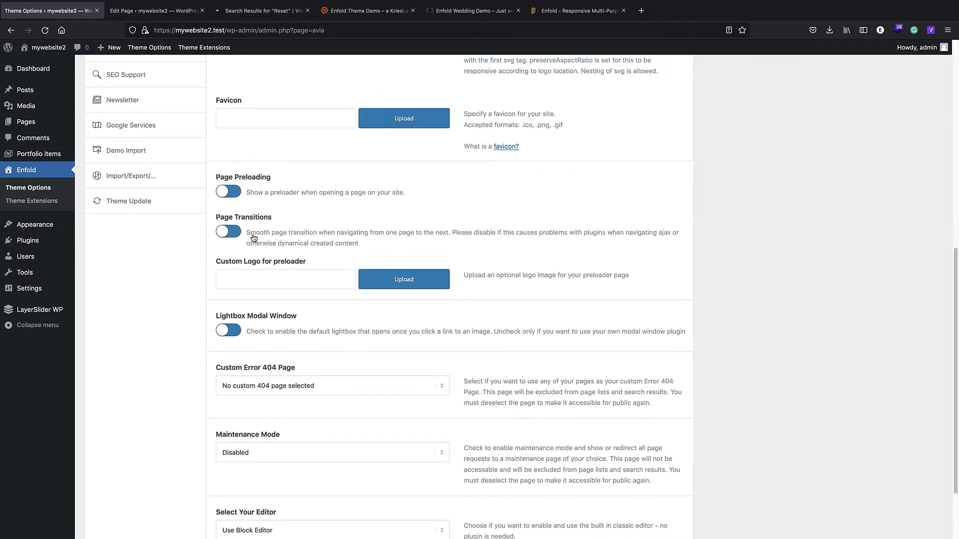
pyautogui.click(230, 194)
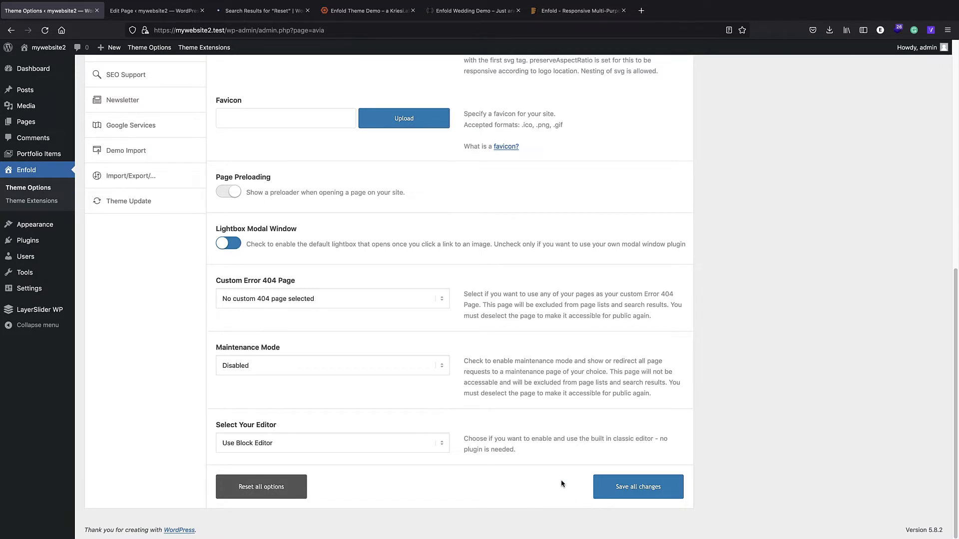
pyautogui.click(599, 494)
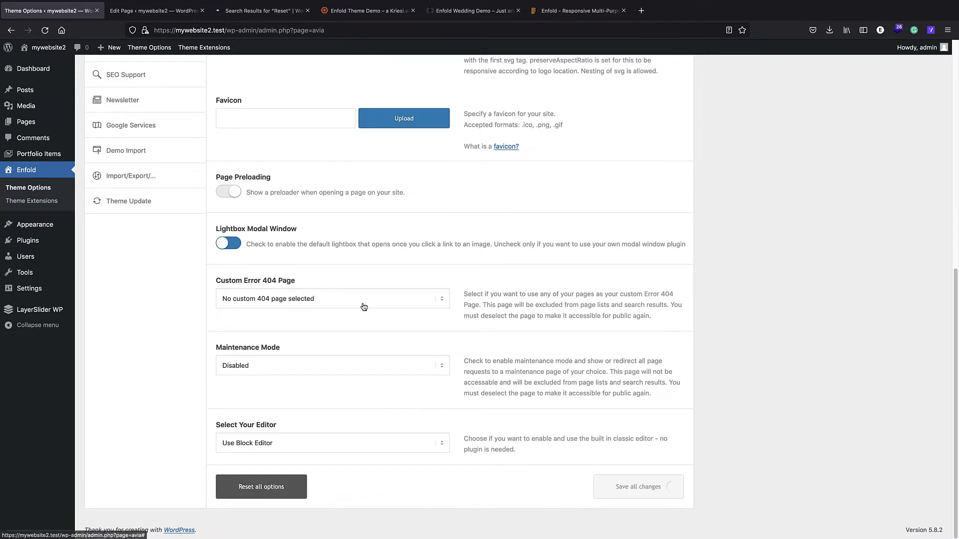
# - Open the site in a new tab and review its Pricing page down to the FAQ section
pyautogui.rightClick(56, 47)
pyautogui.click(85, 51)
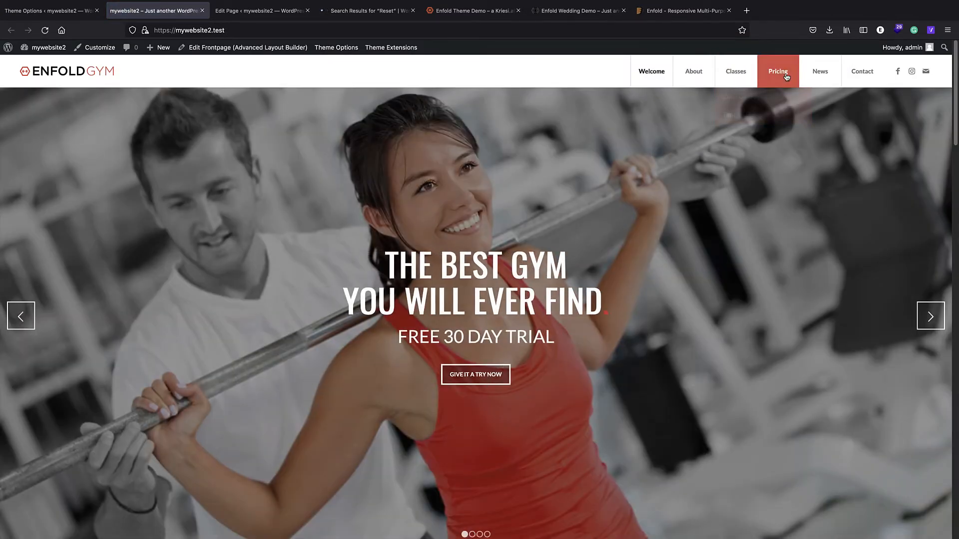
pyautogui.click(785, 76)
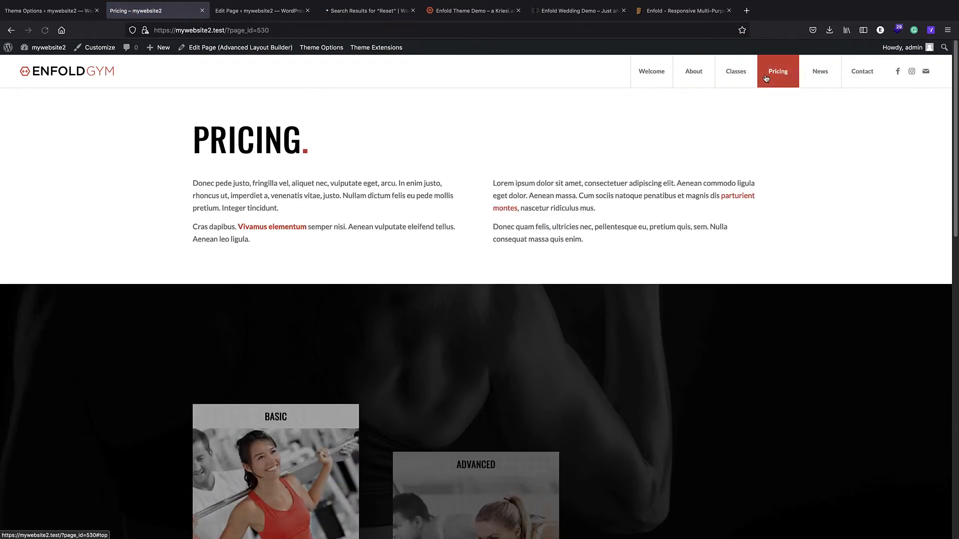
pyautogui.scroll(-5, 368, 248)
pyautogui.scroll(-2, 519, 224)
pyautogui.scroll(-5, 518, 224)
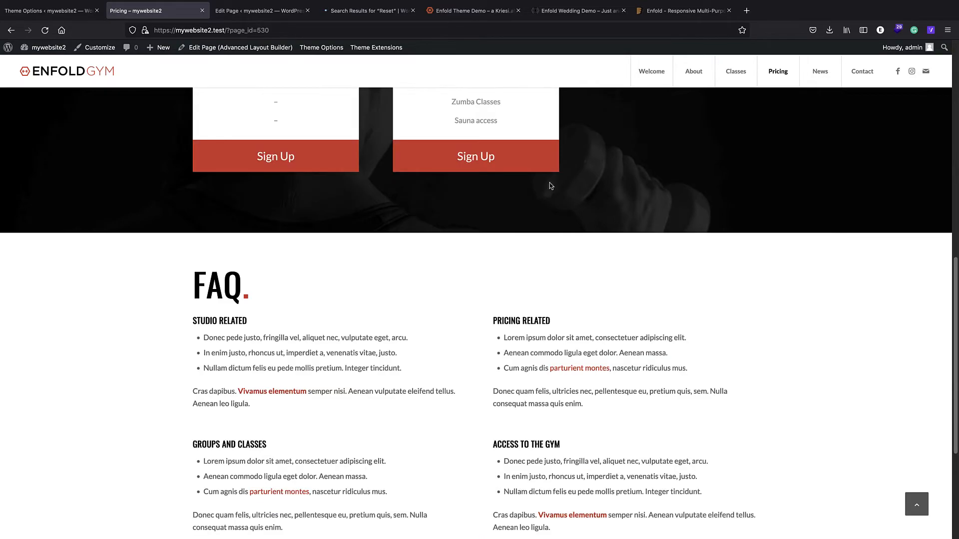
# - Open the site's Classes page and view the Crossfit class entry
pyautogui.scroll(10, 518, 223)
pyautogui.click(735, 71)
pyautogui.scroll(-4, 691, 118)
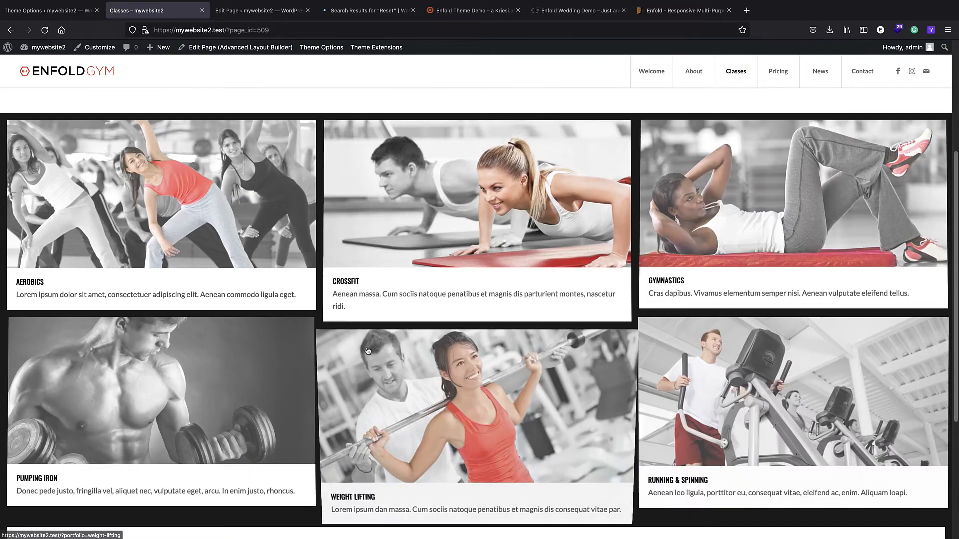
pyautogui.click(452, 227)
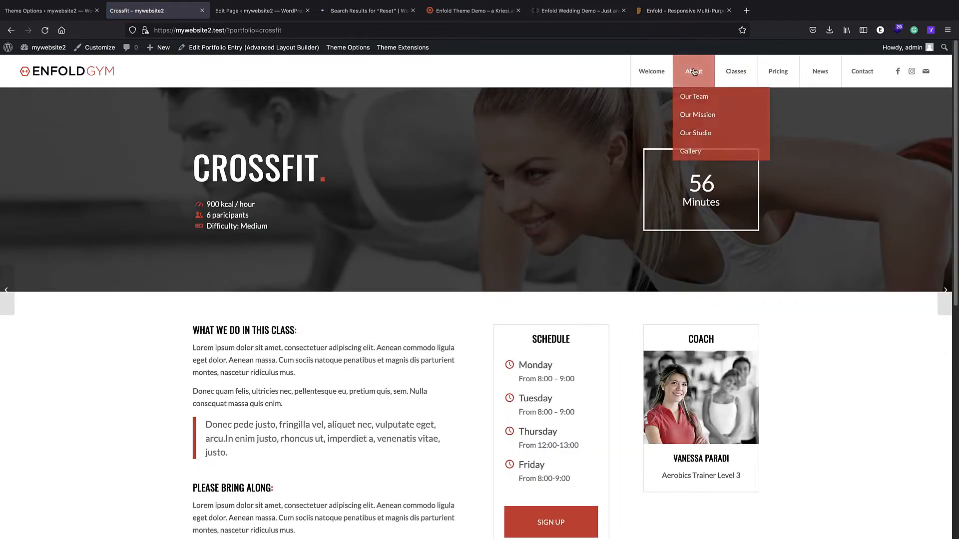
# - Open the site's About page and enlarge an image from its gallery in the lightbox, then close it
pyautogui.click(694, 71)
pyautogui.scroll(-5, 436, 170)
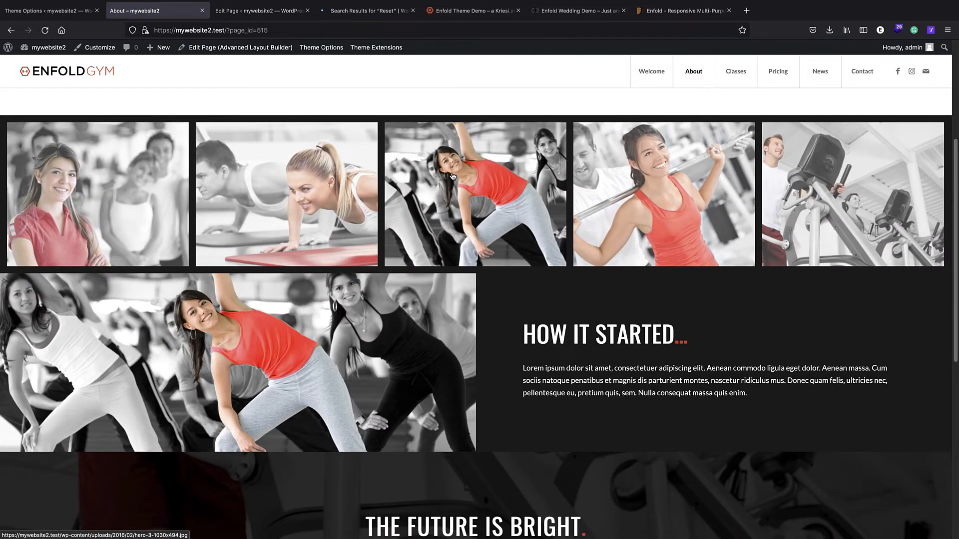
pyautogui.click(452, 176)
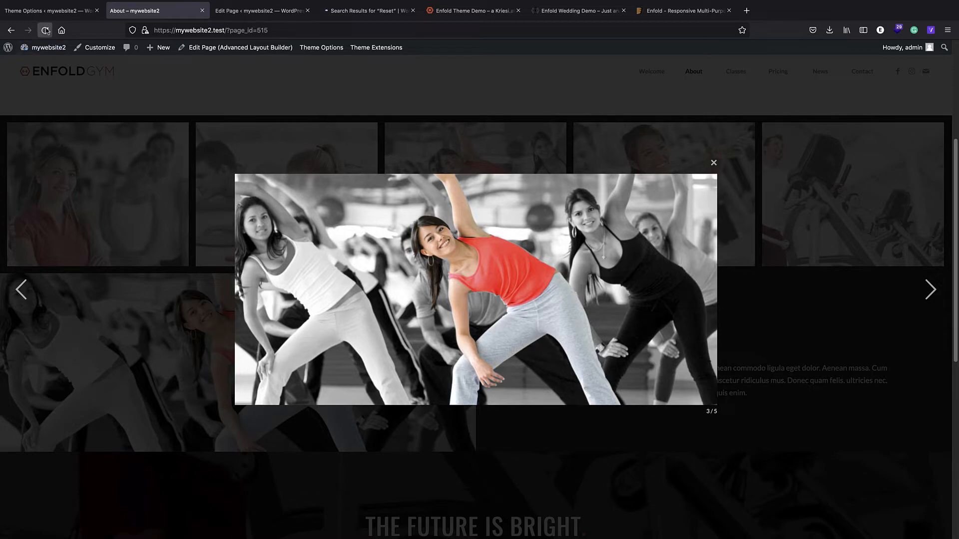
pyautogui.click(241, 111)
# - Return to the Enfold theme options and view the available Maintenance Mode choices
pyautogui.click(48, 11)
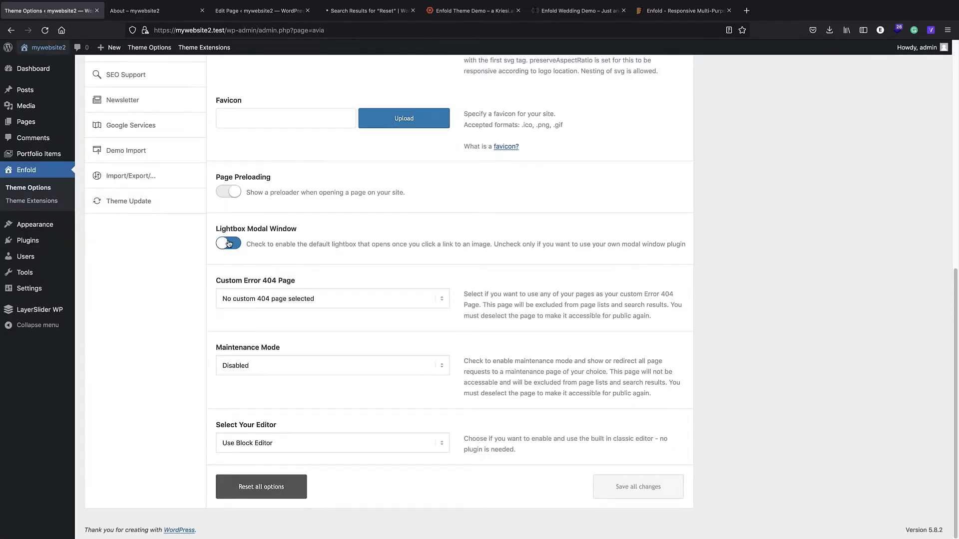
pyautogui.click(277, 366)
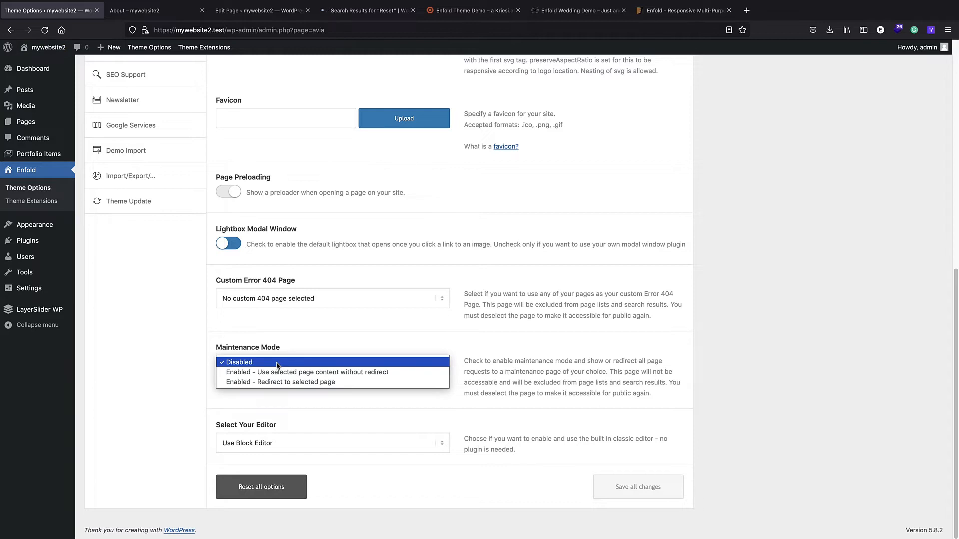
pyautogui.click(278, 341)
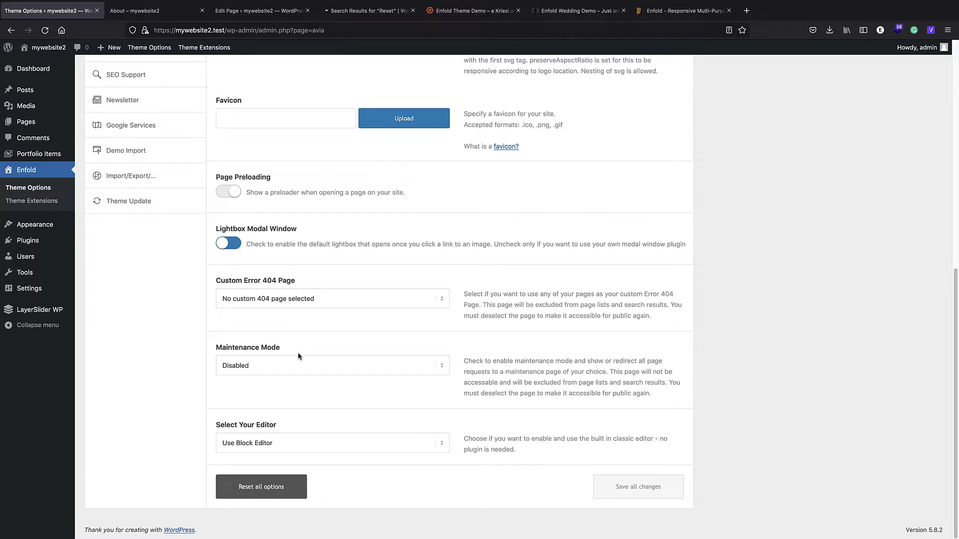
# - Try Maintenance Mode "Enabled - Use selected page content without redirect", view the selectable maintenance pages, and set the mode back to Disabled
pyautogui.click(296, 366)
pyautogui.click(294, 373)
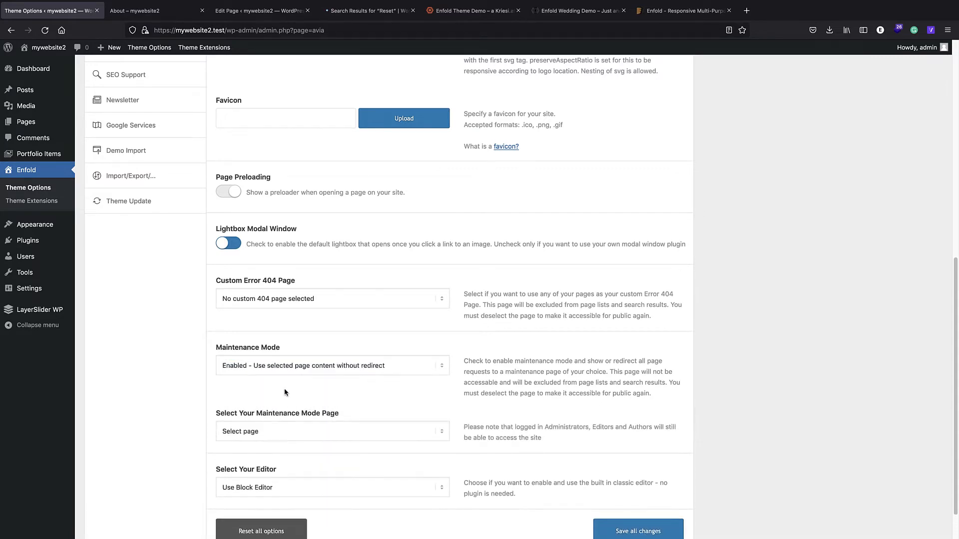
pyautogui.click(276, 432)
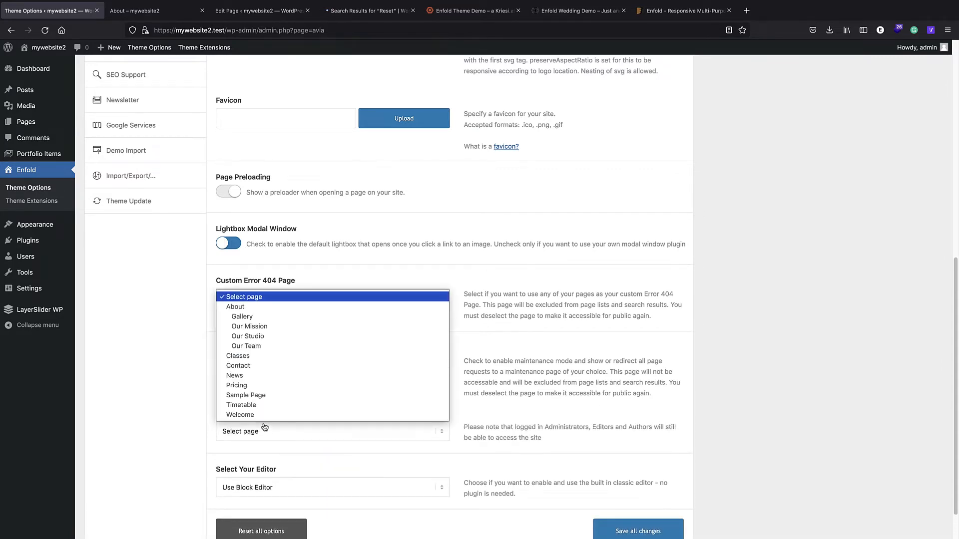
pyautogui.click(266, 431)
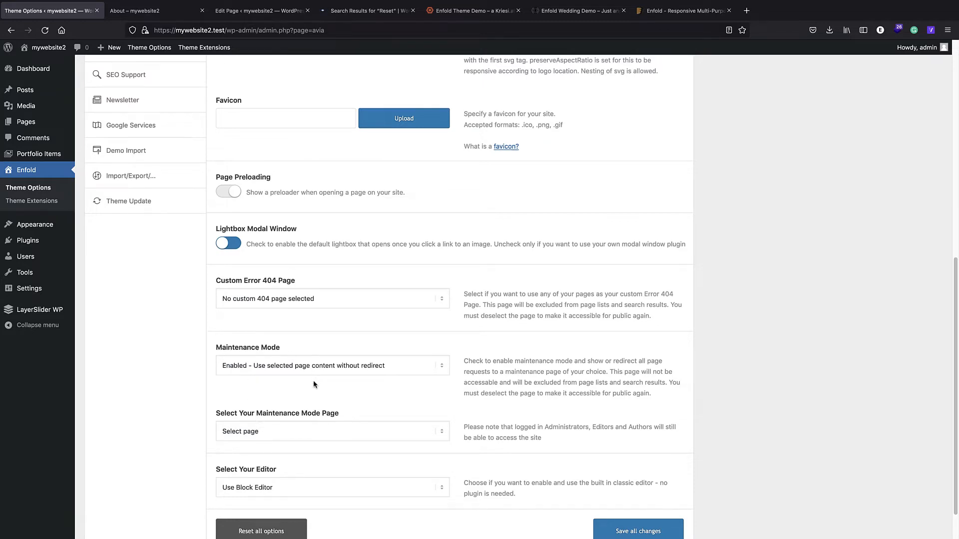
pyautogui.click(296, 371)
pyautogui.click(274, 353)
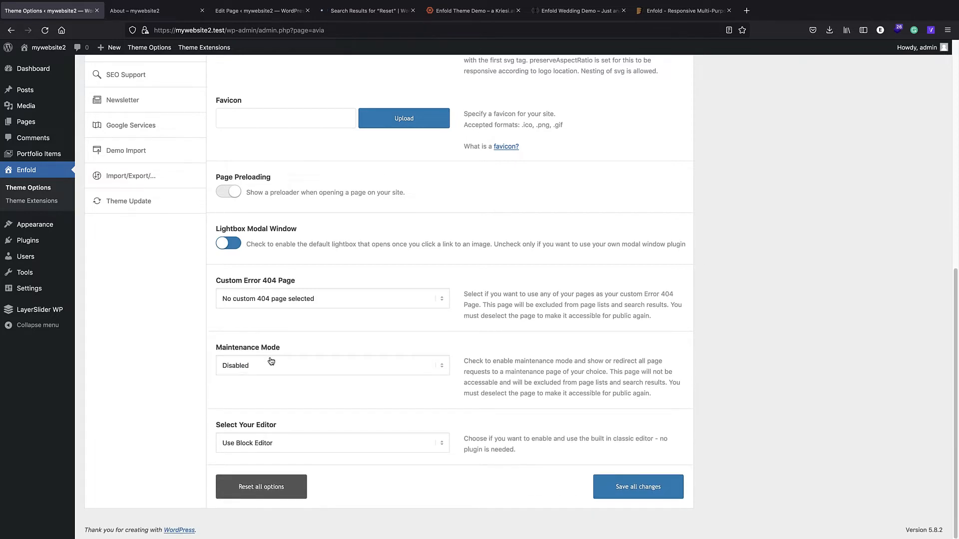
# - Check the editor choices, keep "Use Block Editor" selected, and save all changes
pyautogui.click(260, 443)
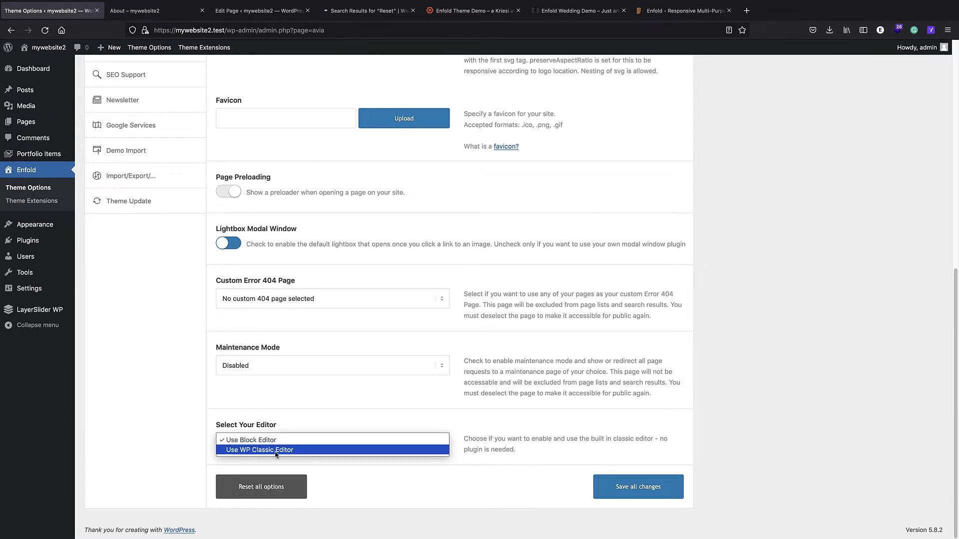
pyautogui.click(249, 438)
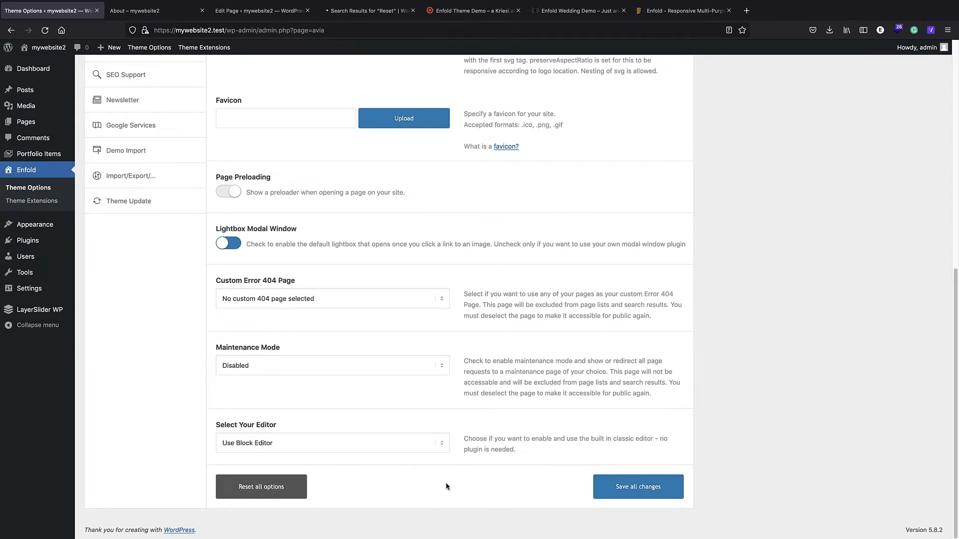
pyautogui.click(620, 488)
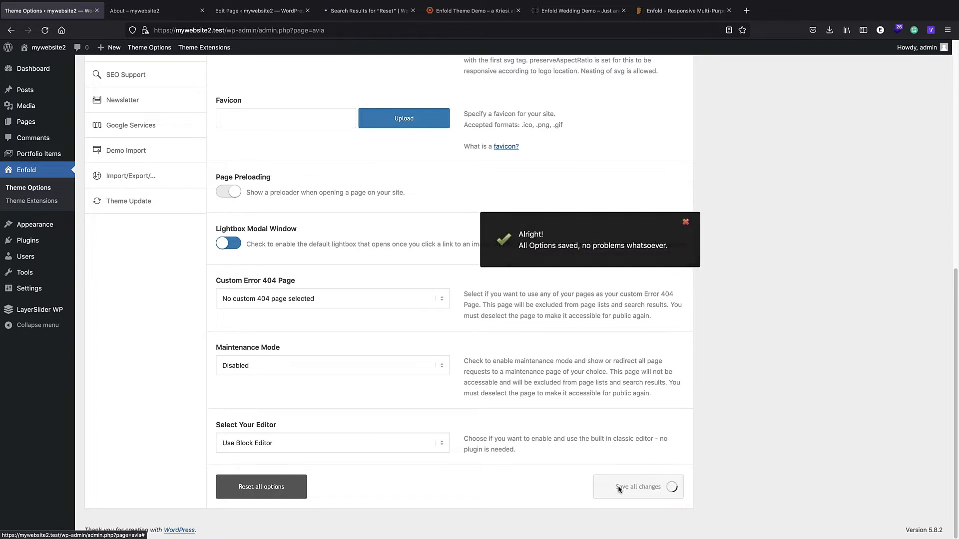
# - Open the General Layout settings and set the site layout to Boxed Layout to see its preview
pyautogui.scroll(2, 380, 295)
pyautogui.scroll(8, 380, 295)
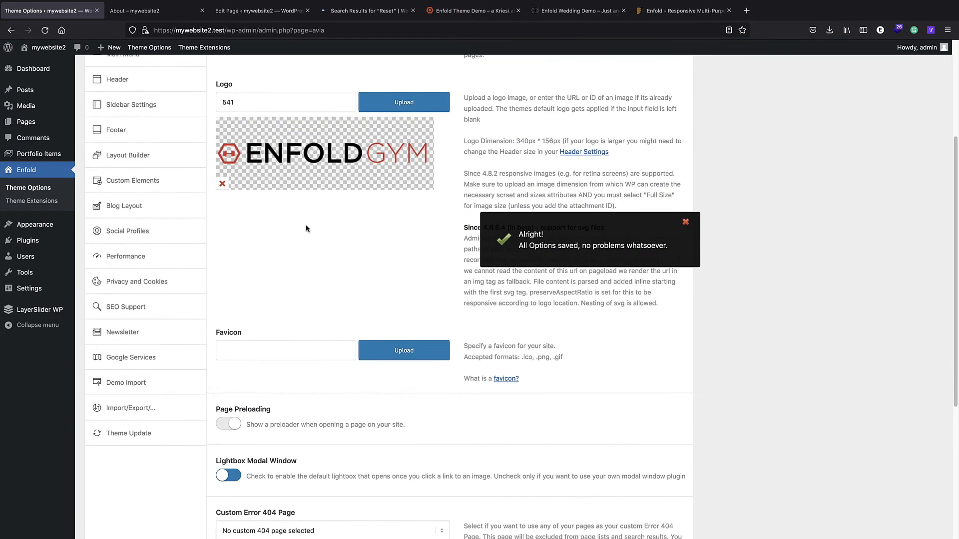
pyautogui.click(159, 148)
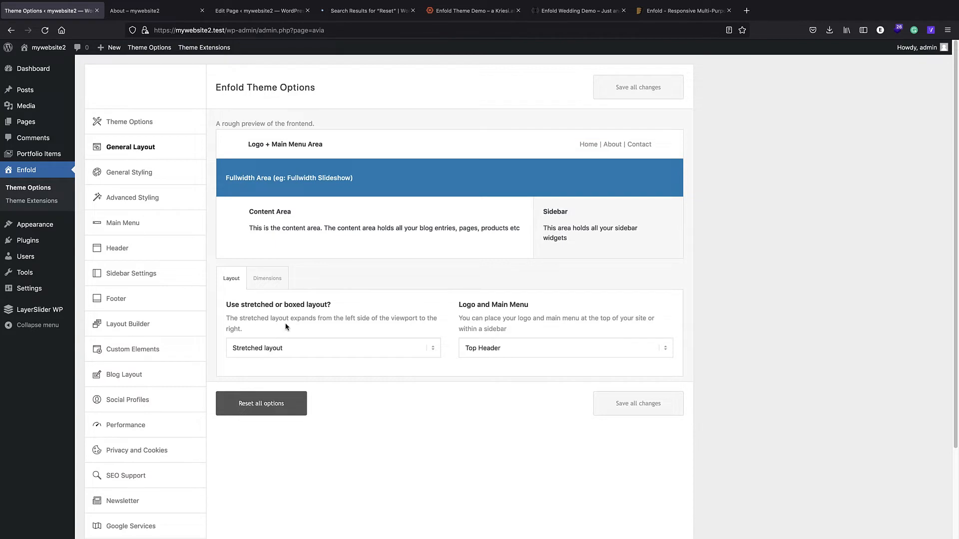
pyautogui.click(292, 345)
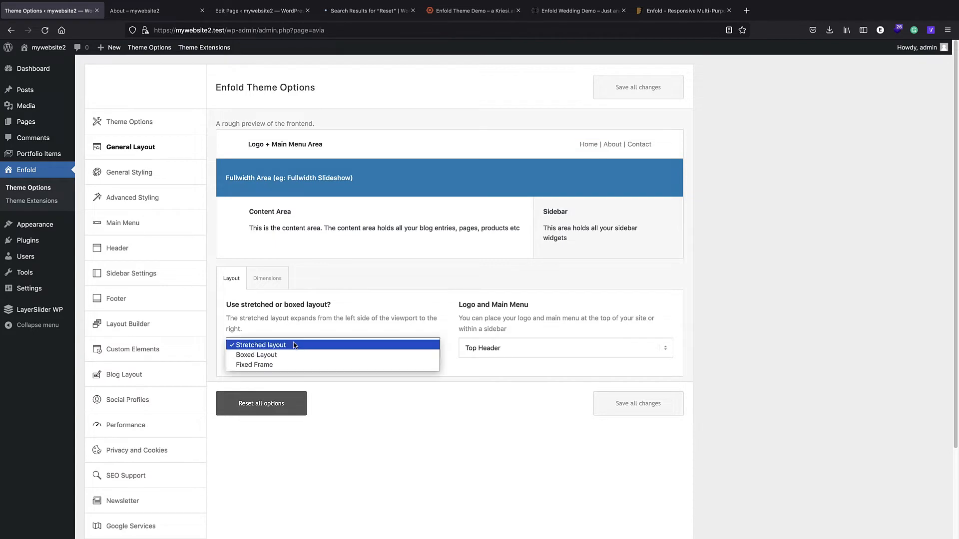
pyautogui.click(270, 355)
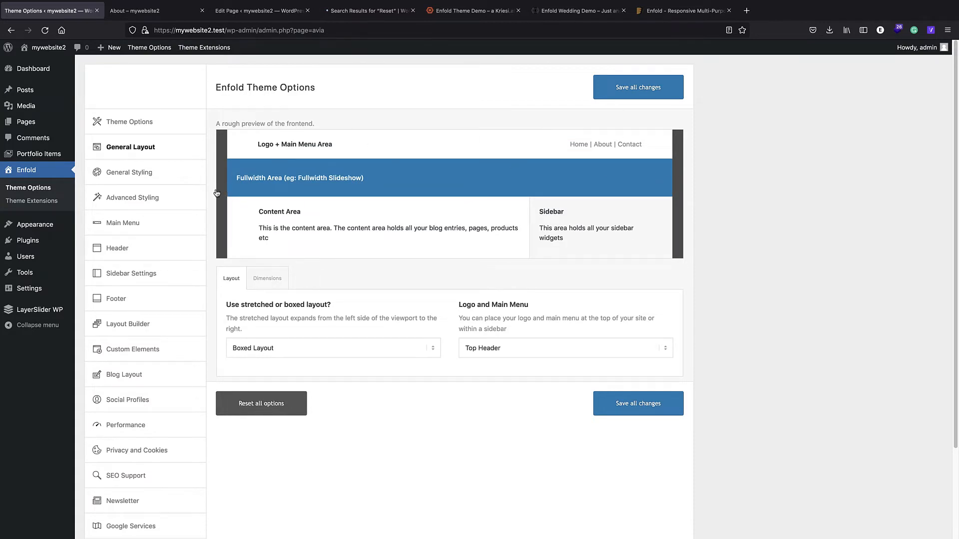
# - Preview the Fixed Frame layout and set the site back to Stretched layout
pyautogui.click(295, 348)
pyautogui.click(294, 348)
pyautogui.click(282, 356)
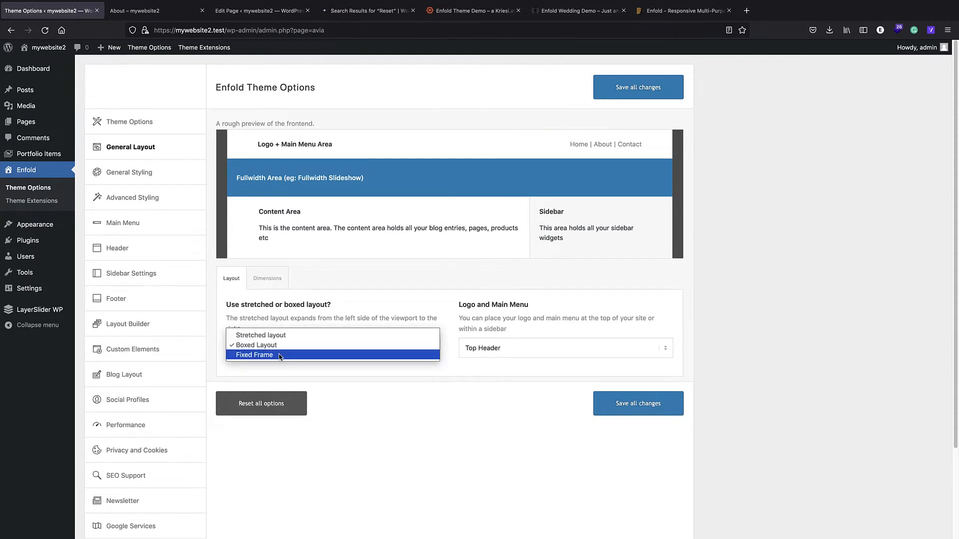
pyautogui.click(279, 355)
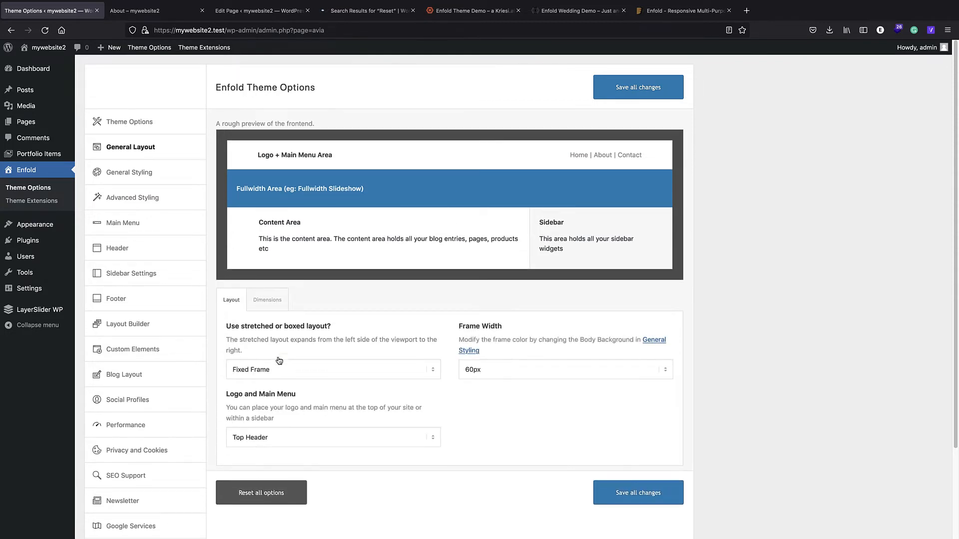
pyautogui.click(276, 369)
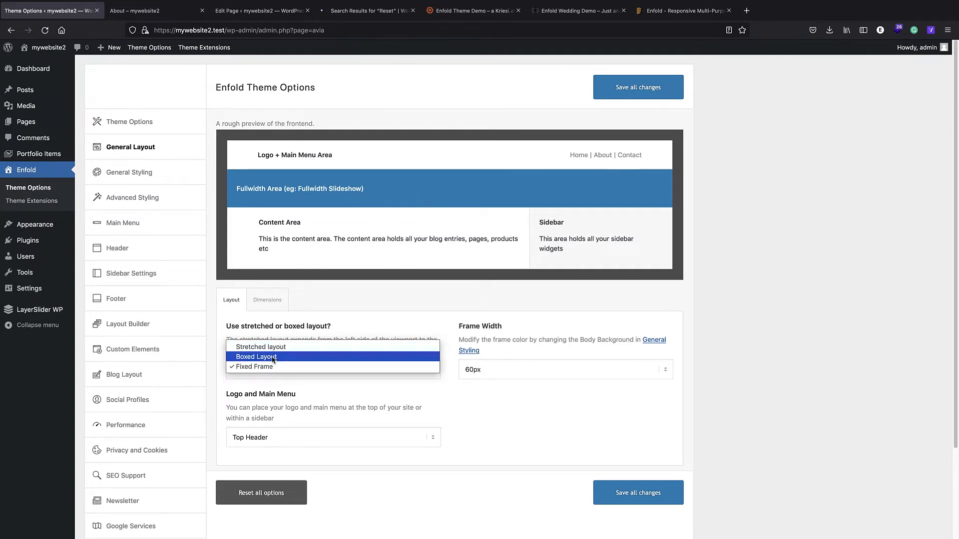
pyautogui.click(264, 350)
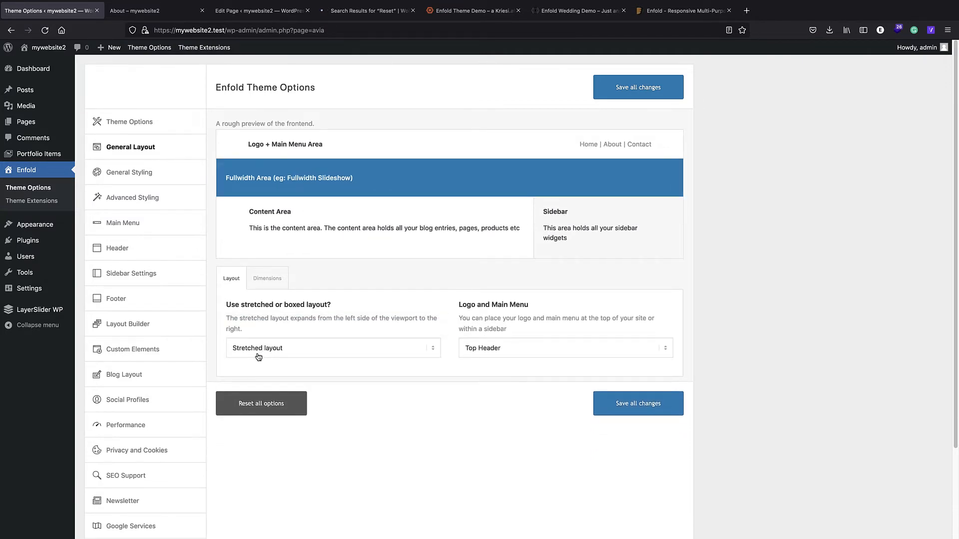
# - Preview the Logo and Main Menu placement as Left Sidebar, and set it back to Top Header
pyautogui.click(497, 350)
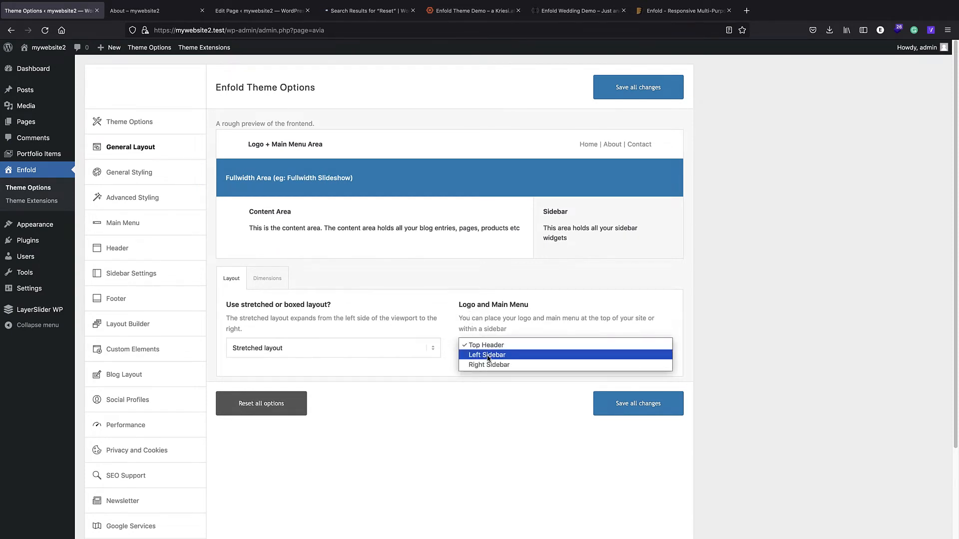
pyautogui.click(488, 357)
pyautogui.click(489, 317)
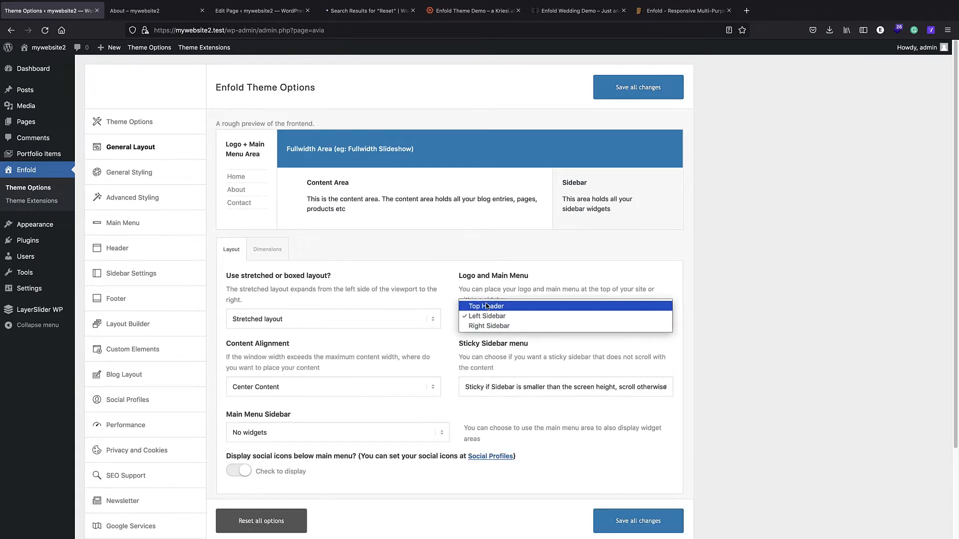
pyautogui.click(487, 306)
# - Review the layout's Dimensions settings, including the content and sidebar ratio and combined width choices, and save all changes
pyautogui.click(267, 280)
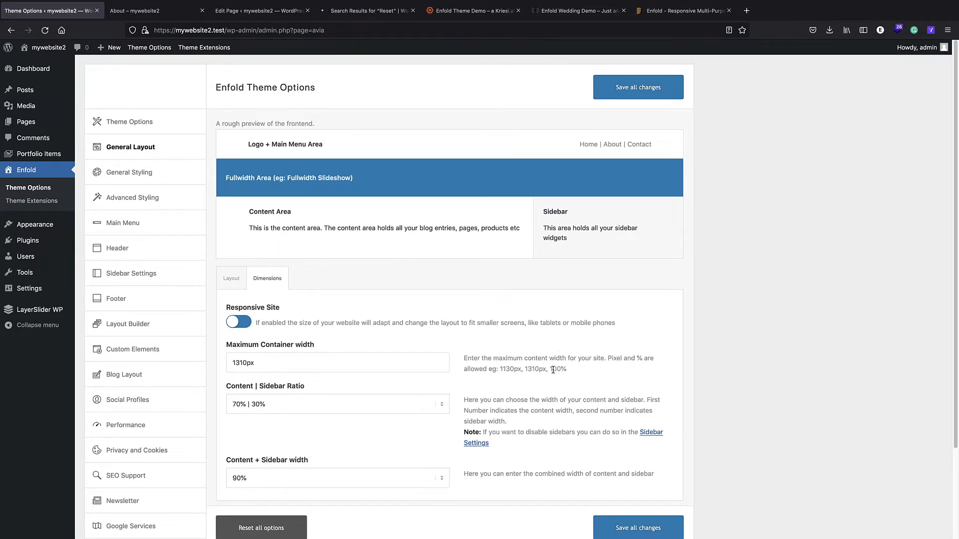
pyautogui.scroll(-3, 350, 299)
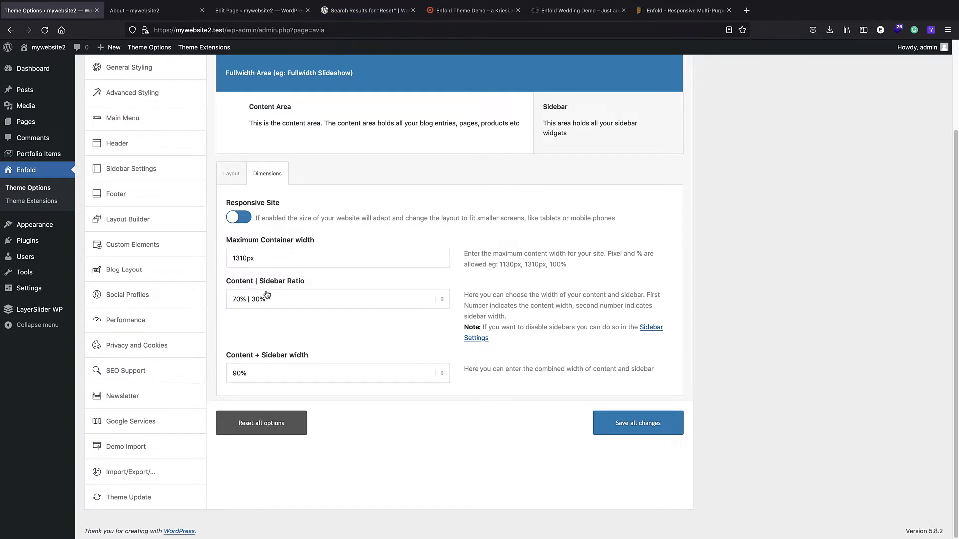
pyautogui.click(267, 295)
pyautogui.click(268, 296)
pyautogui.click(292, 372)
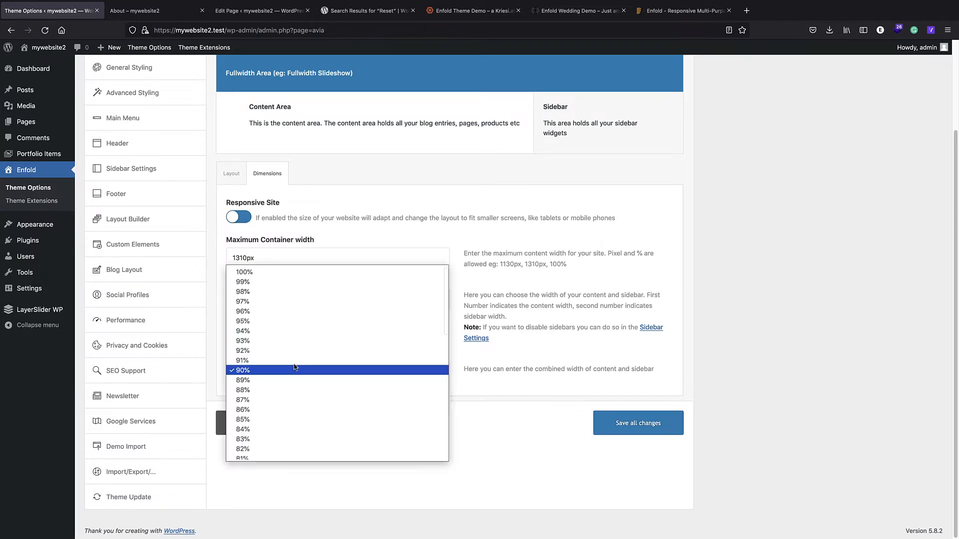
pyautogui.click(323, 249)
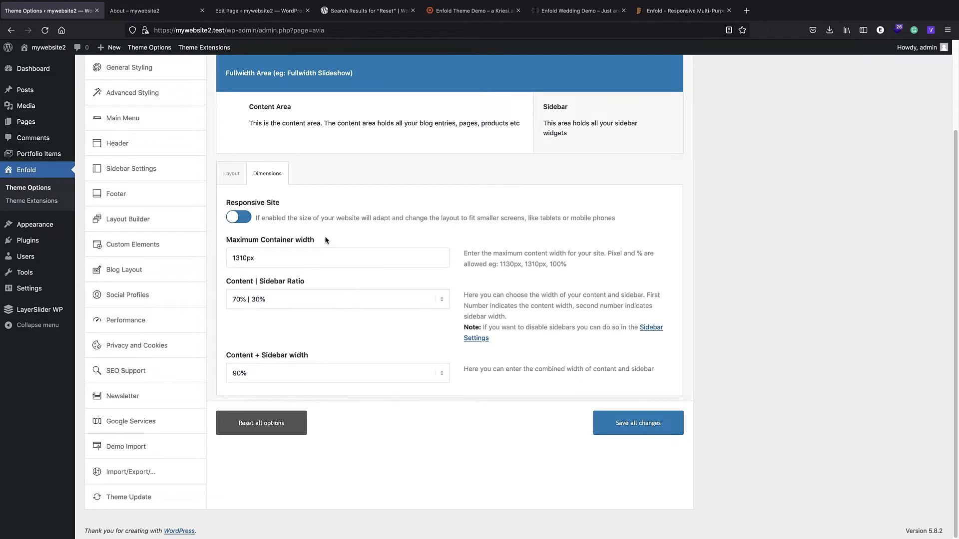
pyautogui.click(306, 375)
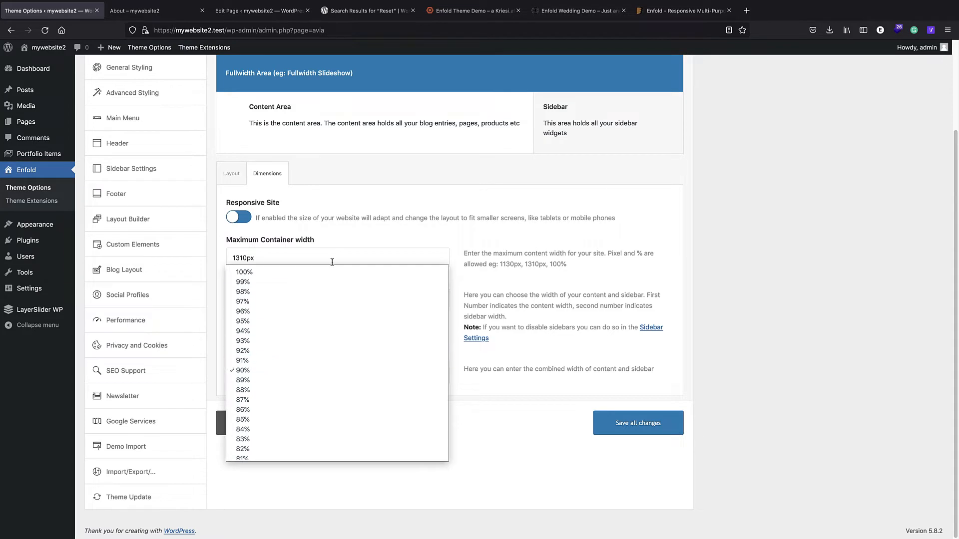
pyautogui.click(342, 250)
pyautogui.click(621, 422)
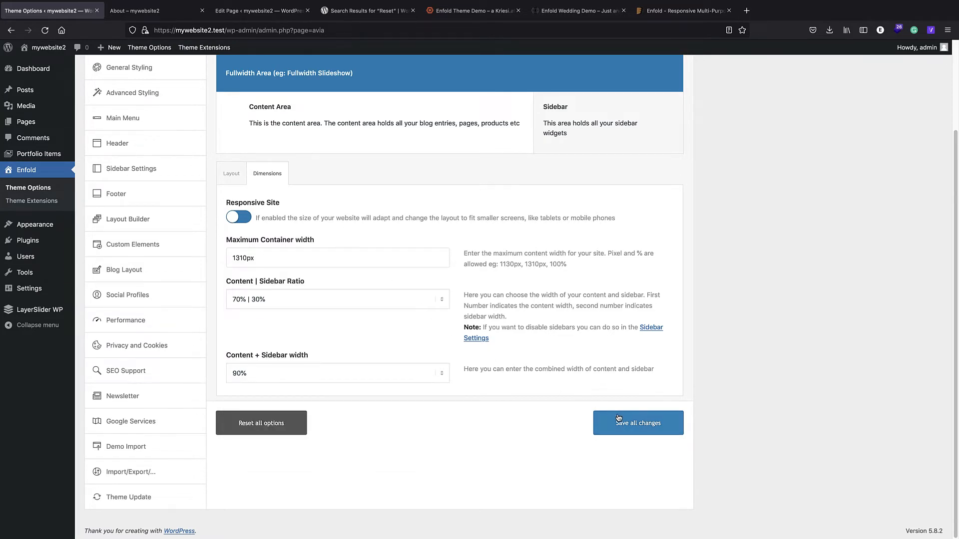
# - Apply the predefined Vine color scheme in the General Styling options and save all changes
pyautogui.scroll(1, 622, 190)
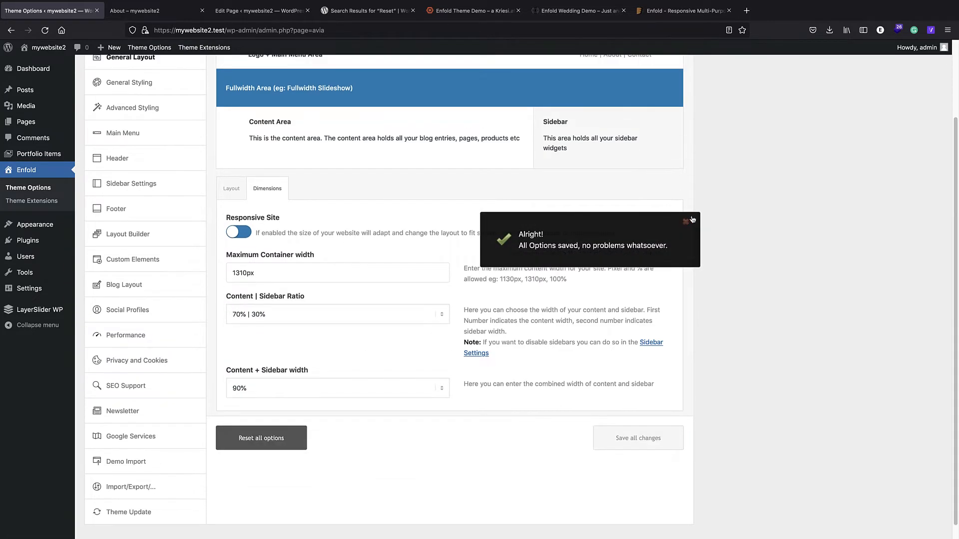
pyautogui.scroll(3, 160, 159)
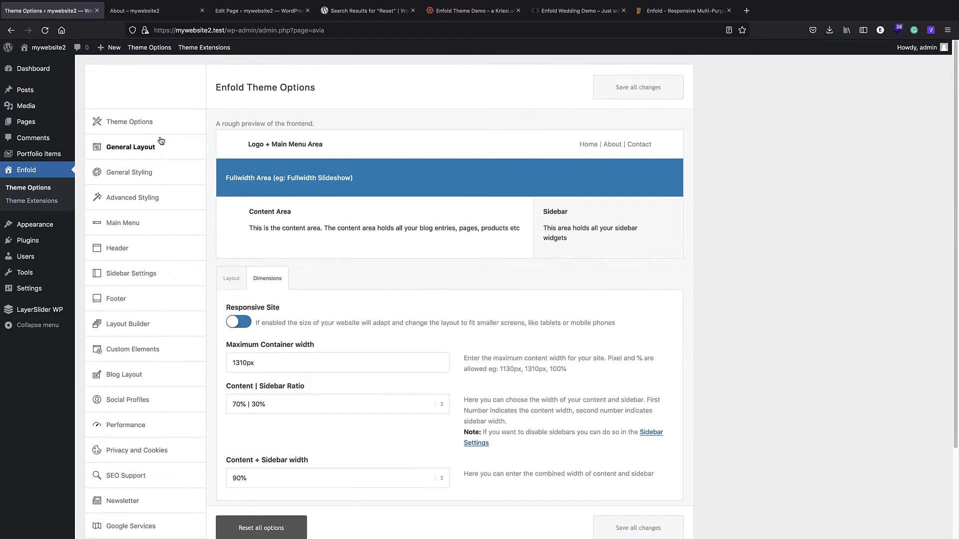
pyautogui.click(154, 174)
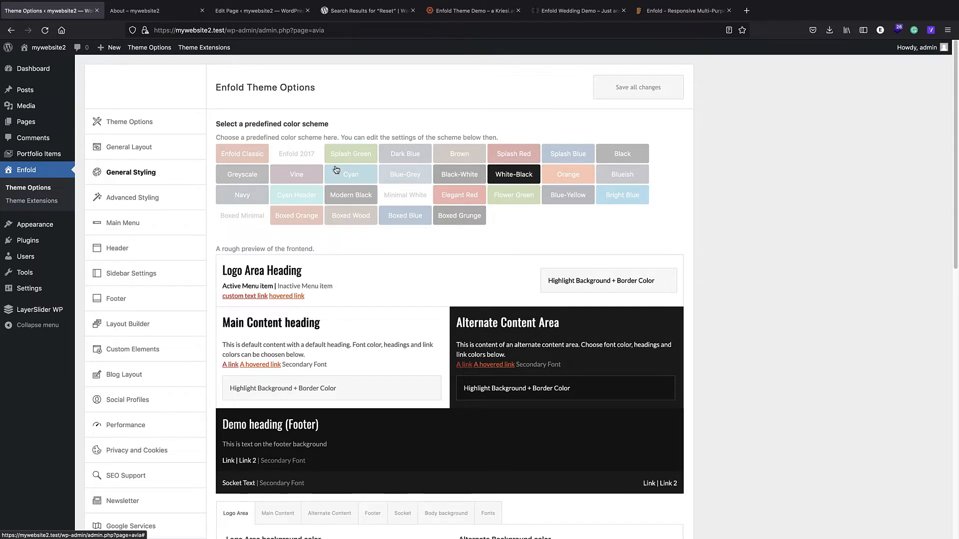
pyautogui.click(290, 179)
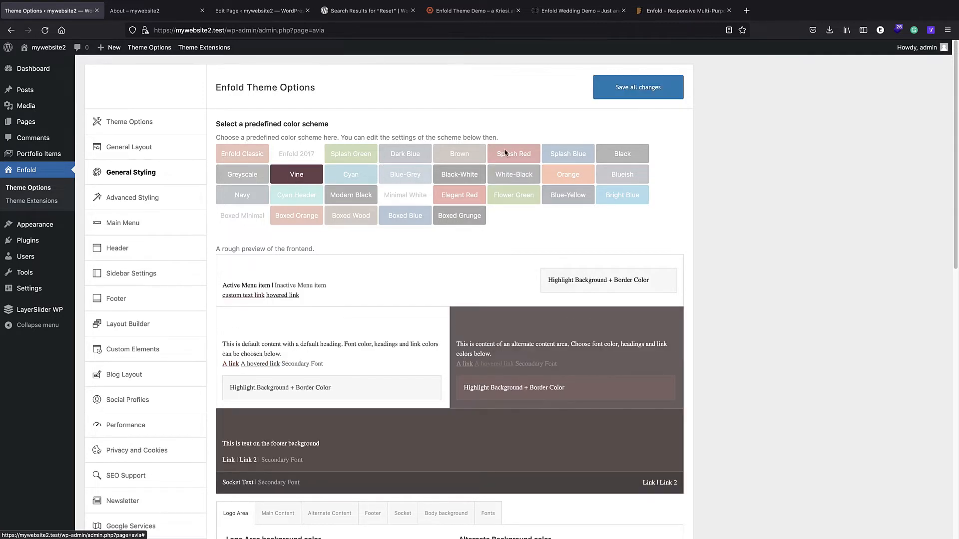
pyautogui.click(627, 86)
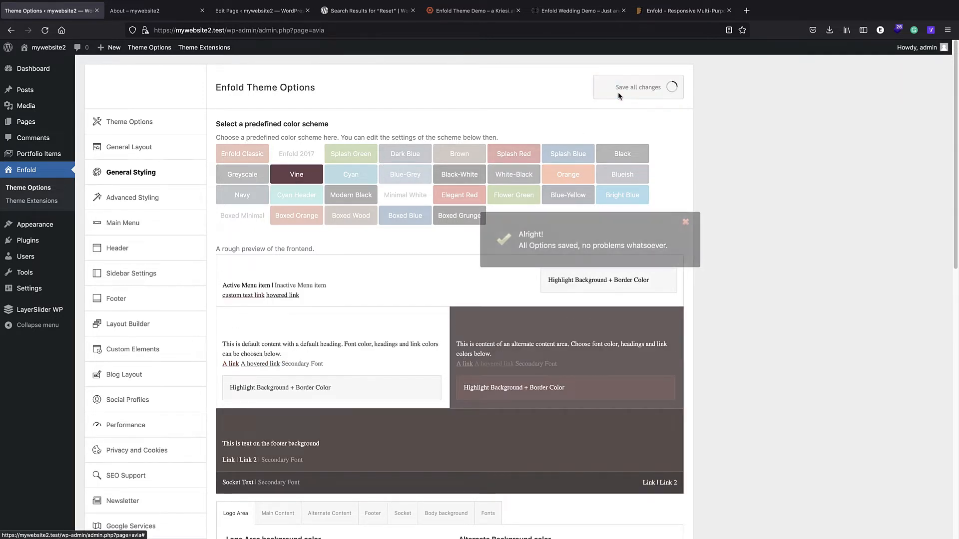
# - Switch to the site's About page and reload it to check the new color scheme
pyautogui.rightClick(38, 52)
pyautogui.press('Escape')
pyautogui.click(158, 10)
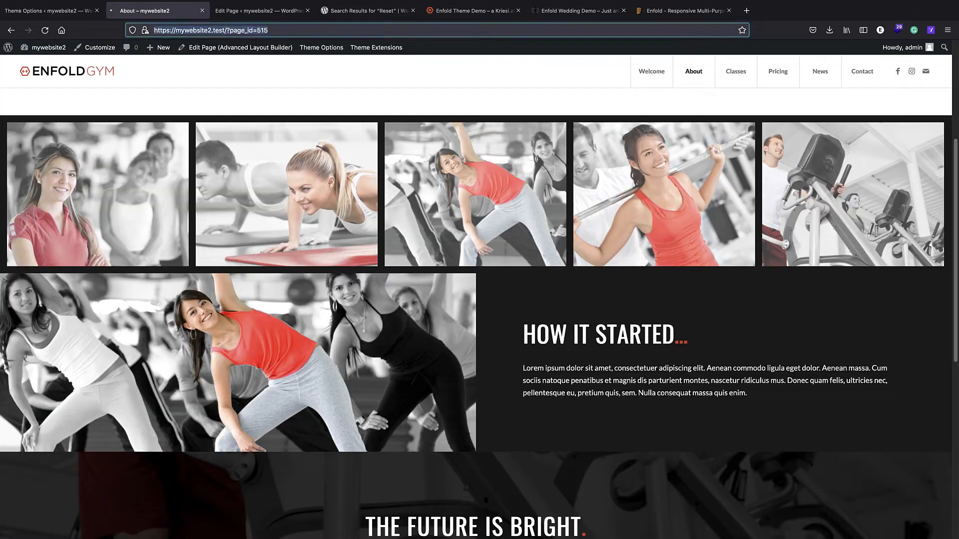
pyautogui.press('Return')
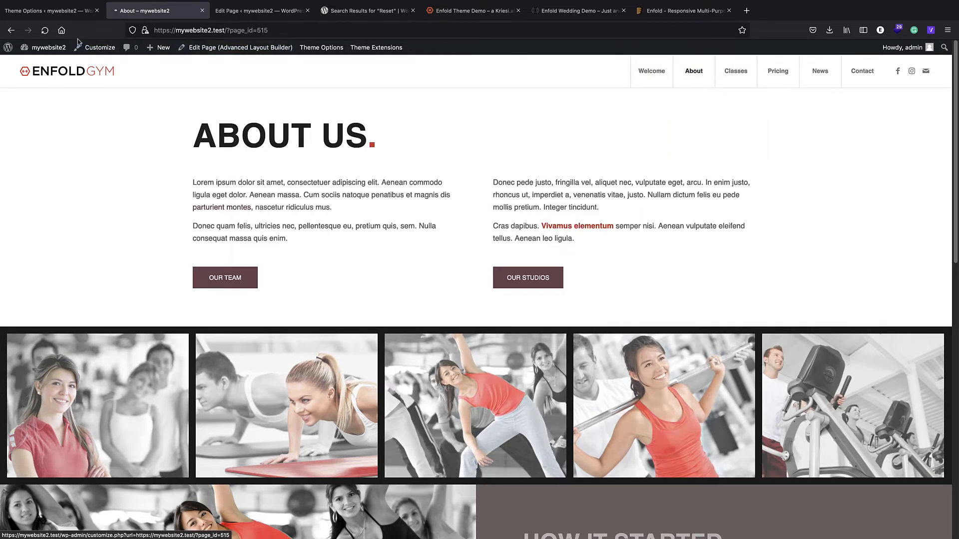
# - Return to the General Styling theme options, preview the Greyscale color scheme, apply the Black-White scheme and save all changes
pyautogui.click(56, 12)
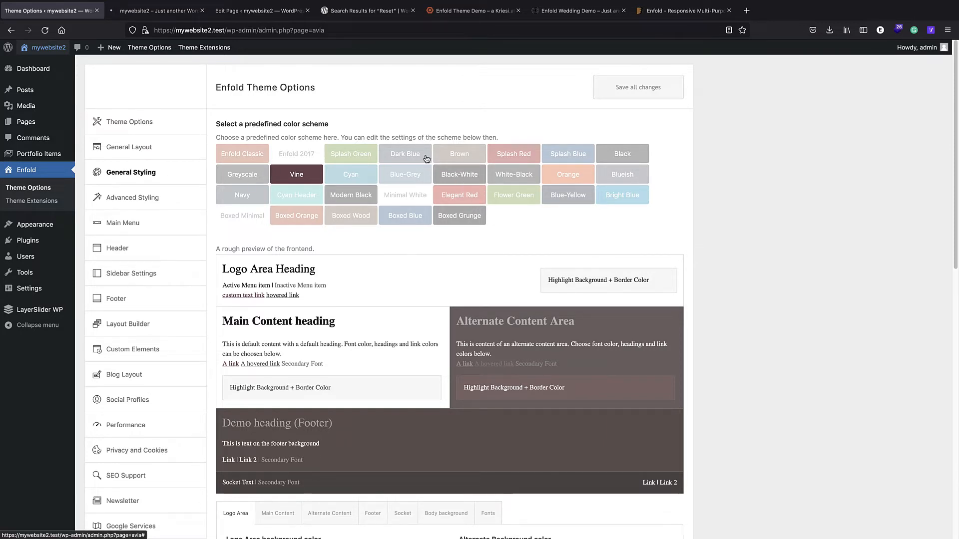
pyautogui.click(247, 173)
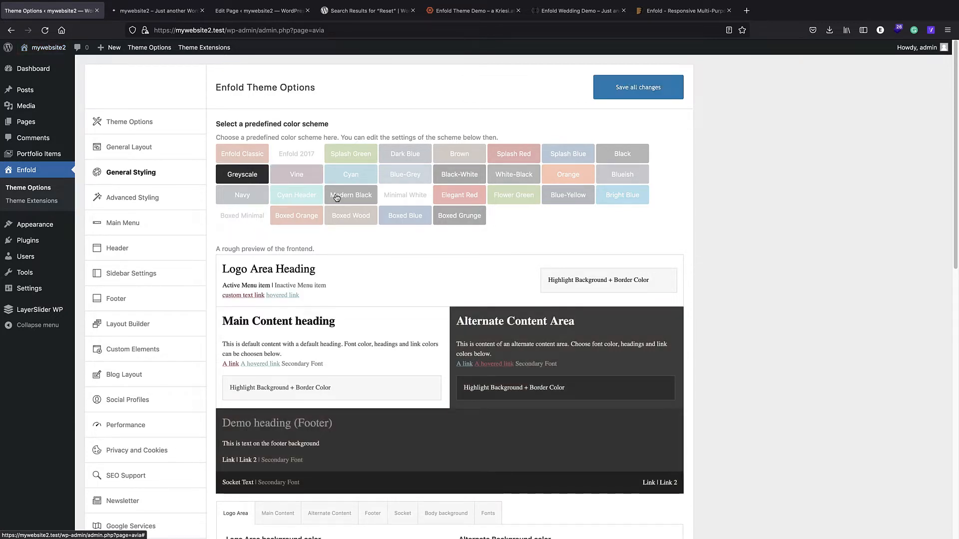
pyautogui.click(468, 179)
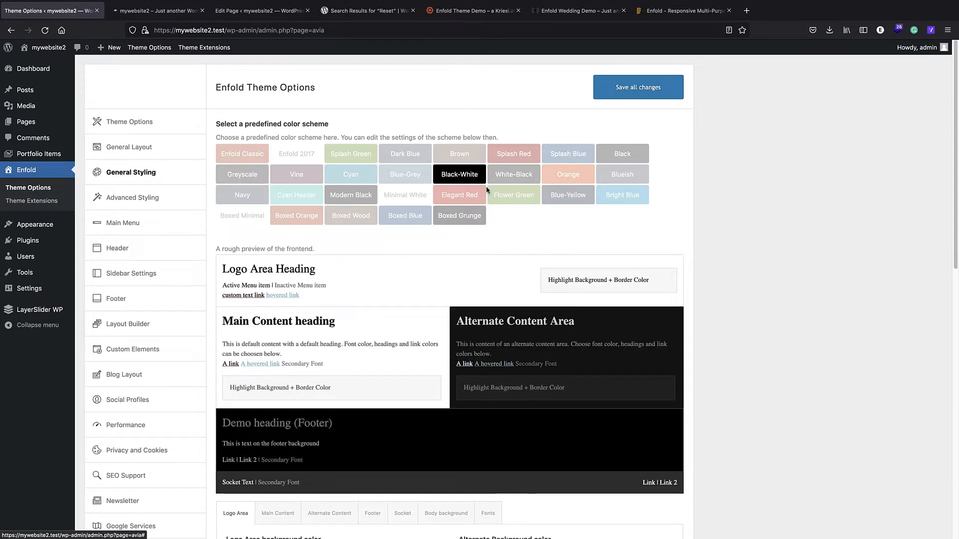
pyautogui.click(602, 90)
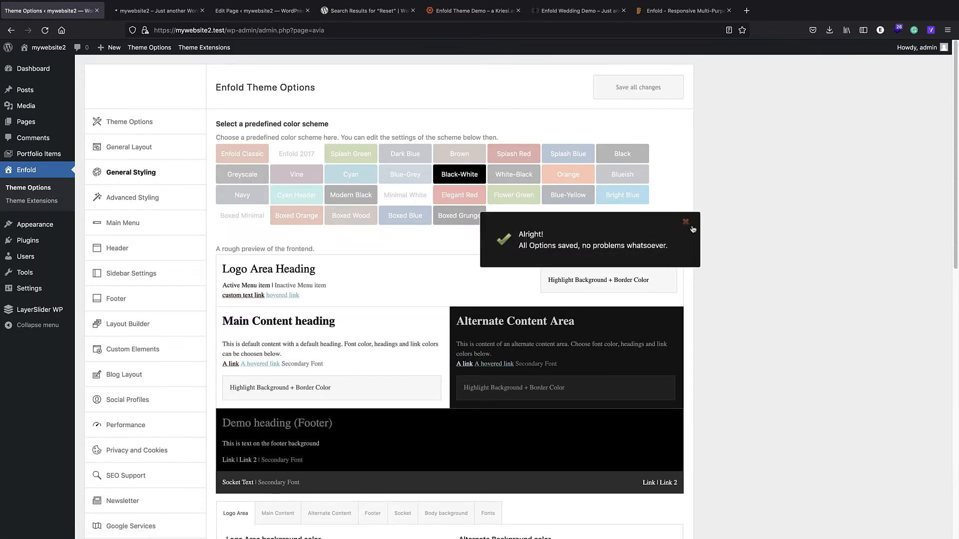
# - Examine the rough frontend preview and the color settings for the Logo Area, Main Content and Footer
pyautogui.scroll(-2, 305, 222)
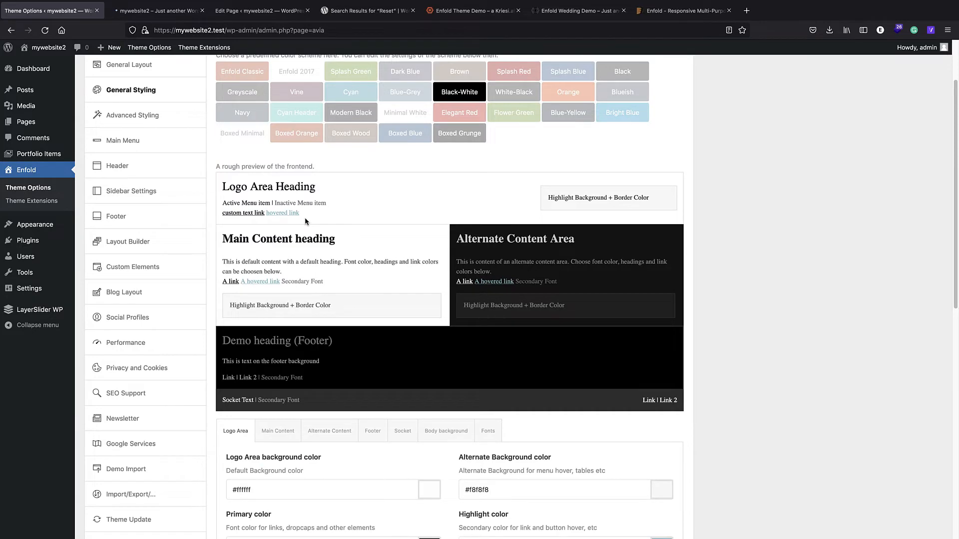
pyautogui.scroll(-6, 306, 221)
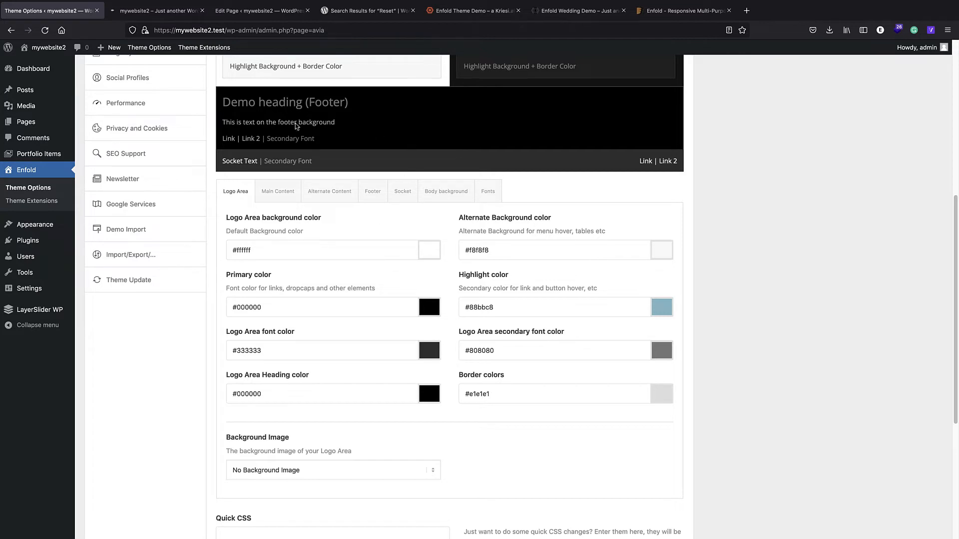
pyautogui.scroll(1, 298, 127)
pyautogui.scroll(2, 344, 120)
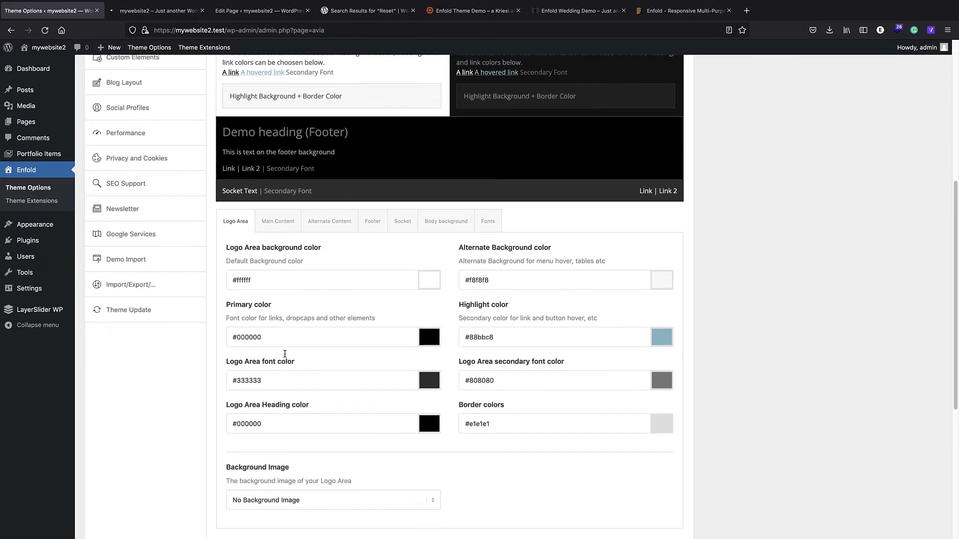
pyautogui.scroll(1, 368, 336)
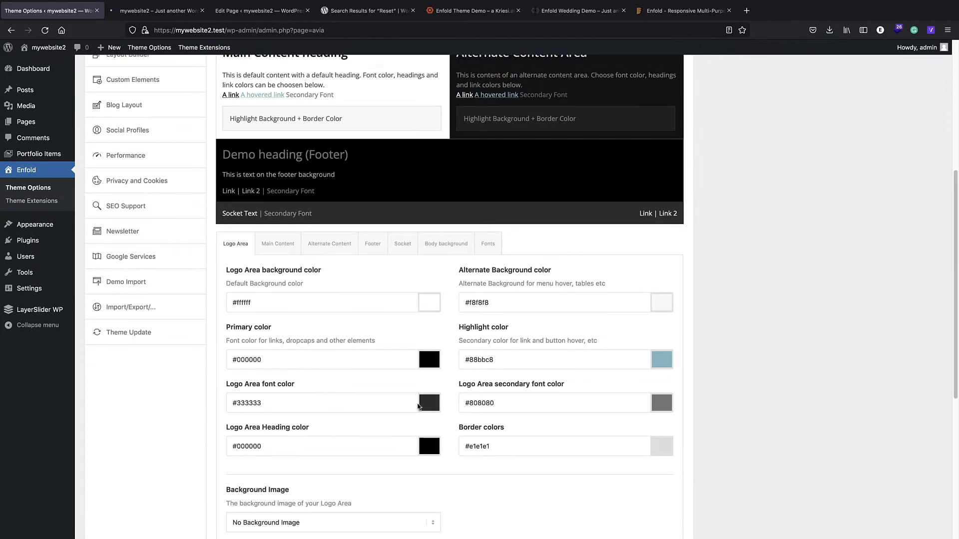
pyautogui.scroll(6, 418, 406)
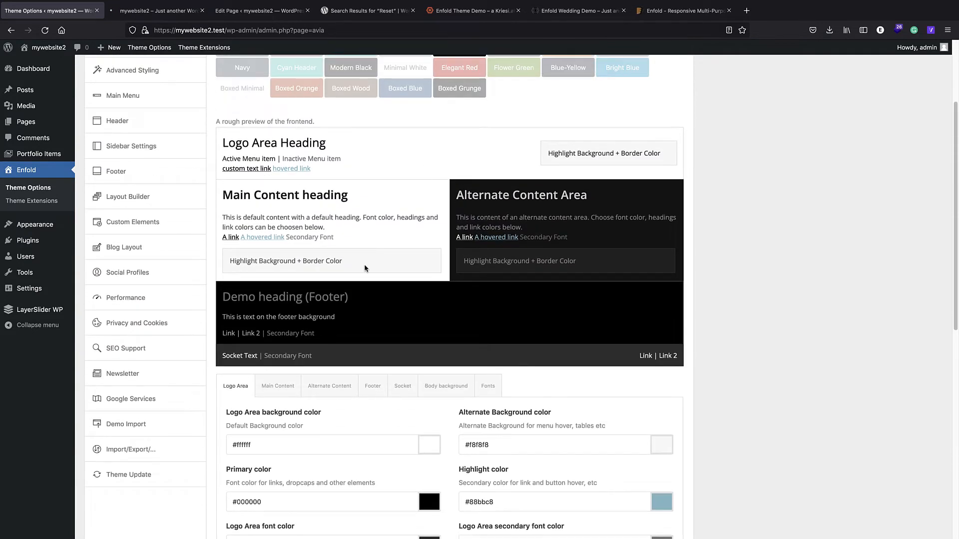
pyautogui.scroll(-4, 313, 256)
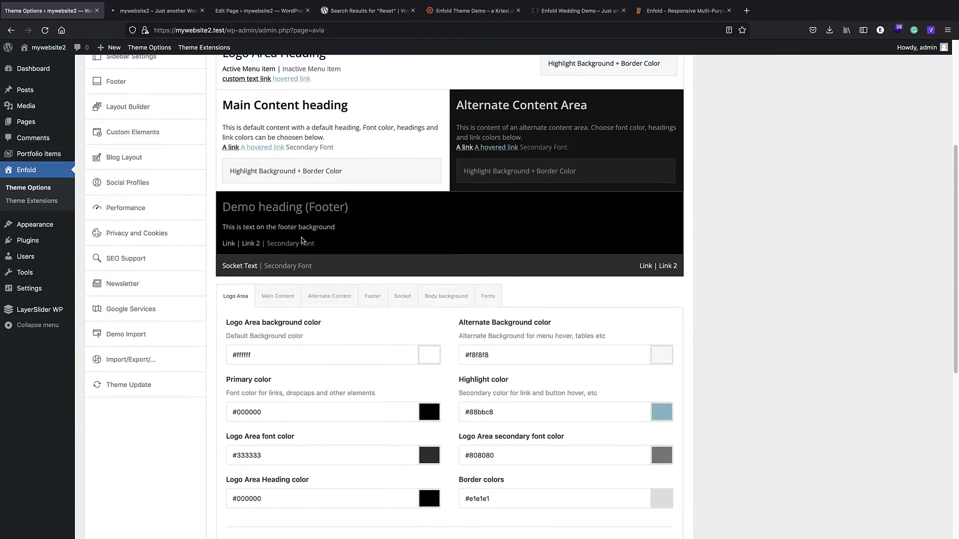
pyautogui.click(280, 299)
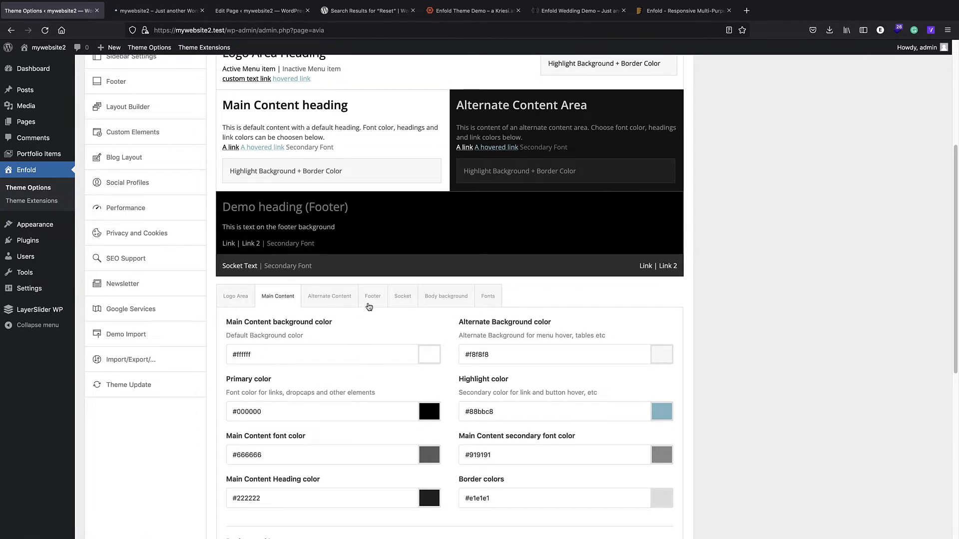
pyautogui.click(369, 305)
# - Try #b532b5 as the Socket background color, and set it to #876f87 instead
pyautogui.click(402, 296)
pyautogui.scroll(-2, 402, 289)
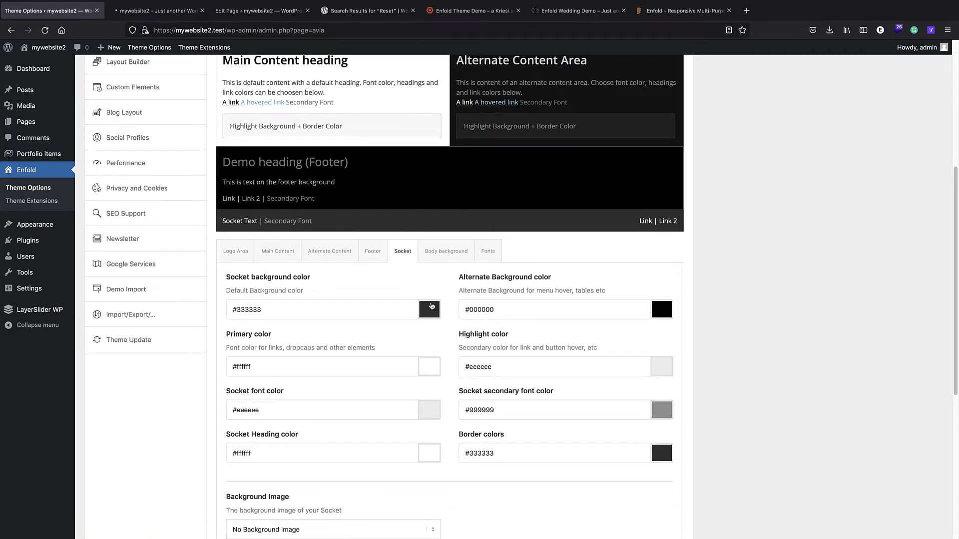
pyautogui.click(429, 309)
pyautogui.click(283, 346)
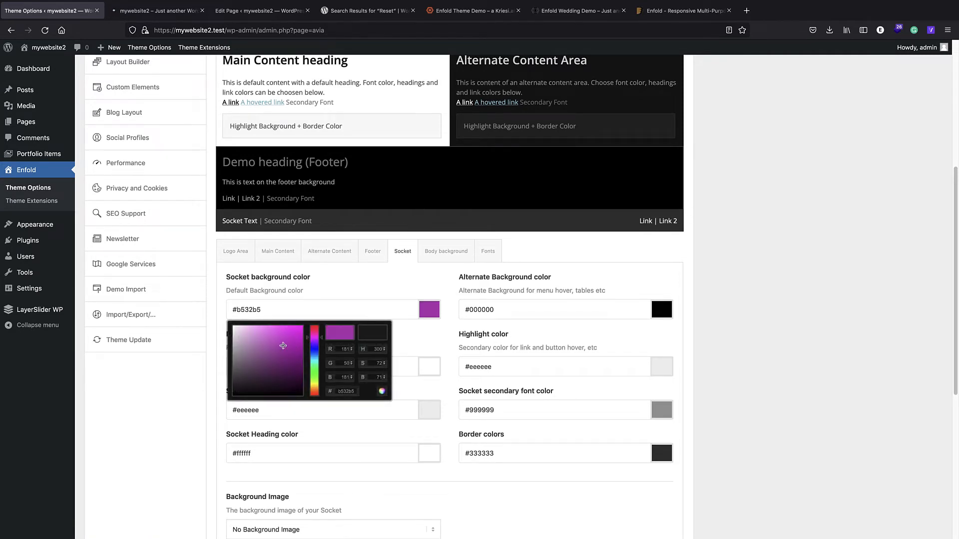
pyautogui.click(385, 289)
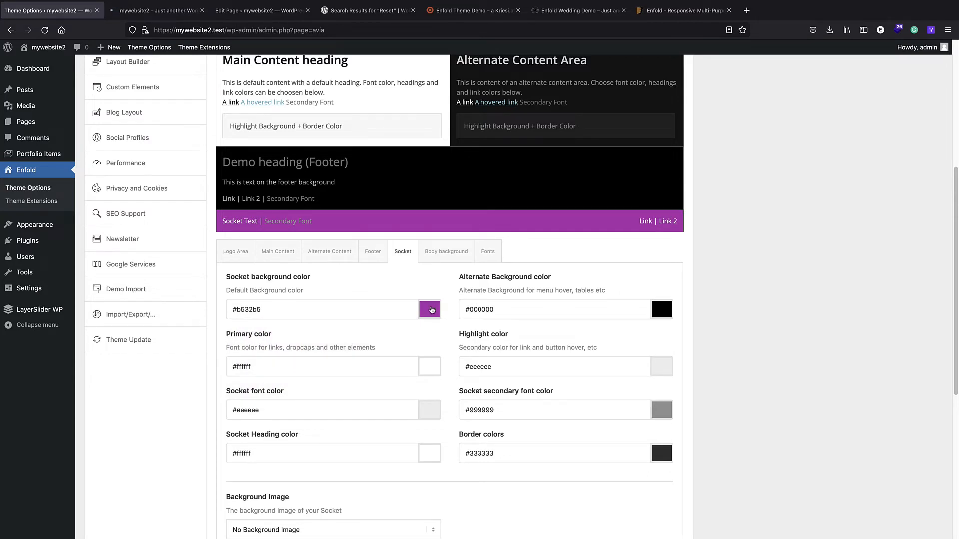
pyautogui.click(430, 310)
pyautogui.click(261, 365)
pyautogui.click(352, 293)
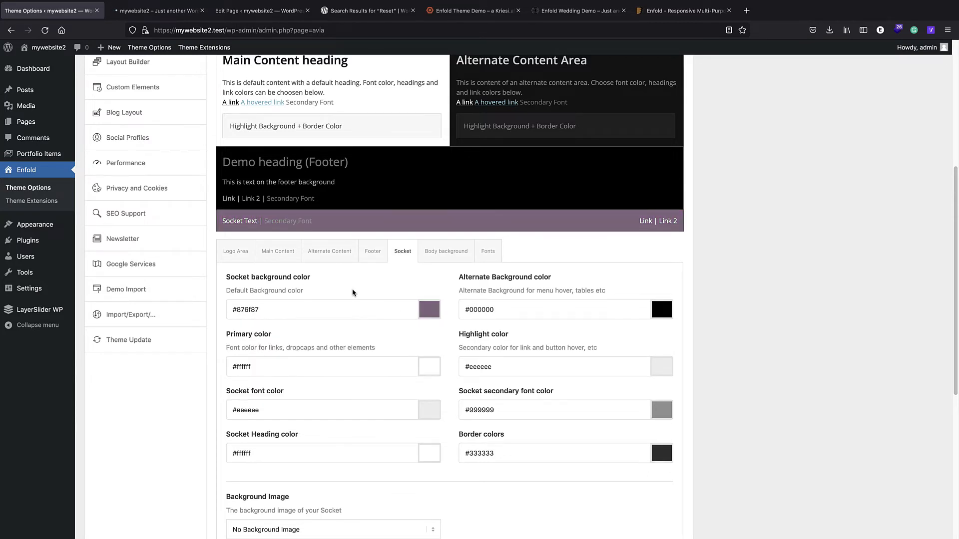
# - Review the Body background, Fonts and Quick CSS settings, browsing the heading font choices and keeping Open Sans
pyautogui.click(444, 253)
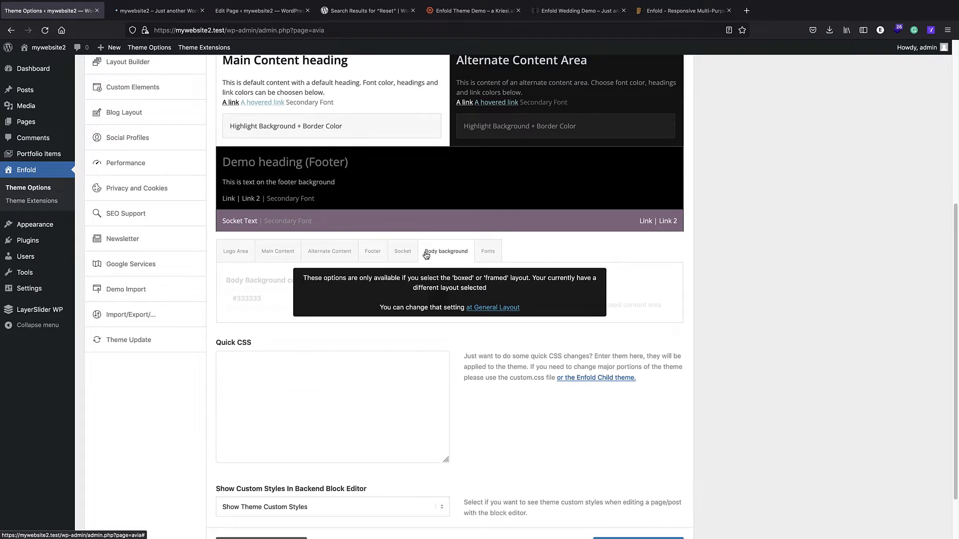
pyautogui.click(488, 252)
pyautogui.scroll(-3, 360, 252)
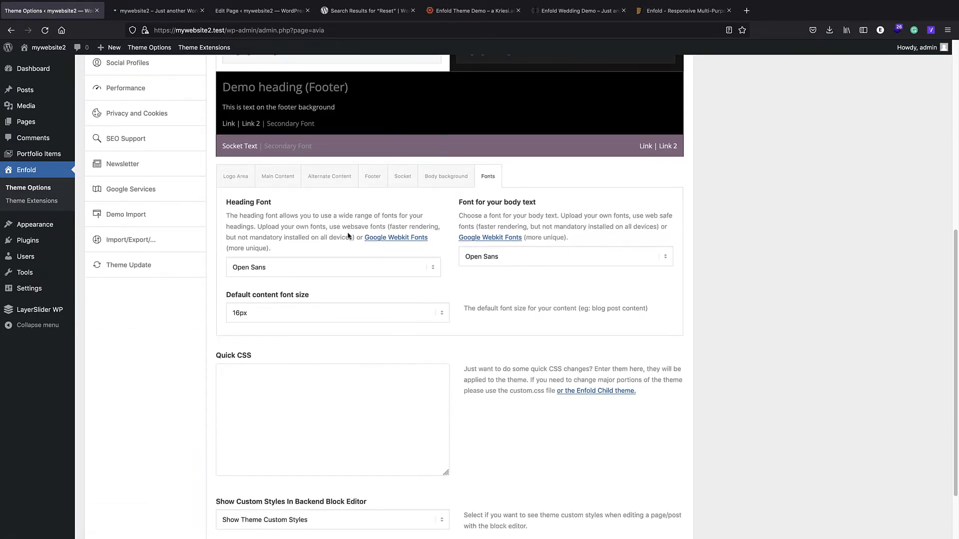
pyautogui.click(346, 267)
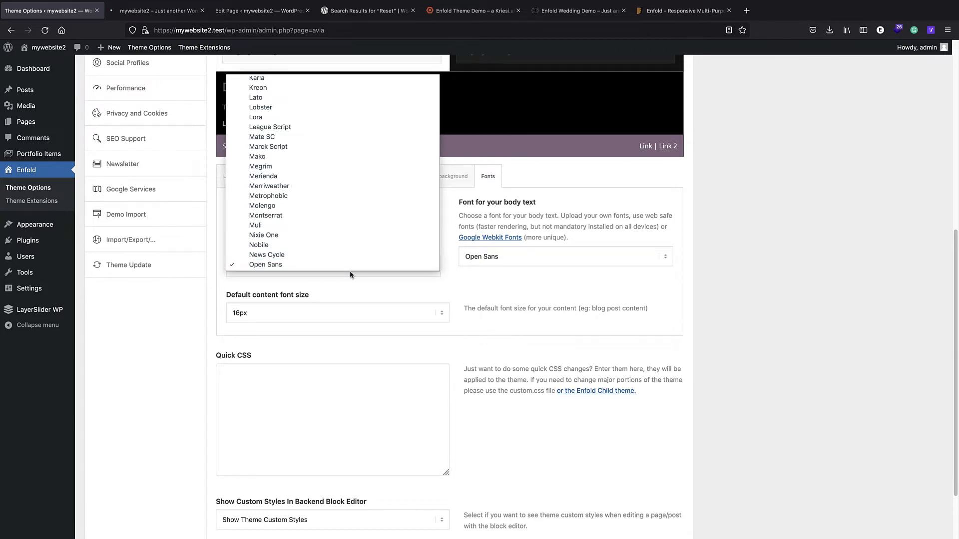
pyautogui.click(371, 265)
pyautogui.scroll(-3, 405, 231)
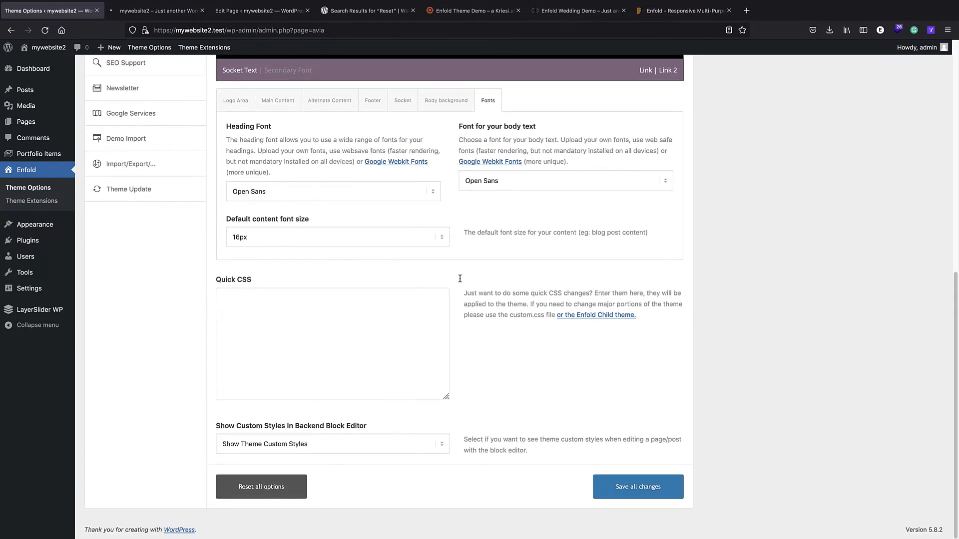
pyautogui.scroll(10, 407, 250)
pyautogui.scroll(4, 406, 283)
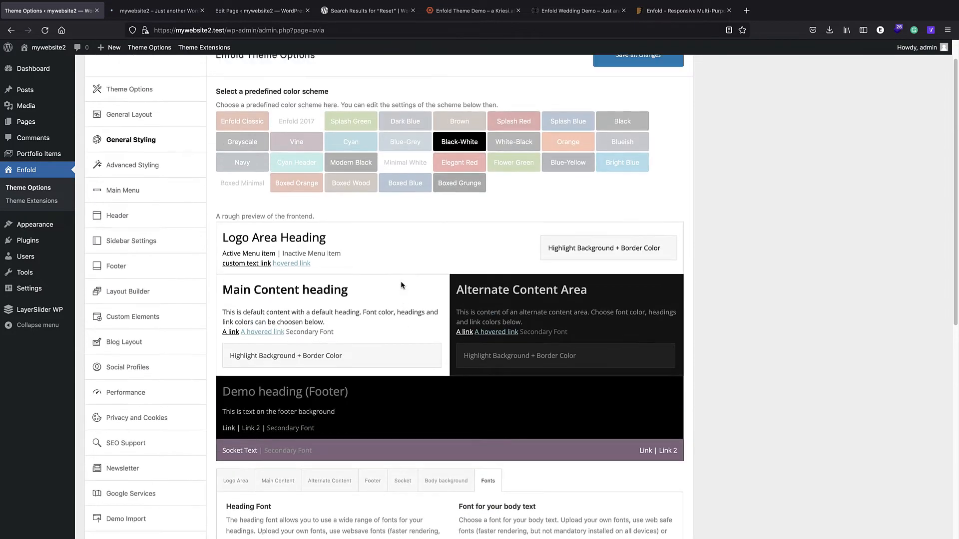
# - Examine the Advanced Styling options, including the list of customizable elements and the existing menu link, widget title and strong tag styles
pyautogui.click(143, 197)
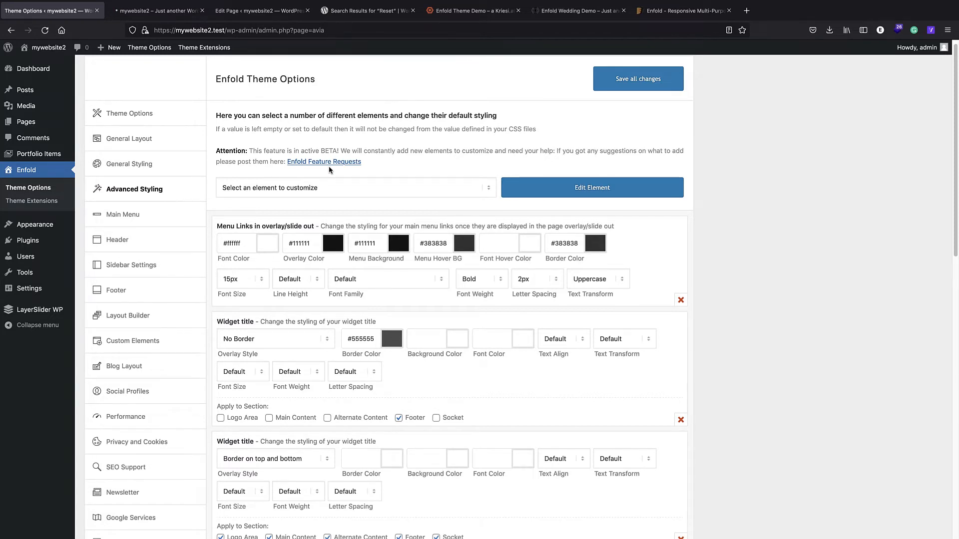
pyautogui.click(297, 187)
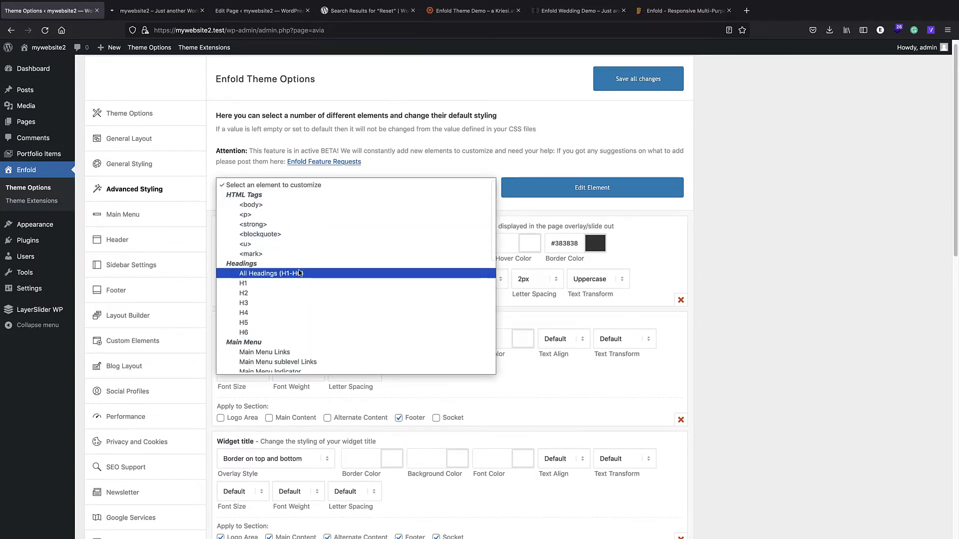
pyautogui.scroll(-5, 305, 279)
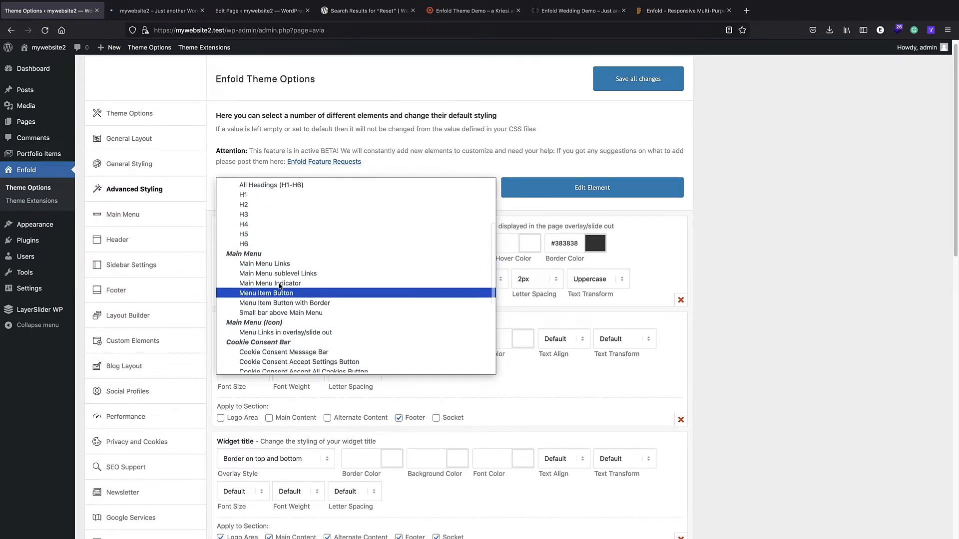
pyautogui.click(879, 262)
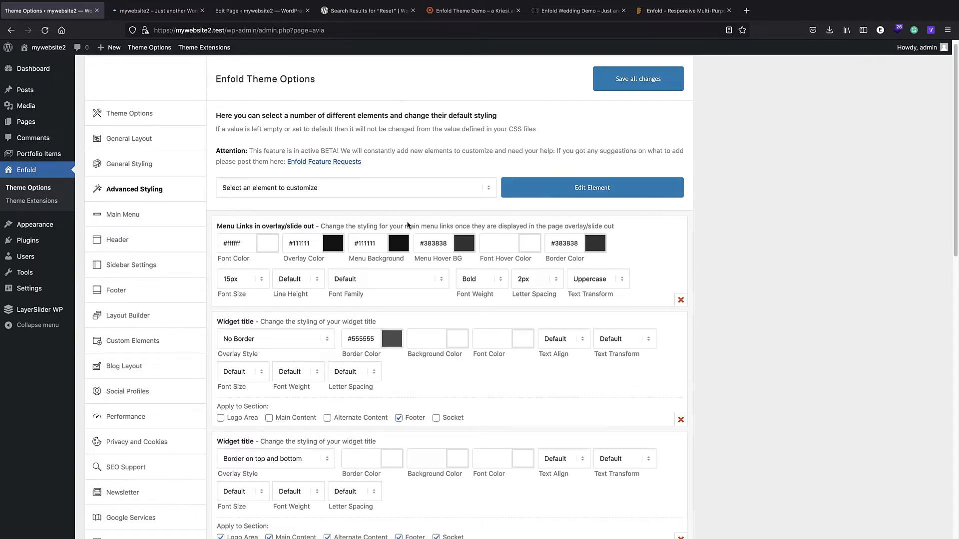
pyautogui.scroll(-1, 338, 203)
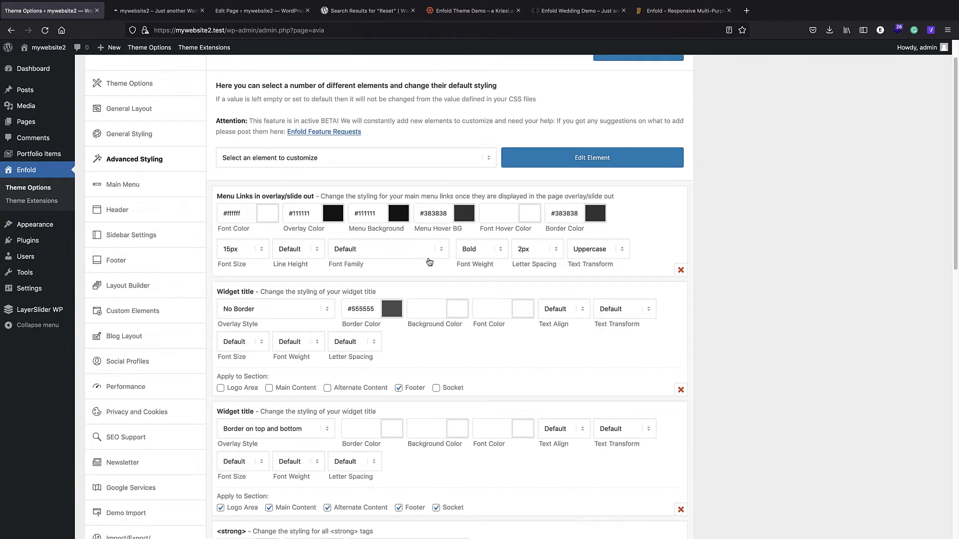
pyautogui.scroll(-5, 429, 262)
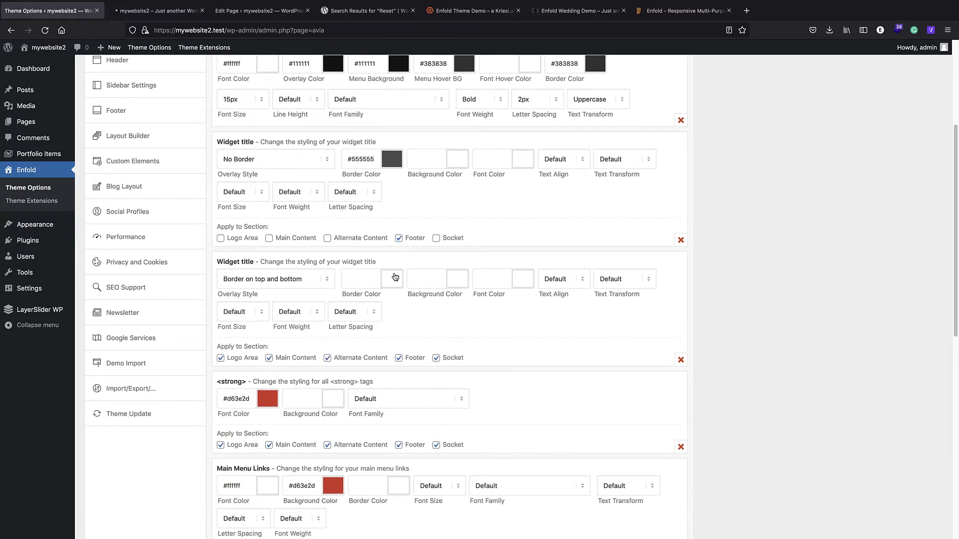
pyautogui.scroll(10, 394, 276)
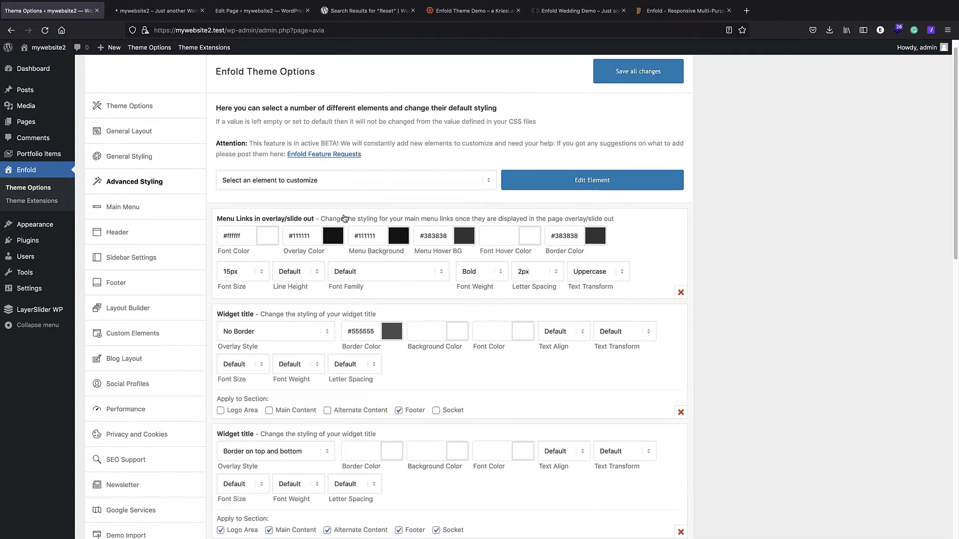
# - Review the general Main Menu settings and switch to the site's homepage to check its current menu
pyautogui.click(166, 214)
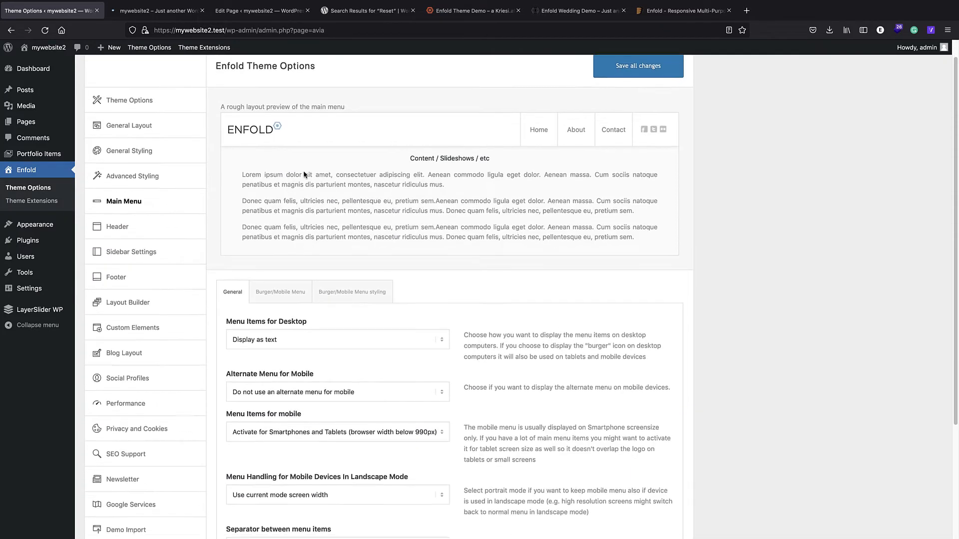
pyautogui.scroll(-5, 304, 169)
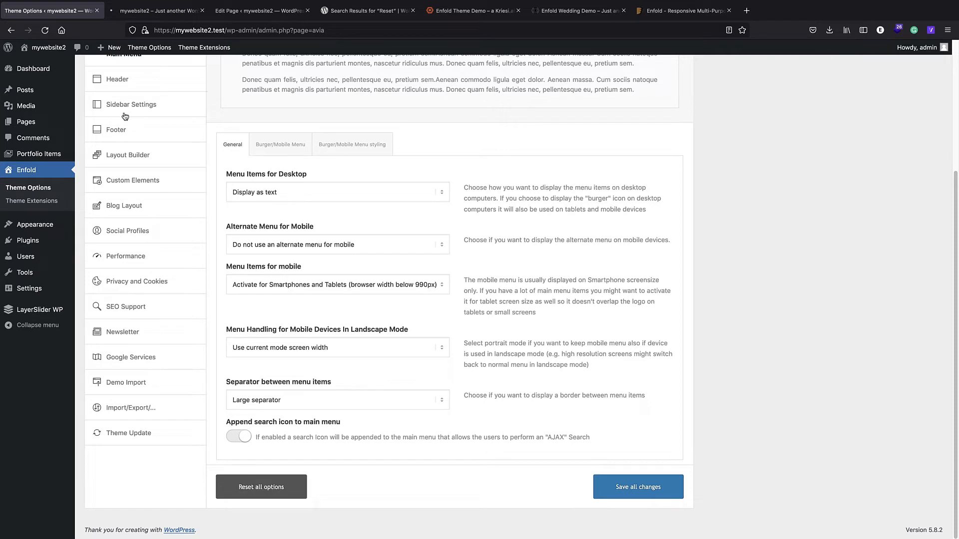
pyautogui.rightClick(45, 51)
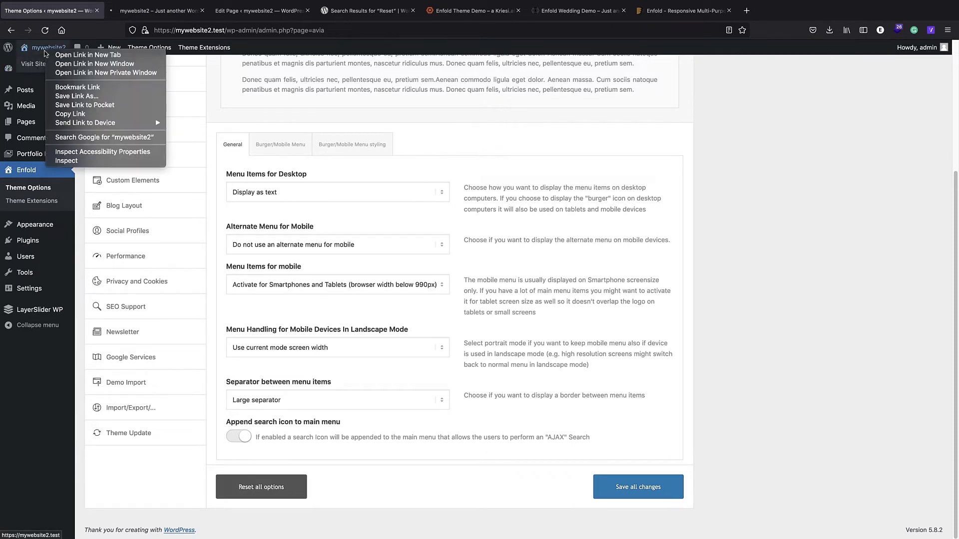
pyautogui.click(139, 14)
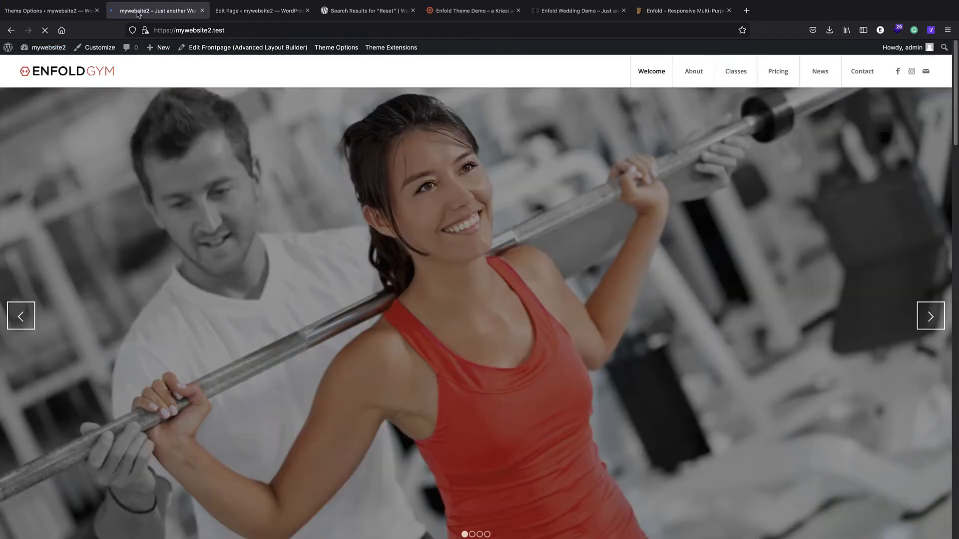
# - Back in the Main Menu options, set Menu Items for Desktop to "Display as icon" and save all changes
pyautogui.hotkey('ctrl', 'shift', 'Tab')
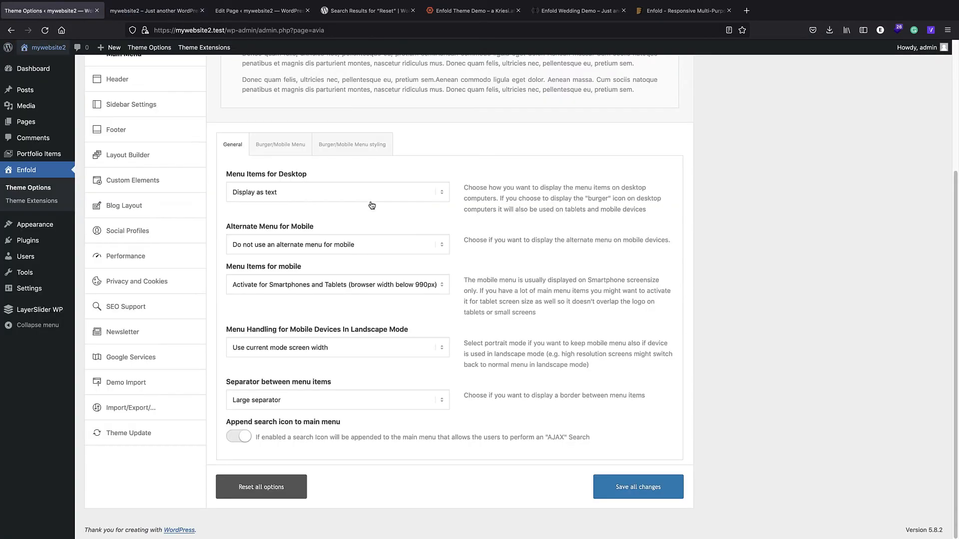
pyautogui.click(354, 192)
pyautogui.click(283, 199)
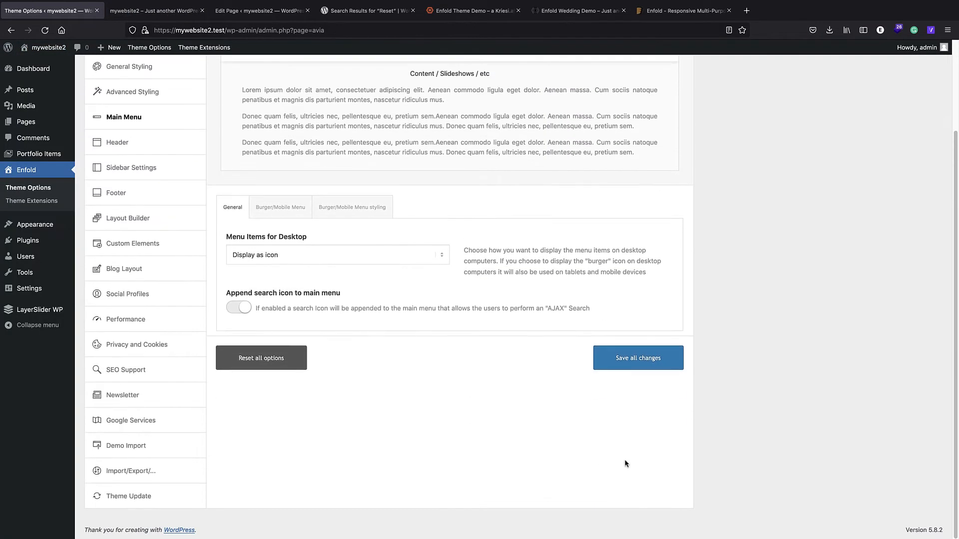
pyautogui.click(636, 355)
# - Switch to the site's homepage, reload it and open the burger menu to view the slide-out navigation
pyautogui.click(155, 10)
pyautogui.press('Return')
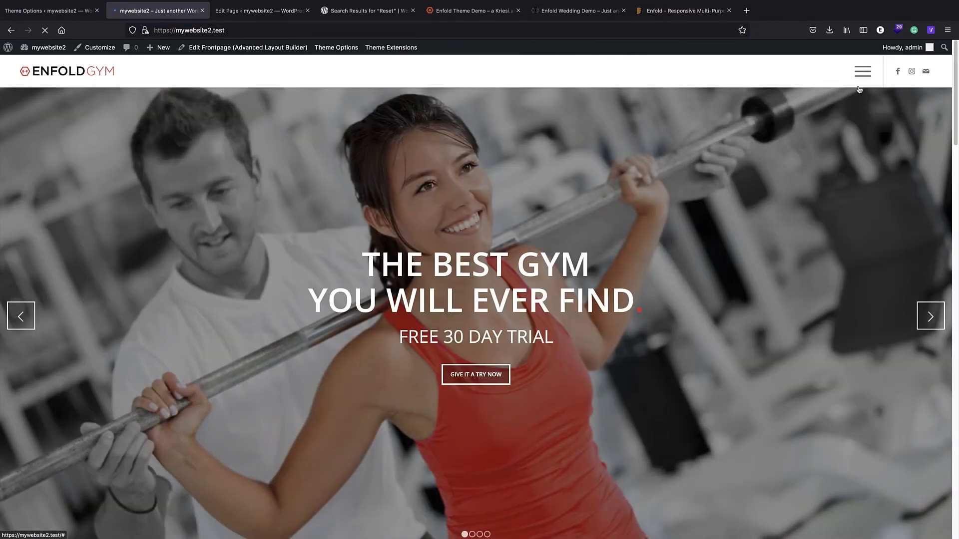
pyautogui.click(869, 73)
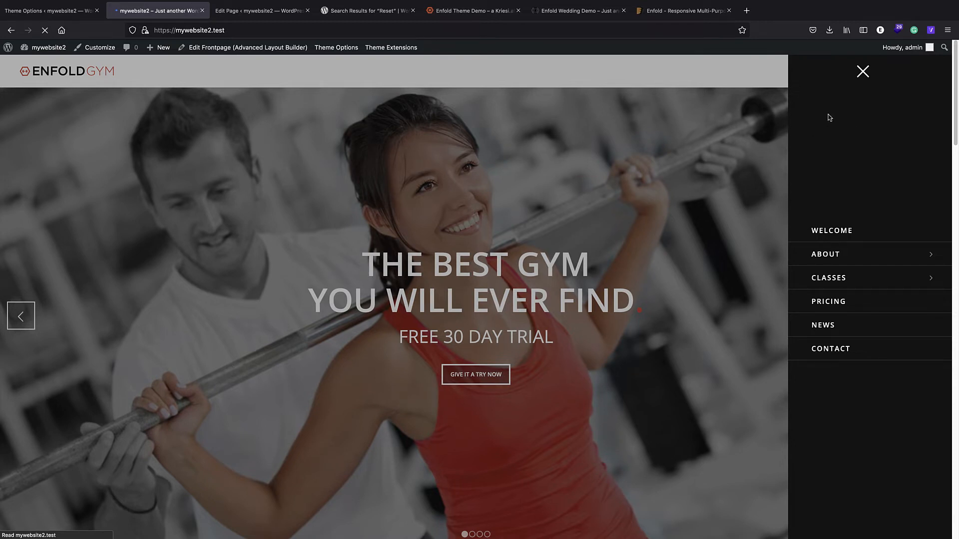
# - Close the slide-out menu, return to the Main Menu options, set Menu Items for Desktop to "Display as text" and save all changes
pyautogui.click(863, 71)
pyautogui.hotkey('ctrl', 'shift', 'Tab')
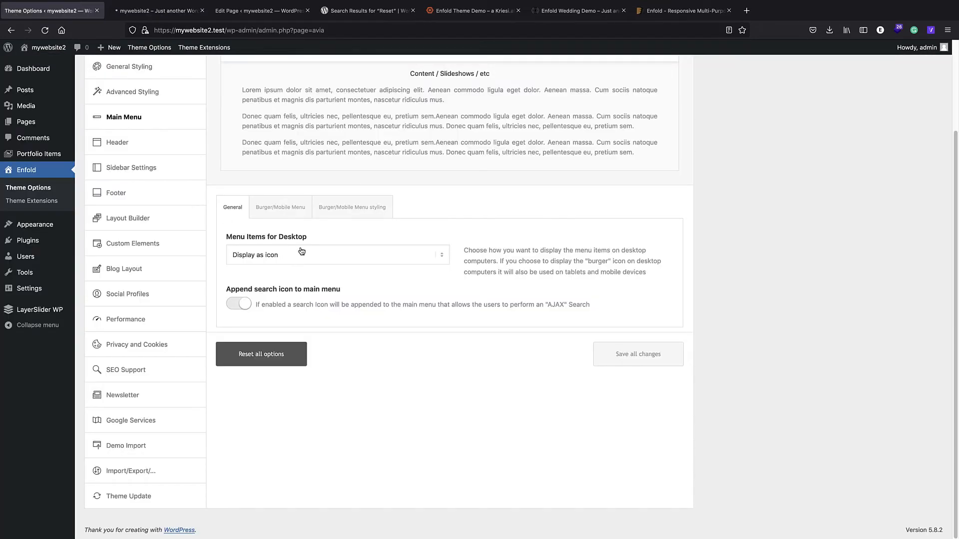
pyautogui.click(302, 252)
pyautogui.click(278, 246)
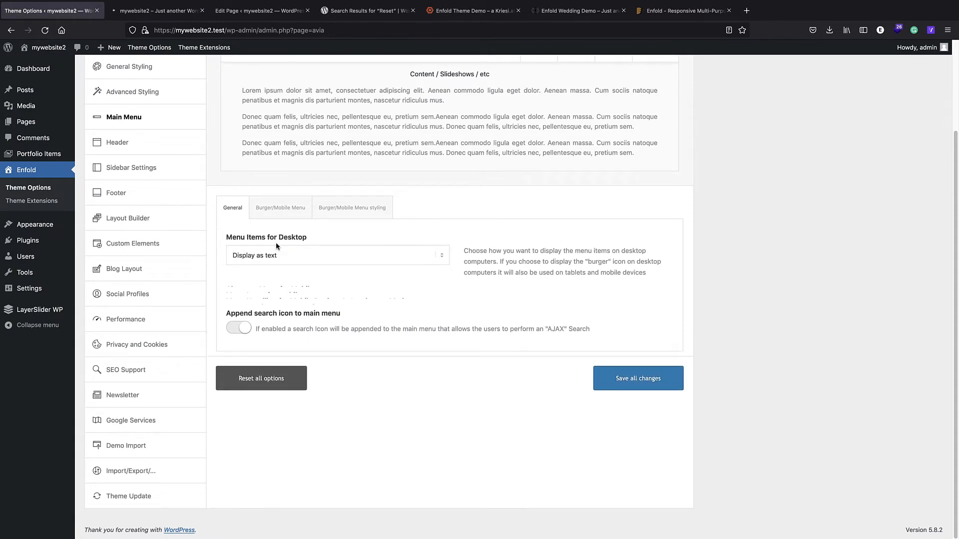
pyautogui.scroll(-1, 295, 274)
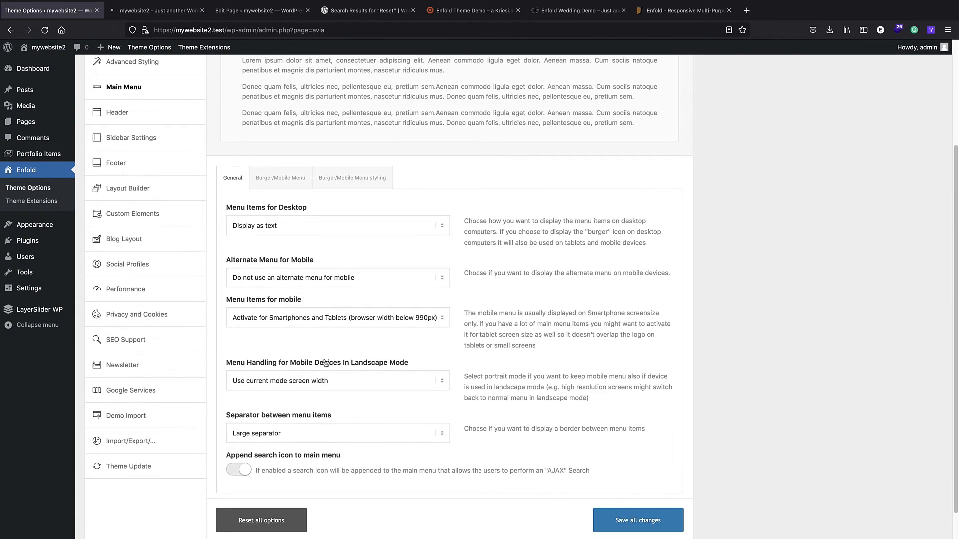
pyautogui.click(625, 520)
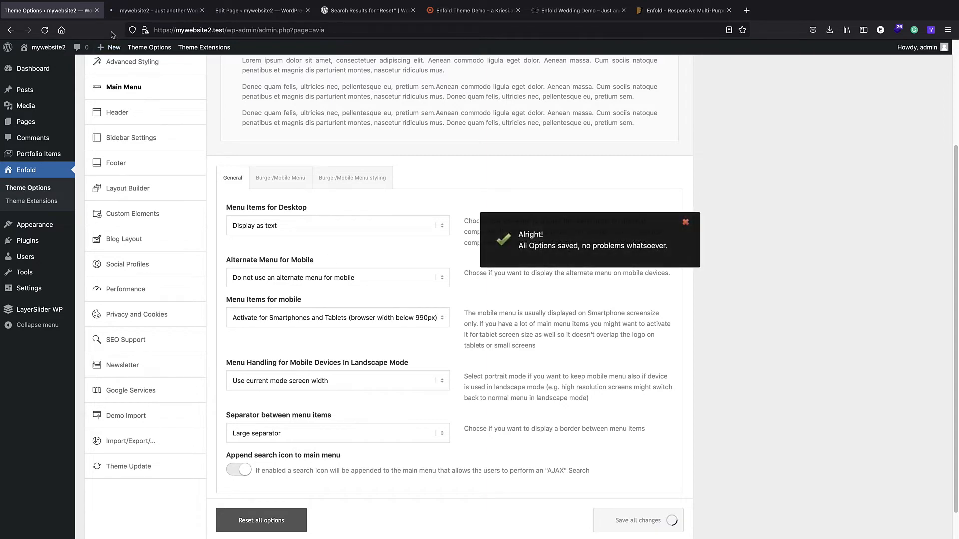
# - Preview the homepage in the responsive mobile view, open and close its burger menu, and return to the desktop view
pyautogui.click(137, 13)
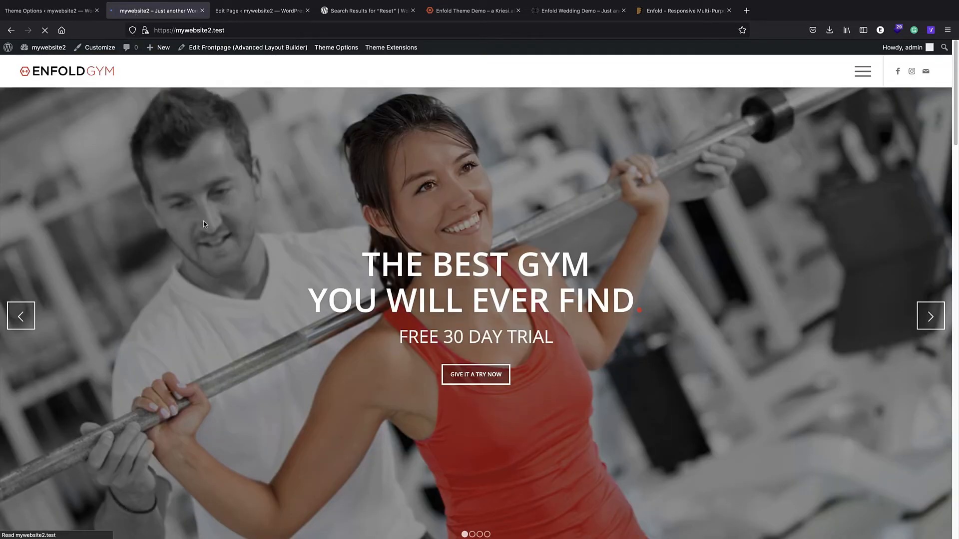
pyautogui.press('super+alt+m')
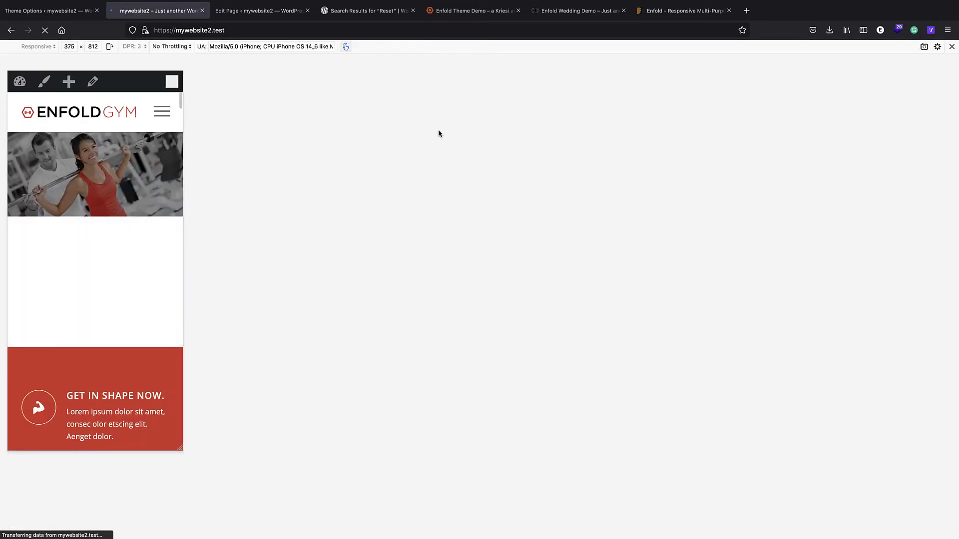
pyautogui.click(162, 112)
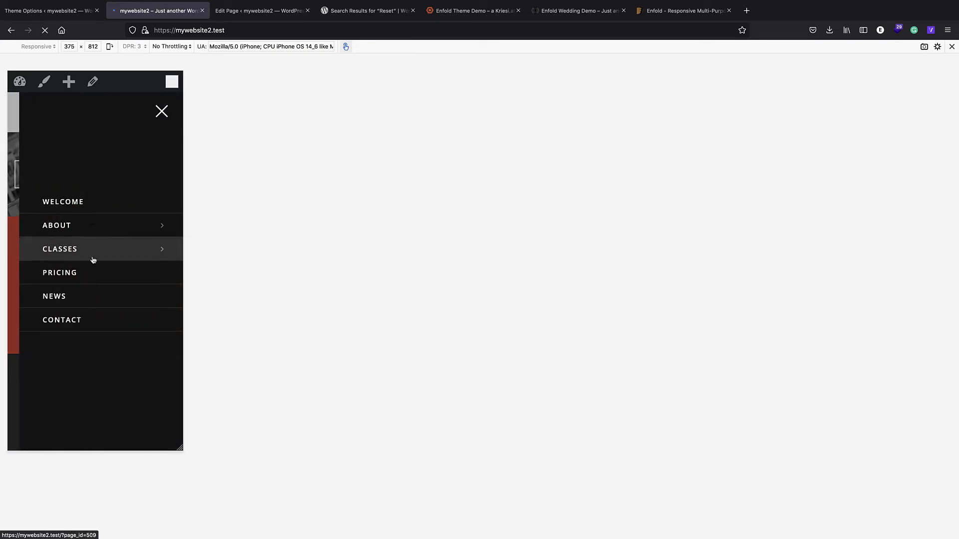
pyautogui.click(160, 114)
pyautogui.press('super+alt+m')
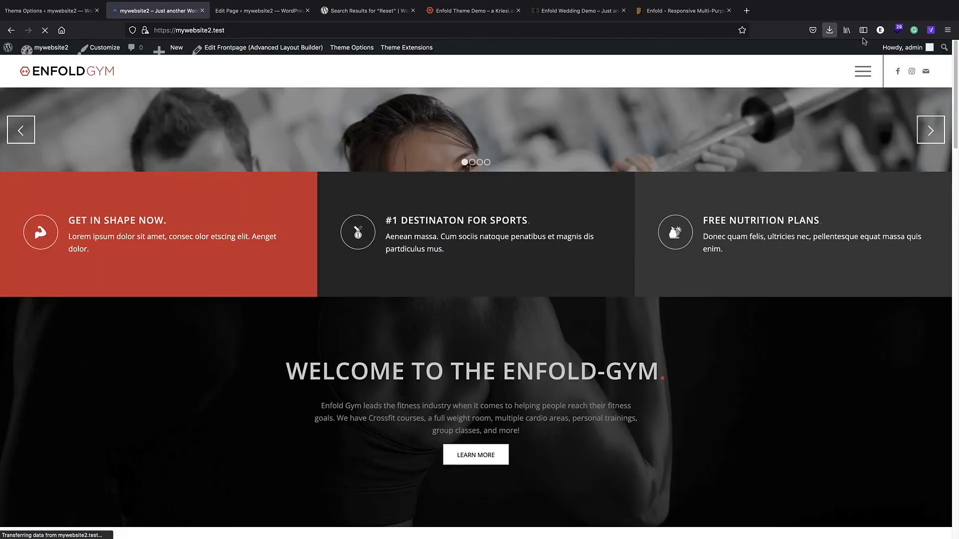
# - Back in the theme options, review the Burger/Mobile Menu settings and the Burger/Mobile Menu styling settings
pyautogui.click(67, 15)
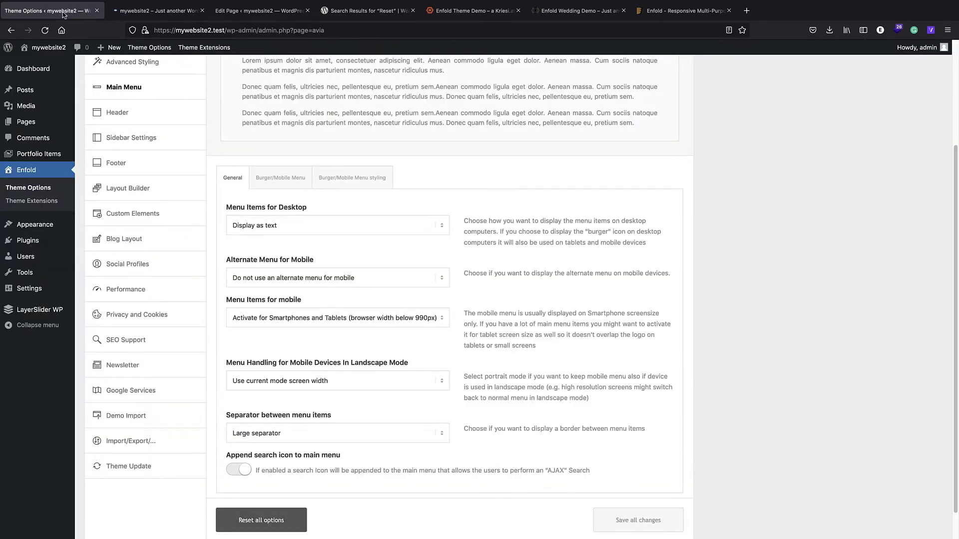
pyautogui.click(265, 183)
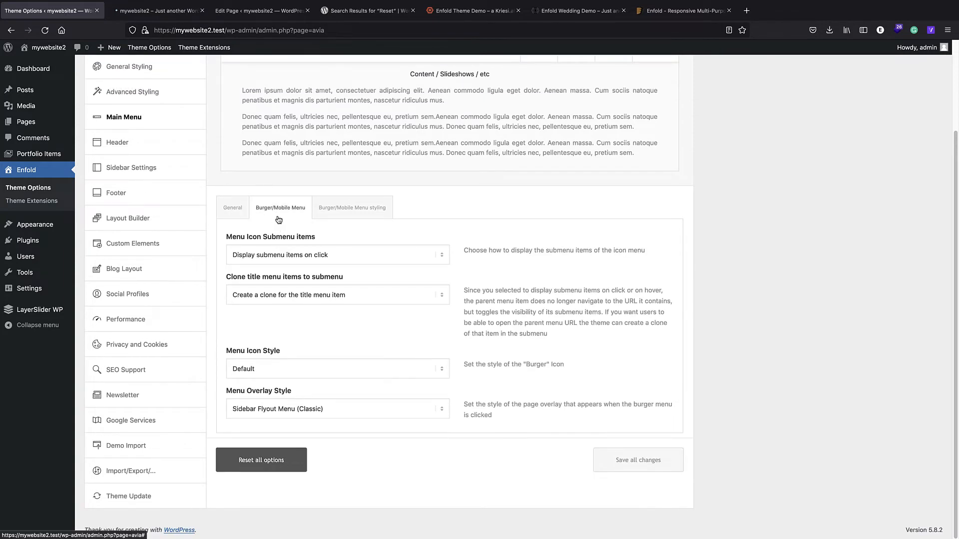
pyautogui.click(331, 217)
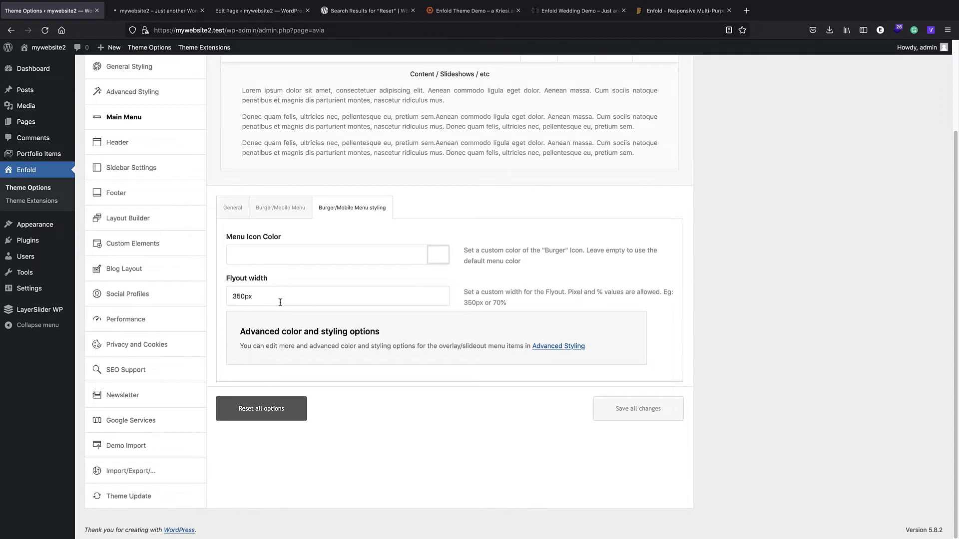
pyautogui.scroll(2, 364, 249)
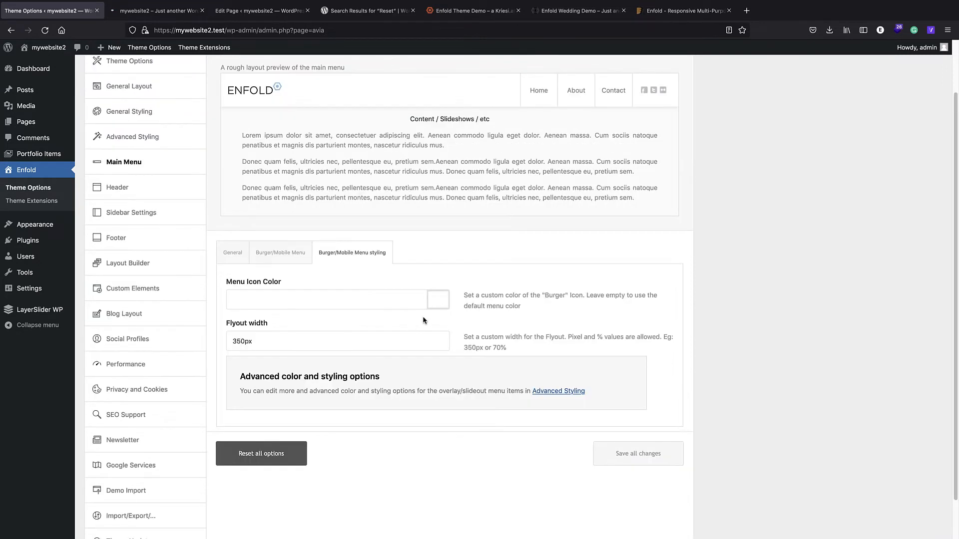
# - Examine the Header layout settings, including the choices for menu and logo position, custom height and header style
pyautogui.click(118, 187)
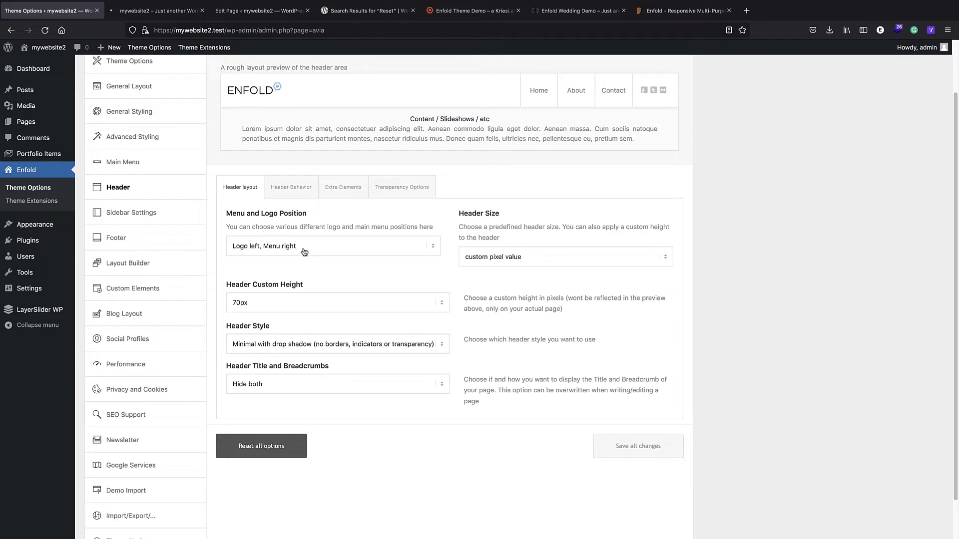
pyautogui.scroll(-1, 303, 251)
pyautogui.click(276, 239)
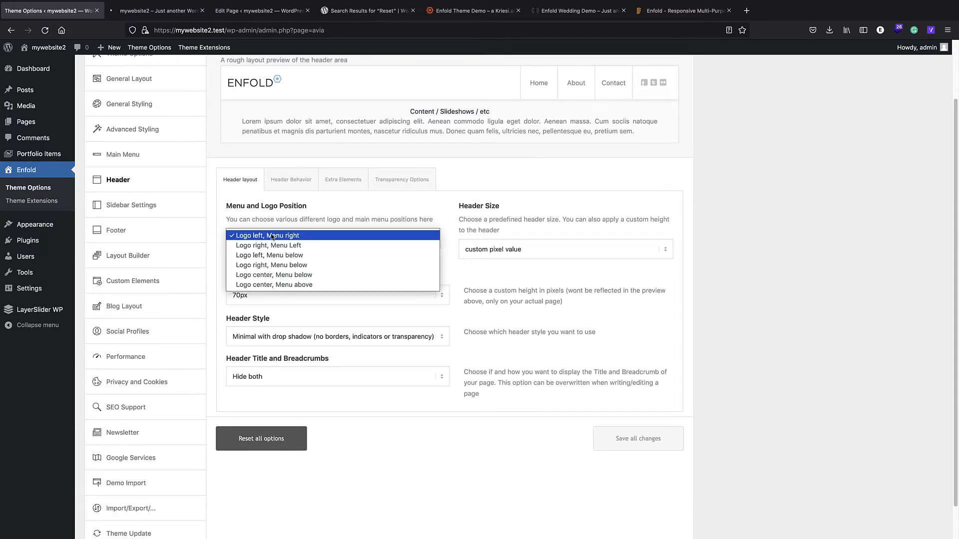
pyautogui.click(320, 312)
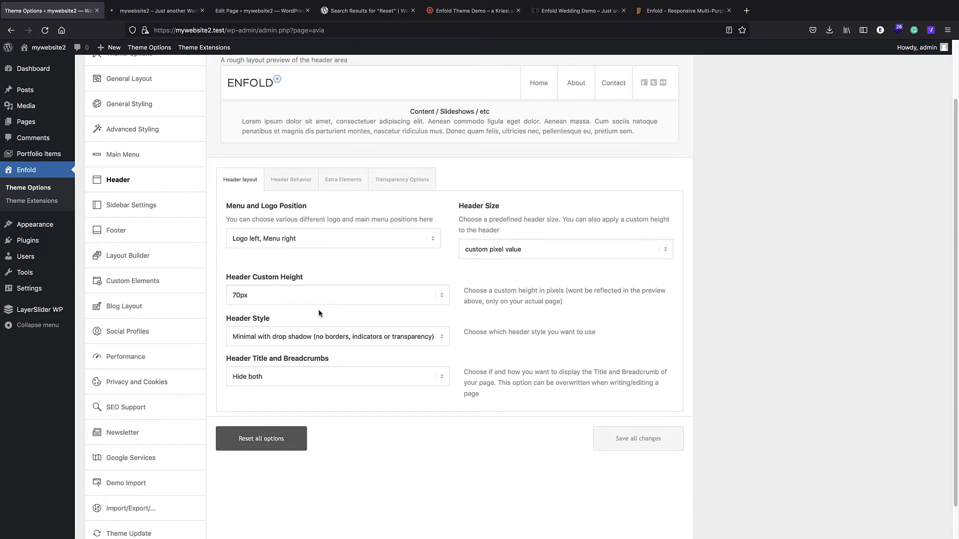
pyautogui.click(251, 300)
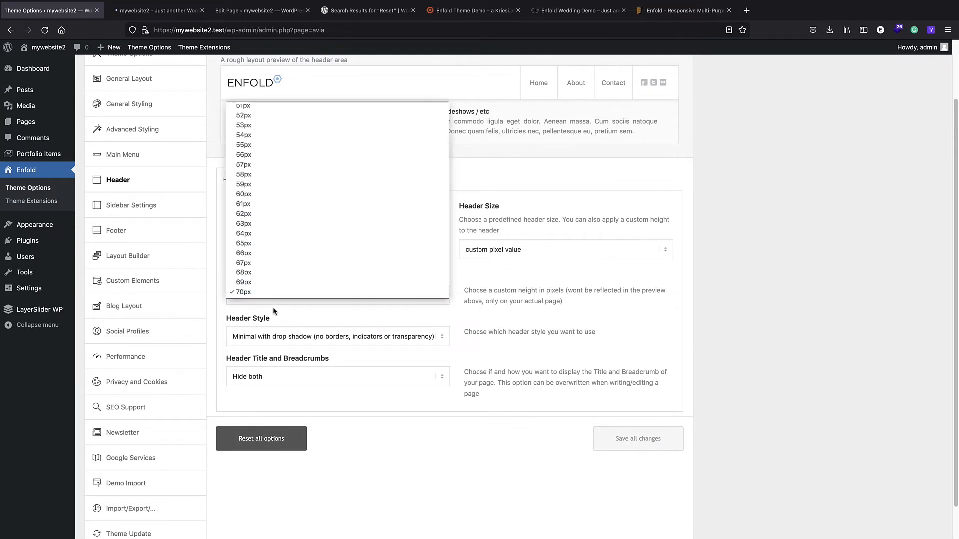
pyautogui.click(273, 311)
pyautogui.click(299, 335)
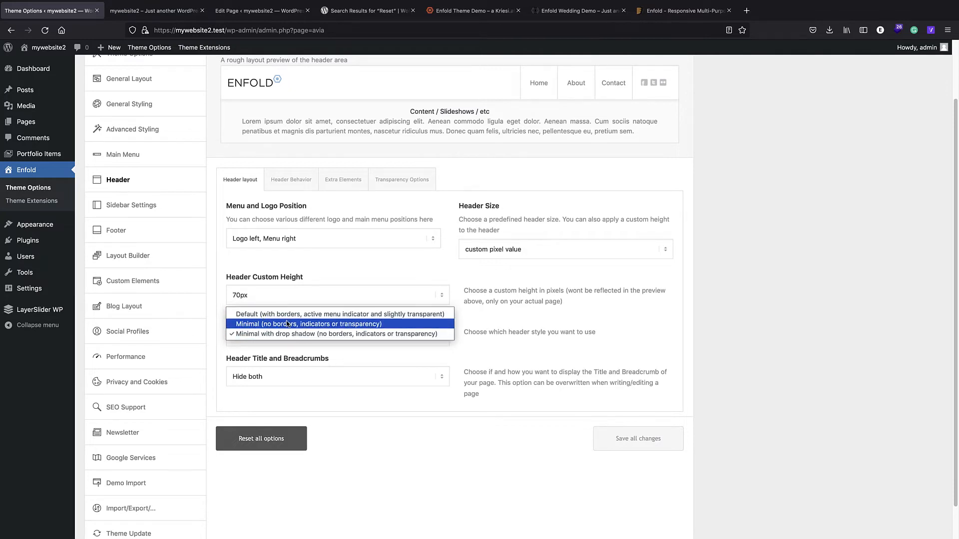
pyautogui.click(328, 403)
# - Set Header Title and Breadcrumbs to "Display only breadcrumbs" and save all changes
pyautogui.click(274, 378)
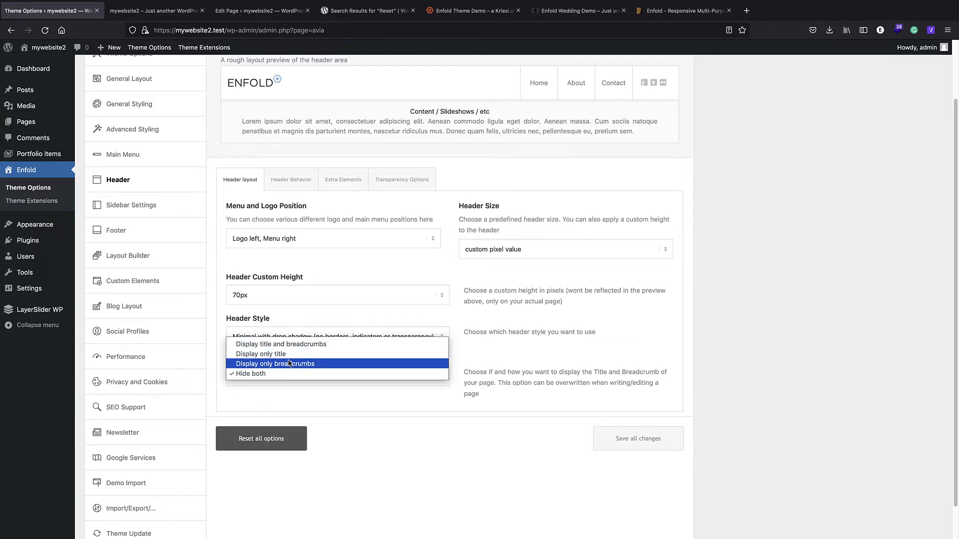
pyautogui.click(313, 363)
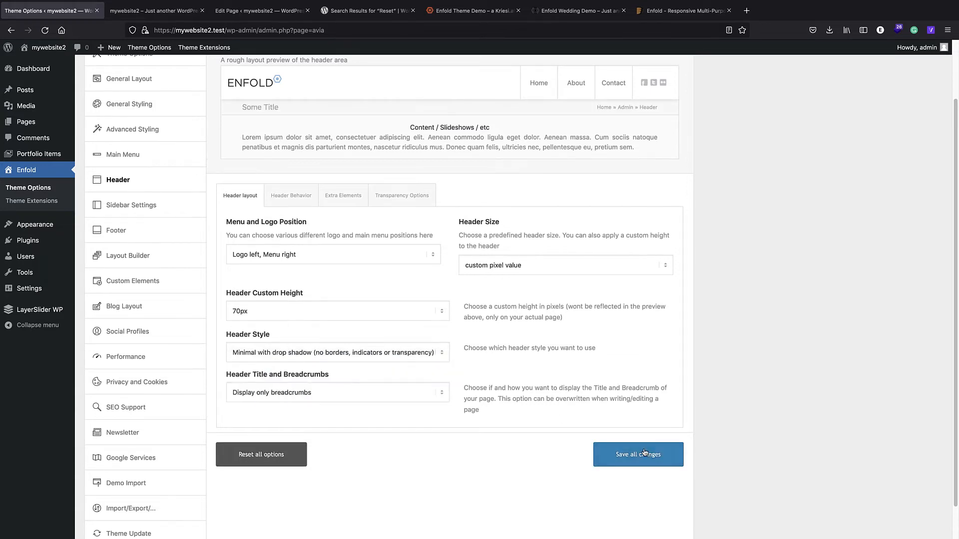
pyautogui.click(644, 453)
# - Reload the site's homepage and open the Classes page to check the breadcrumbs below the header
pyautogui.click(152, 10)
pyautogui.click(209, 30)
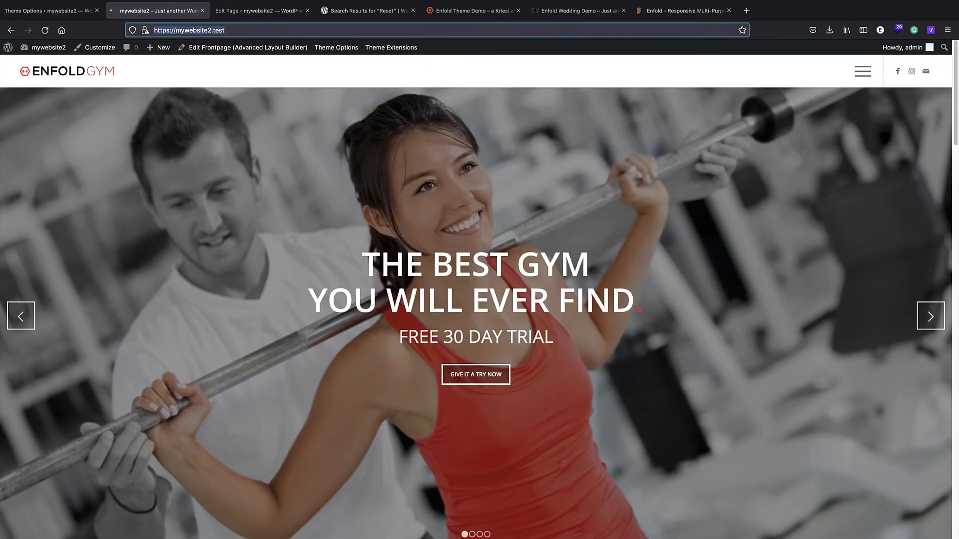
pyautogui.press('Return')
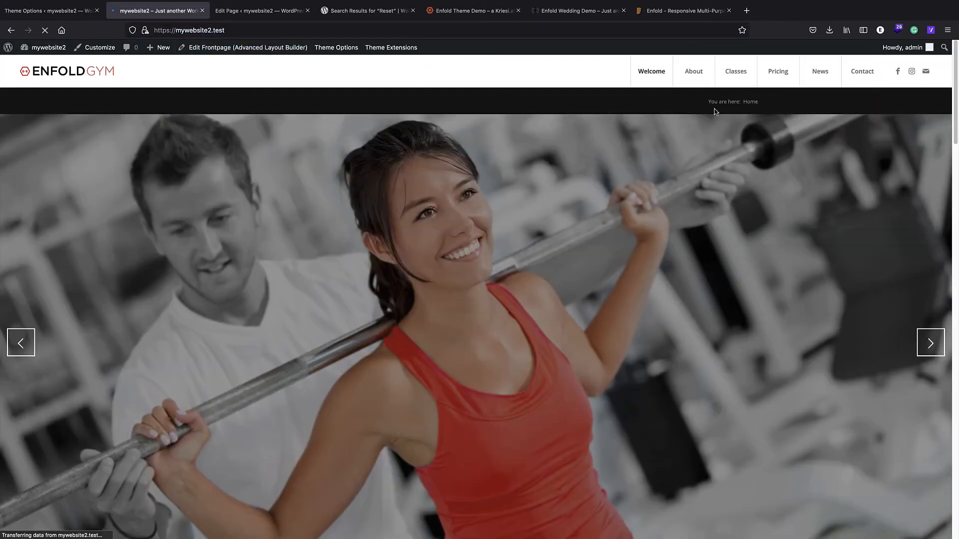
pyautogui.click(735, 72)
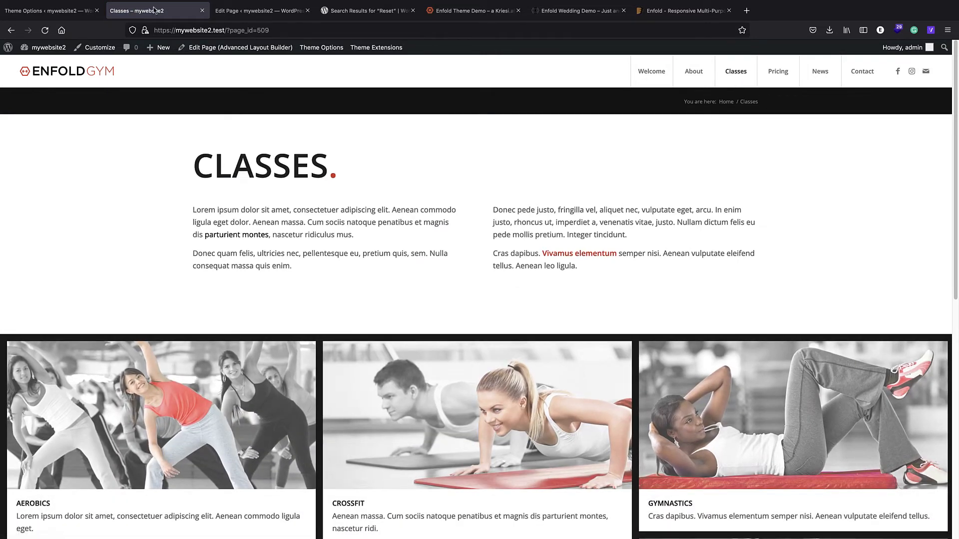
# - Set Header Title and Breadcrumbs to "Hide both" in the theme options, save all changes and reload the Classes page
pyautogui.click(48, 10)
pyautogui.click(327, 395)
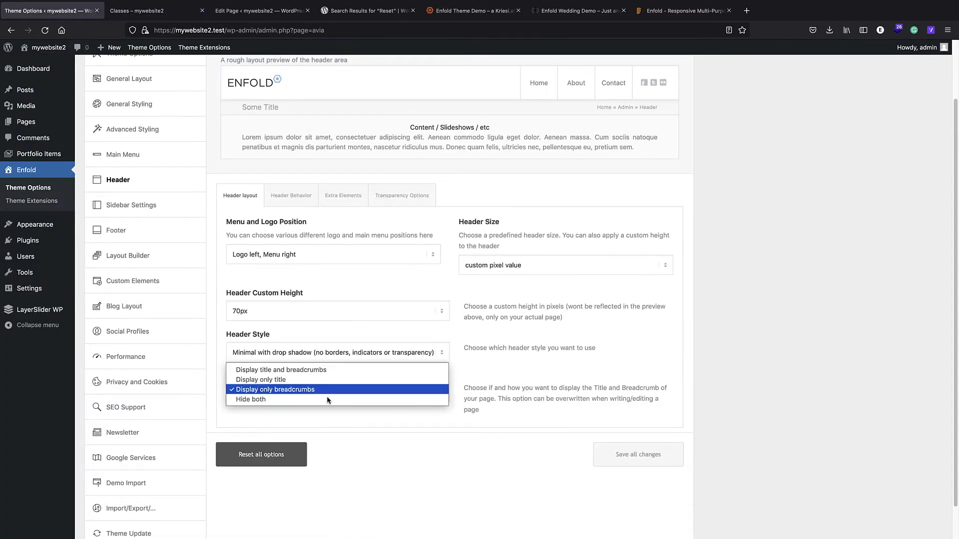
pyautogui.click(294, 404)
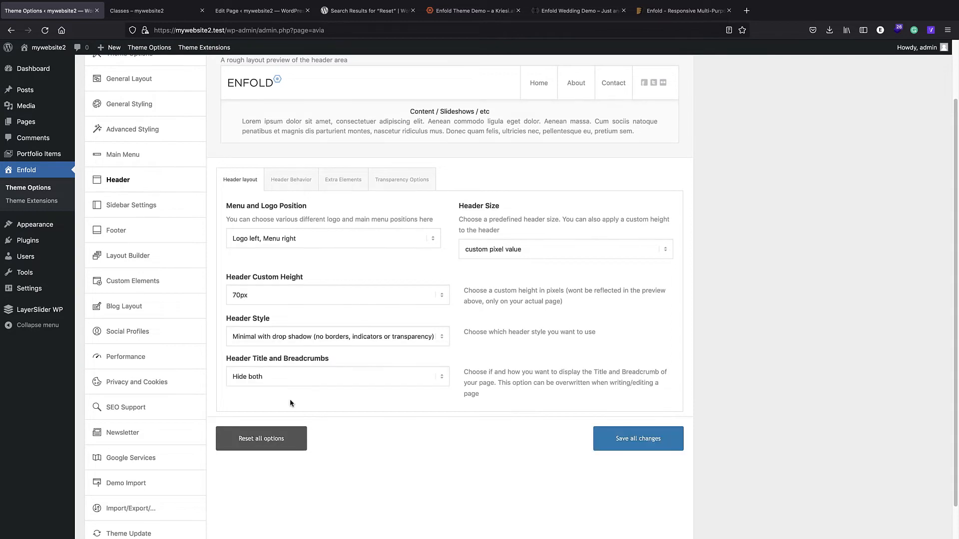
pyautogui.click(632, 444)
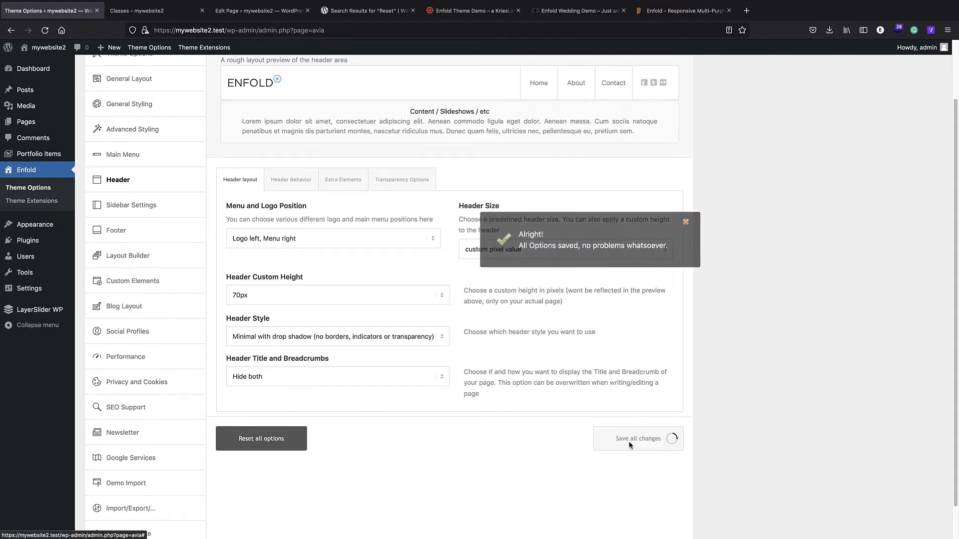
pyautogui.click(145, 11)
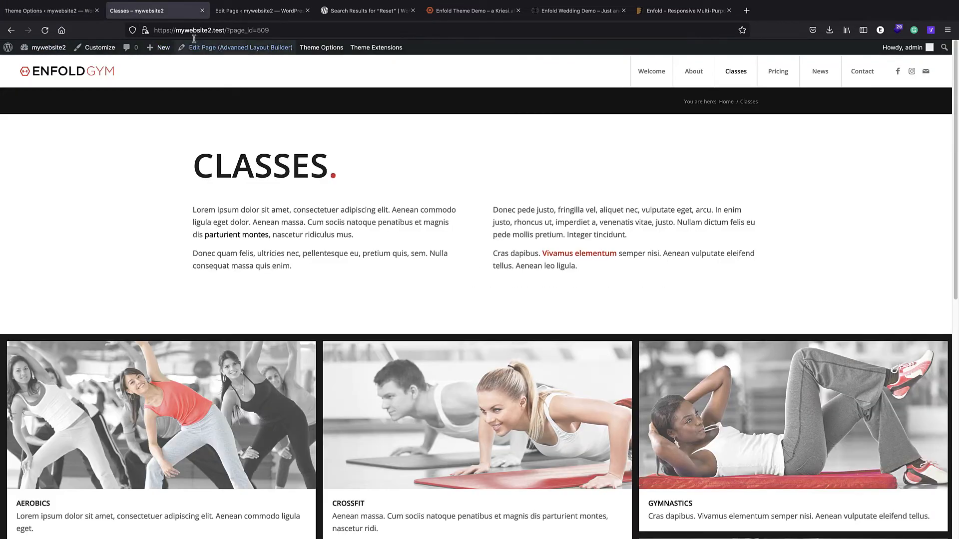
pyautogui.press('super+r')
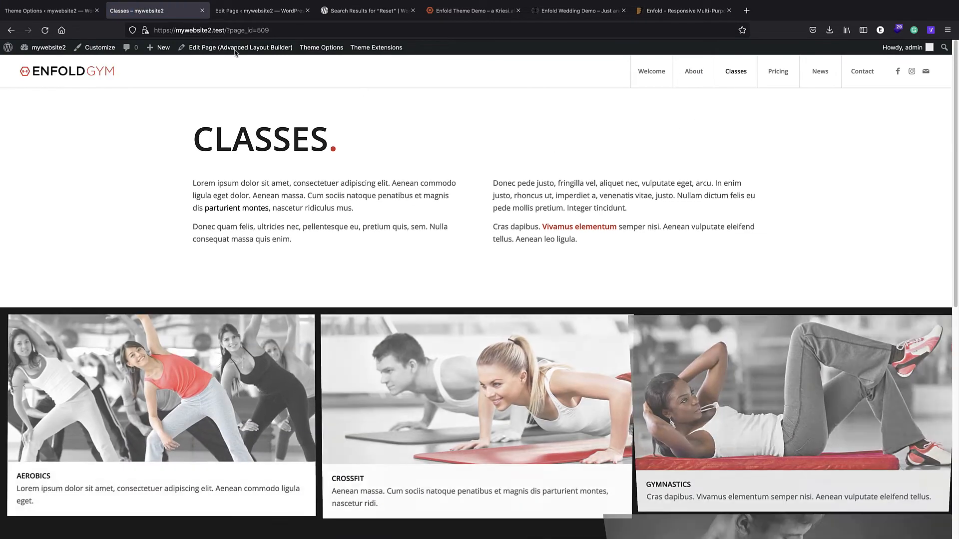
# - Examine the Sidebar Settings in the theme options from sidebar positions to widget areas, and open the Footer settings
pyautogui.click(49, 10)
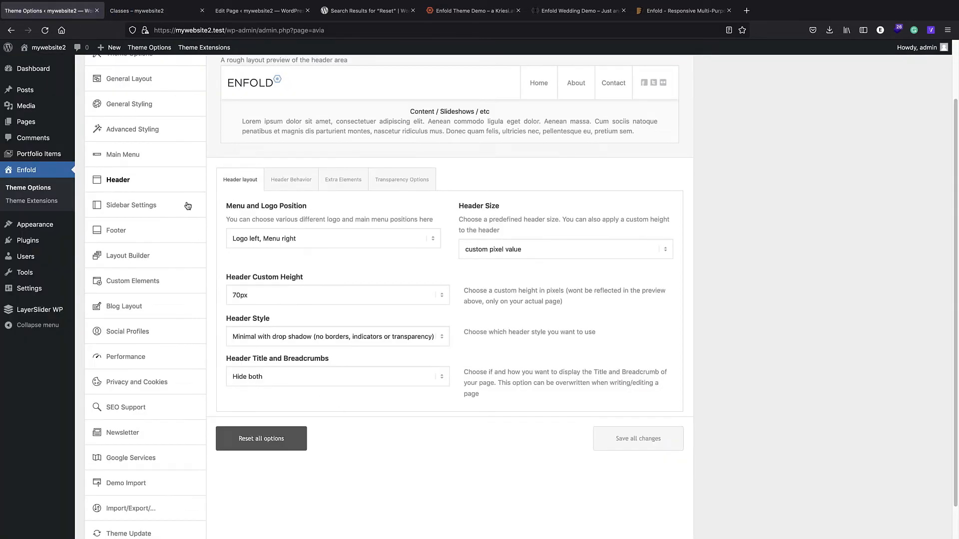
pyautogui.click(131, 206)
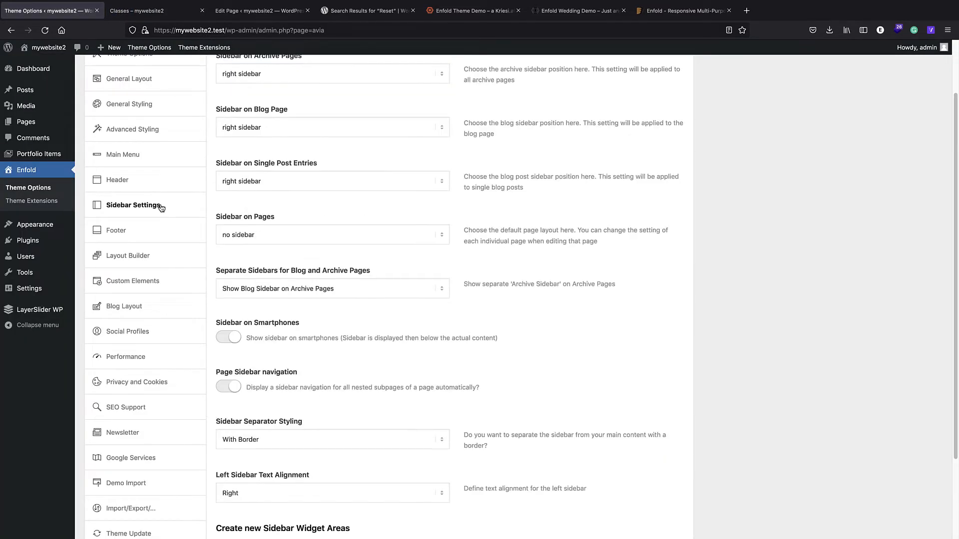
pyautogui.scroll(3, 281, 192)
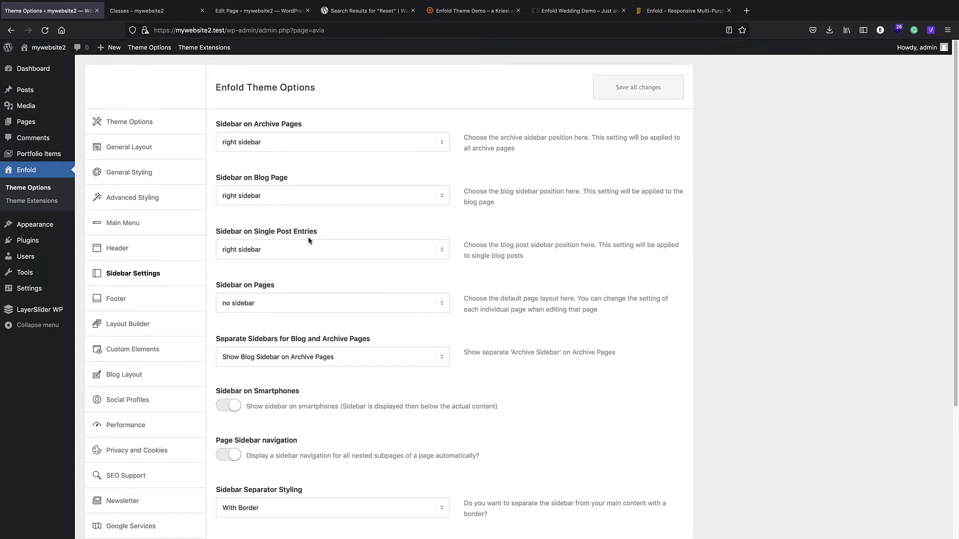
pyautogui.scroll(-1, 289, 265)
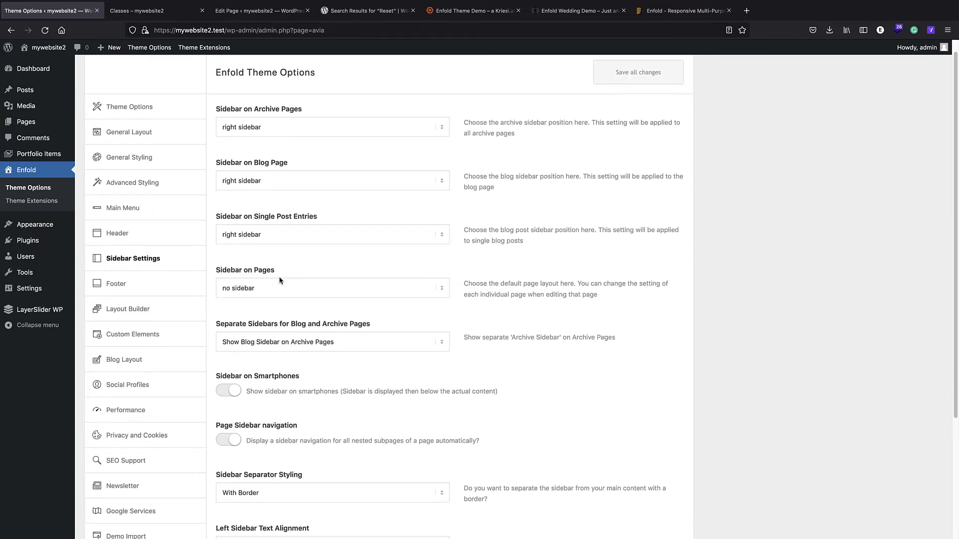
pyautogui.scroll(-4, 279, 281)
pyautogui.scroll(-5, 291, 199)
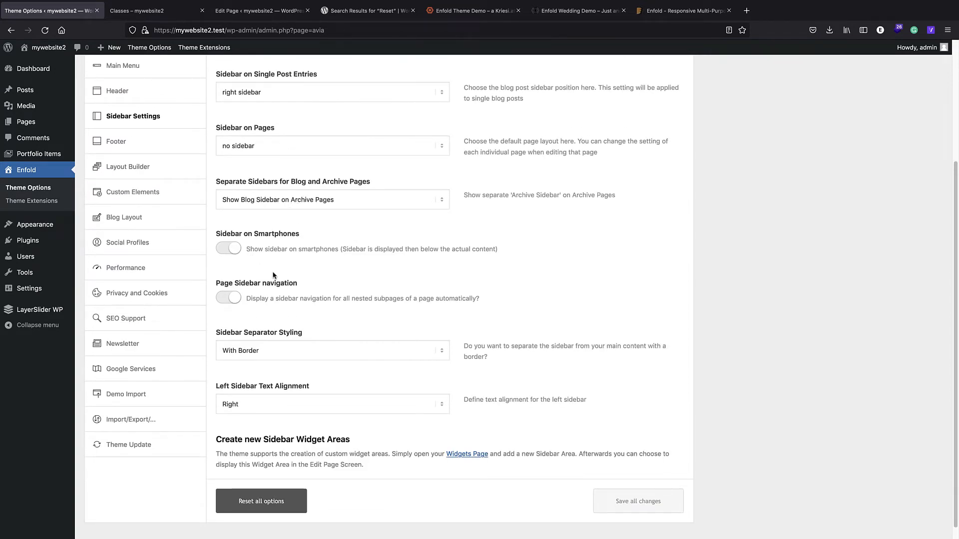
pyautogui.scroll(-1, 151, 256)
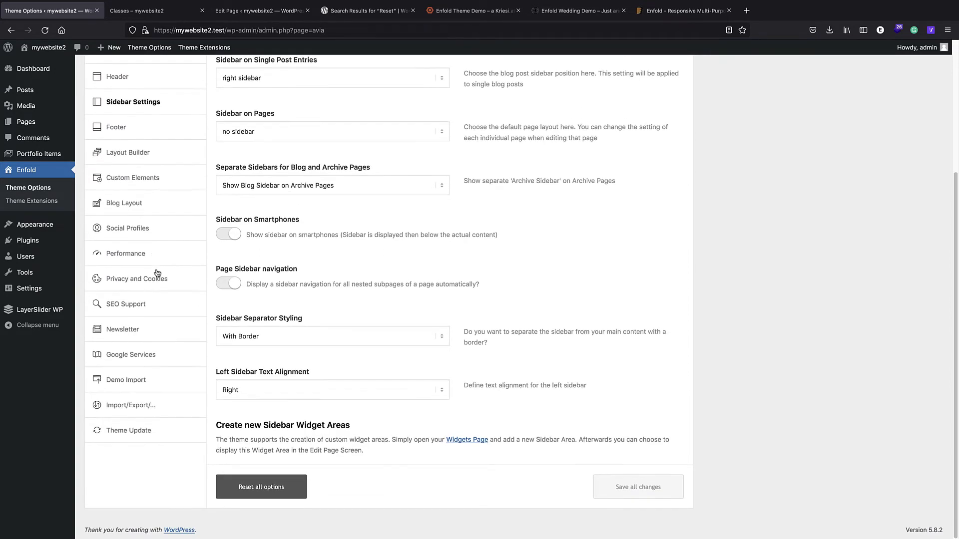
pyautogui.scroll(2, 315, 319)
pyautogui.scroll(4, 270, 300)
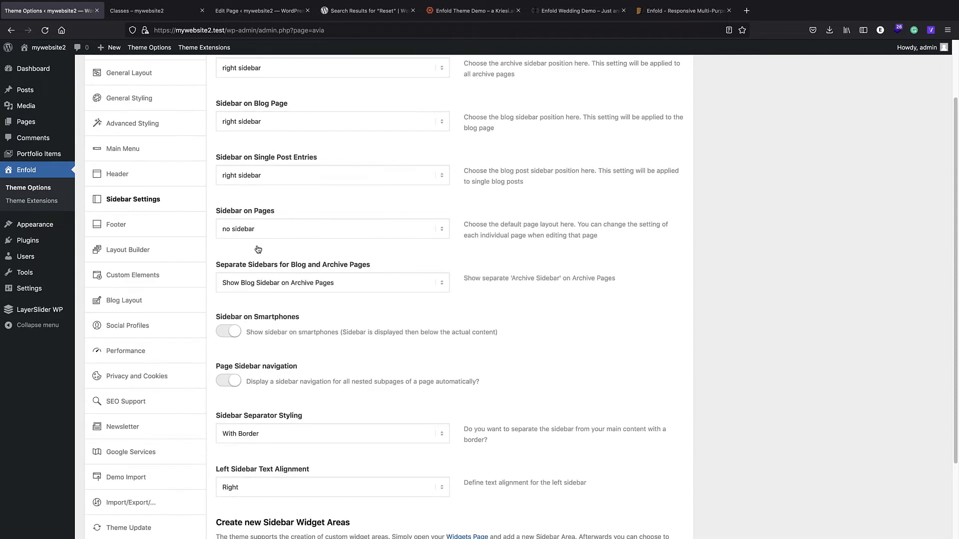
pyautogui.click(152, 223)
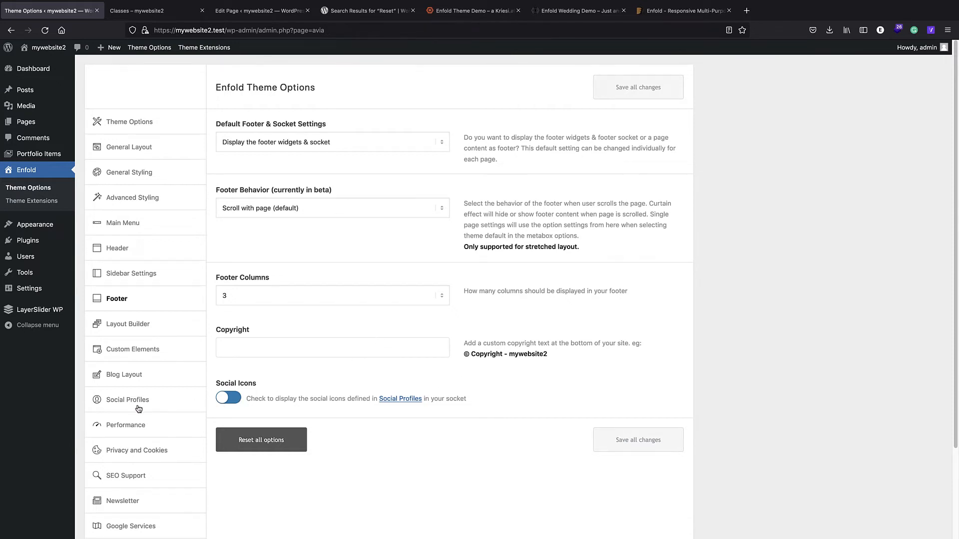
# - Examine the Layout Builder options and the Custom Elements section in the theme options
pyautogui.click(145, 323)
pyautogui.scroll(-5, 280, 212)
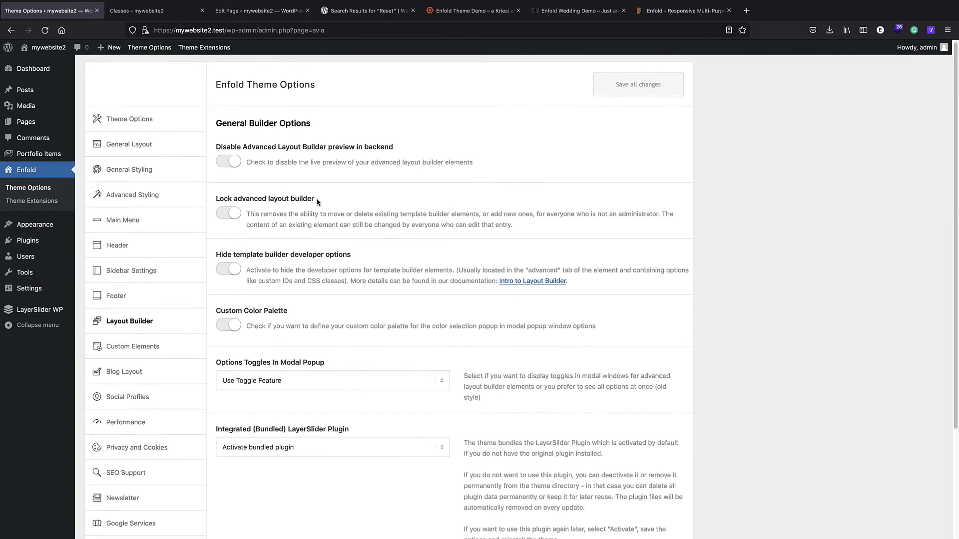
pyautogui.scroll(3, 319, 207)
pyautogui.scroll(2, 319, 207)
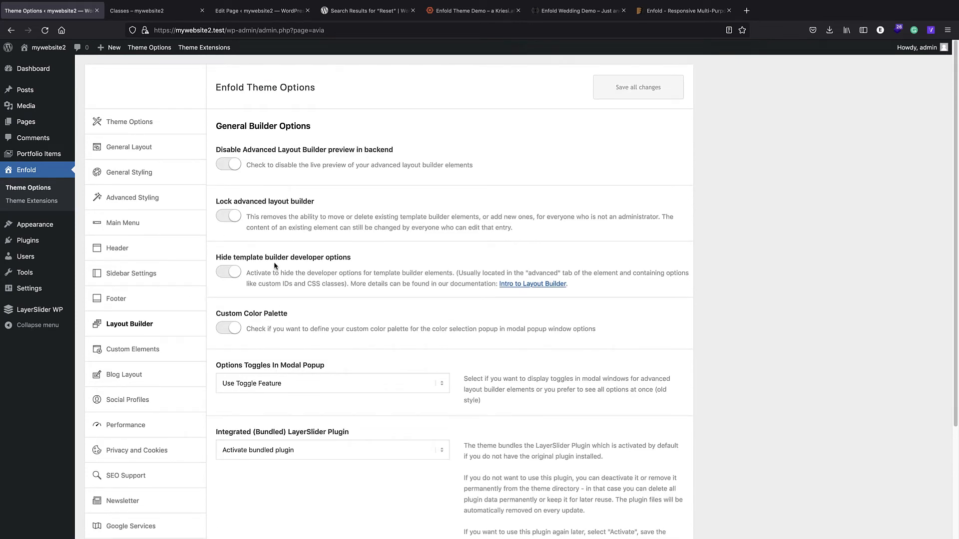
pyautogui.scroll(-1, 215, 299)
pyautogui.click(160, 330)
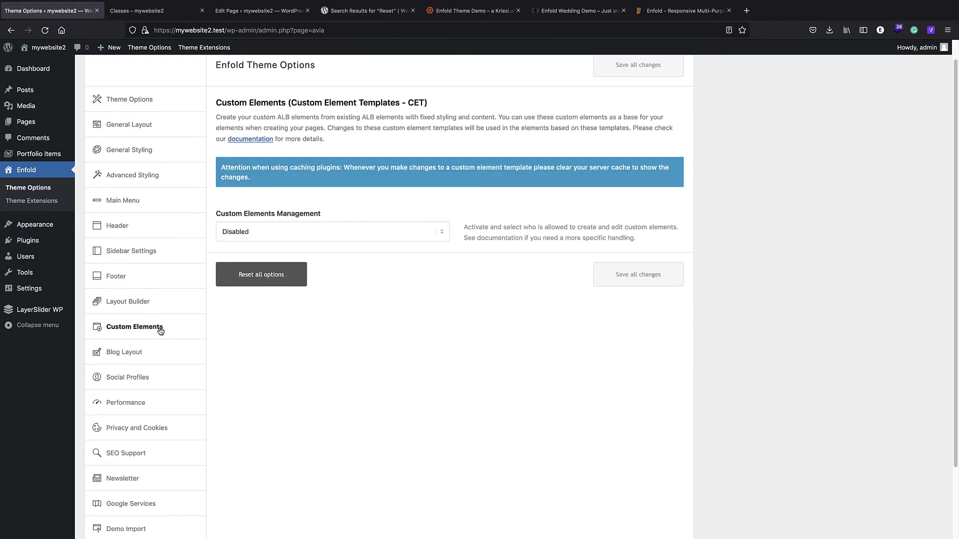
pyautogui.click(129, 303)
pyautogui.click(135, 325)
# - Examine the Blog Layout section, including the Blog Styling and Blog Layout choices, single post options, meta elements and share links
pyautogui.click(144, 352)
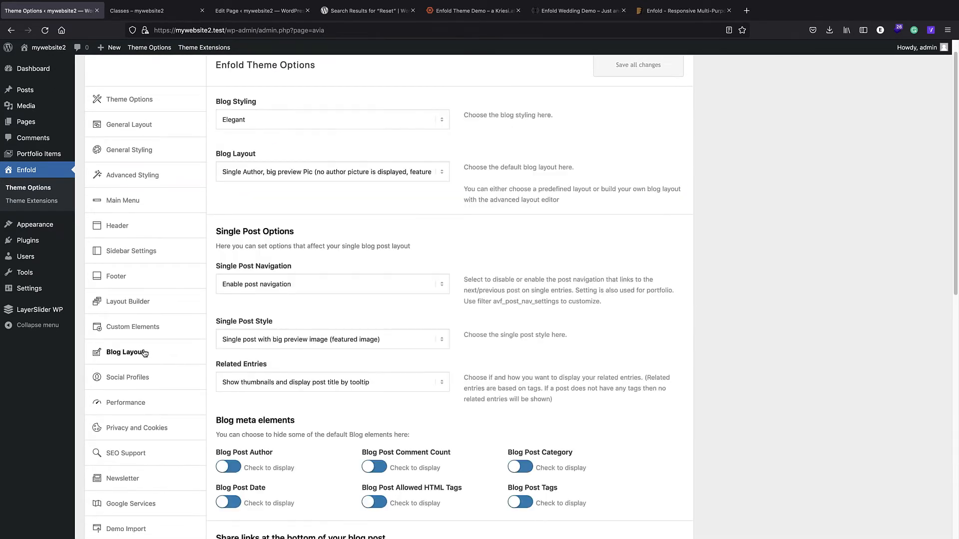
pyautogui.scroll(-5, 339, 159)
pyautogui.scroll(-4, 339, 159)
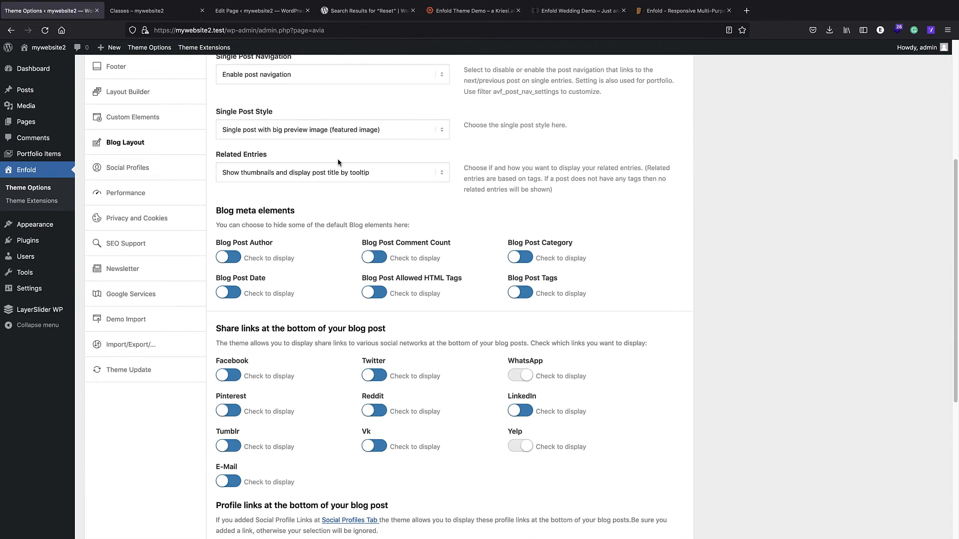
pyautogui.scroll(10, 340, 157)
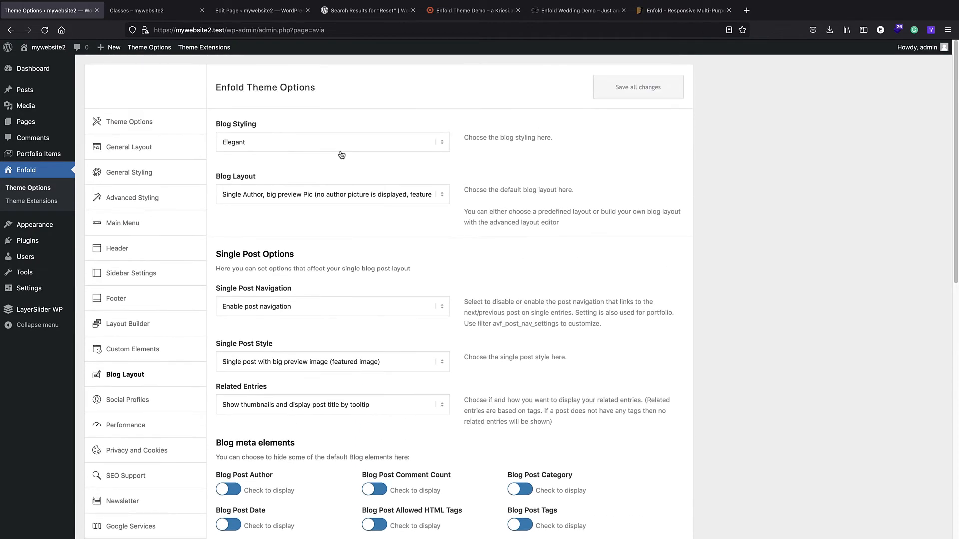
pyautogui.click(296, 143)
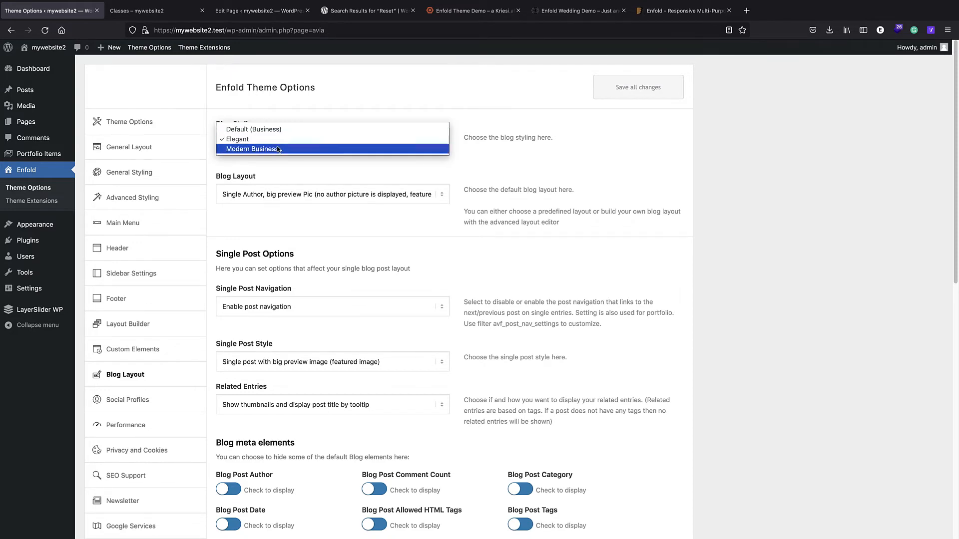
pyautogui.click(305, 105)
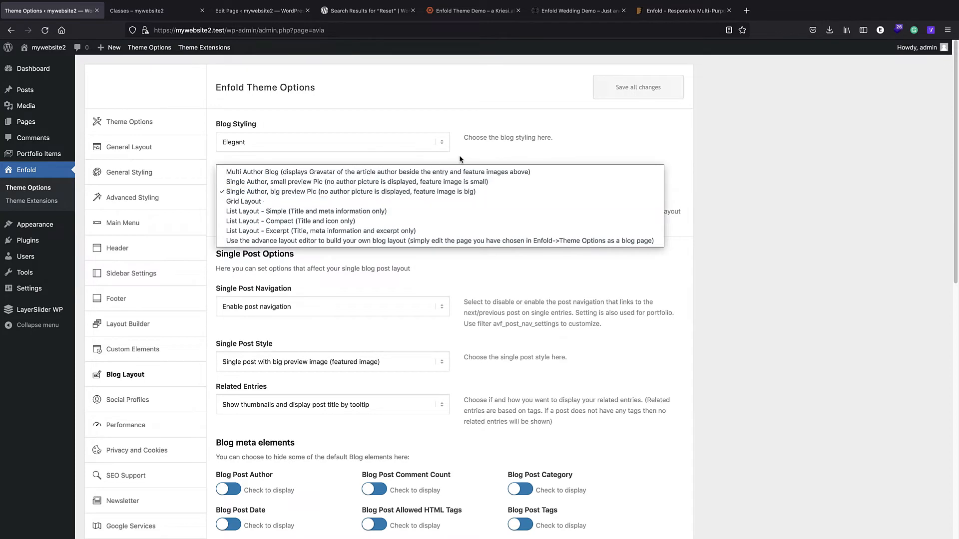
pyautogui.click(481, 150)
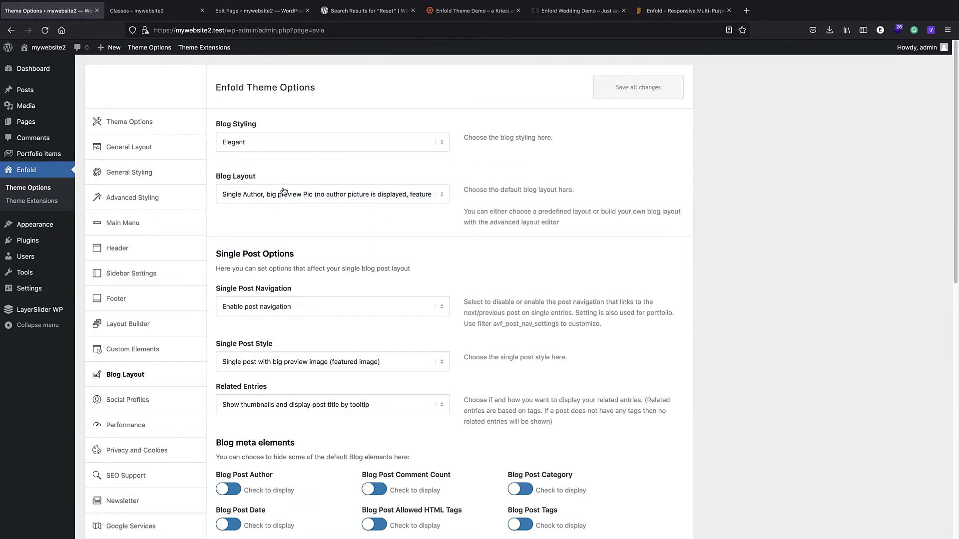
pyautogui.scroll(-2, 282, 198)
pyautogui.scroll(-3, 280, 235)
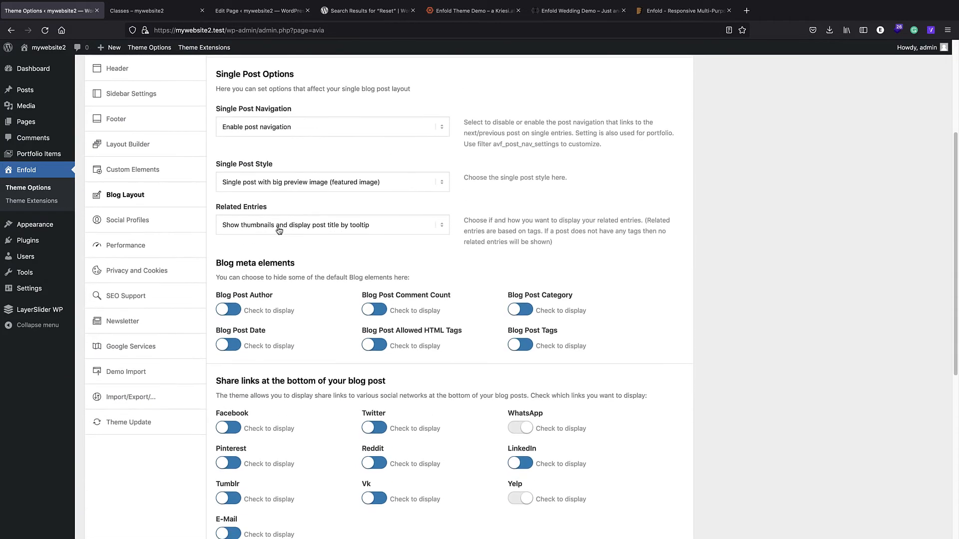
# - Examine the Social Profiles icon and URL entries and the Performance section's file compression options
pyautogui.click(132, 225)
pyautogui.scroll(1, 337, 158)
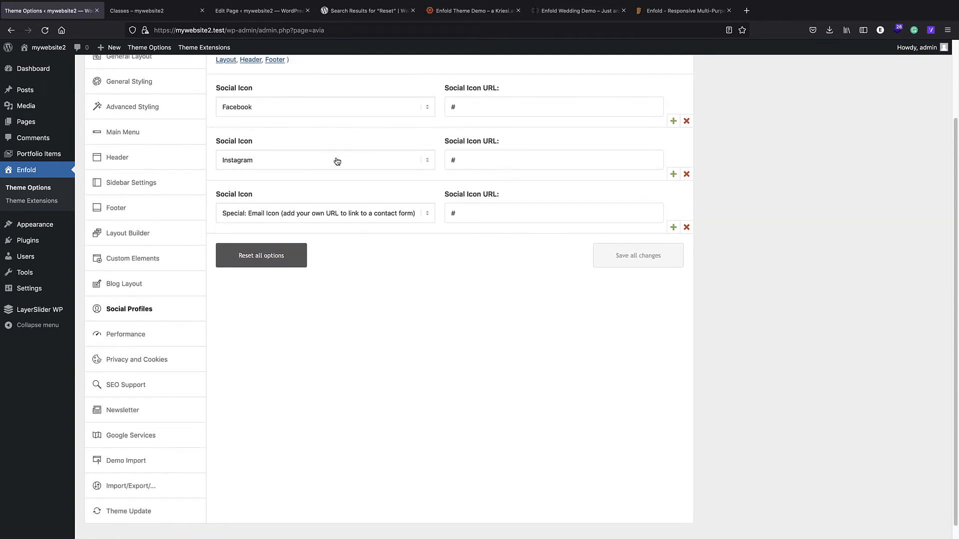
pyautogui.scroll(1, 319, 167)
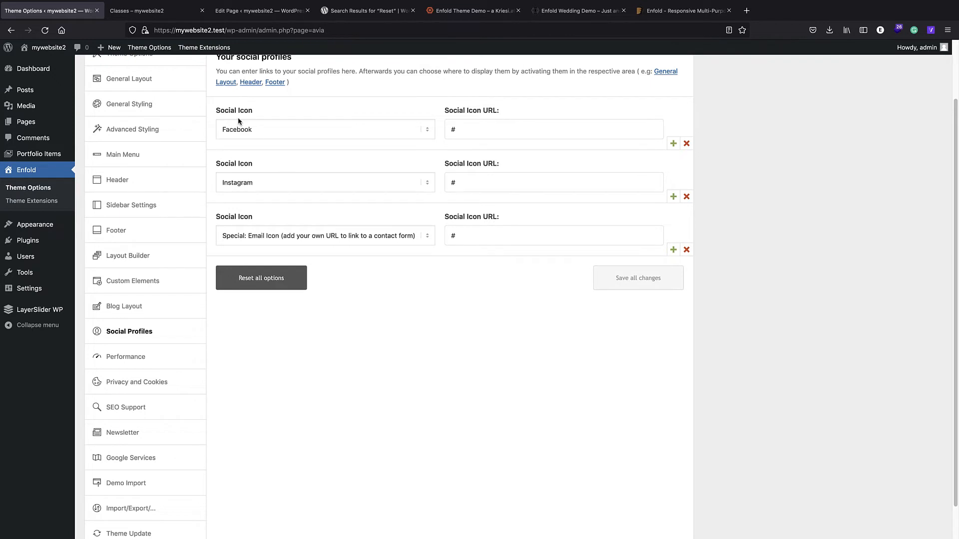
pyautogui.scroll(-1, 386, 172)
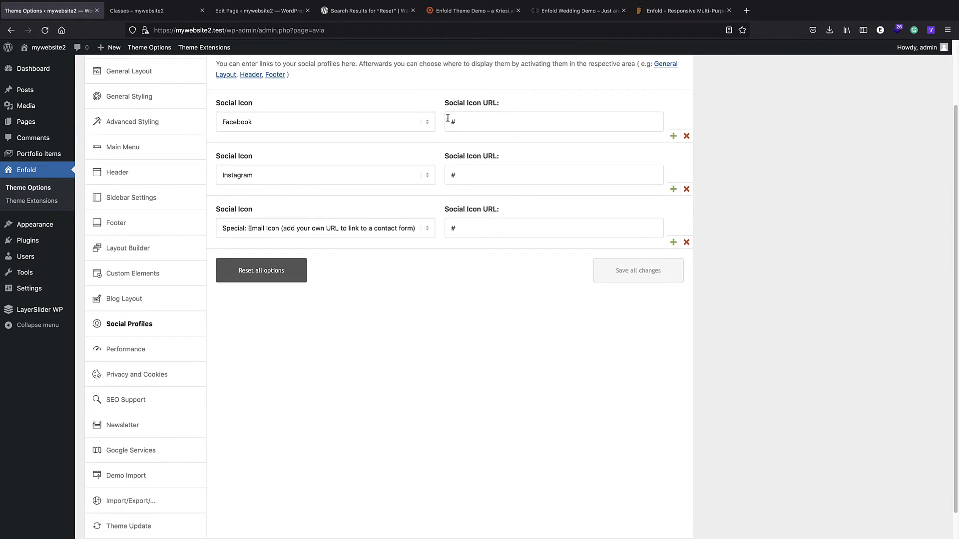
pyautogui.click(112, 349)
pyautogui.scroll(-3, 115, 345)
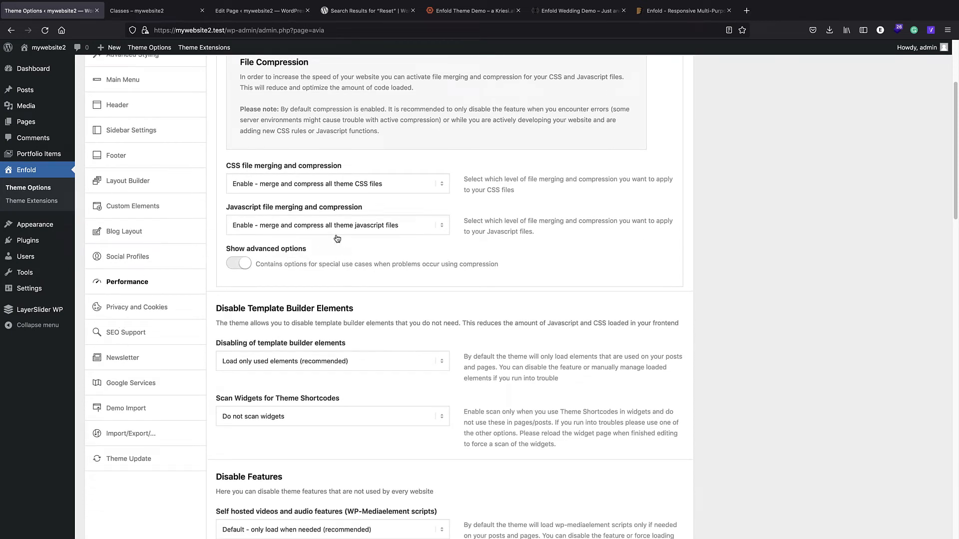
pyautogui.scroll(2, 311, 270)
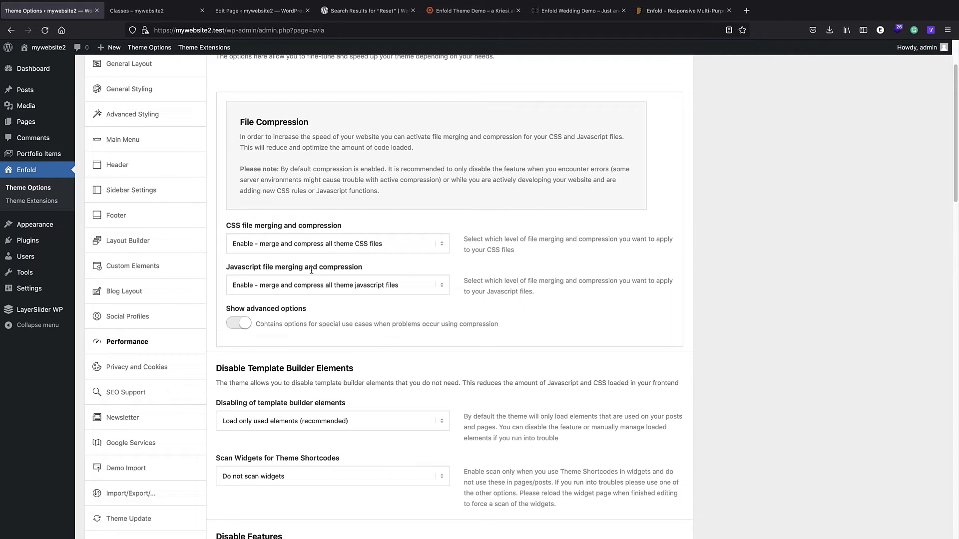
# - Look through the Privacy and Cookies, SEO Support and Newsletter sections of the theme options
pyautogui.click(141, 374)
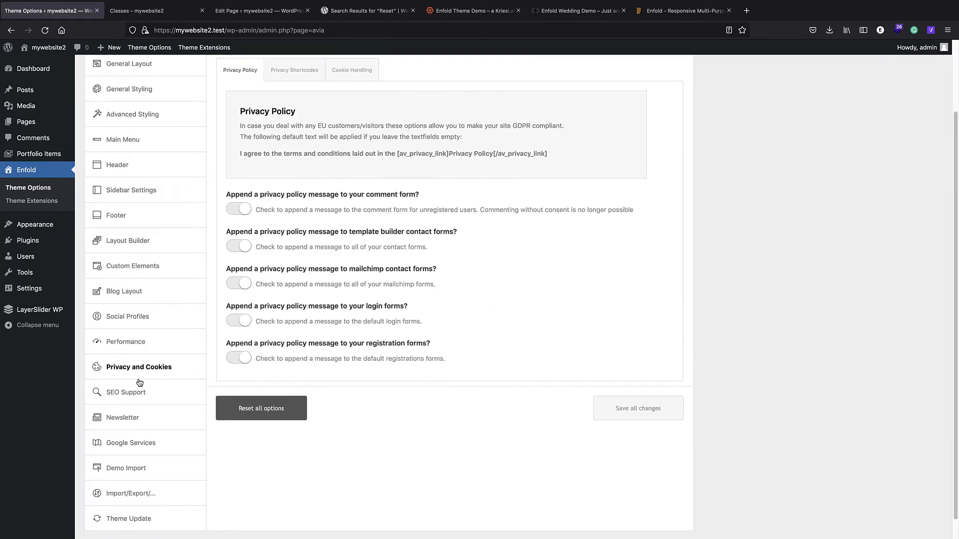
pyautogui.click(135, 392)
pyautogui.click(131, 372)
pyautogui.click(131, 394)
pyautogui.click(132, 415)
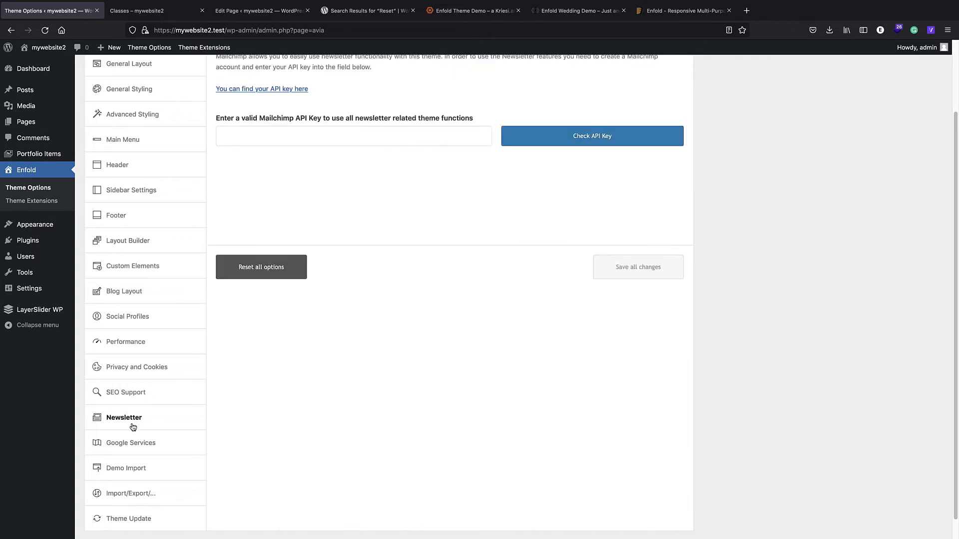
pyautogui.scroll(2, 299, 179)
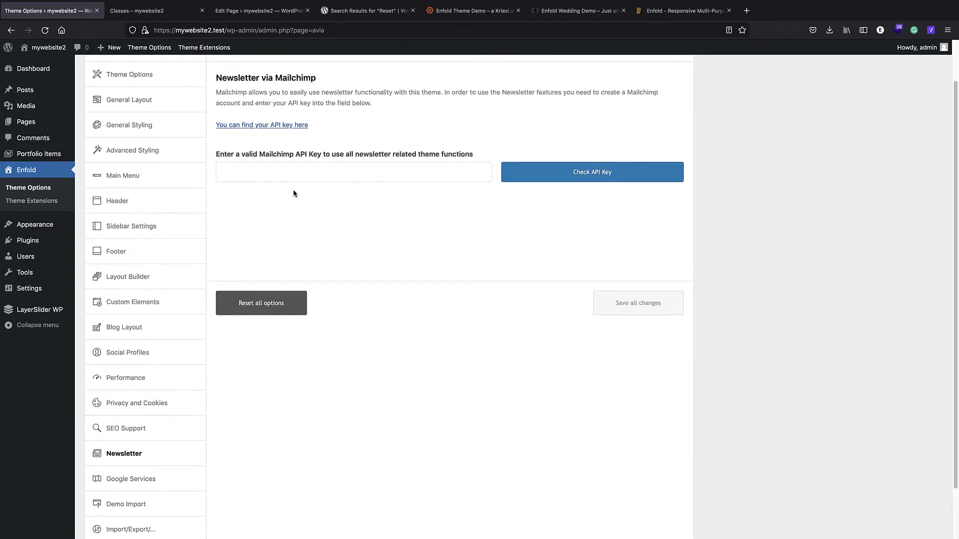
pyautogui.scroll(-2, 293, 194)
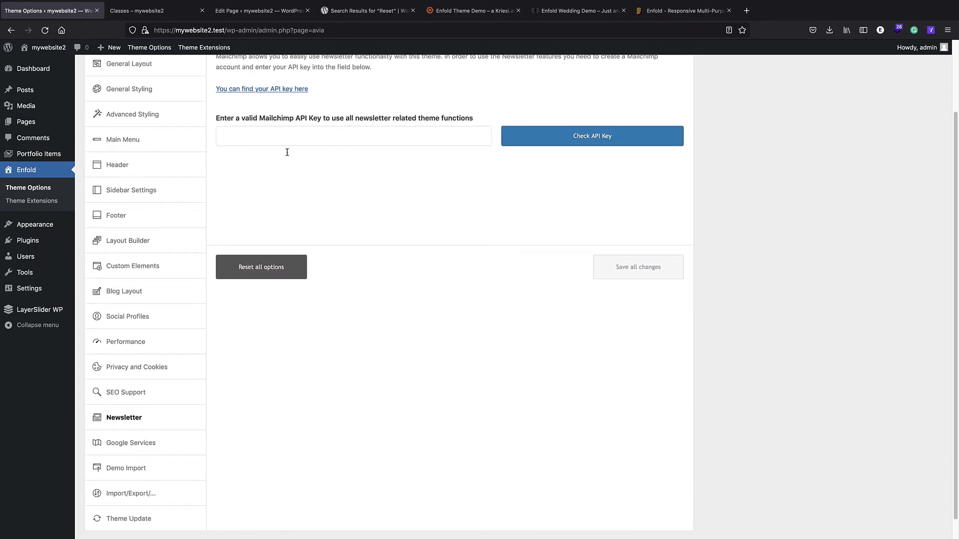
# - Look through the Google Services, Demo Import and Import/Export sections of the theme options
pyautogui.click(165, 442)
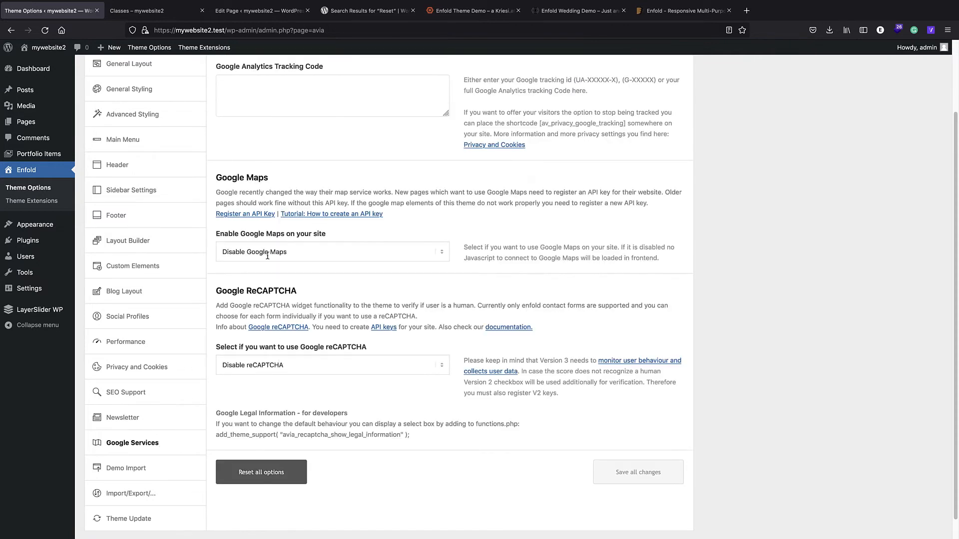
pyautogui.scroll(-2, 287, 148)
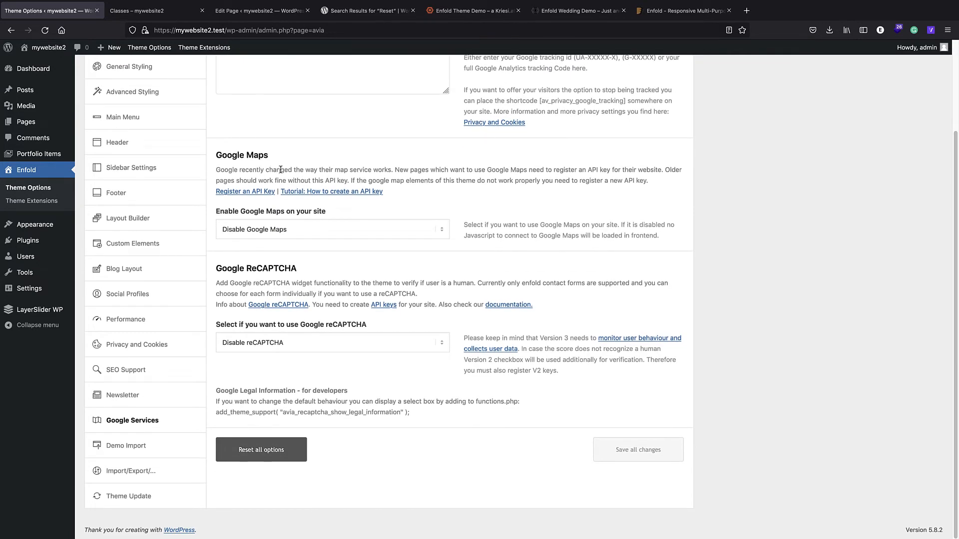
pyautogui.click(131, 450)
pyautogui.scroll(-1, 169, 389)
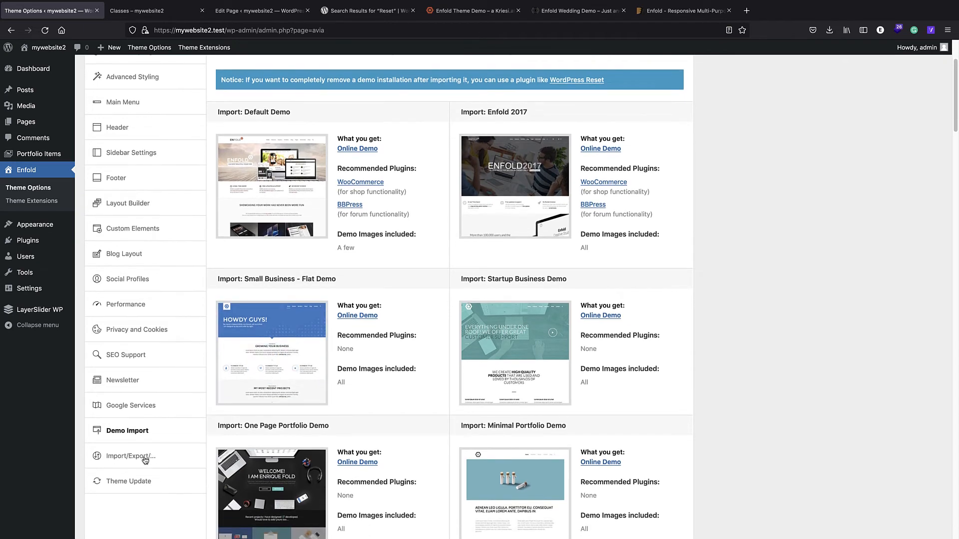
pyautogui.click(145, 460)
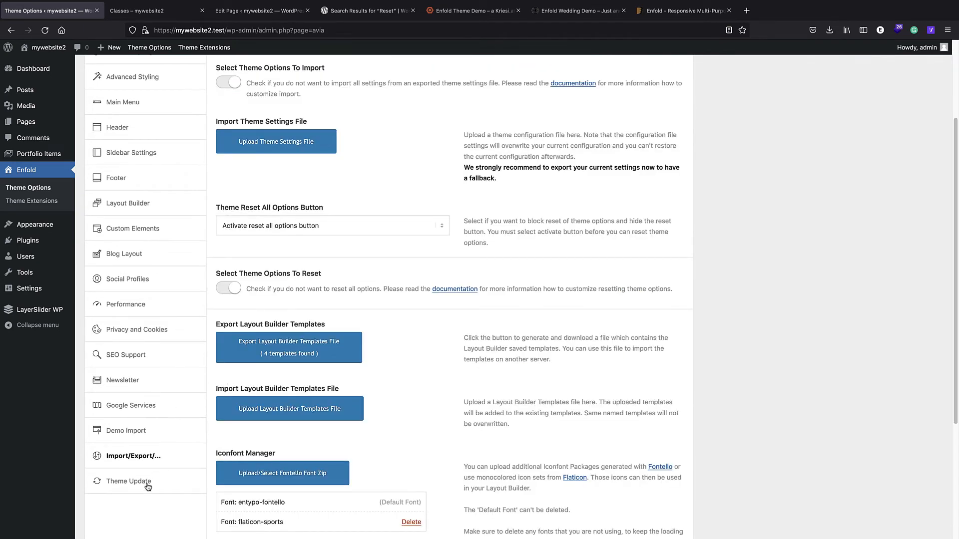
pyautogui.scroll(5, 232, 373)
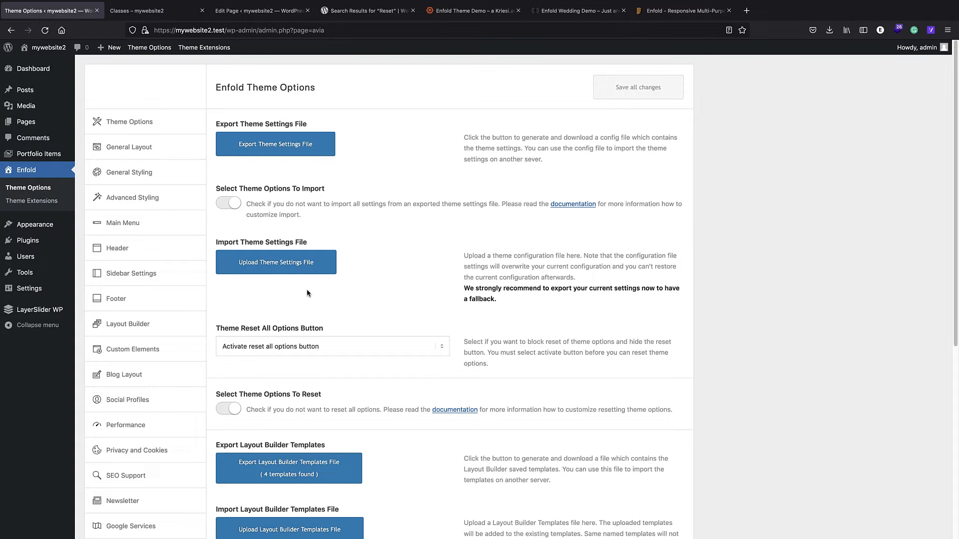
# - Open the Welcome page from the site's page list for editing and examine its elements in the Avia Layout Builder
pyautogui.click(18, 128)
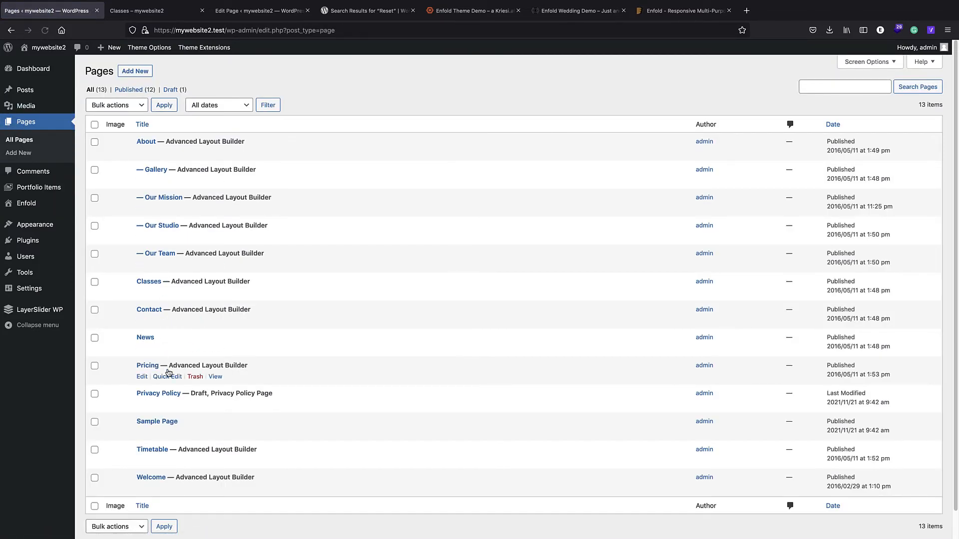
pyautogui.click(158, 478)
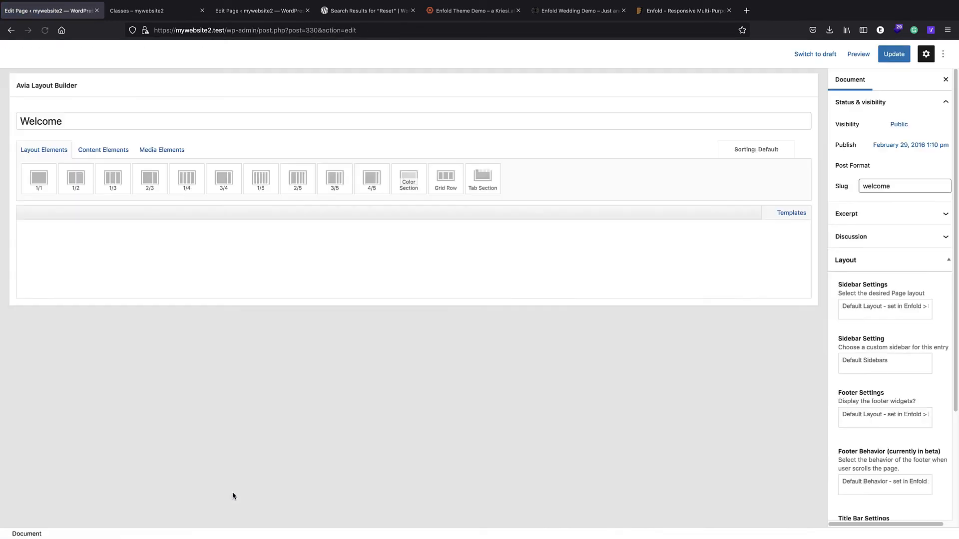
pyautogui.scroll(-3, 398, 86)
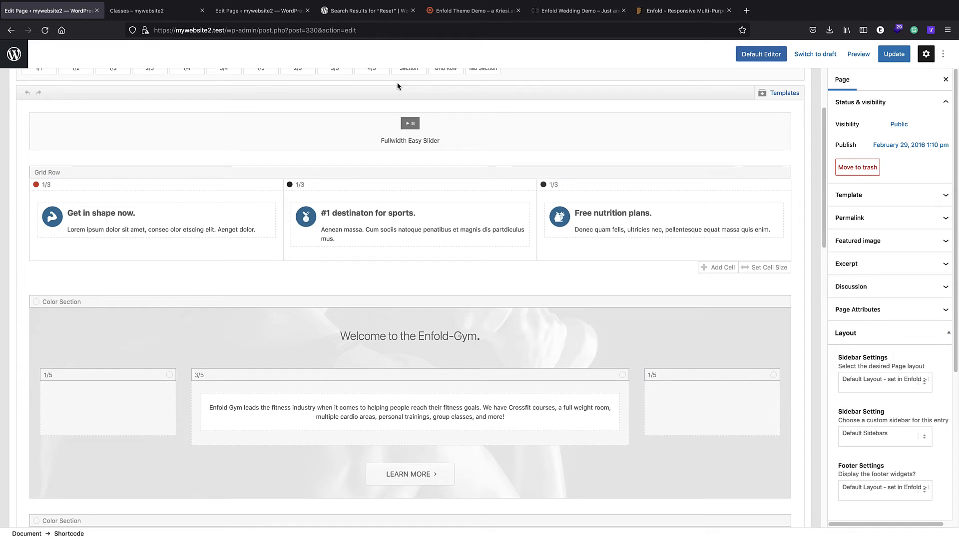
pyautogui.scroll(3, 374, 247)
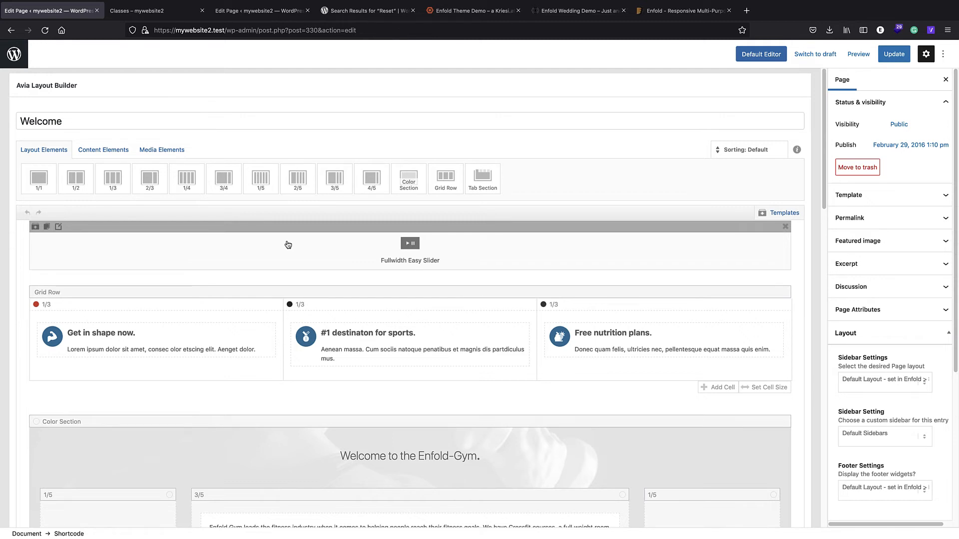
pyautogui.scroll(-7, 288, 244)
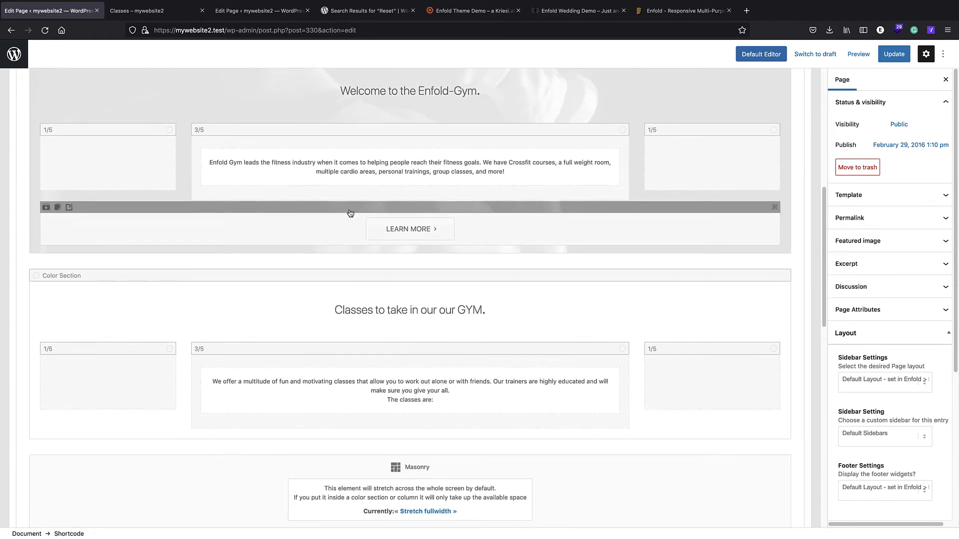
pyautogui.scroll(7, 348, 209)
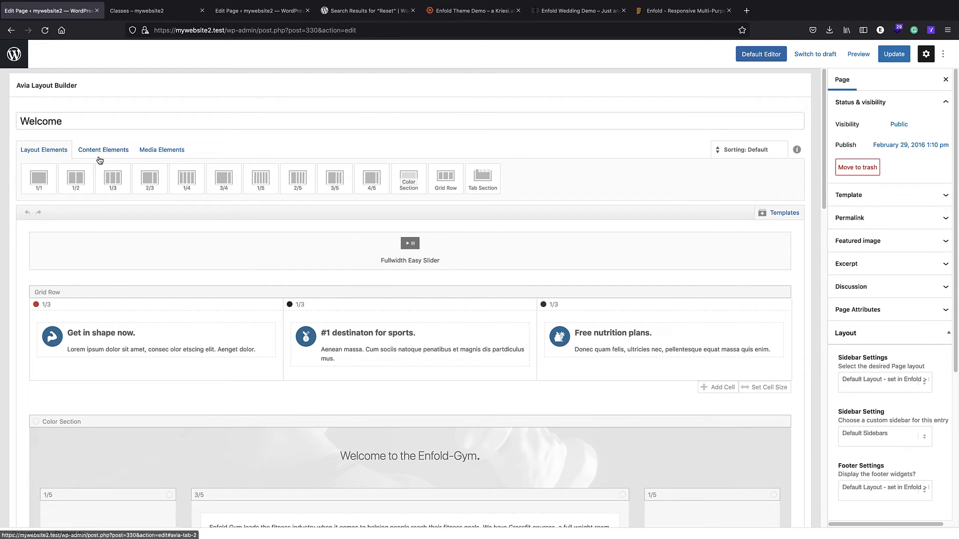
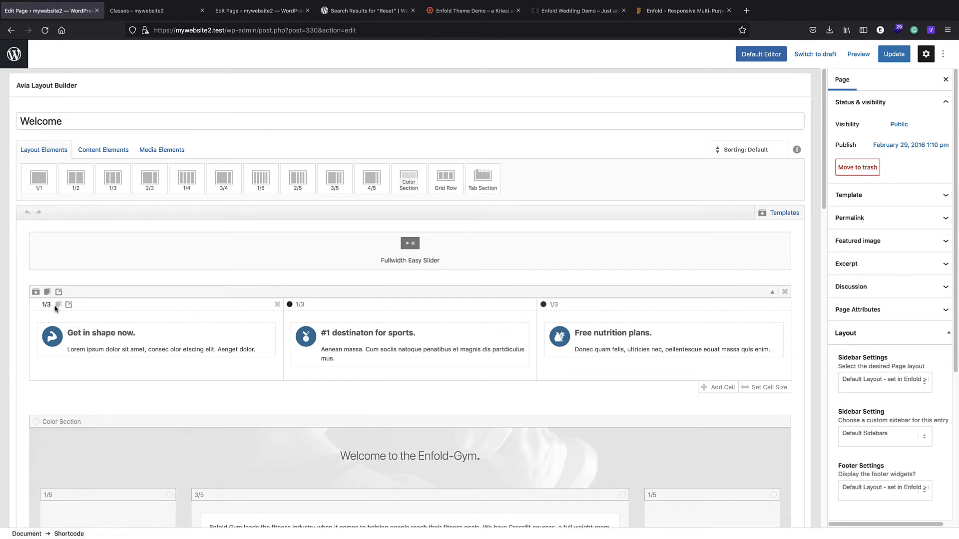
# - Clone the grid row's middle cell, "#1 destinaton for sports.", and open the cloned cell's settings
pyautogui.doubleClick(357, 306)
pyautogui.moveTo(375, 319); pyautogui.dragTo(369, 287)
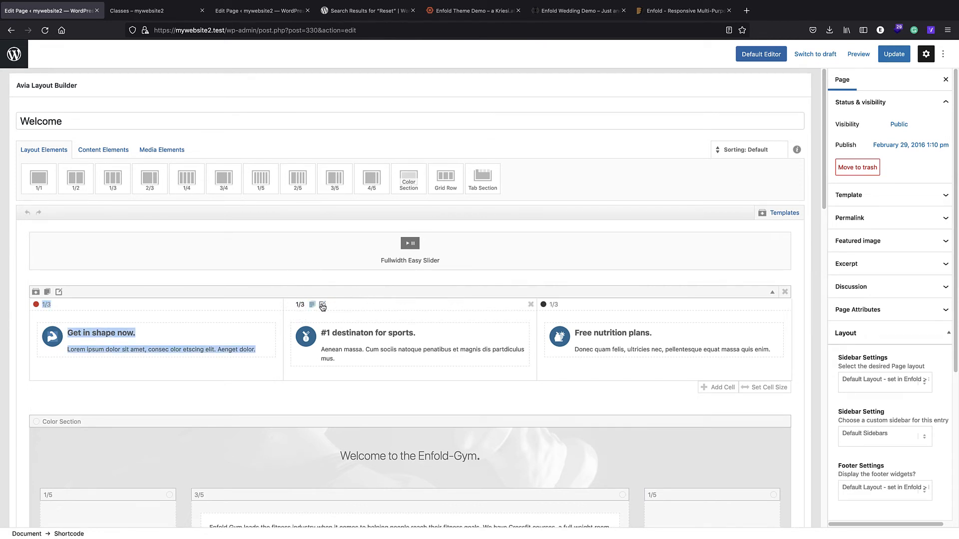
pyautogui.click(295, 304)
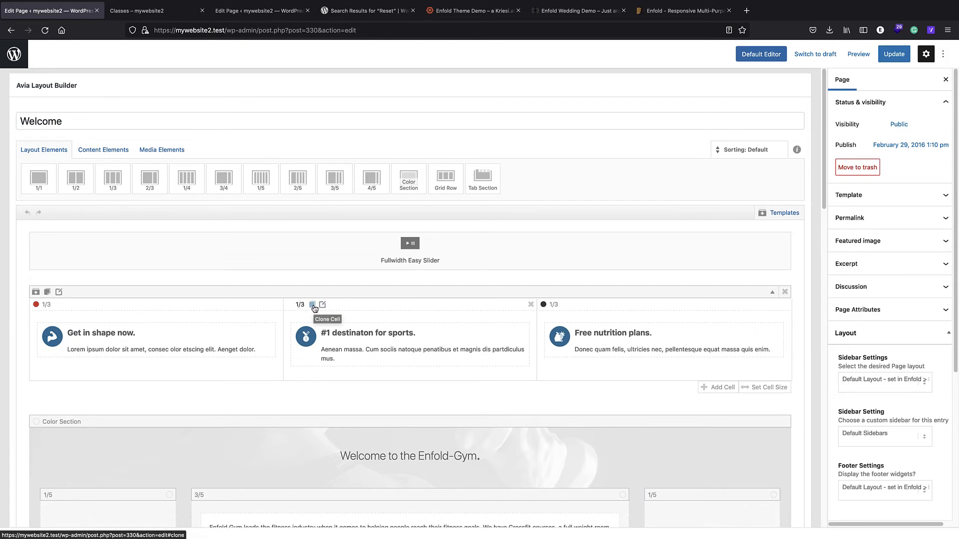
pyautogui.click(313, 305)
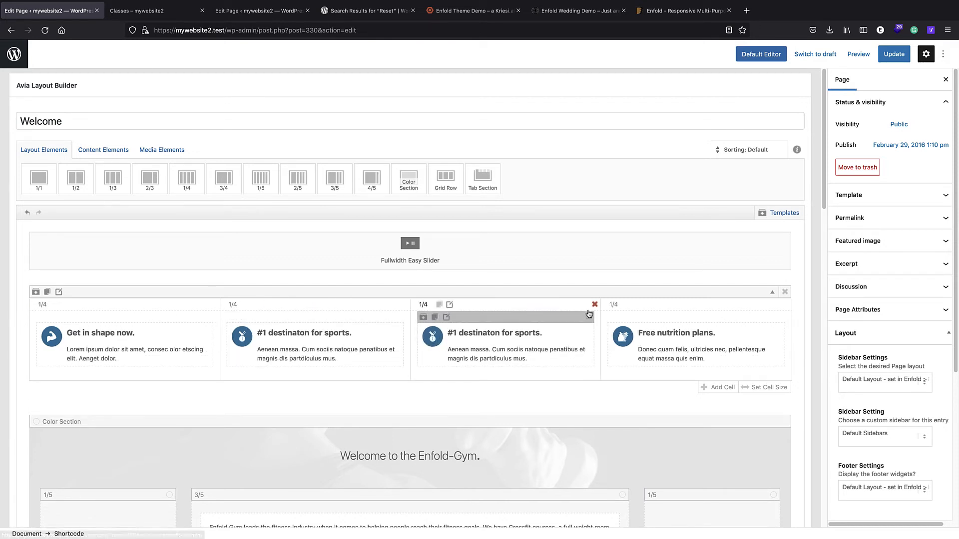
pyautogui.click(449, 305)
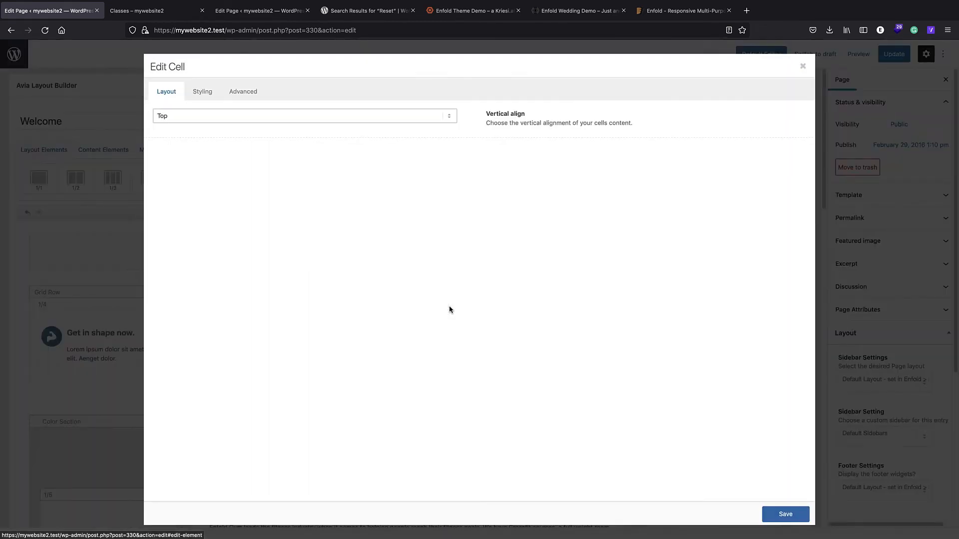
# - Close the cell settings and clone the third grid row cell, "#1 destinaton for sports.", once more
pyautogui.press('Escape')
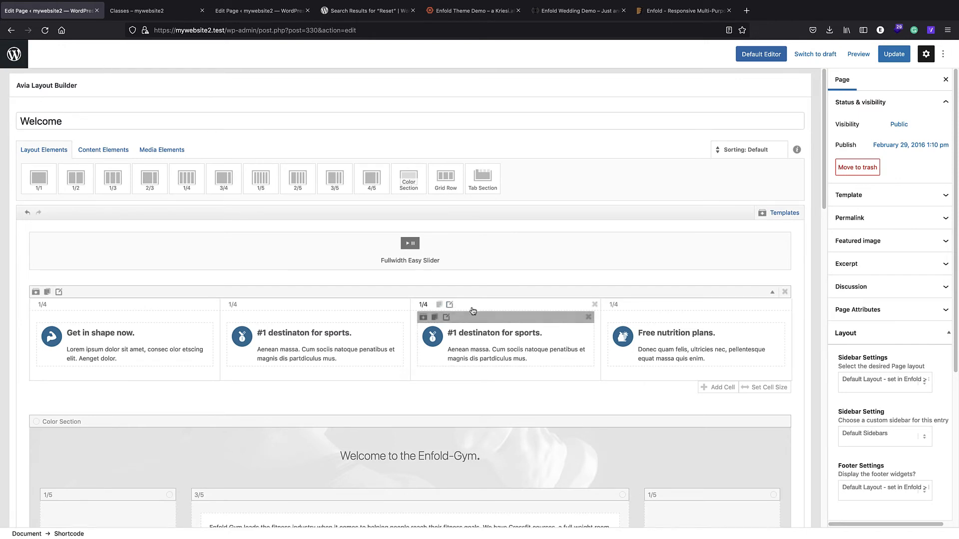
pyautogui.click(439, 305)
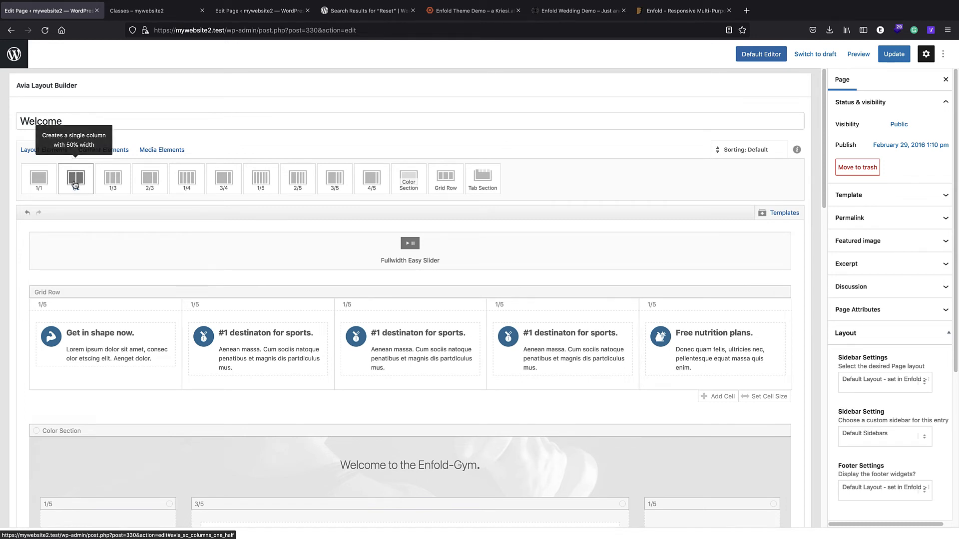
# - Add a 1/2 column above the Fullwidth Easy Slider and resize it to 1/3 width
pyautogui.moveTo(75, 184); pyautogui.dragTo(414, 218)
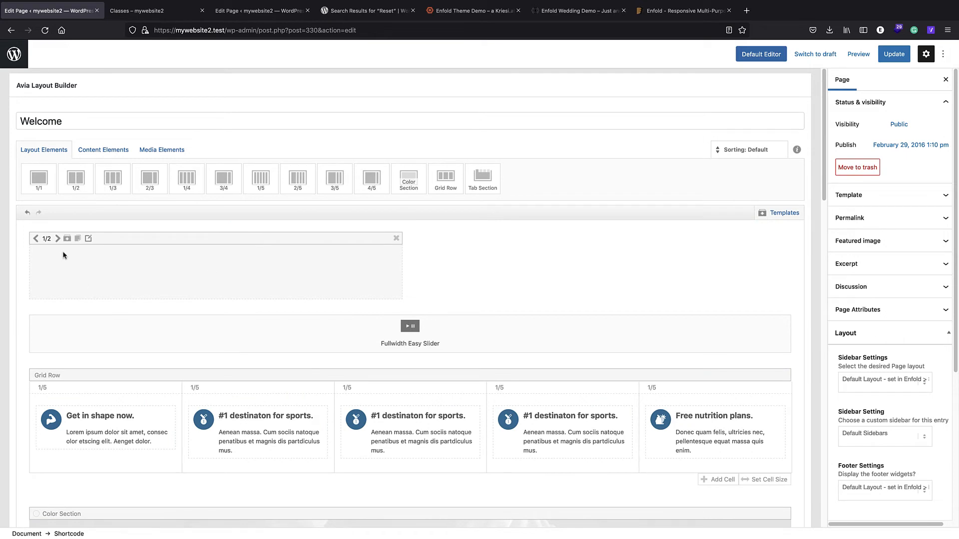
pyautogui.click(57, 239)
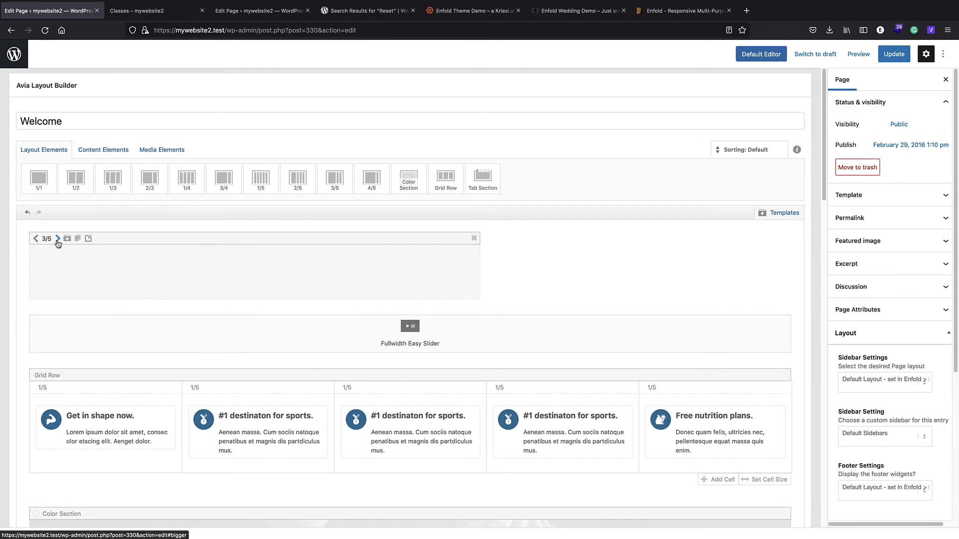
pyautogui.click(58, 240)
pyautogui.click(35, 239)
pyautogui.click(35, 240)
pyautogui.click(35, 240)
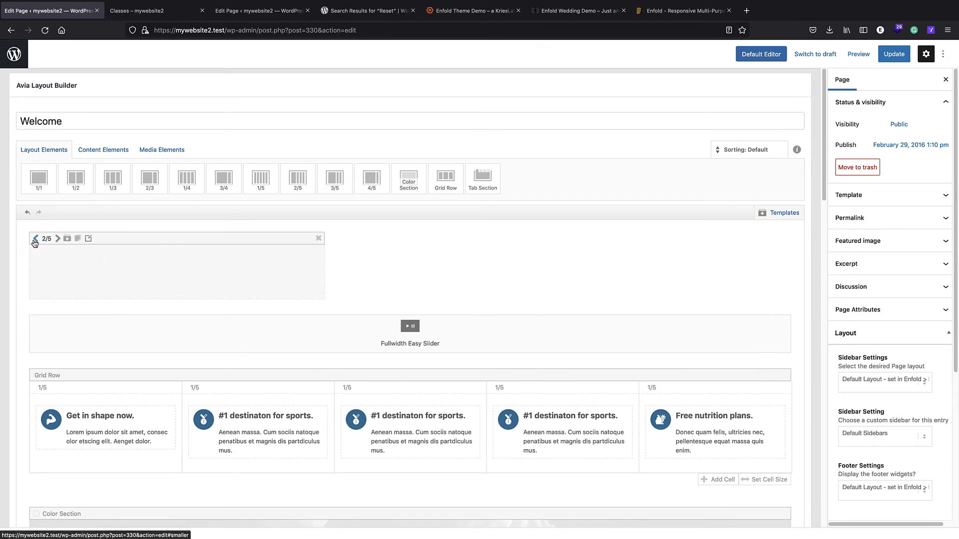
pyautogui.click(35, 240)
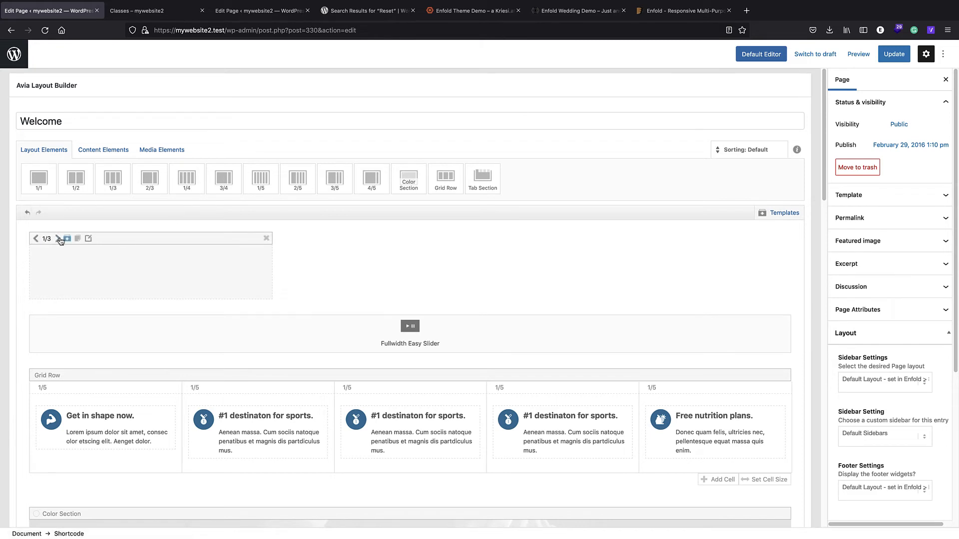
# - Look through the new column's Row Settings, Layout and Styling options, including margins, padding, borders, box shadow and background, and close its settings
pyautogui.click(88, 240)
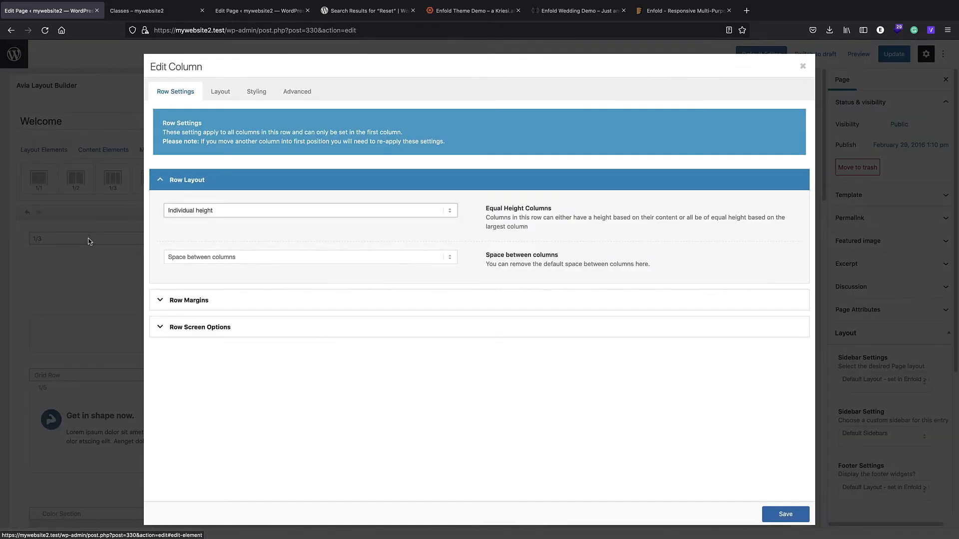
pyautogui.click(184, 302)
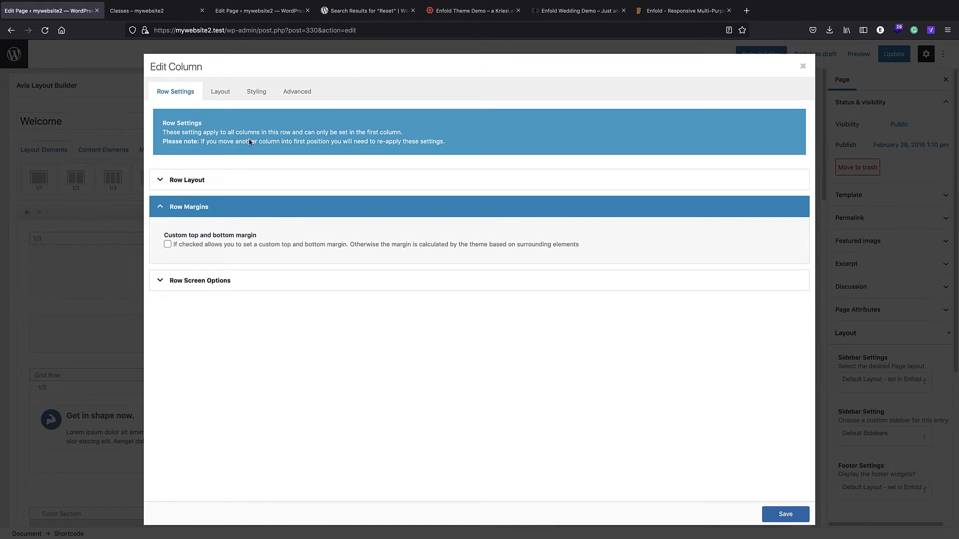
pyautogui.click(220, 95)
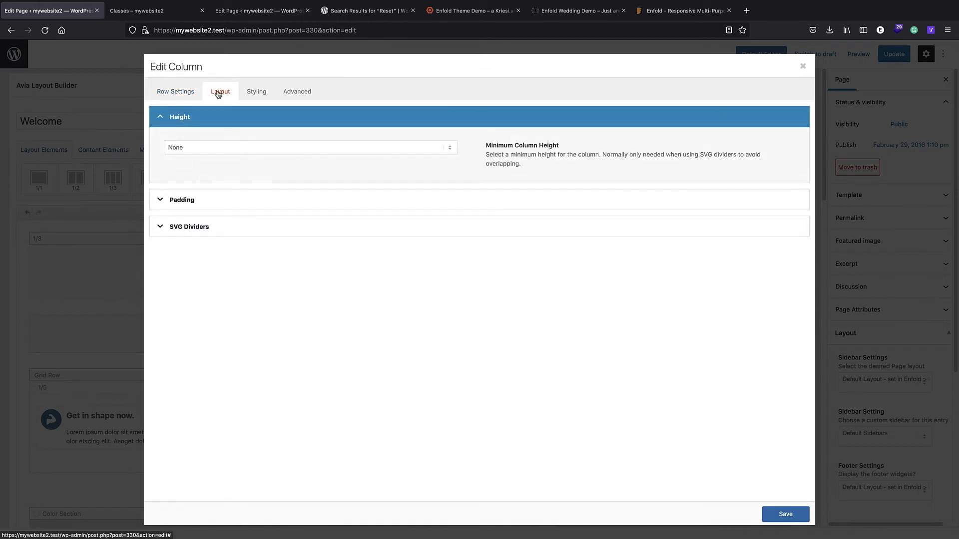
pyautogui.click(223, 202)
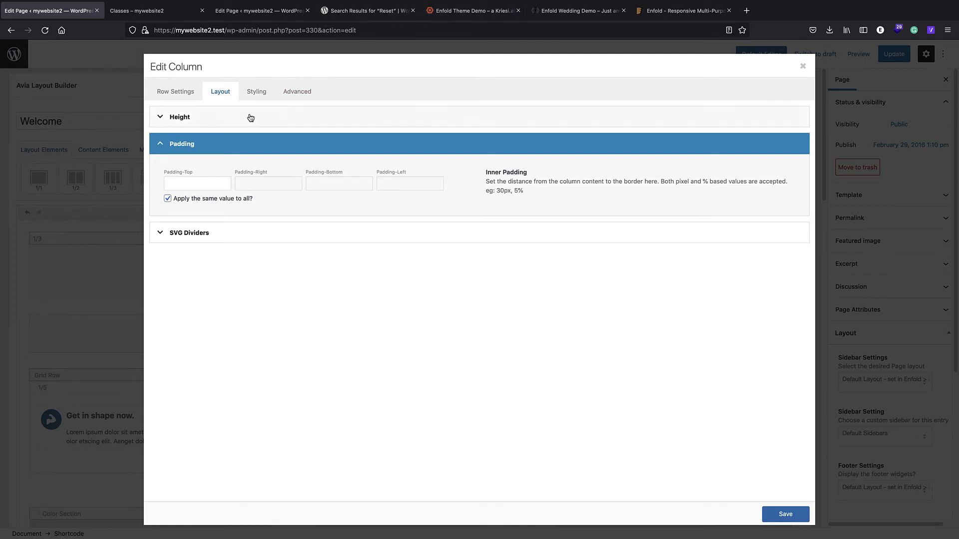
pyautogui.click(260, 94)
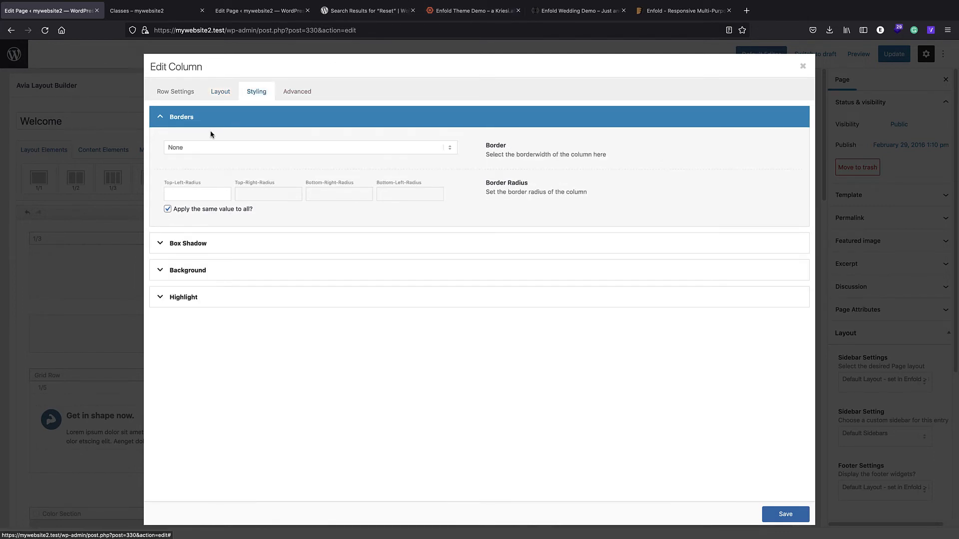
pyautogui.click(219, 249)
pyautogui.click(181, 144)
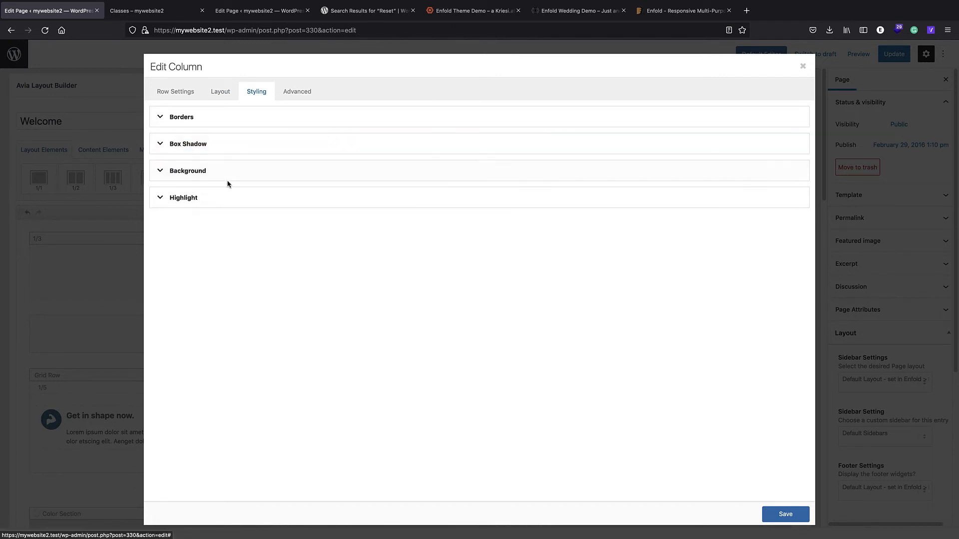
pyautogui.click(200, 175)
pyautogui.click(871, 473)
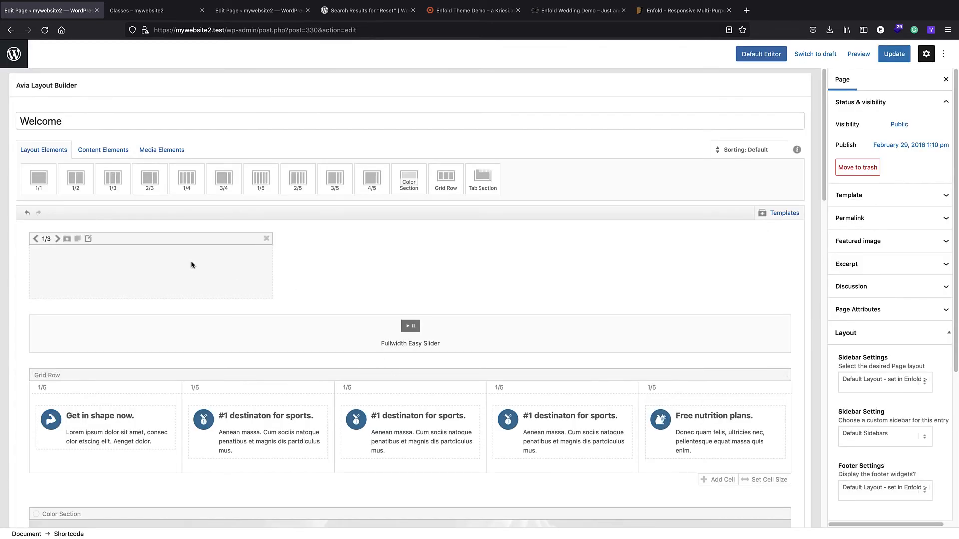
# - Add a Text Block content element inside the empty 1/3 column
pyautogui.click(88, 156)
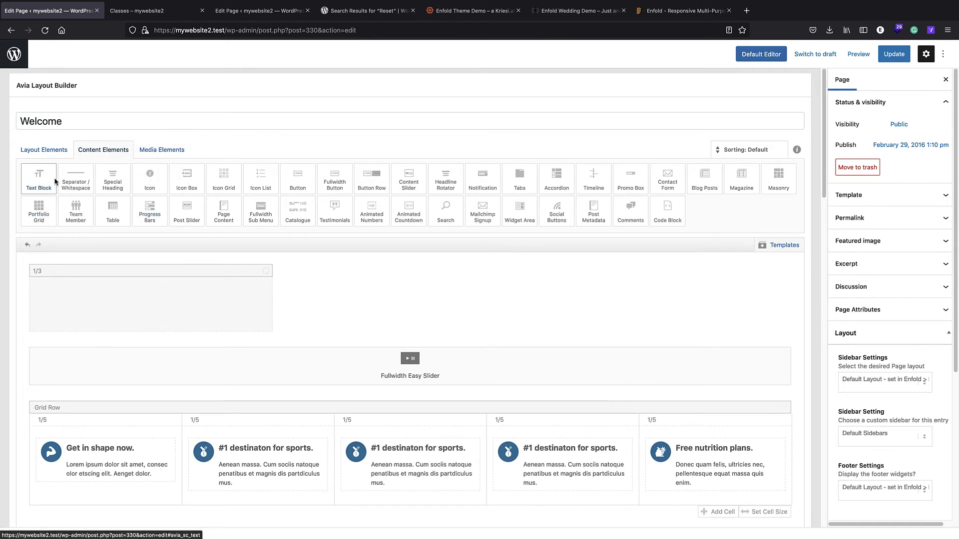
pyautogui.moveTo(43, 189); pyautogui.dragTo(140, 319)
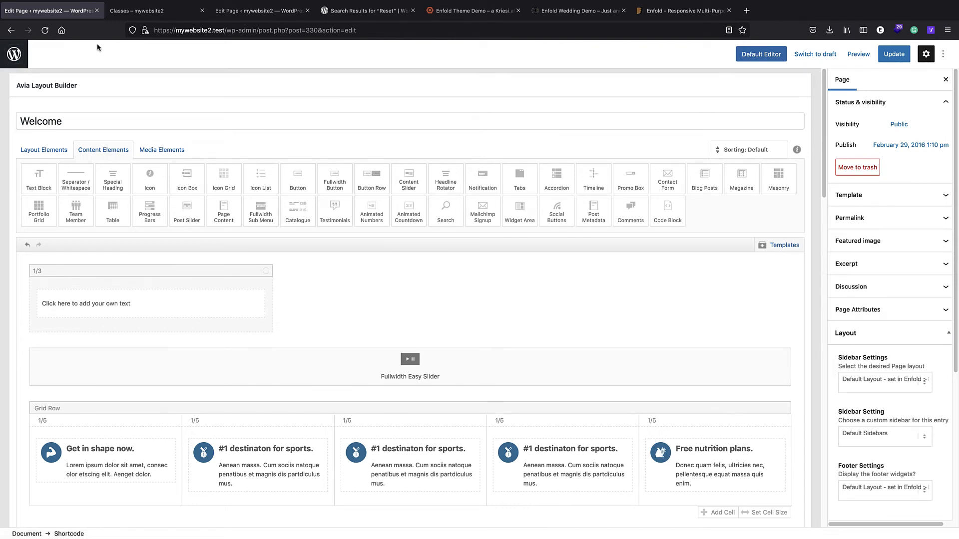
# - Leave the Welcome page editor without saving and open the Portfolio Items list
pyautogui.click(9, 52)
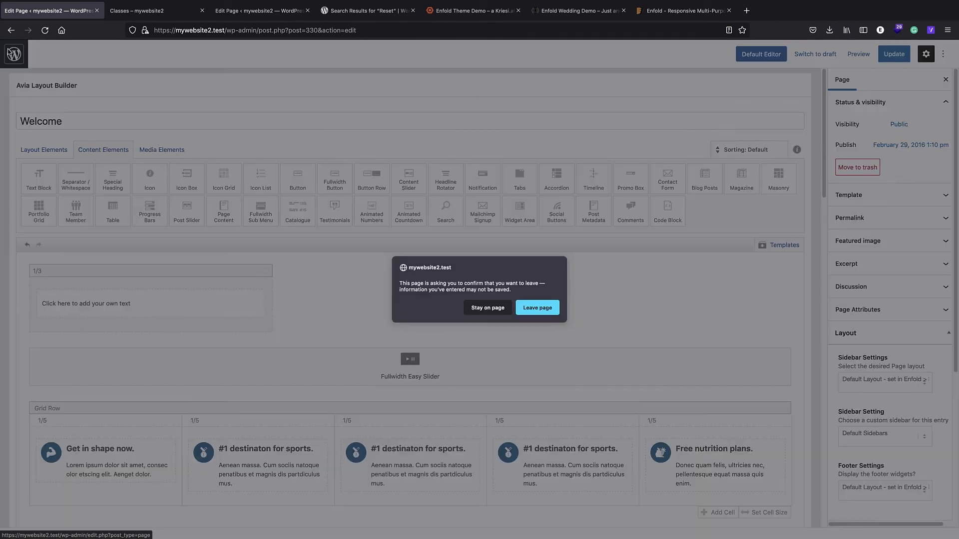
pyautogui.click(536, 309)
pyautogui.moveTo(42, 97)
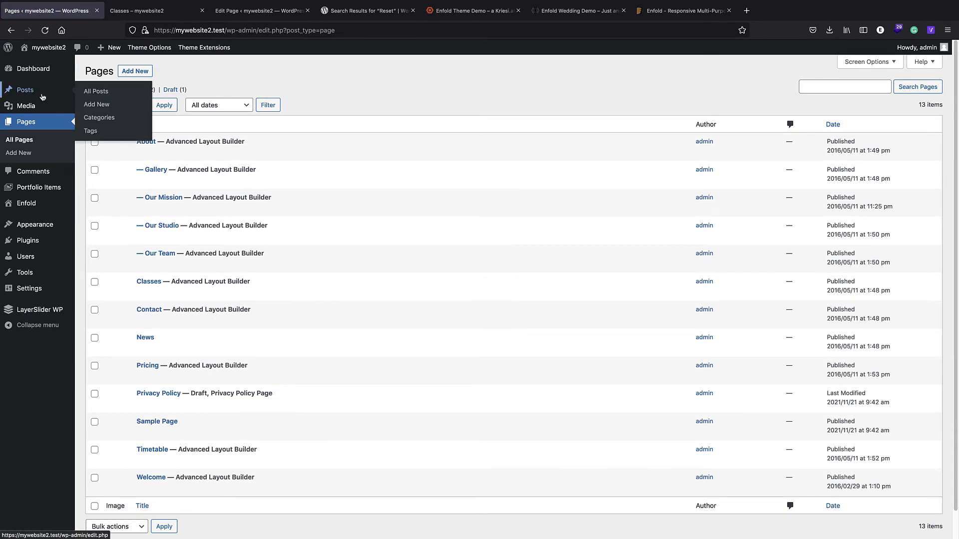
pyautogui.moveTo(54, 185)
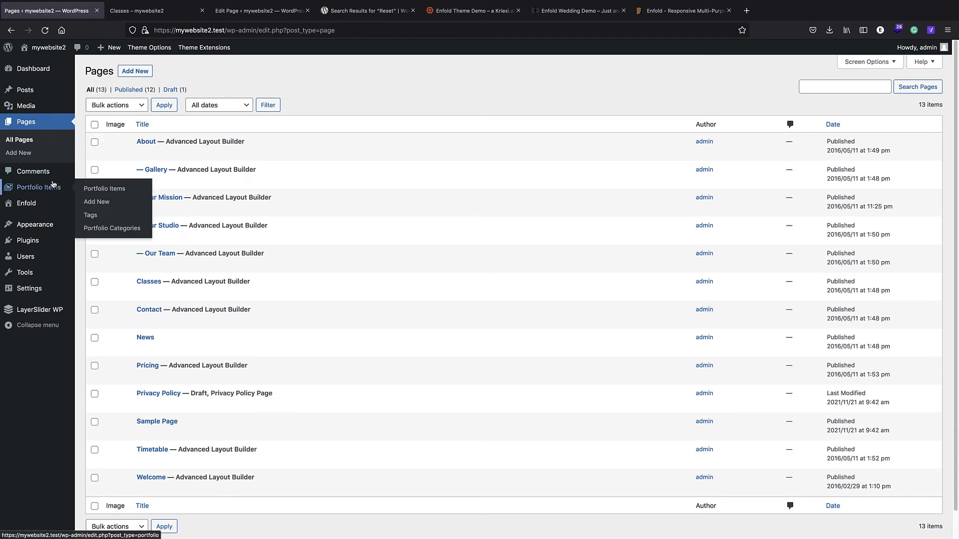
pyautogui.click(53, 186)
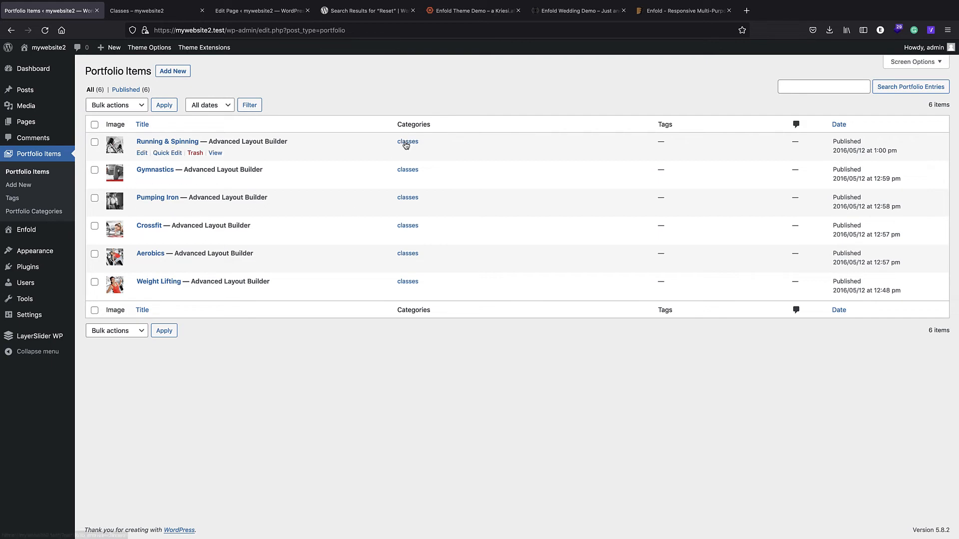
# - Open the Running & Spinning portfolio entry for editing and look through its layout elements
pyautogui.click(141, 146)
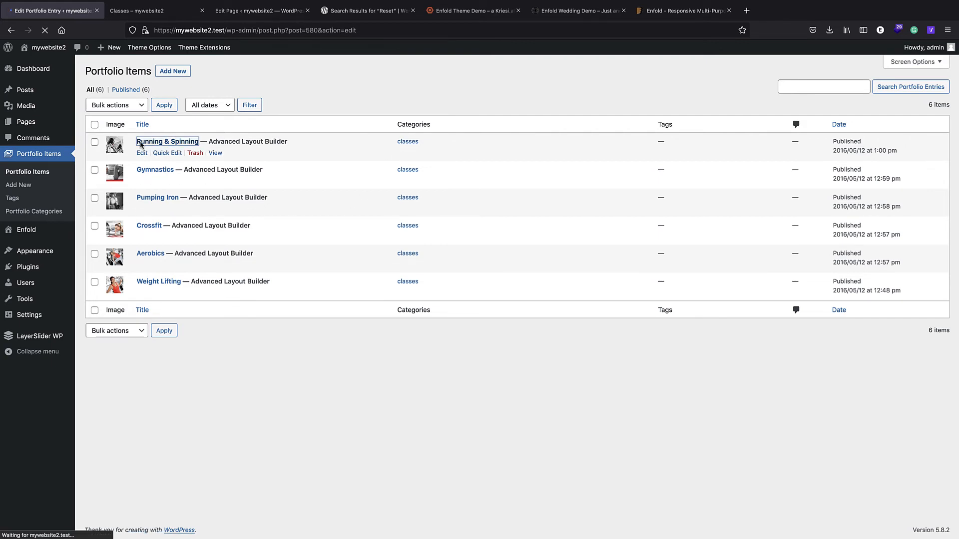
pyautogui.scroll(-3, 380, 159)
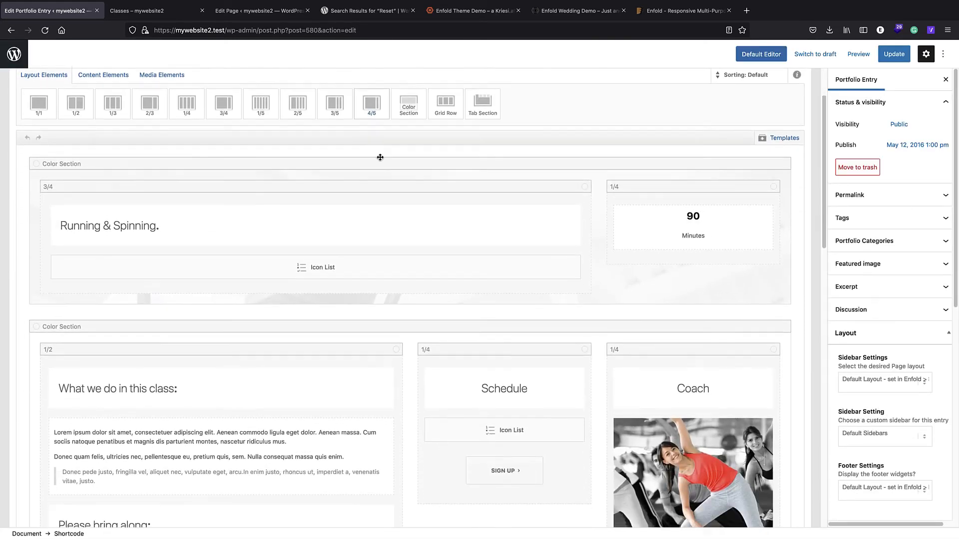
pyautogui.scroll(-4, 380, 158)
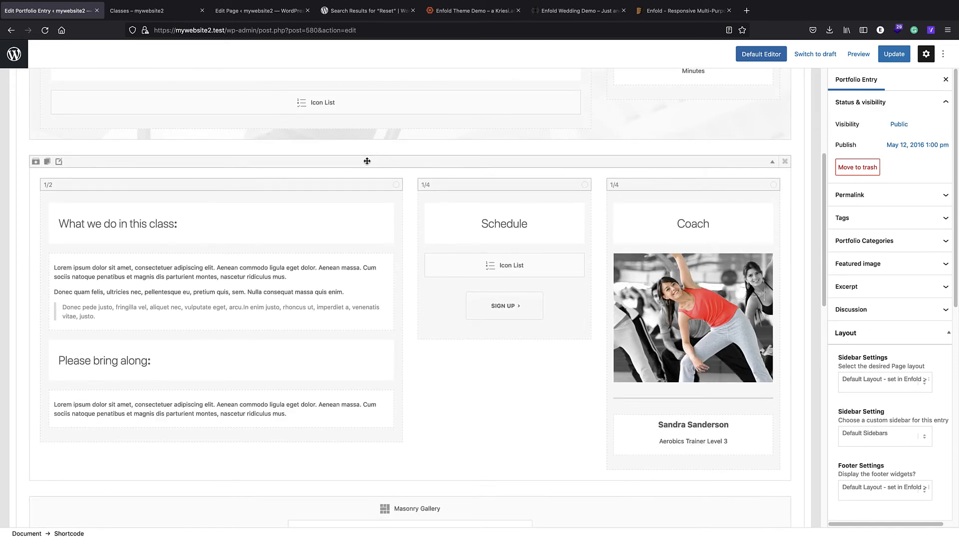
pyautogui.scroll(6, 357, 145)
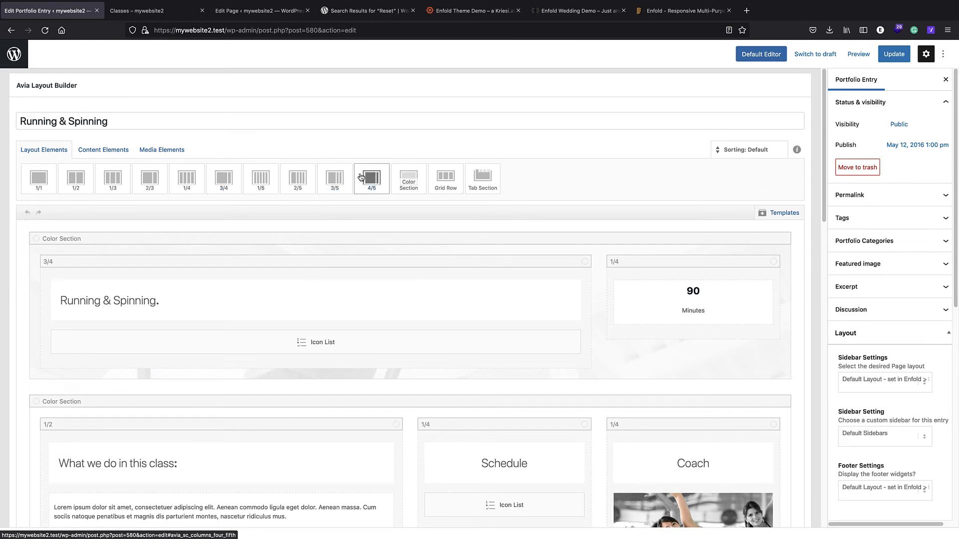
pyautogui.scroll(-7, 505, 333)
pyautogui.scroll(7, 456, 325)
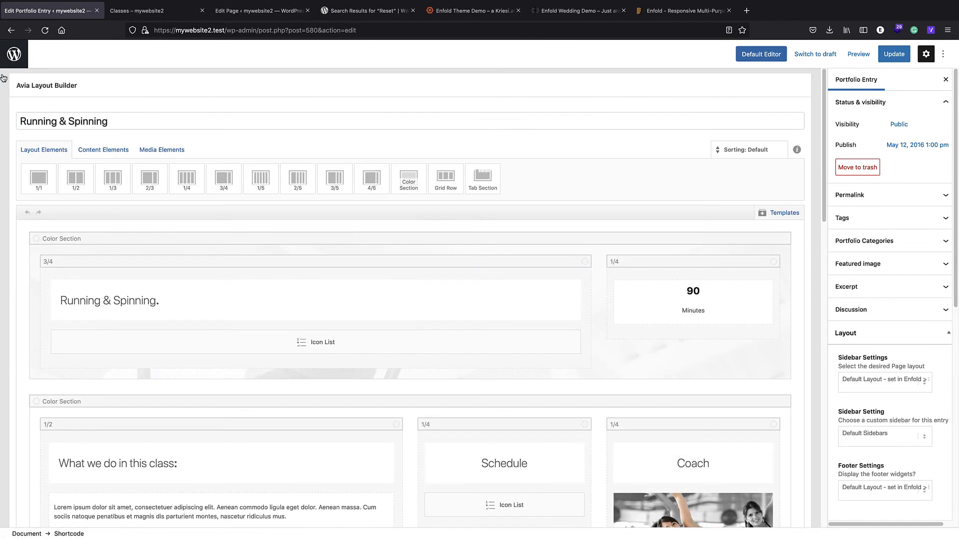
# - Open the live site in a separate tab, look over the Classes page and view the Crossfit class
pyautogui.rightClick(22, 52)
pyautogui.click(63, 53)
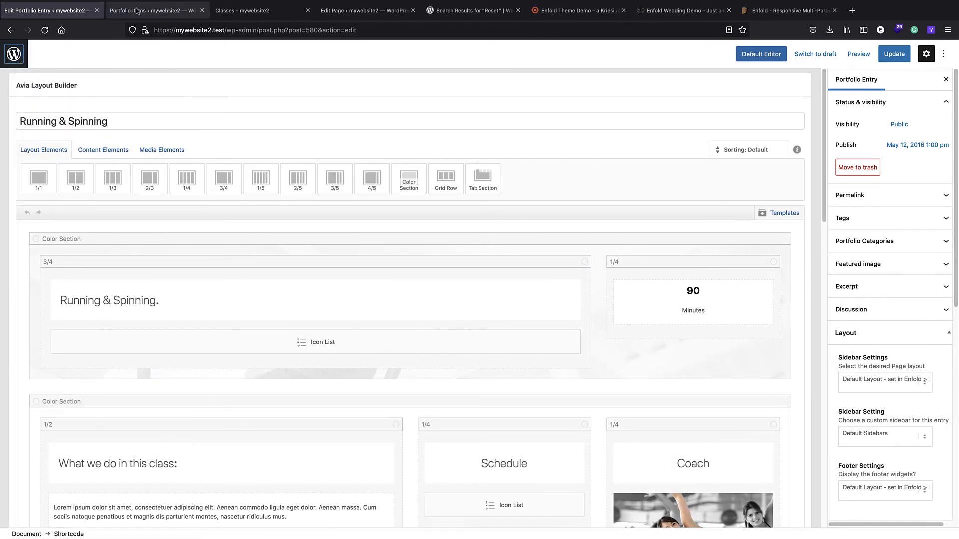
pyautogui.click(150, 10)
pyautogui.click(35, 63)
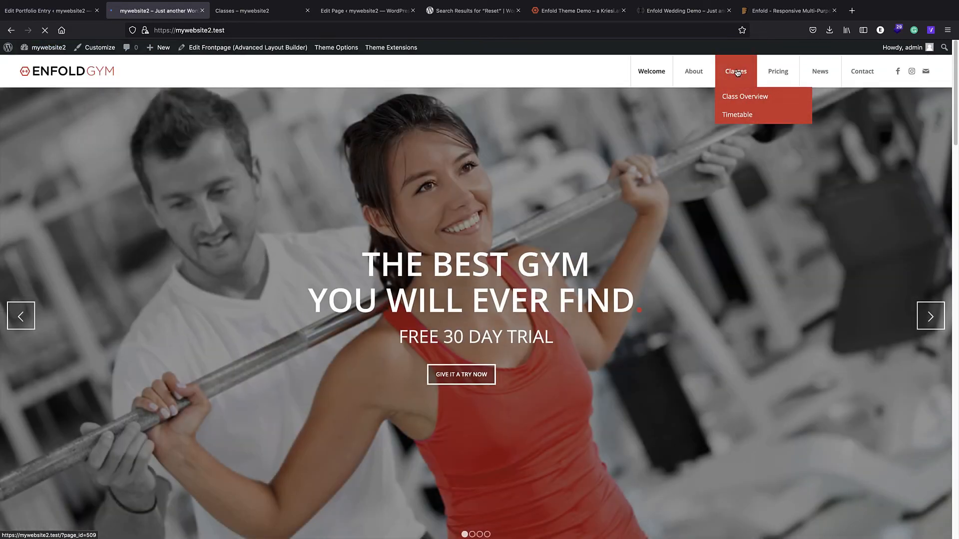
pyautogui.click(736, 72)
pyautogui.scroll(-5, 444, 169)
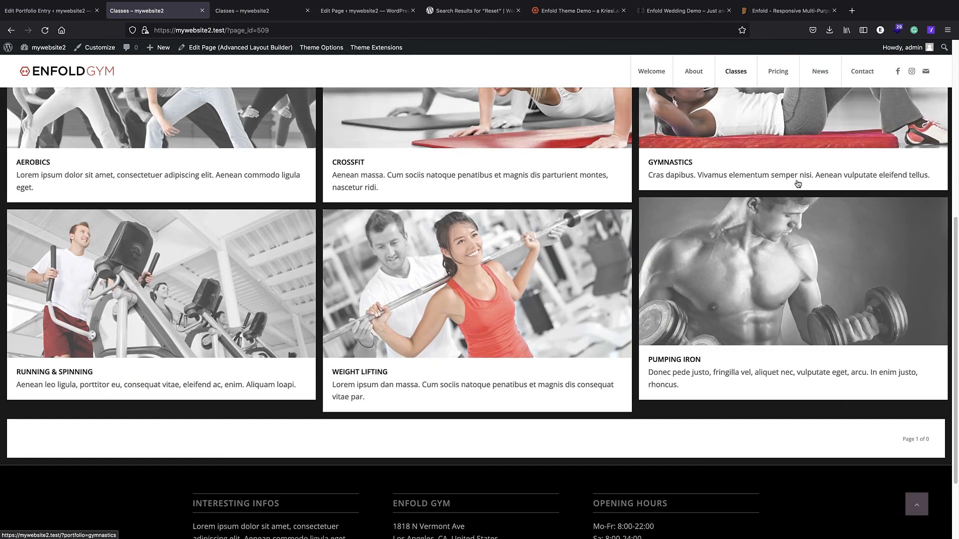
pyautogui.scroll(1, 349, 175)
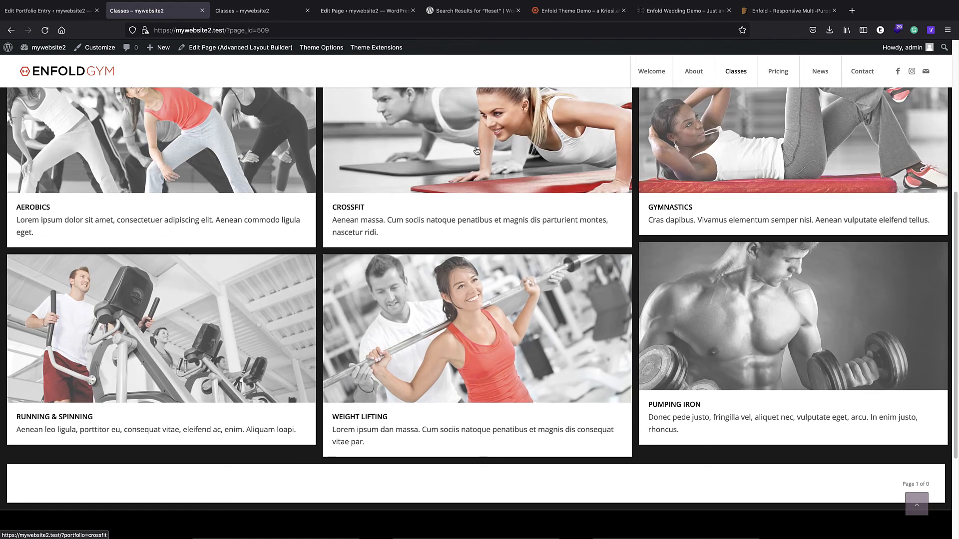
pyautogui.click(451, 137)
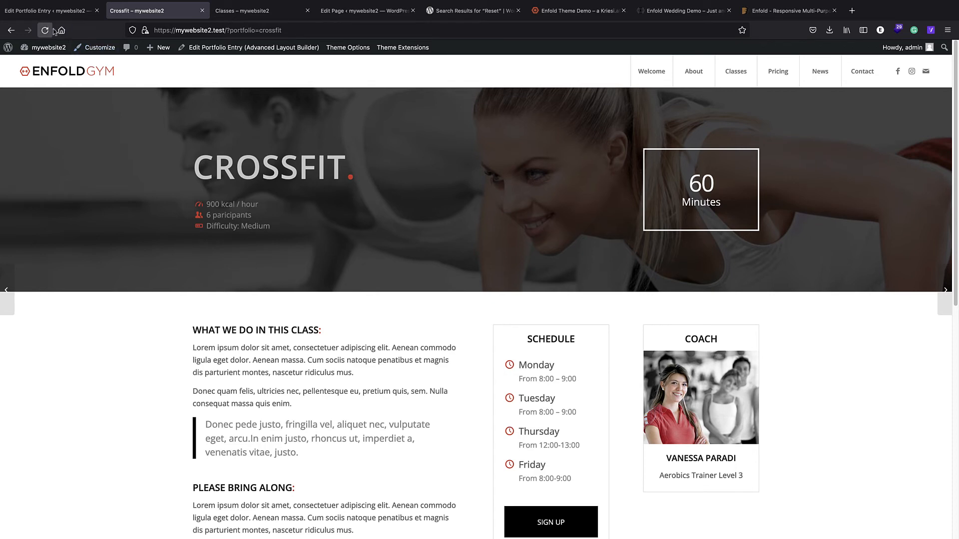
# - Return to the Running & Spinning editor, leave it for the Portfolio Items list and start a new portfolio entry
pyautogui.click(45, 11)
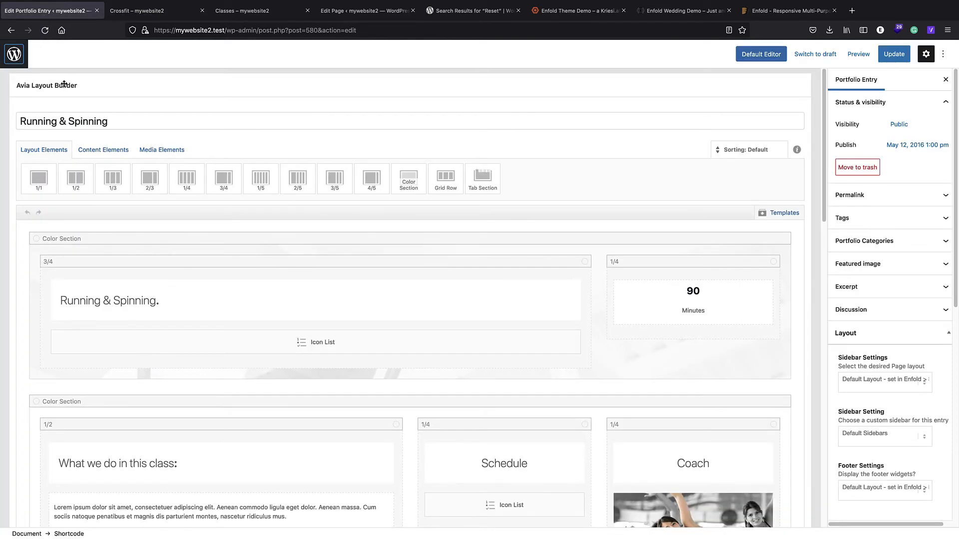
pyautogui.click(23, 59)
pyautogui.click(536, 309)
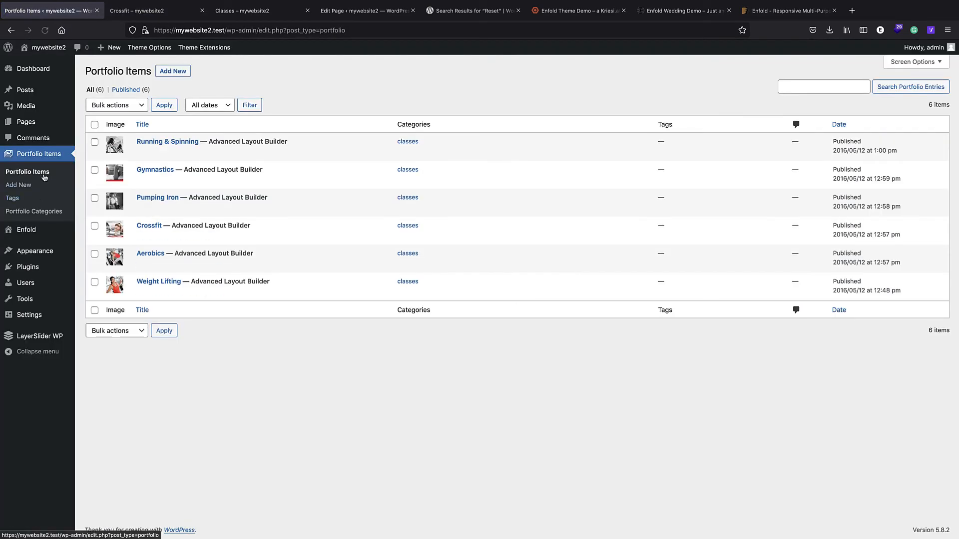
pyautogui.click(173, 72)
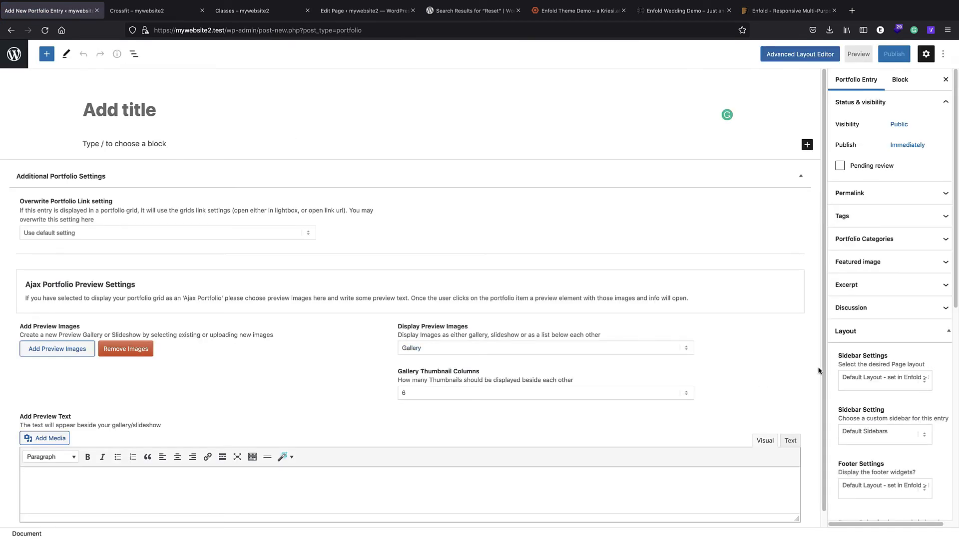
# - Look through the new portfolio entry's layout settings and portfolio categories, and return to the Portfolio Items list
pyautogui.scroll(-8, 850, 210)
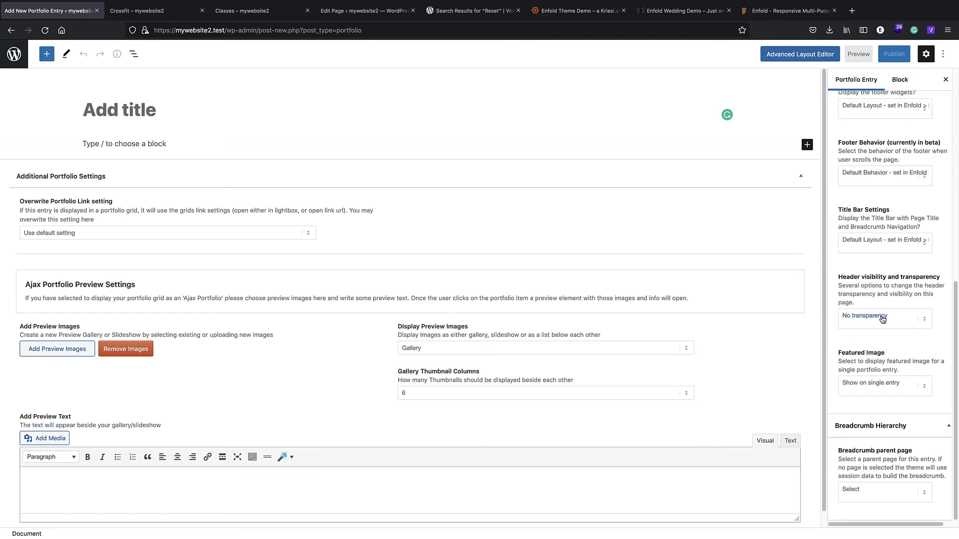
pyautogui.scroll(7, 882, 320)
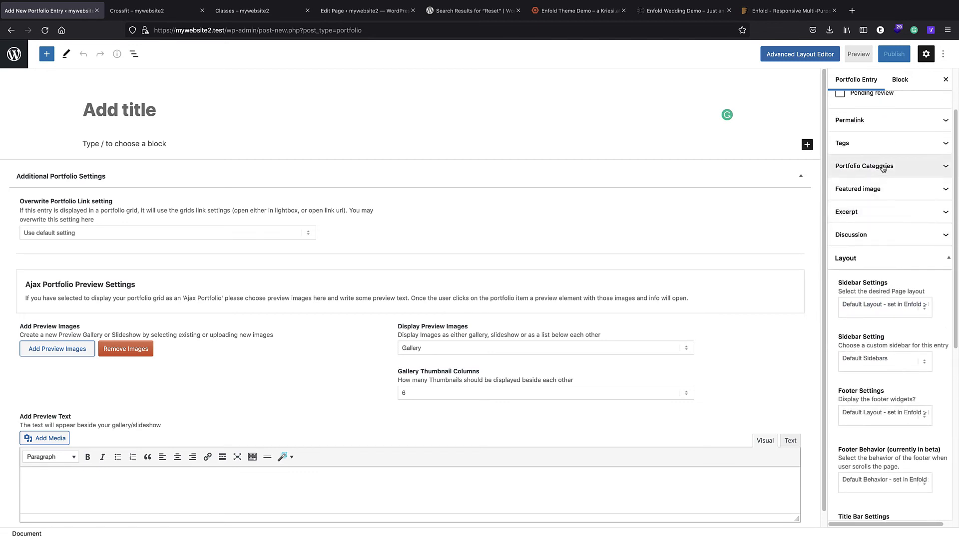
pyautogui.click(883, 168)
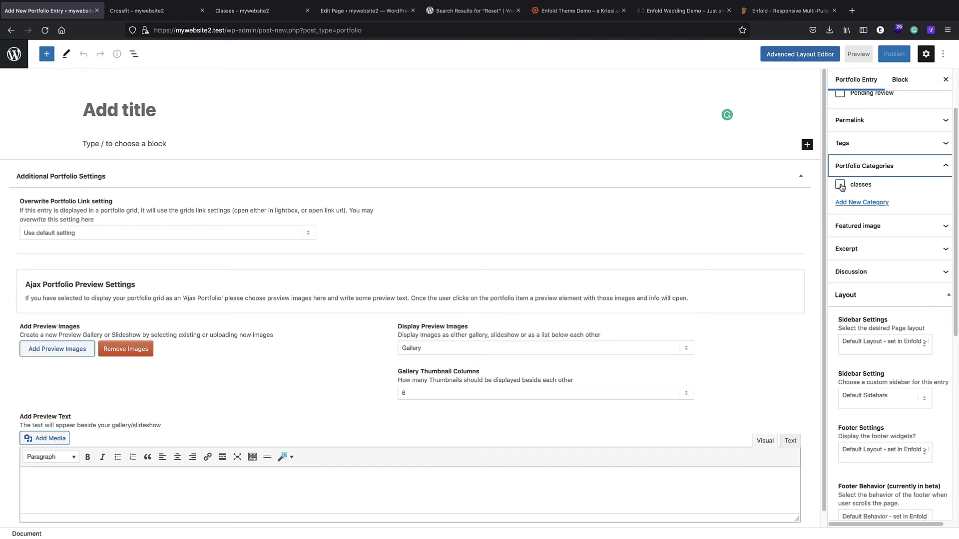
pyautogui.click(9, 52)
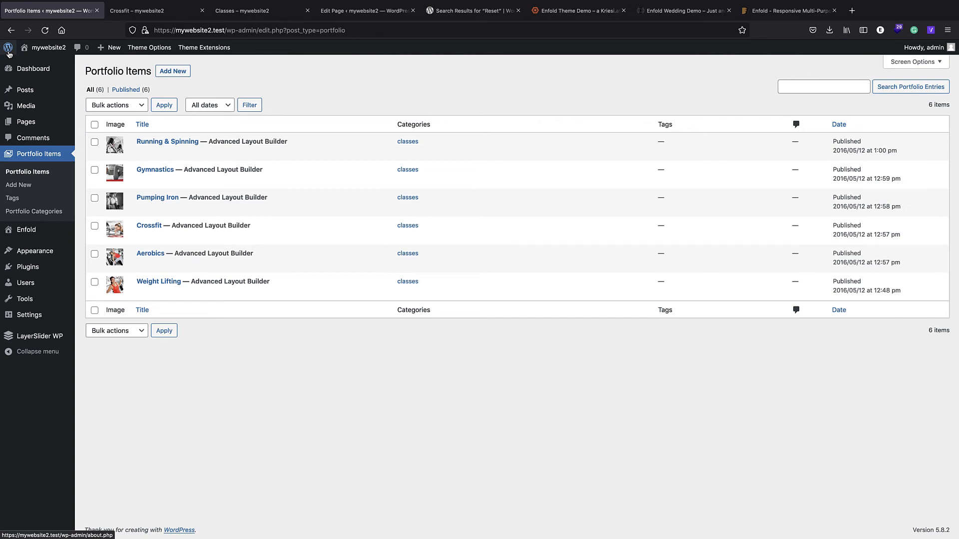
# - Open the Classes page for editing, examine the Masonry element's entry source, and return to the Pages list without saving
pyautogui.click(24, 121)
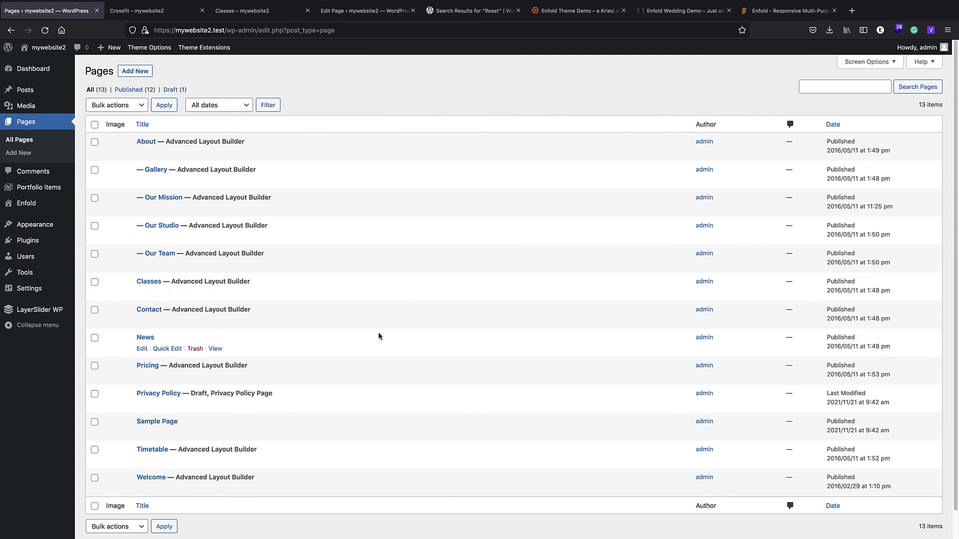
pyautogui.click(143, 283)
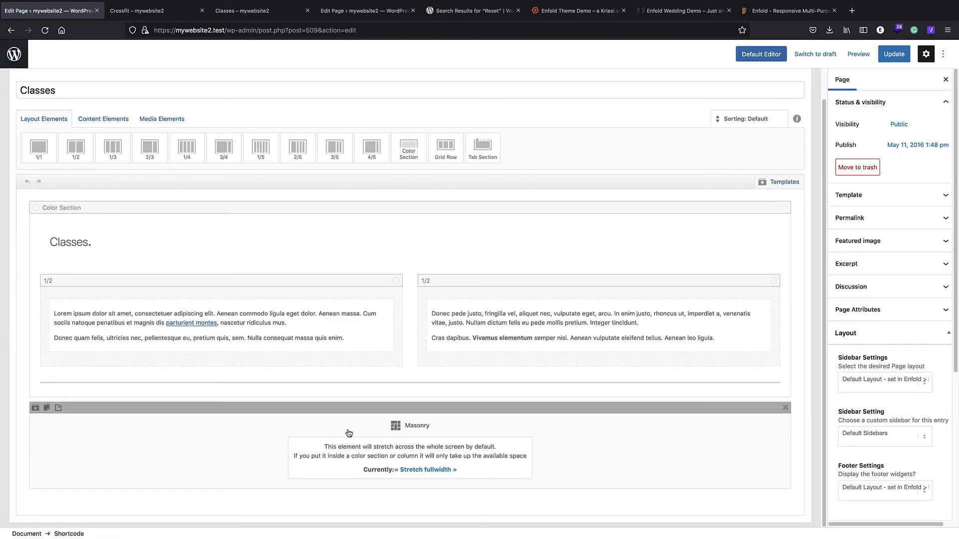
pyautogui.click(340, 431)
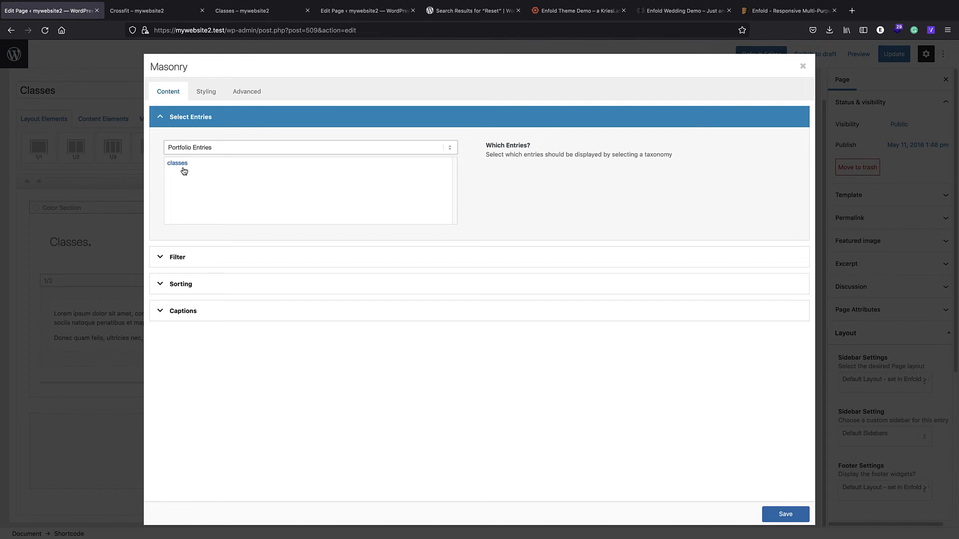
pyautogui.click(221, 148)
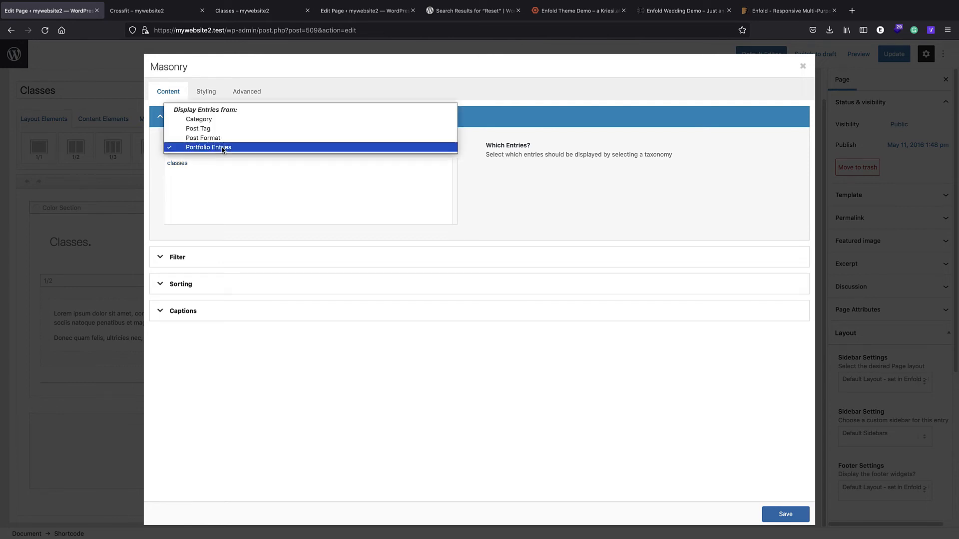
pyautogui.click(222, 148)
pyautogui.click(803, 66)
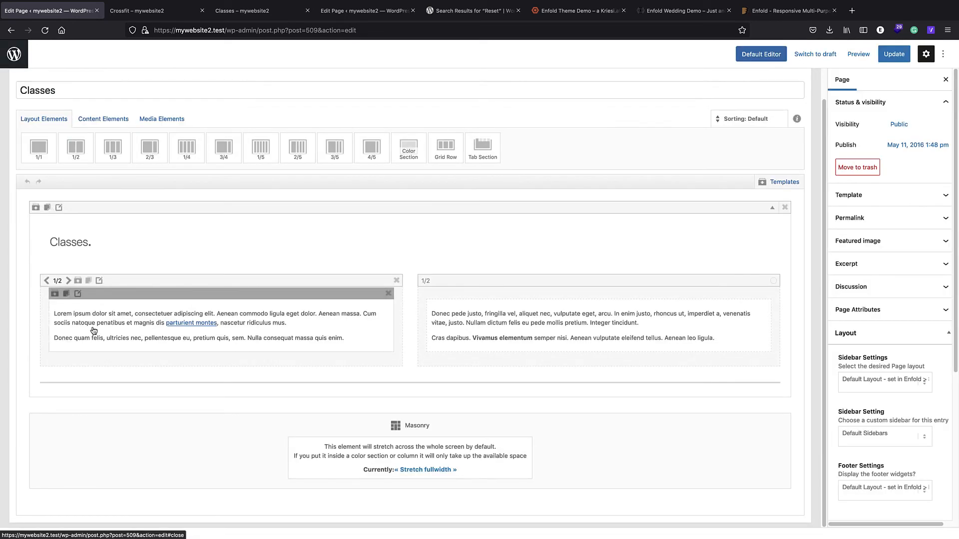
pyautogui.click(7, 56)
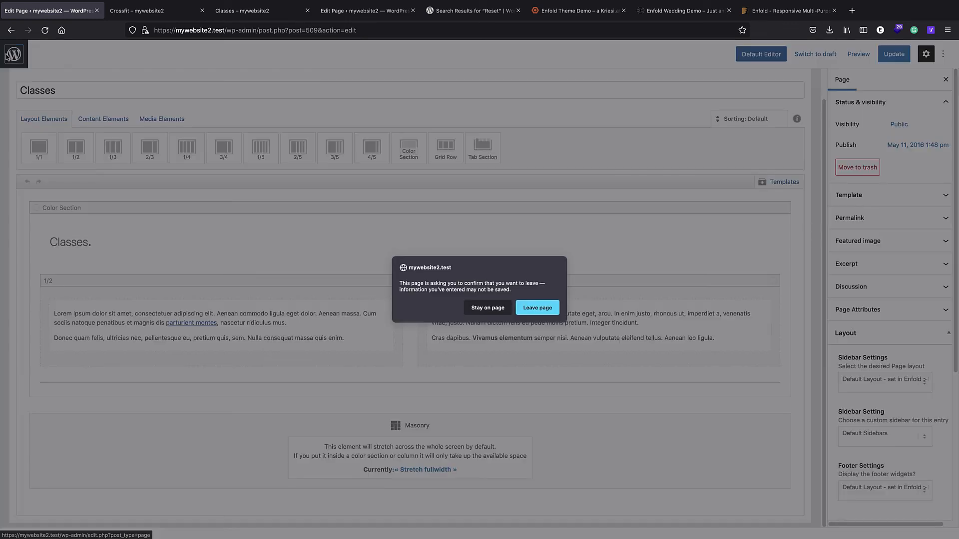
pyautogui.click(529, 310)
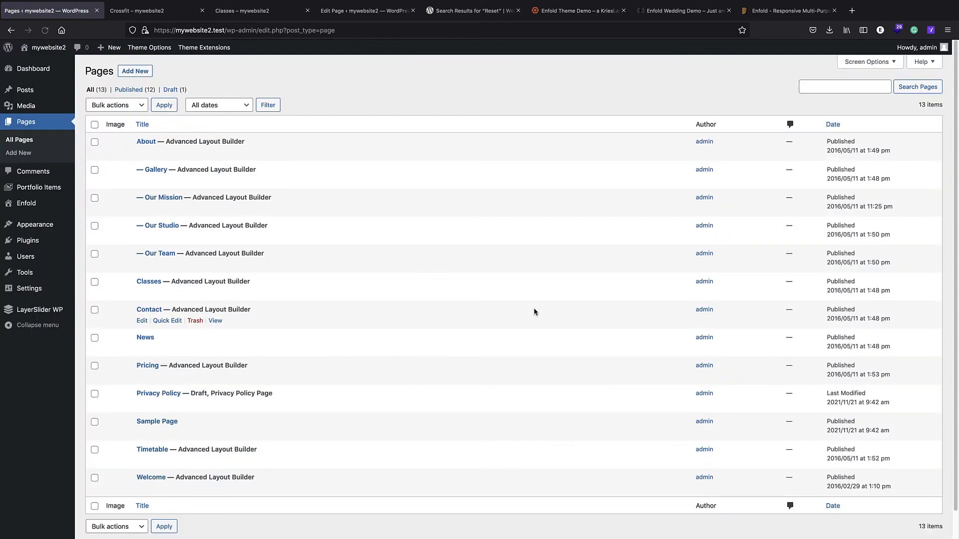
# - Create a new page and switch it to the Advanced Layout Editor
pyautogui.scroll(-1, 532, 311)
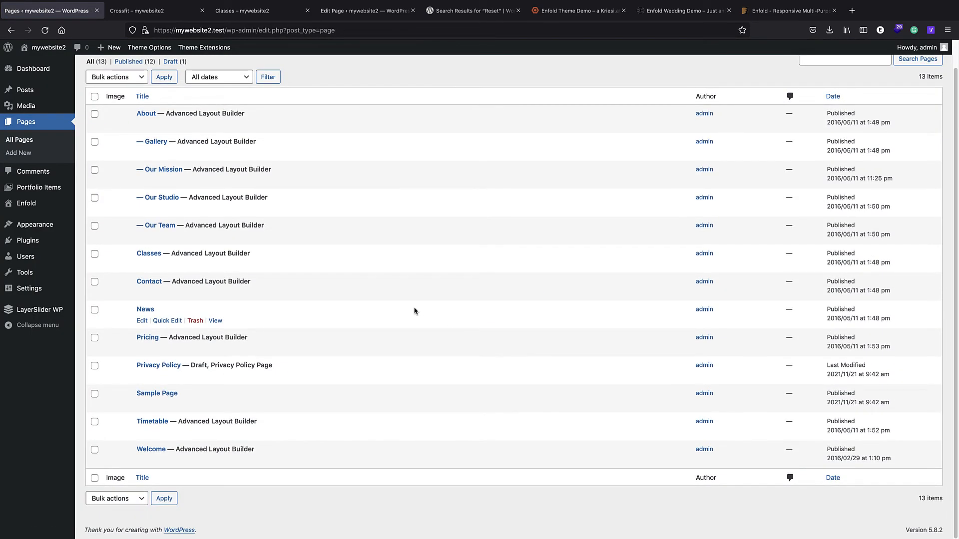
pyautogui.scroll(1, 414, 311)
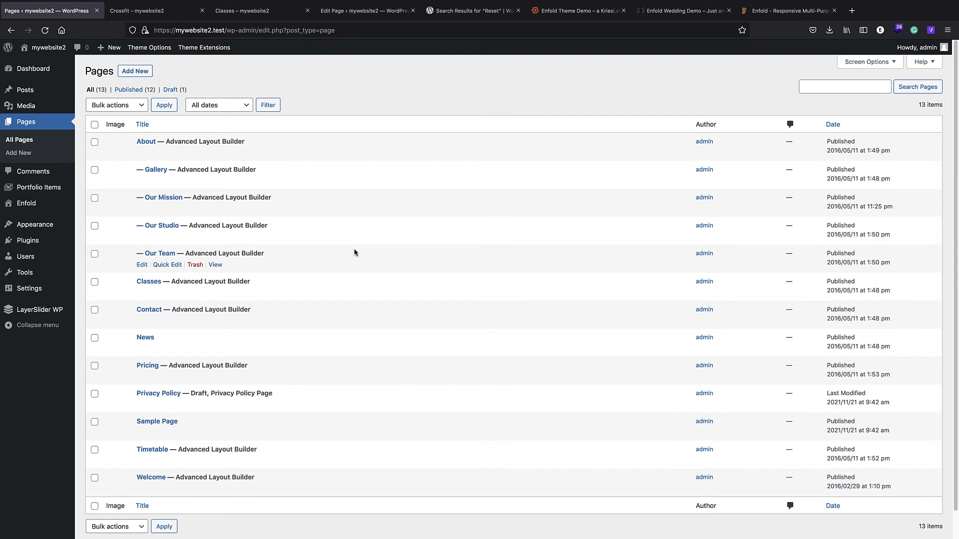
pyautogui.scroll(-1, 166, 423)
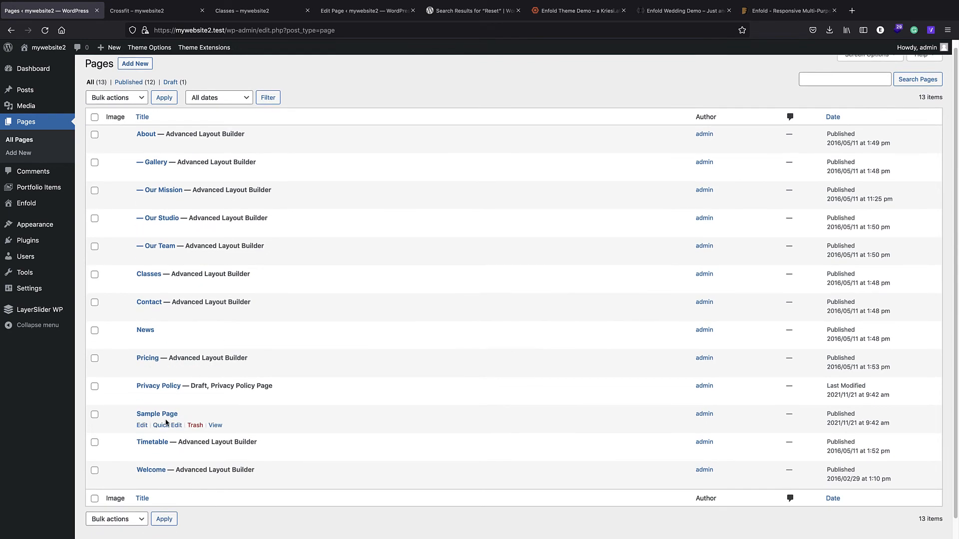
pyautogui.scroll(-1, 166, 423)
pyautogui.scroll(1, 160, 324)
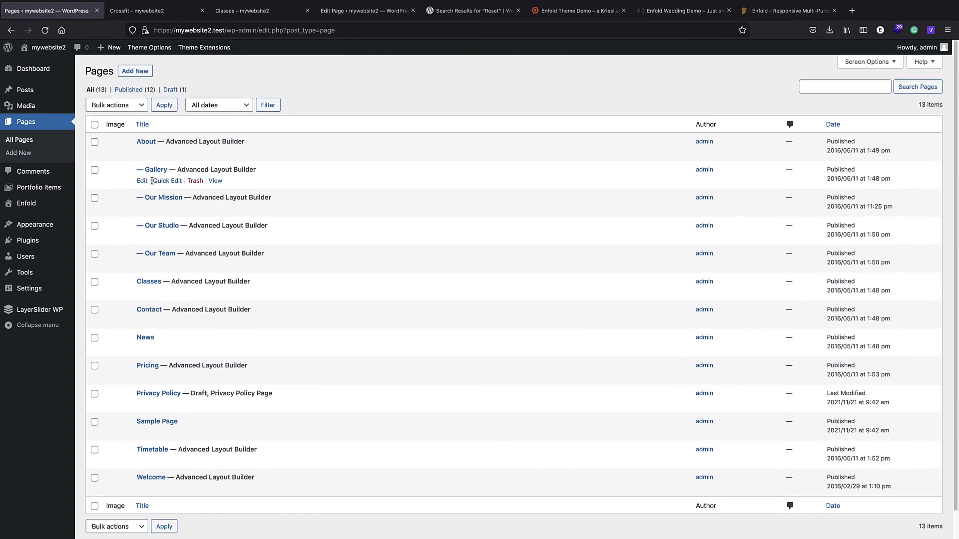
pyautogui.click(128, 70)
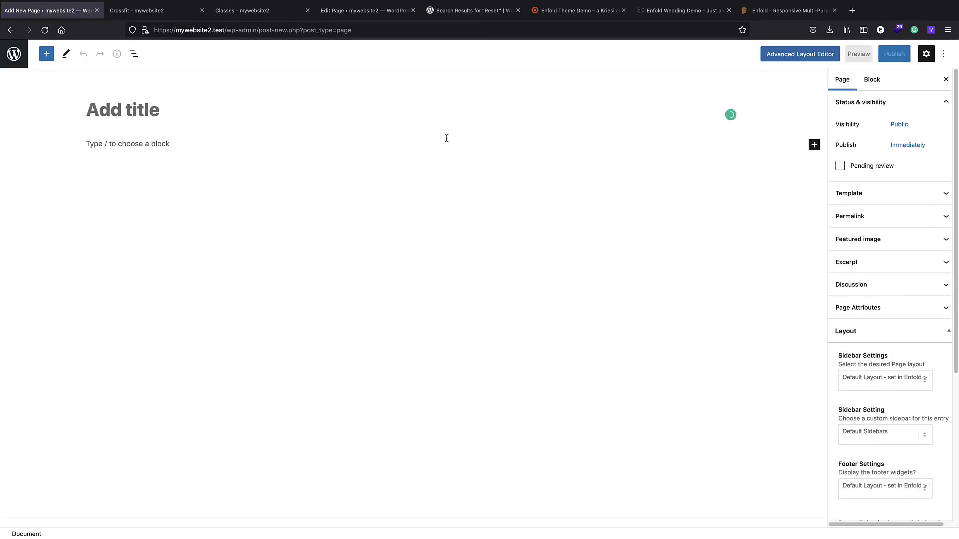
pyautogui.click(784, 58)
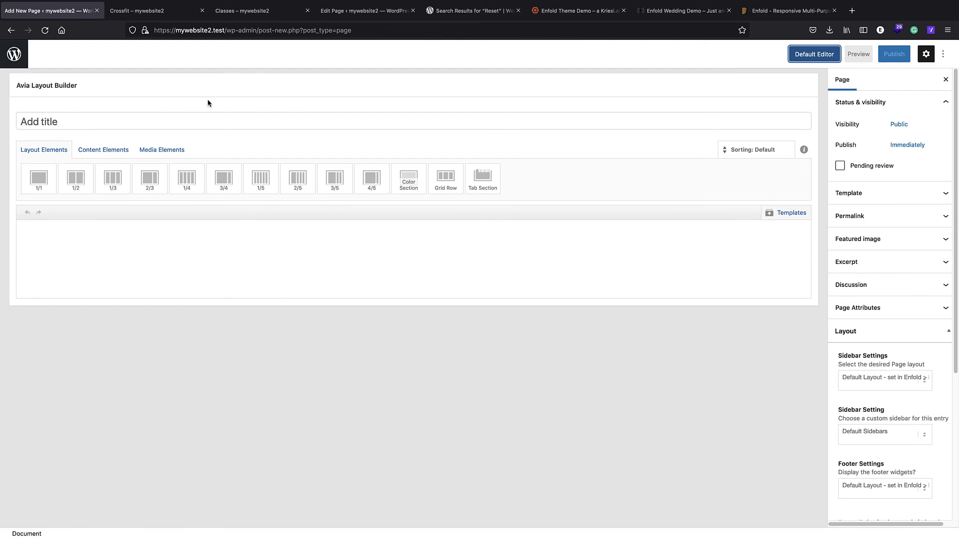
pyautogui.click(96, 152)
pyautogui.click(48, 149)
# - Title the new page "my sample page"
pyautogui.click(53, 125)
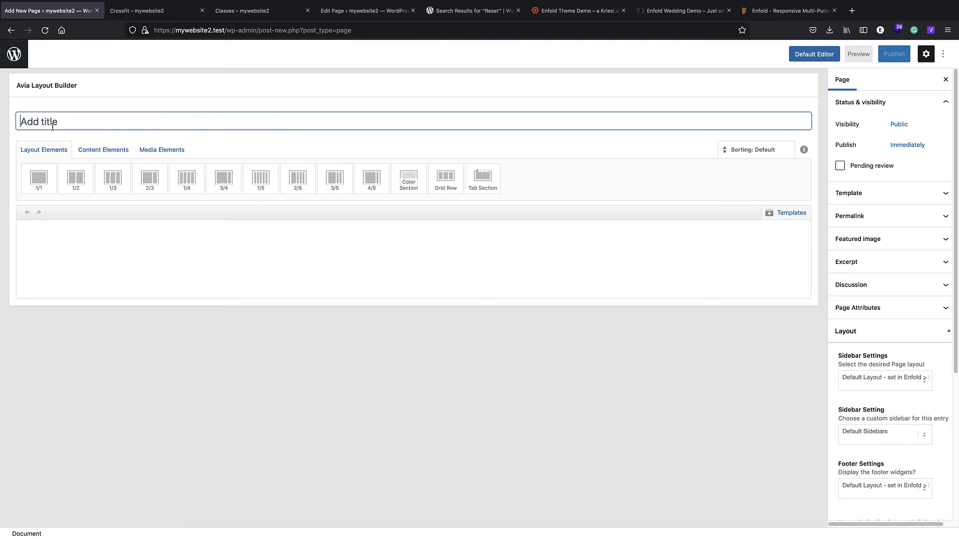
pyautogui.write('sampl')
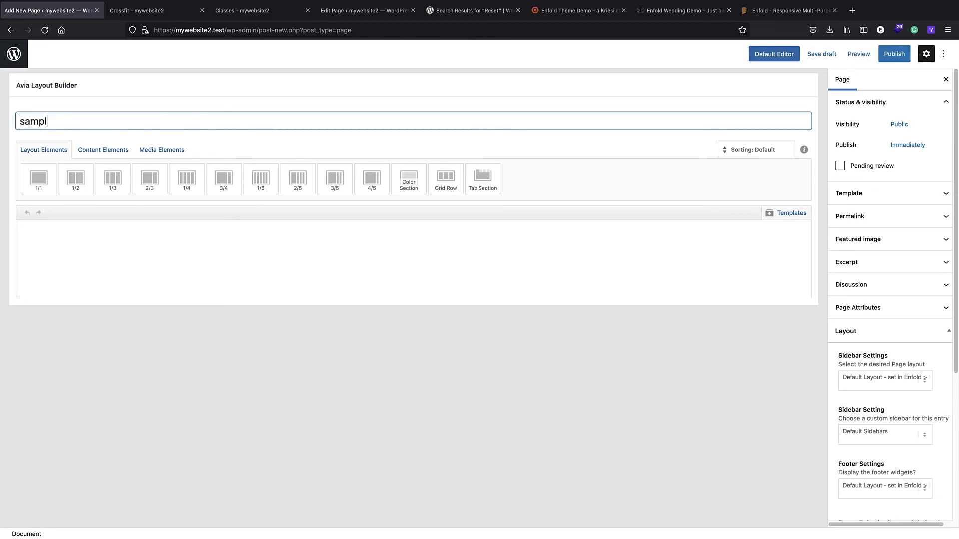
pyautogui.write('e page')
pyautogui.write('my')
pyautogui.click(133, 162)
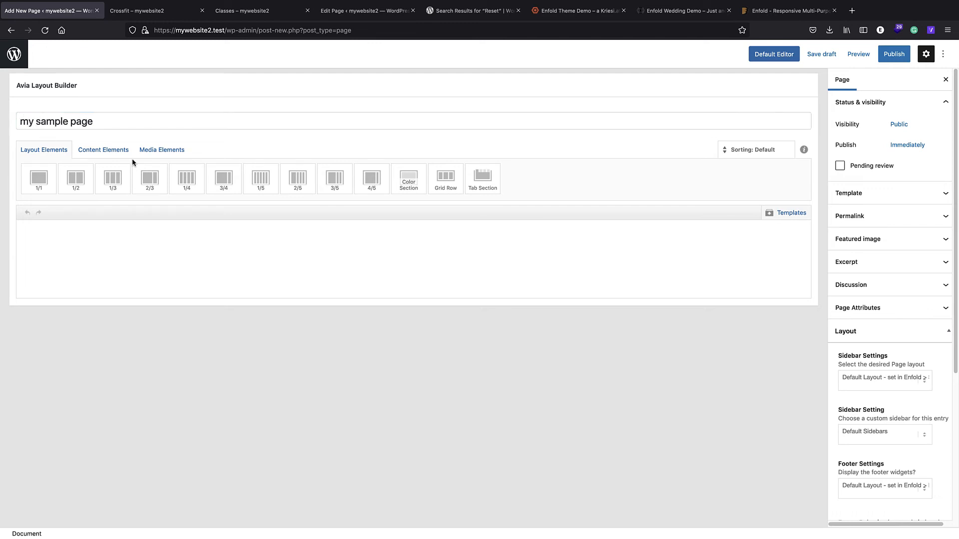
# - Add a Fullwidth Easy Slider media element to the empty page canvas
pyautogui.click(149, 154)
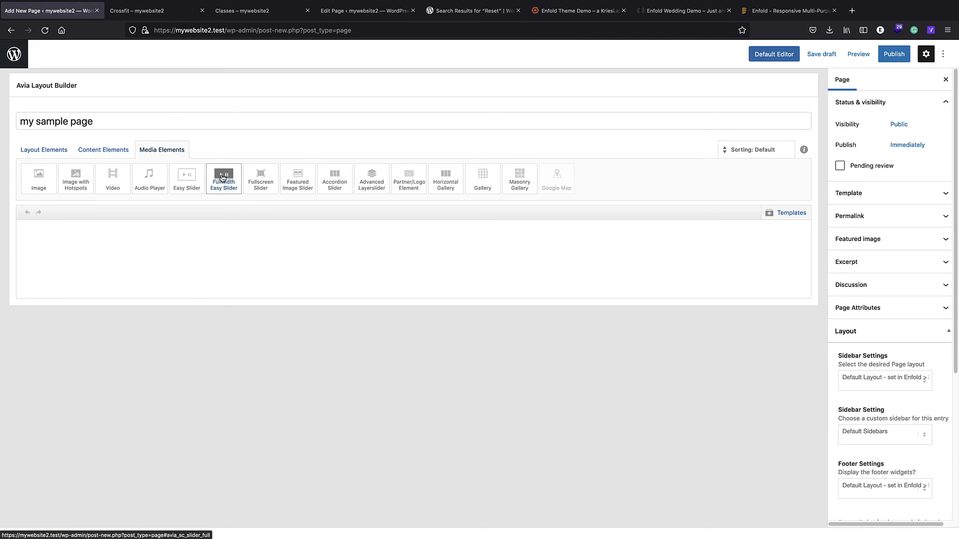
pyautogui.moveTo(223, 177); pyautogui.dragTo(310, 261)
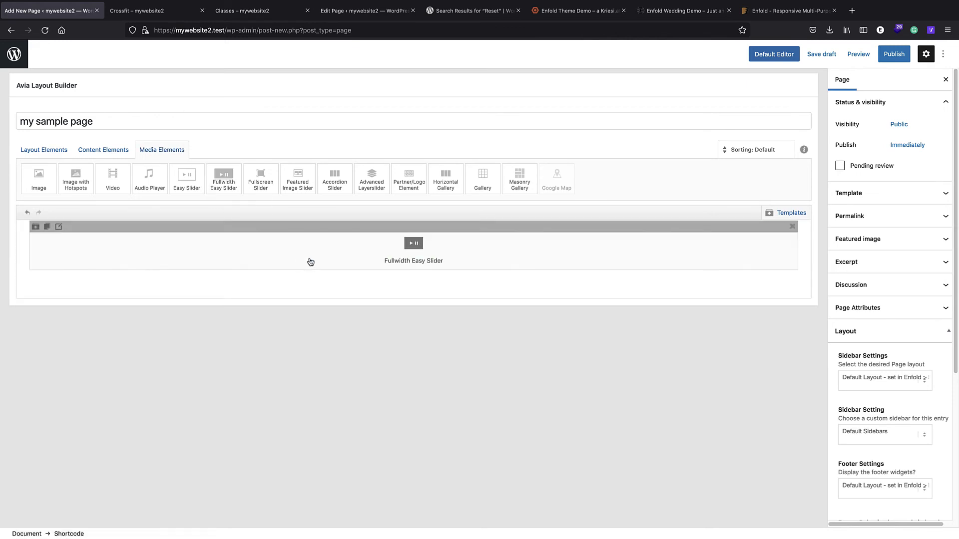
pyautogui.click(384, 255)
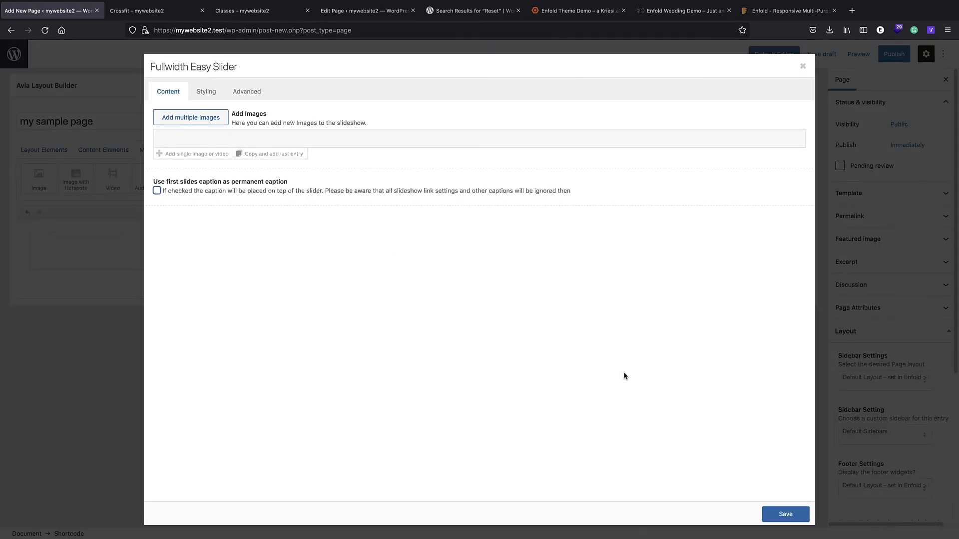
pyautogui.press('Escape')
# - Insert four gym photos from the media library into the Fullwidth Easy Slider as slides
pyautogui.click(362, 263)
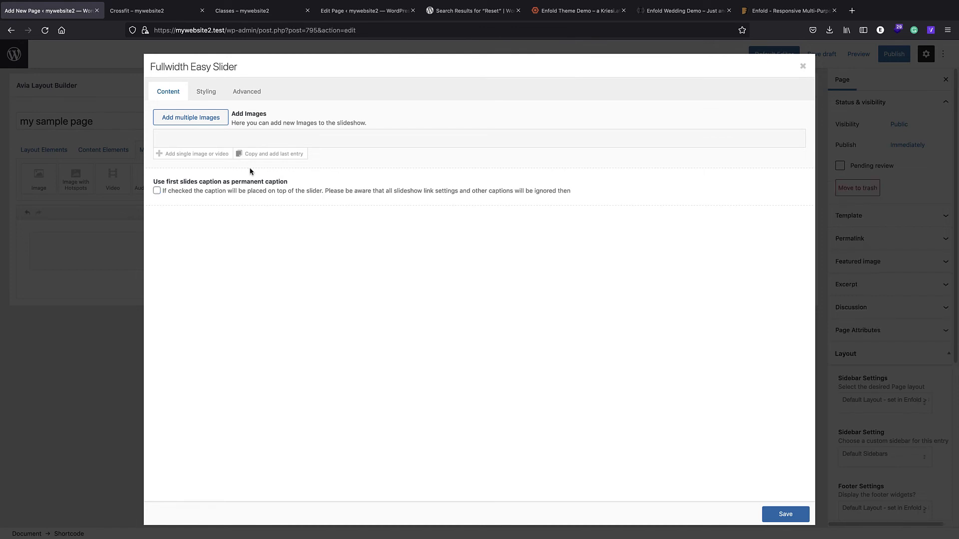
pyautogui.click(190, 121)
pyautogui.click(400, 189)
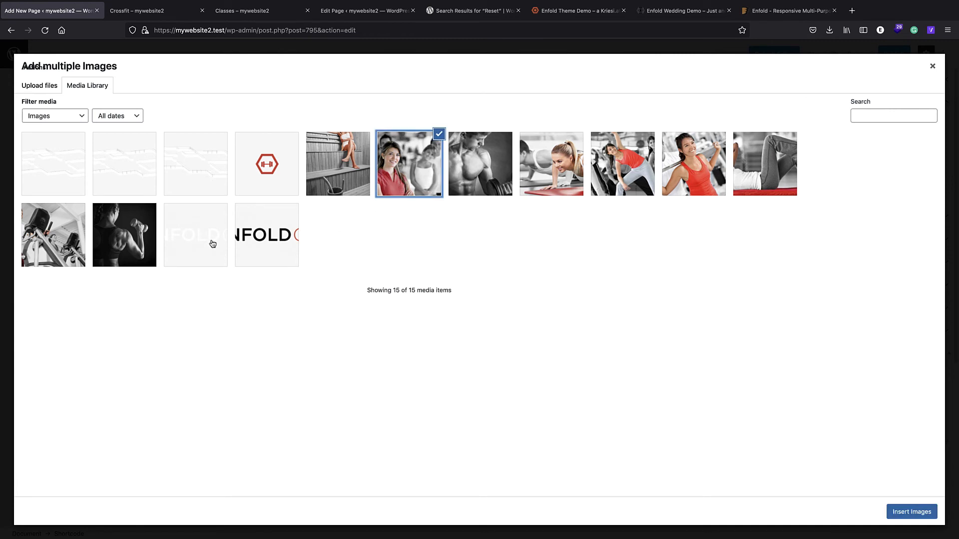
pyautogui.click(146, 245)
pyautogui.click(554, 167)
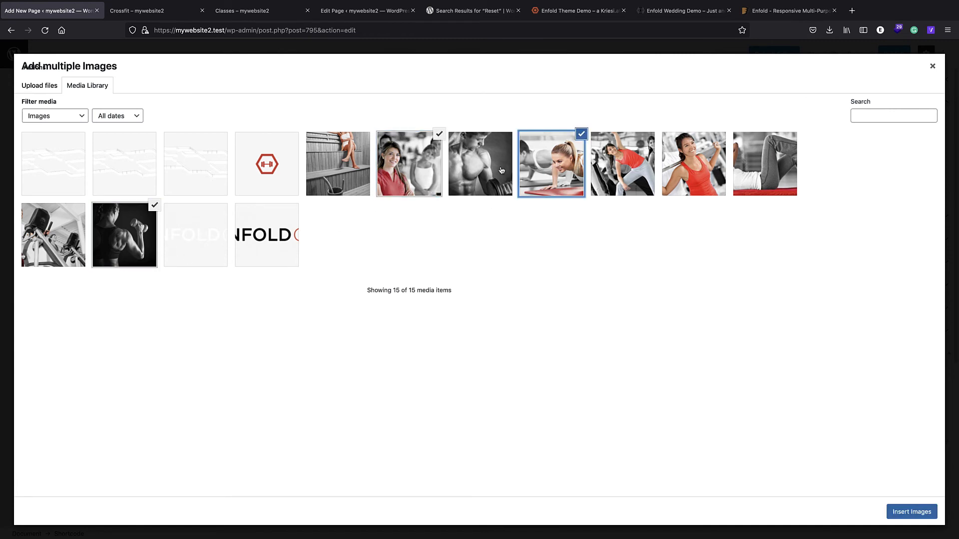
pyautogui.click(499, 170)
pyautogui.click(911, 512)
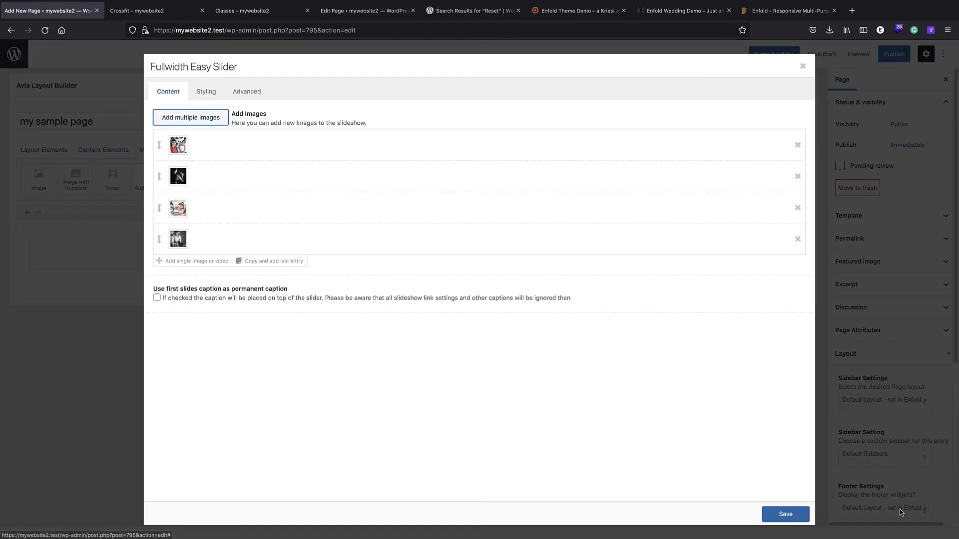
# - Give the first slide the caption title "this is a caption!" and the caption text "this is the caption text!"
pyautogui.click(254, 156)
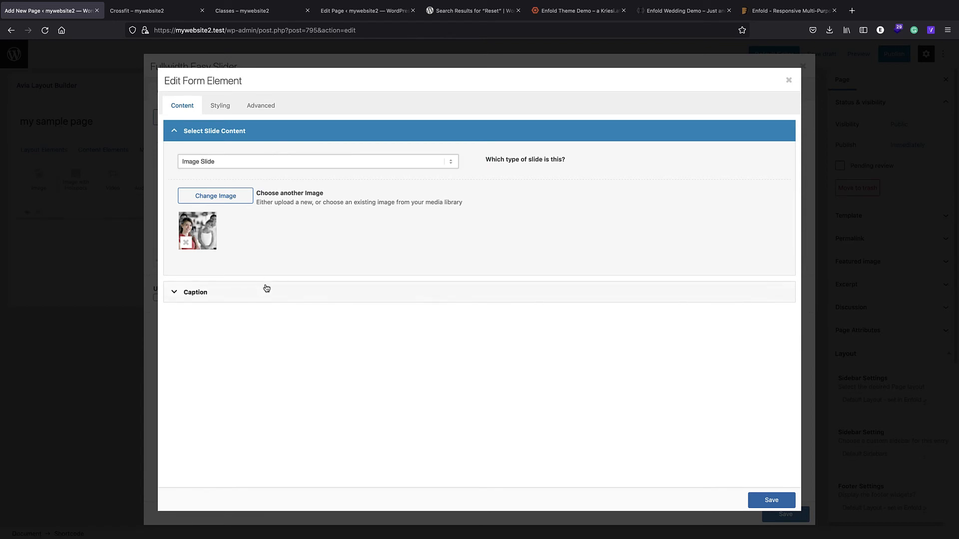
pyautogui.click(265, 289)
pyautogui.click(220, 194)
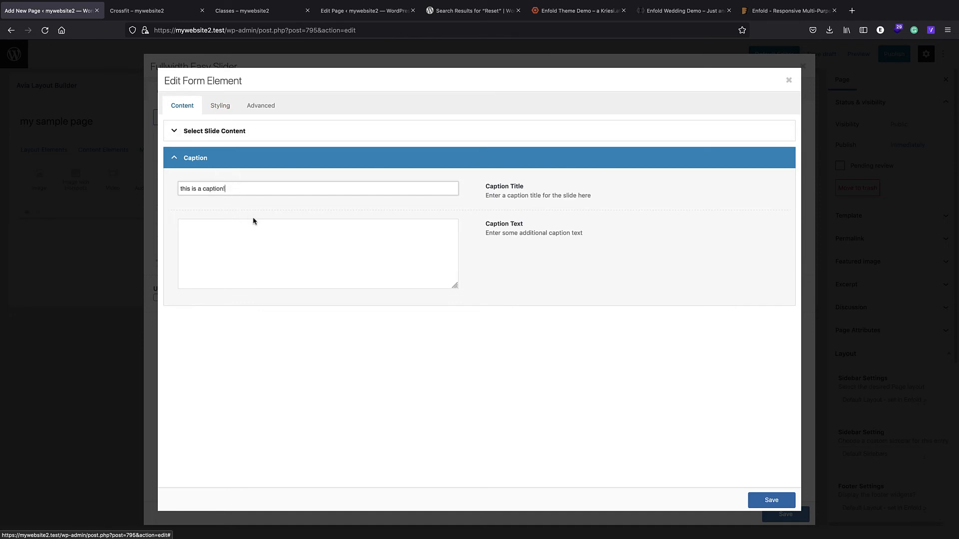
pyautogui.click(224, 225)
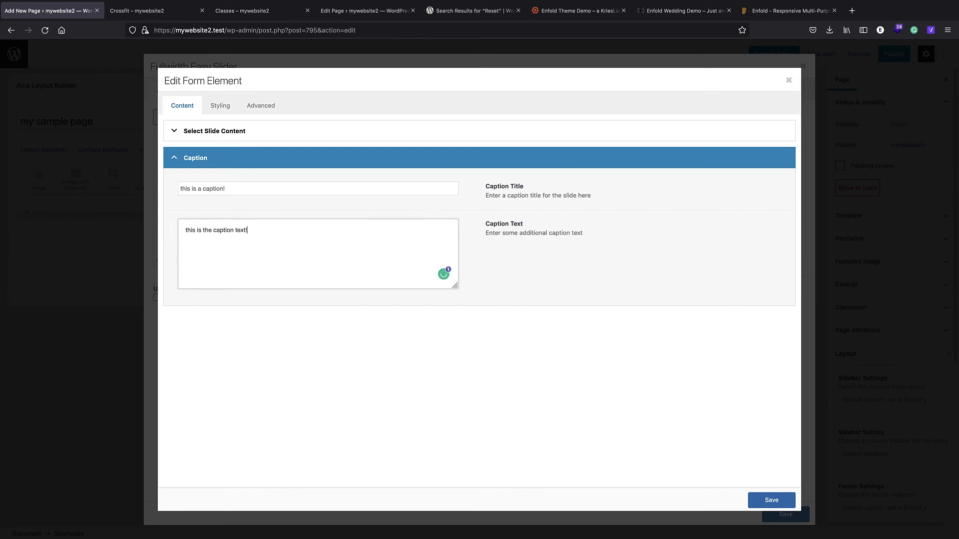
# - Set the first slide's caption positioning to Center without Frame
pyautogui.click(220, 106)
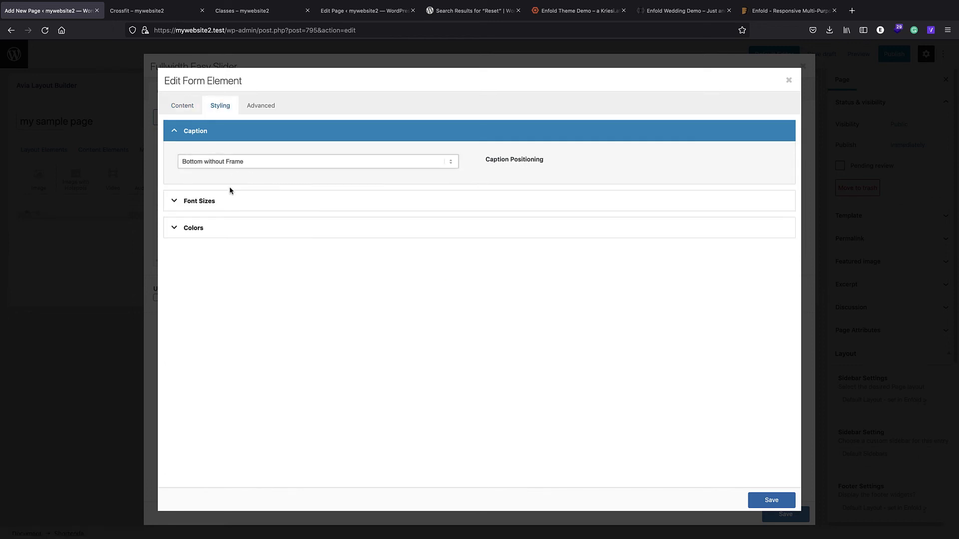
pyautogui.click(230, 166)
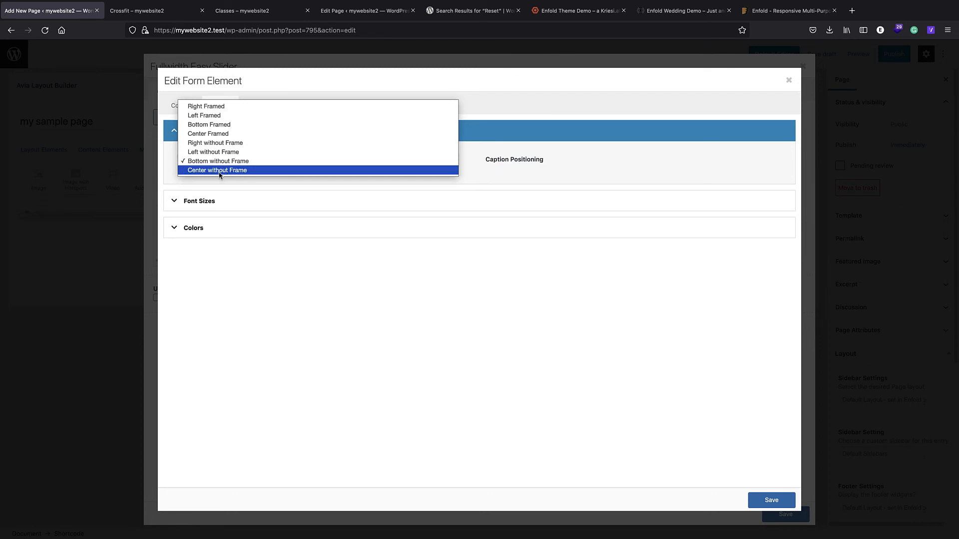
pyautogui.click(218, 170)
# - Set the first slide's caption title font size to 82px
pyautogui.click(221, 205)
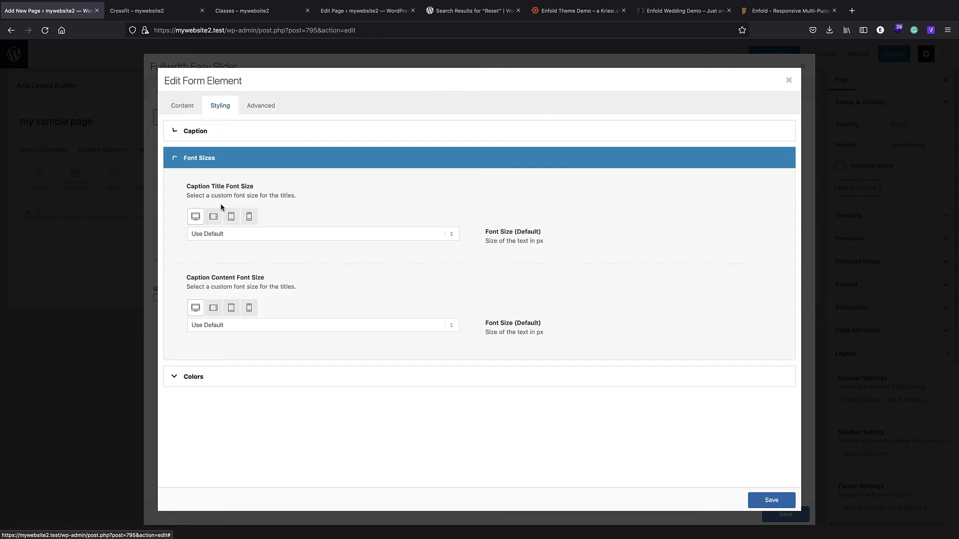
pyautogui.click(248, 240)
pyautogui.scroll(-10, 242, 310)
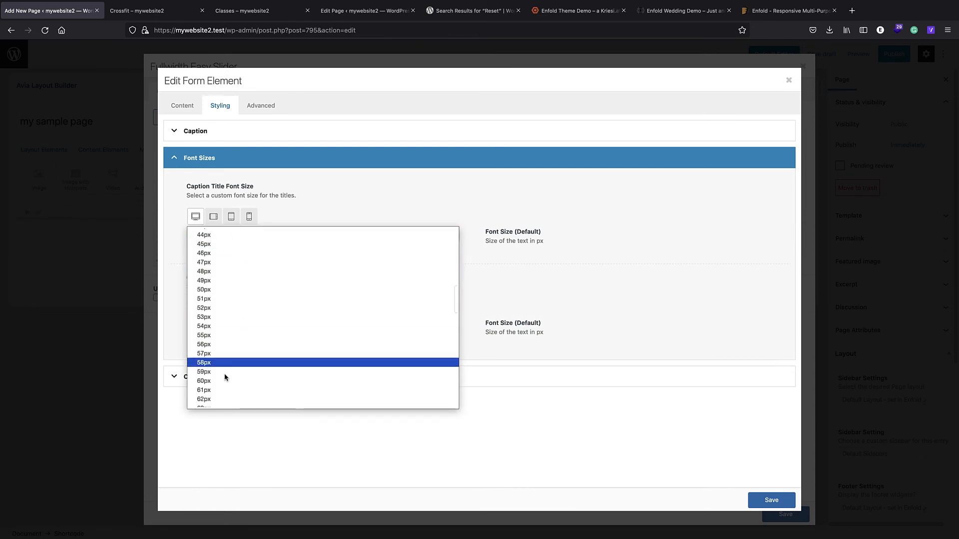
pyautogui.scroll(-2, 219, 386)
pyautogui.scroll(-2, 217, 389)
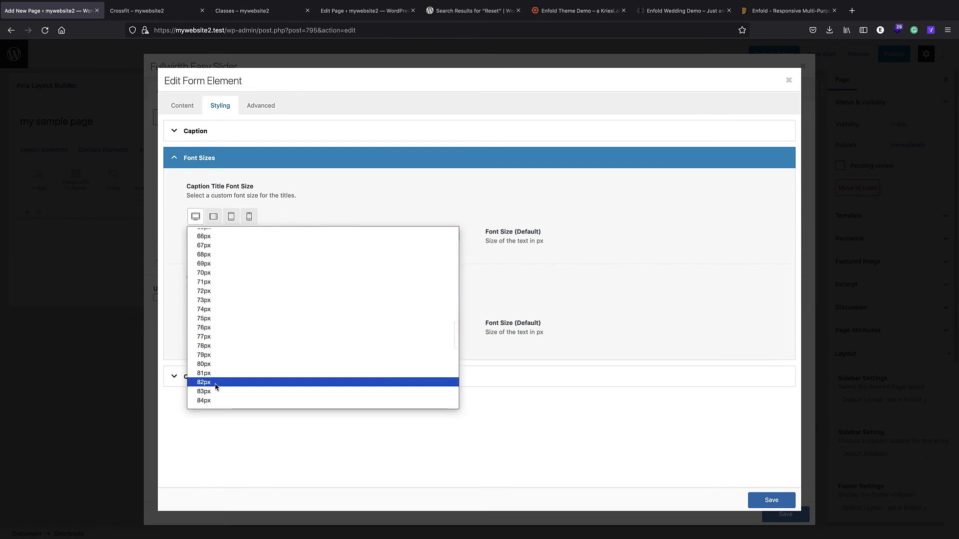
pyautogui.click(213, 383)
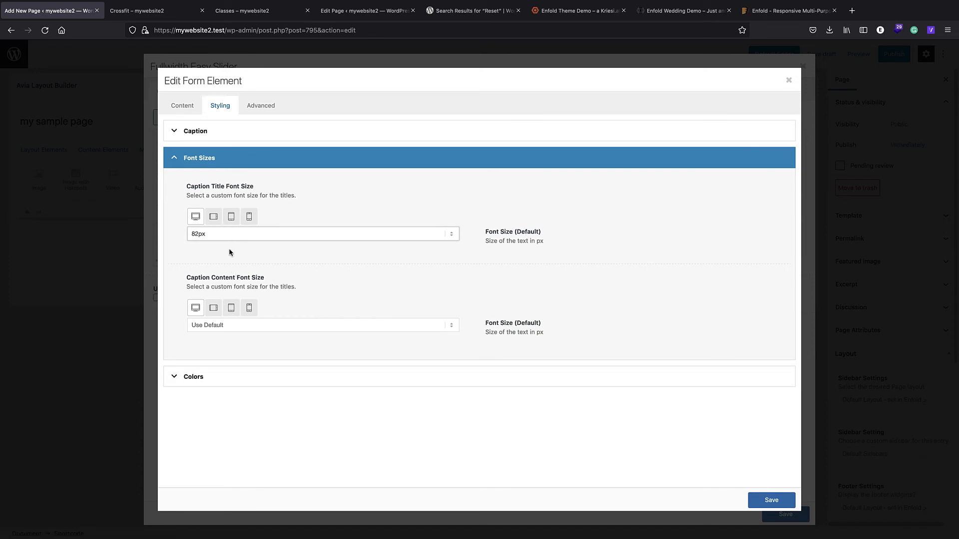
# - Enable an overlay with color #4ecac2 on the first slide, and save the slide and the slider
pyautogui.click(252, 109)
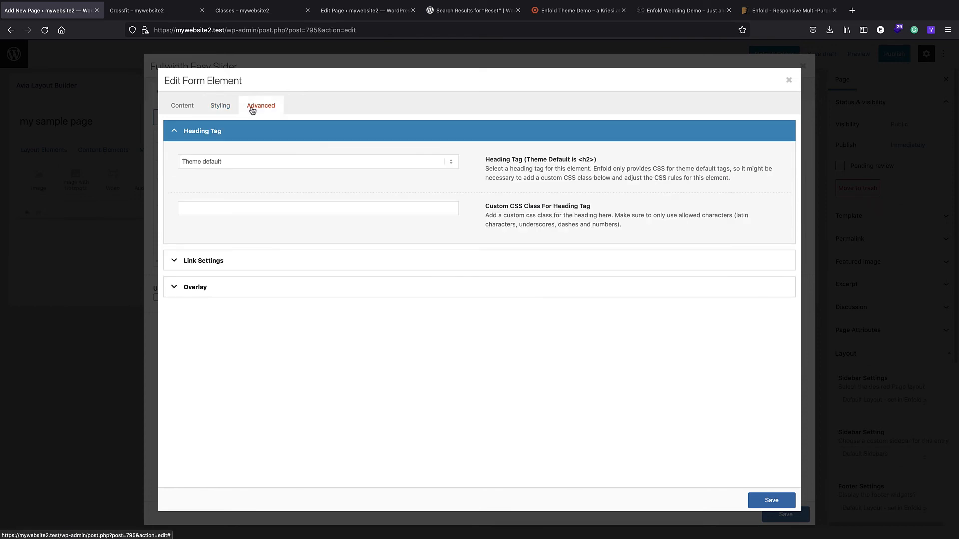
pyautogui.click(213, 115)
pyautogui.click(256, 111)
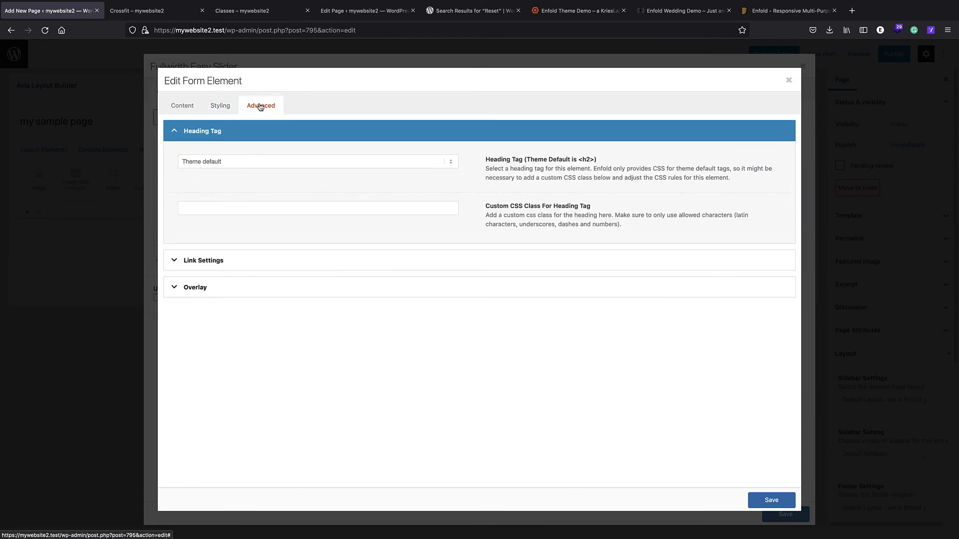
pyautogui.click(214, 286)
pyautogui.click(181, 222)
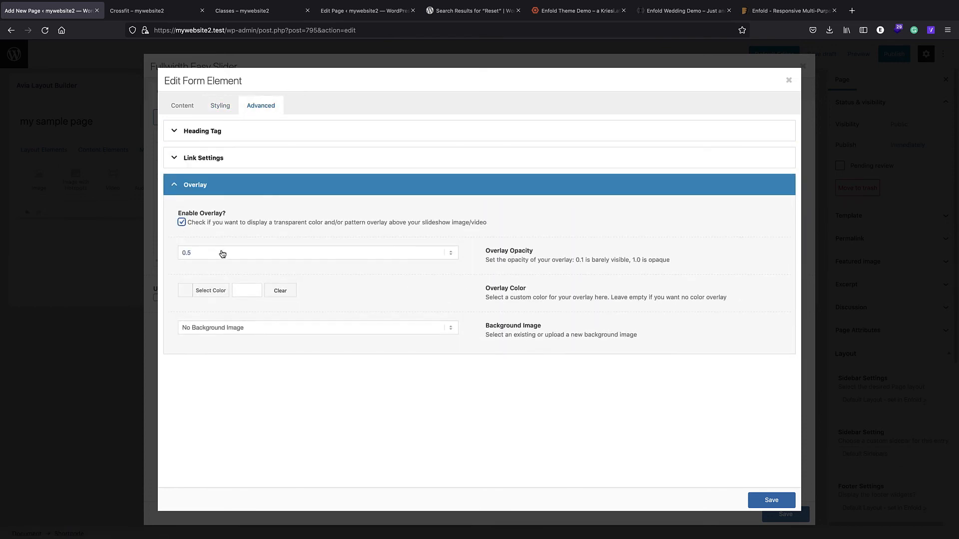
pyautogui.click(189, 290)
pyautogui.click(266, 396)
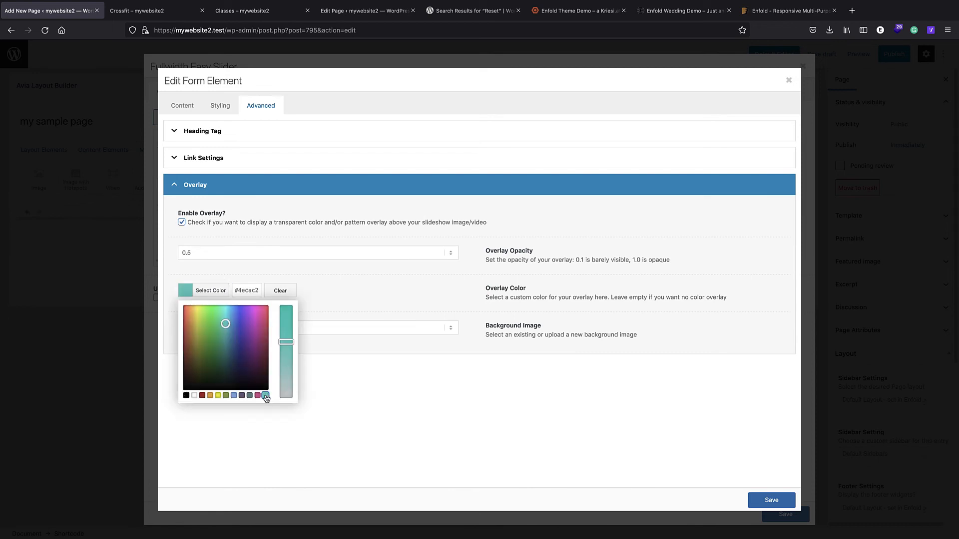
pyautogui.click(779, 500)
pyautogui.click(785, 515)
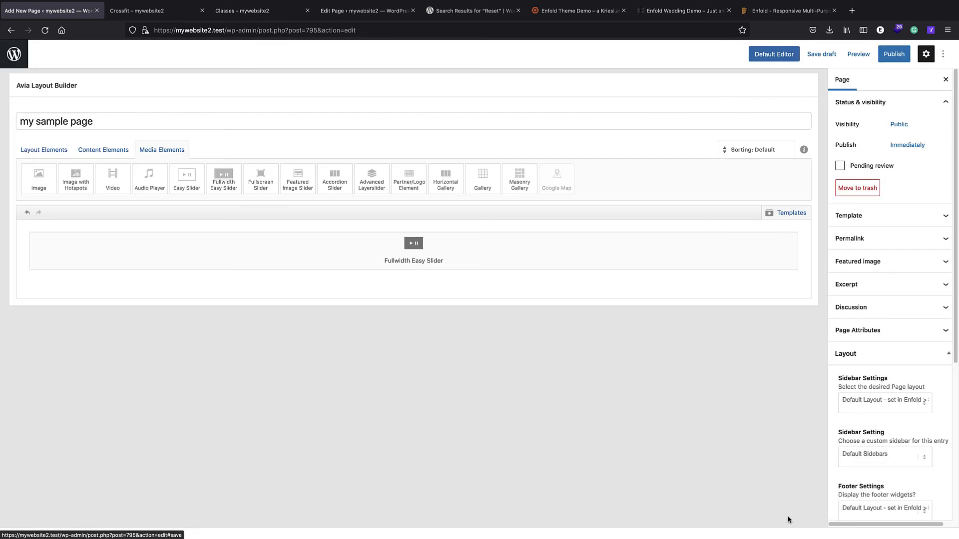
# - Publish the sample page and open the live page in a new browser tab
pyautogui.click(886, 59)
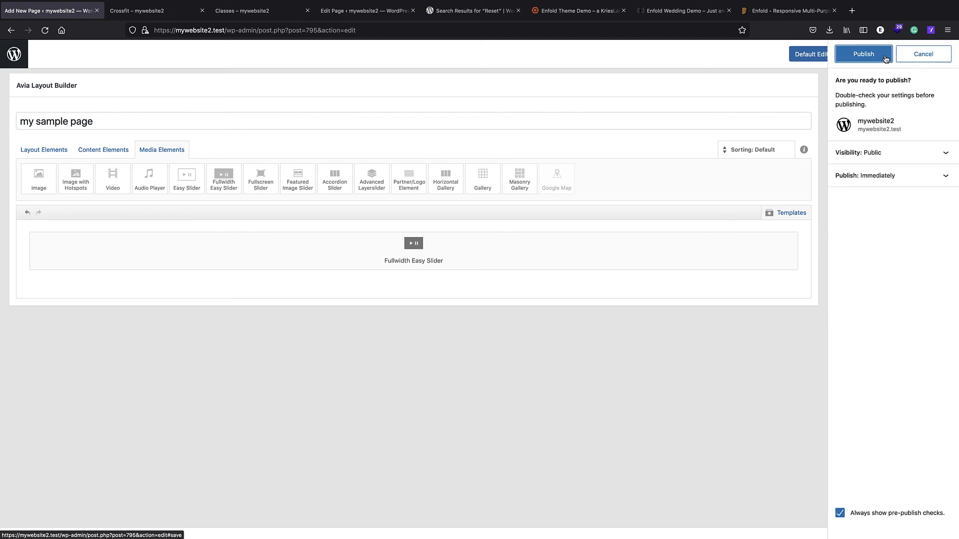
pyautogui.click(860, 56)
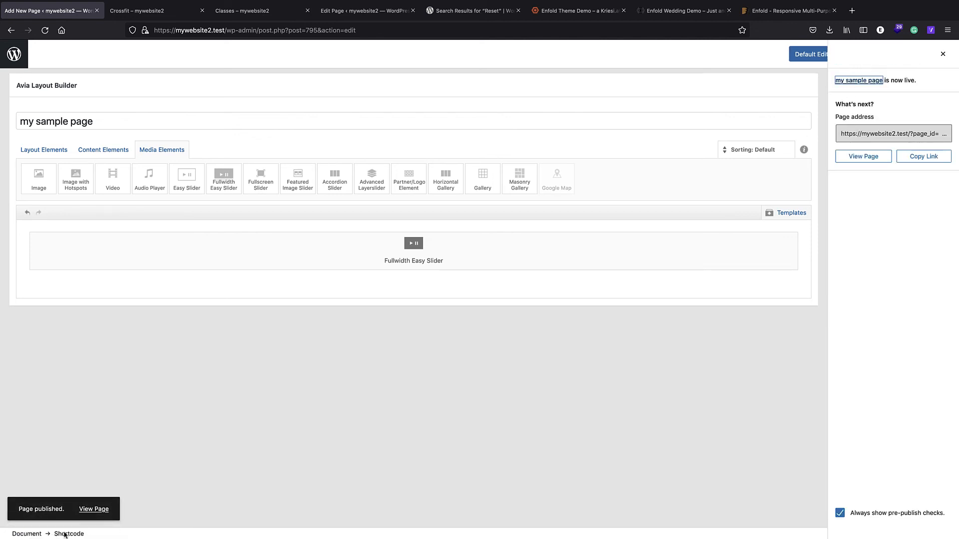
pyautogui.rightClick(95, 509)
pyautogui.click(125, 422)
pyautogui.click(108, 16)
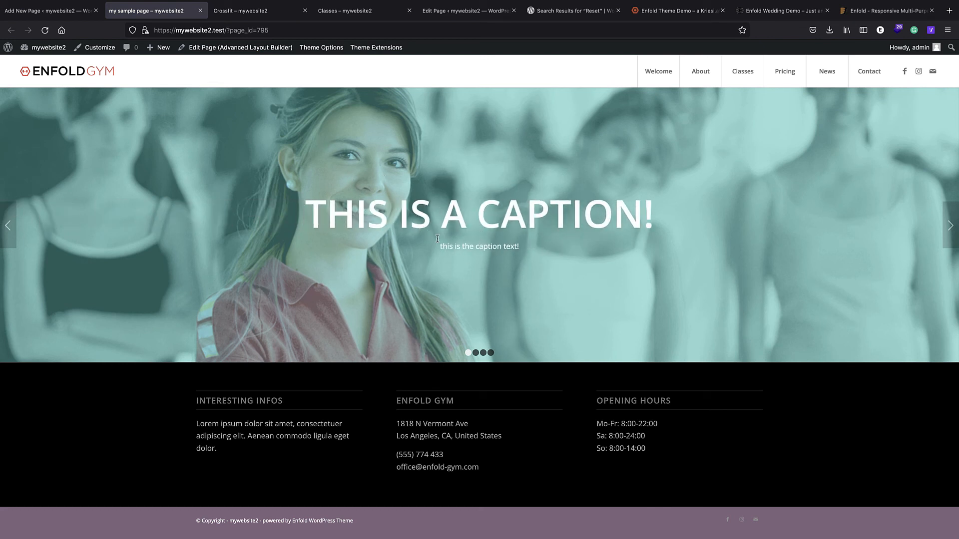
# - Browse forward through the slides on the live page and return to the captioned first slide
pyautogui.click(952, 233)
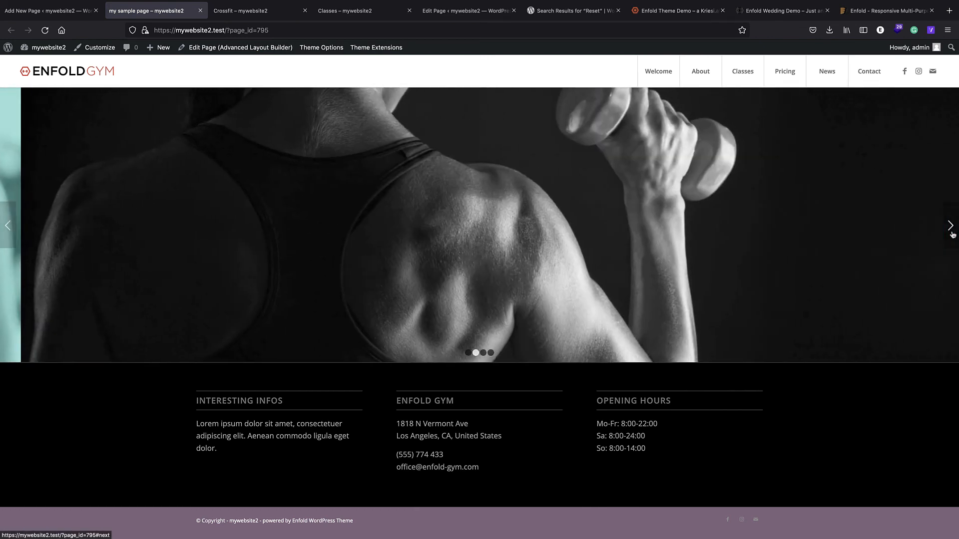
pyautogui.click(950, 235)
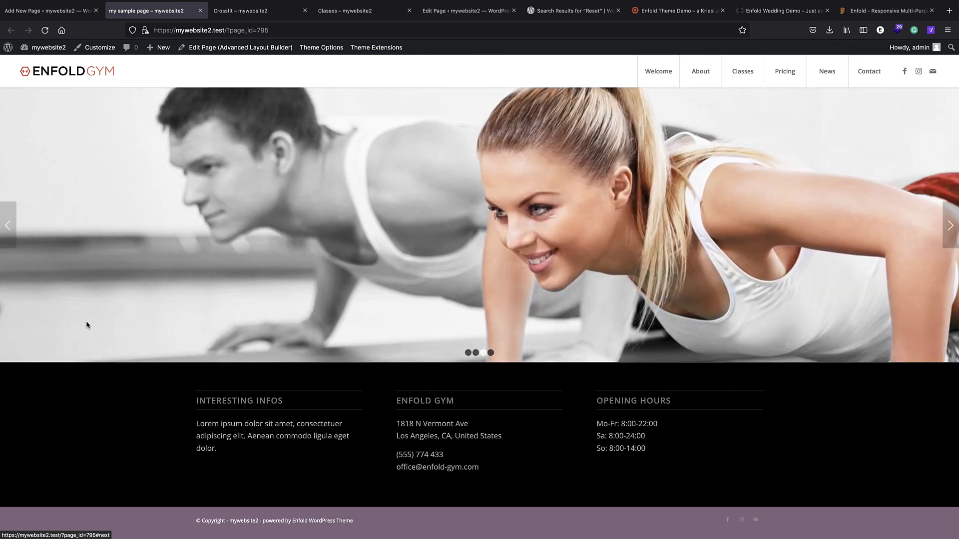
pyautogui.click(8, 225)
pyautogui.click(8, 226)
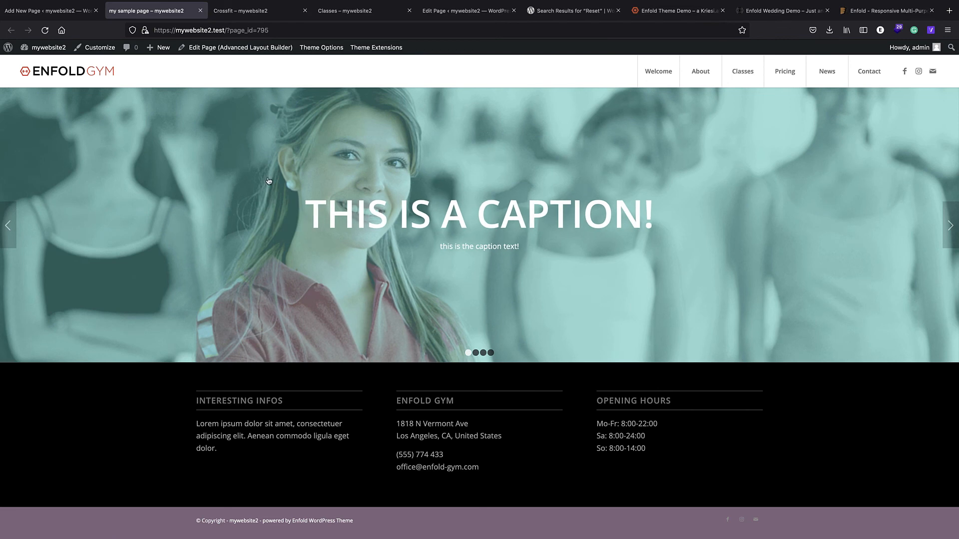
# - Back in the page editor, review the Fullwidth Easy Slider's styling, privacy and animation options, including the transition choices, and close its settings
pyautogui.hotkey('ctrl', 'shift', 'Tab')
pyautogui.click(382, 252)
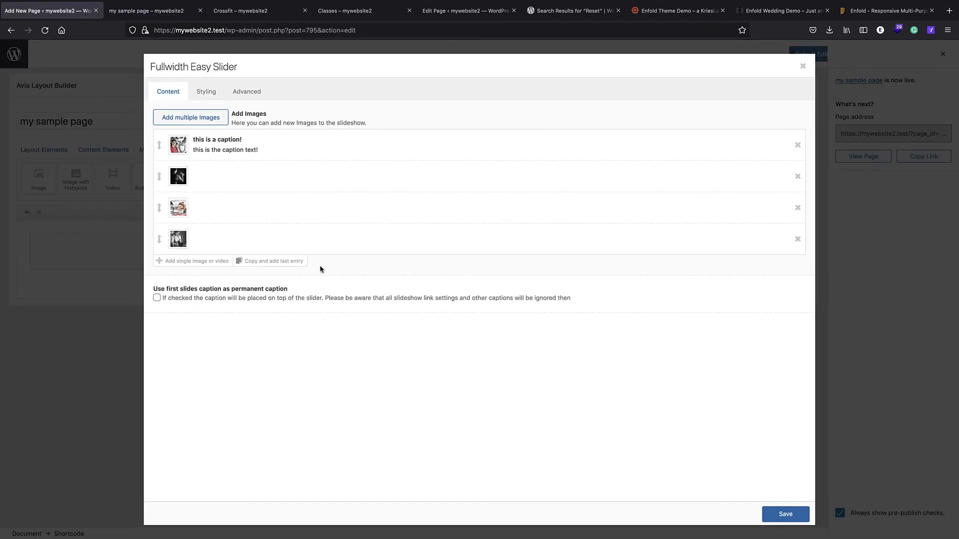
pyautogui.click(206, 93)
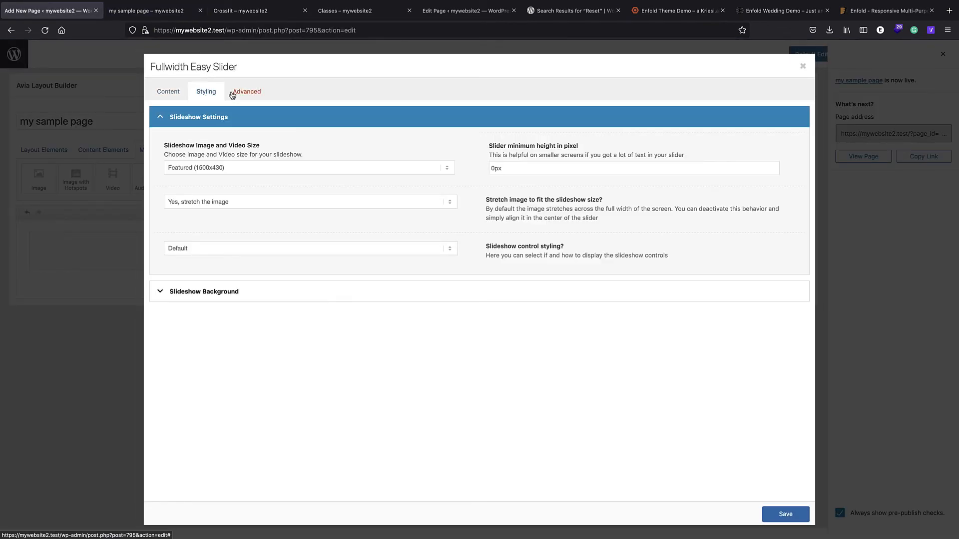
pyautogui.click(240, 93)
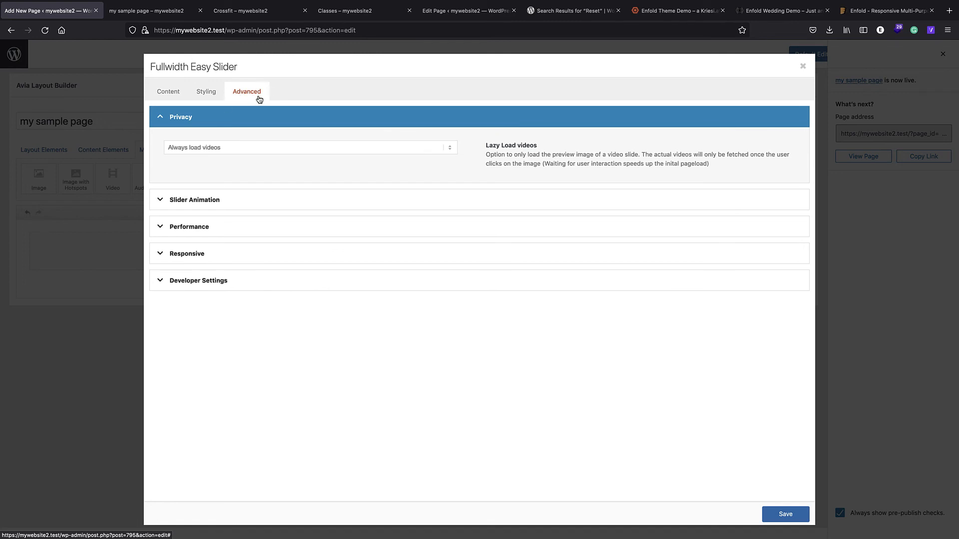
pyautogui.click(208, 208)
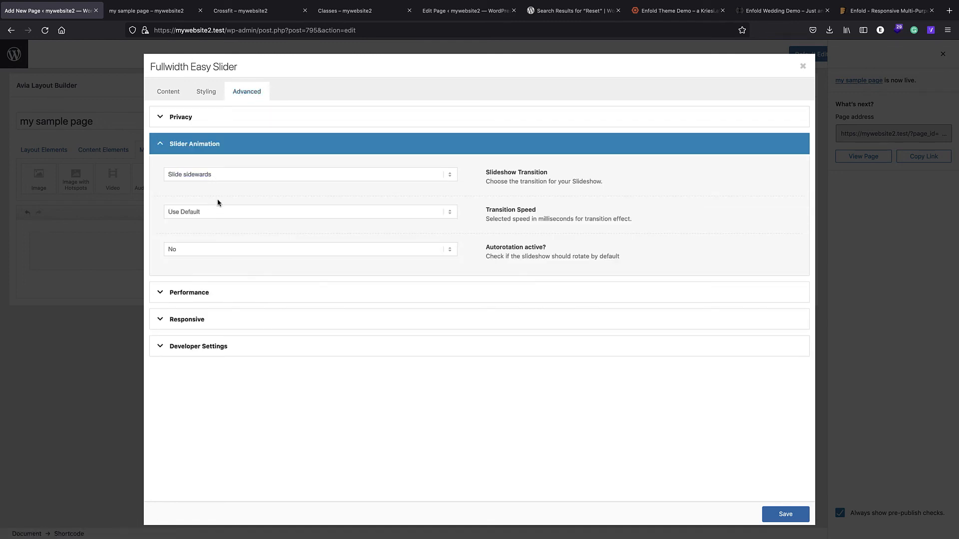
pyautogui.click(209, 179)
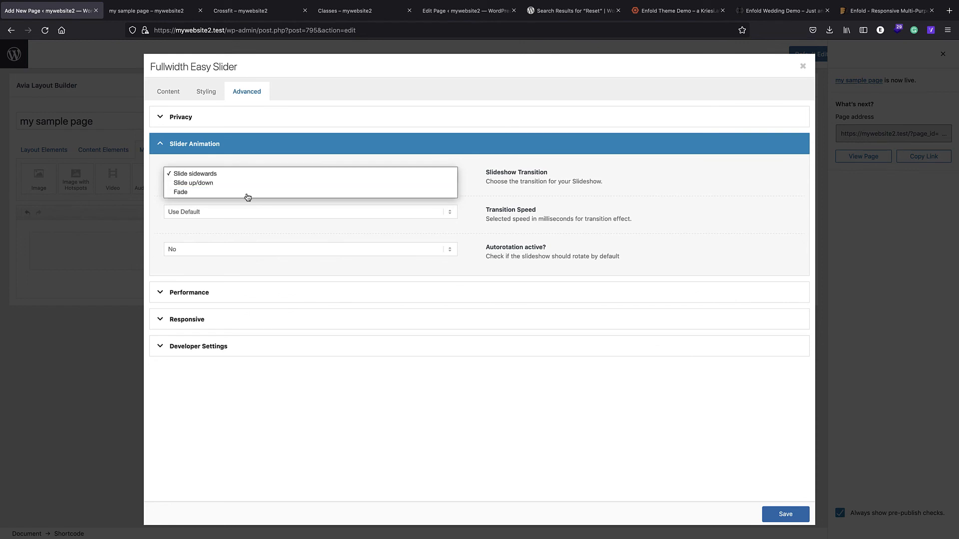
pyautogui.click(677, 436)
pyautogui.click(802, 66)
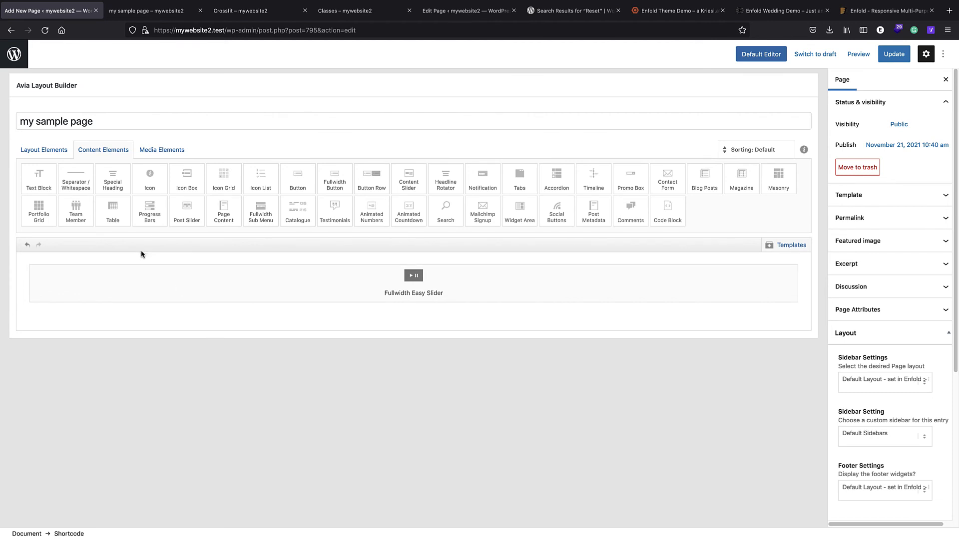
# - Add a 1/4 column below the Fullwidth Easy Slider and open its settings
pyautogui.click(46, 151)
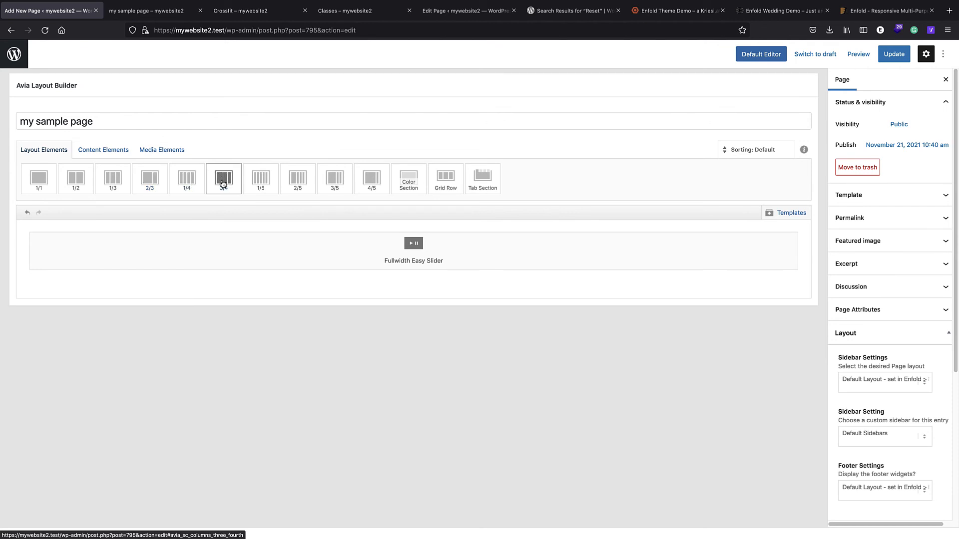
pyautogui.moveTo(187, 179); pyautogui.dragTo(97, 282)
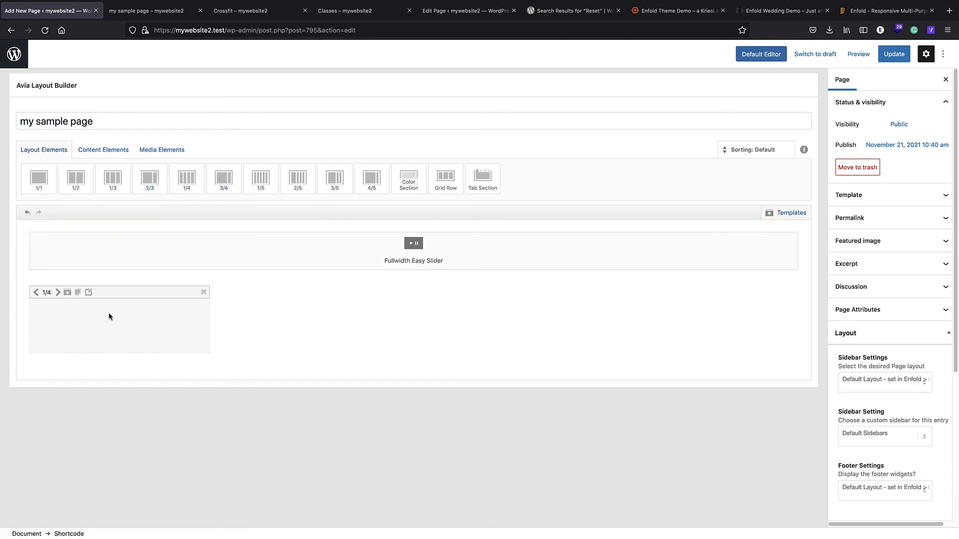
pyautogui.click(88, 293)
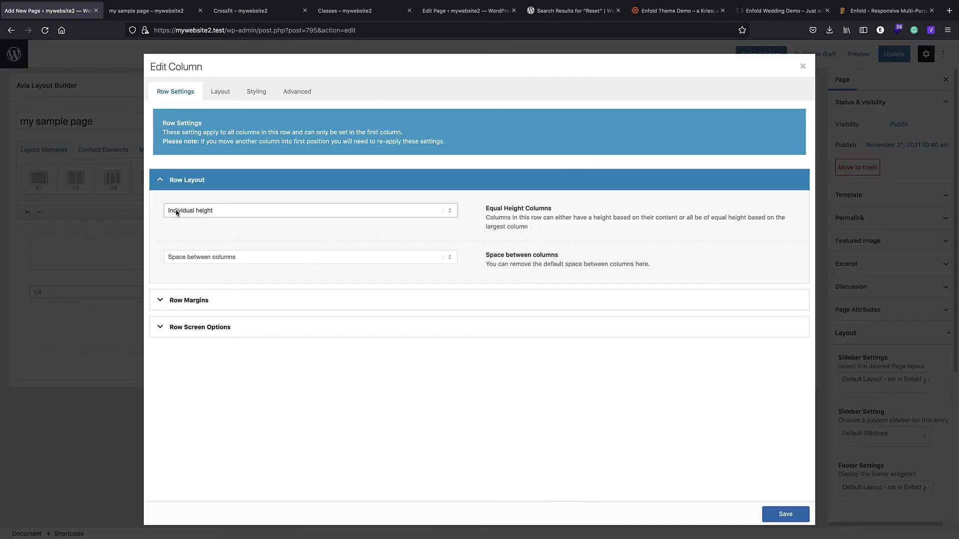
# - Add a box shadow to the 1/4 column with color #000000 and a width of 10px
pyautogui.click(220, 97)
pyautogui.click(256, 94)
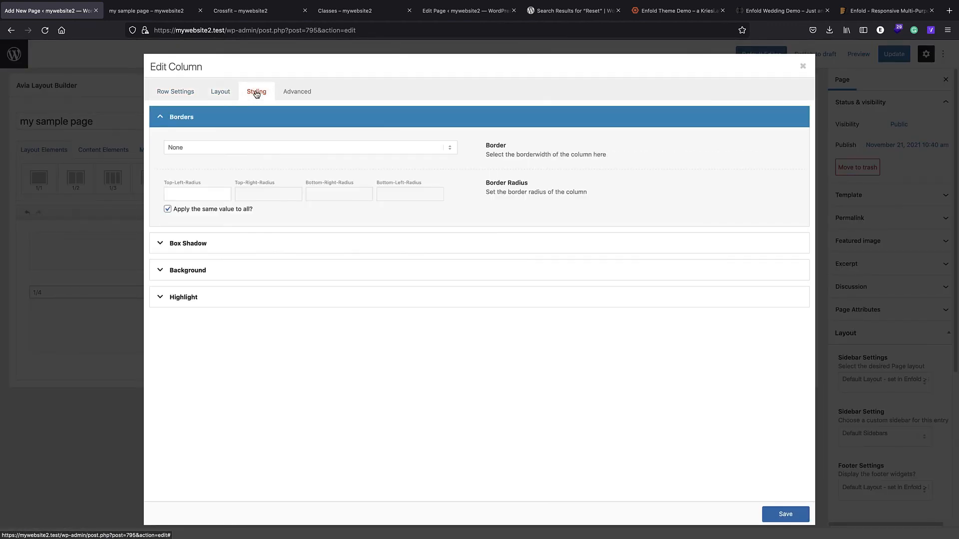
pyautogui.click(206, 246)
pyautogui.click(168, 182)
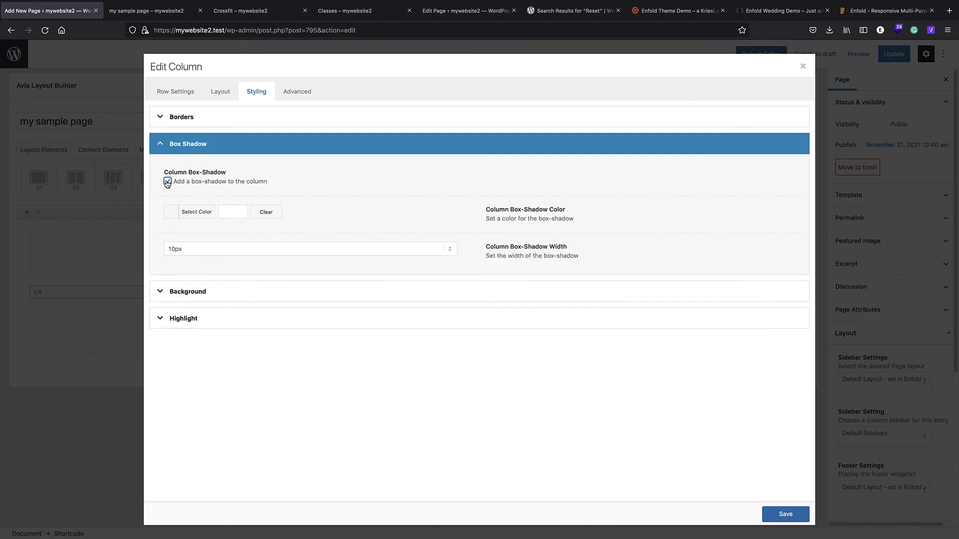
pyautogui.click(171, 212)
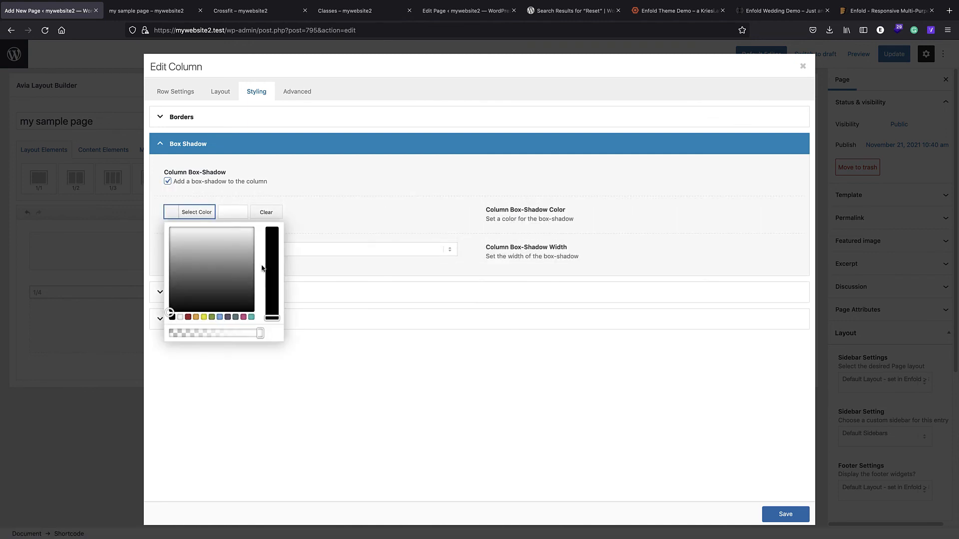
pyautogui.click(272, 229)
pyautogui.click(296, 389)
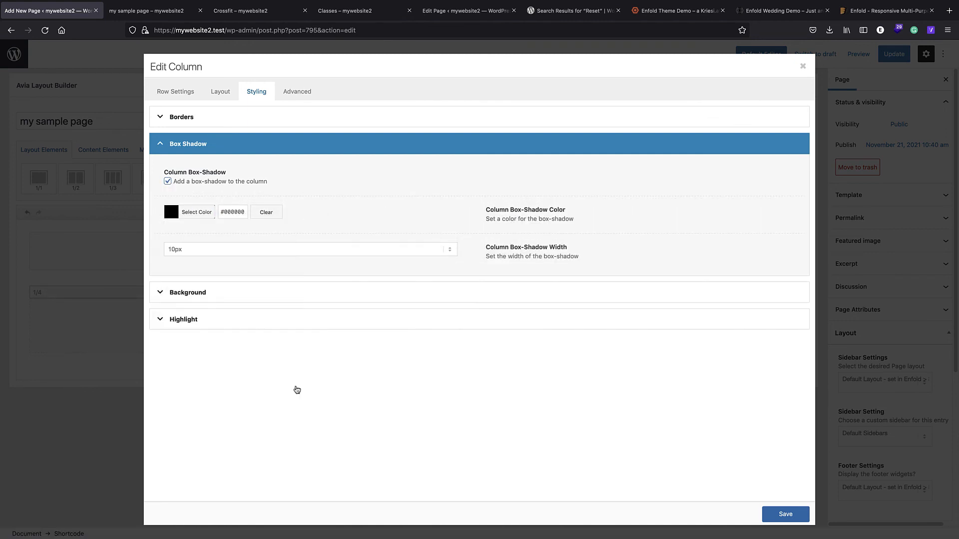
pyautogui.click(230, 251)
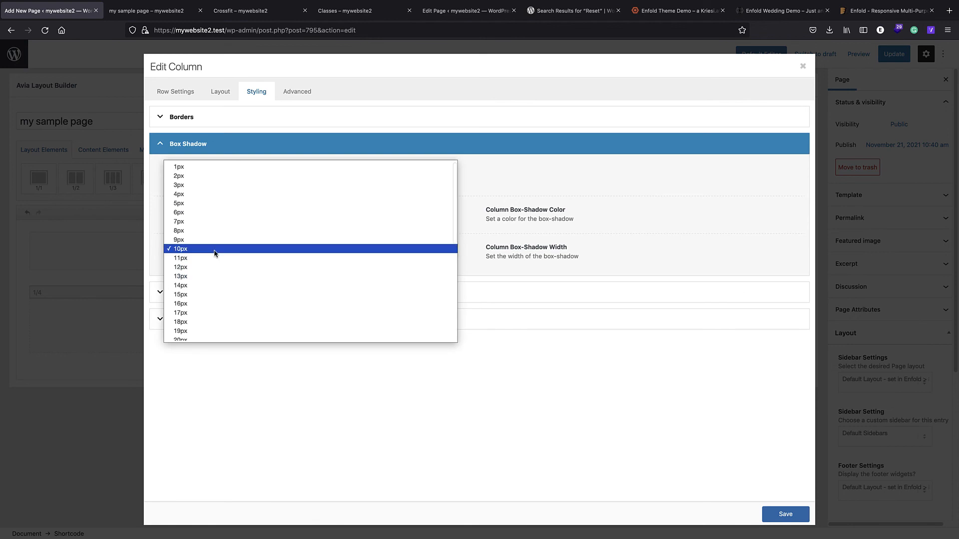
pyautogui.click(215, 249)
# - Set the 1/4 column's custom background color to #4ecac2 and save the column
pyautogui.click(215, 292)
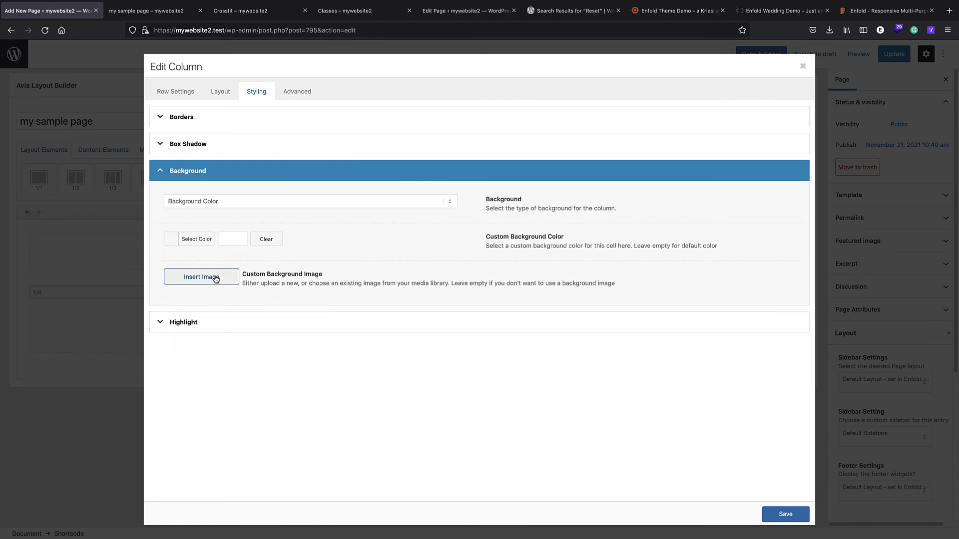
pyautogui.click(173, 244)
pyautogui.click(251, 344)
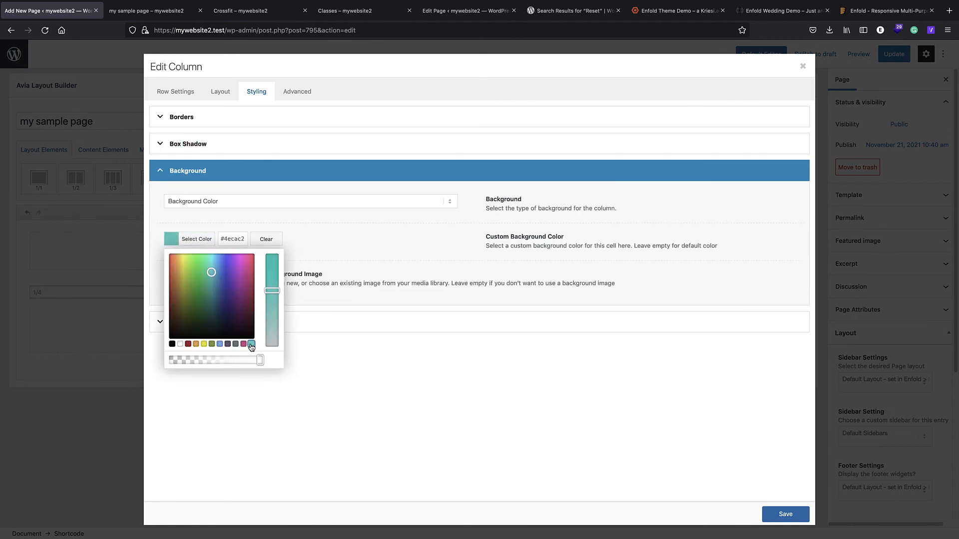
pyautogui.click(702, 441)
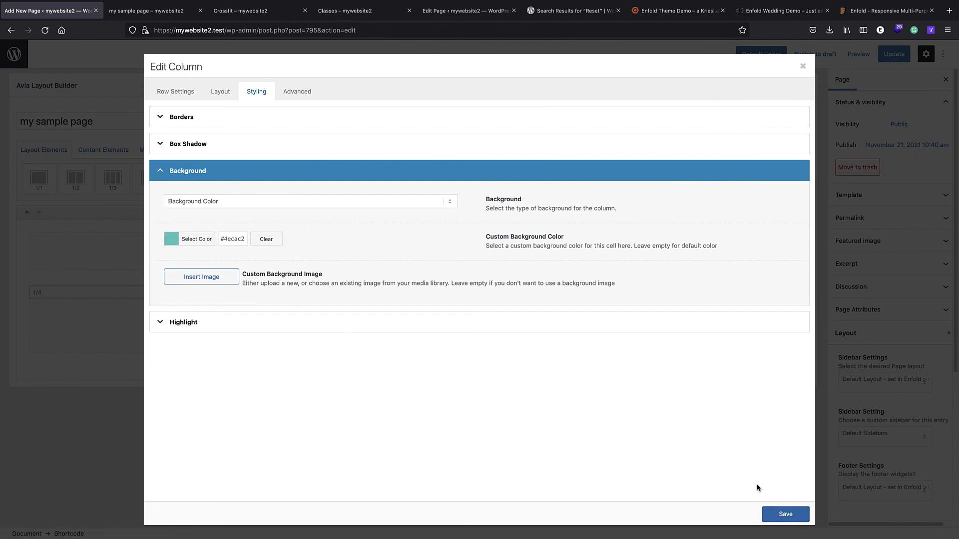
pyautogui.click(785, 513)
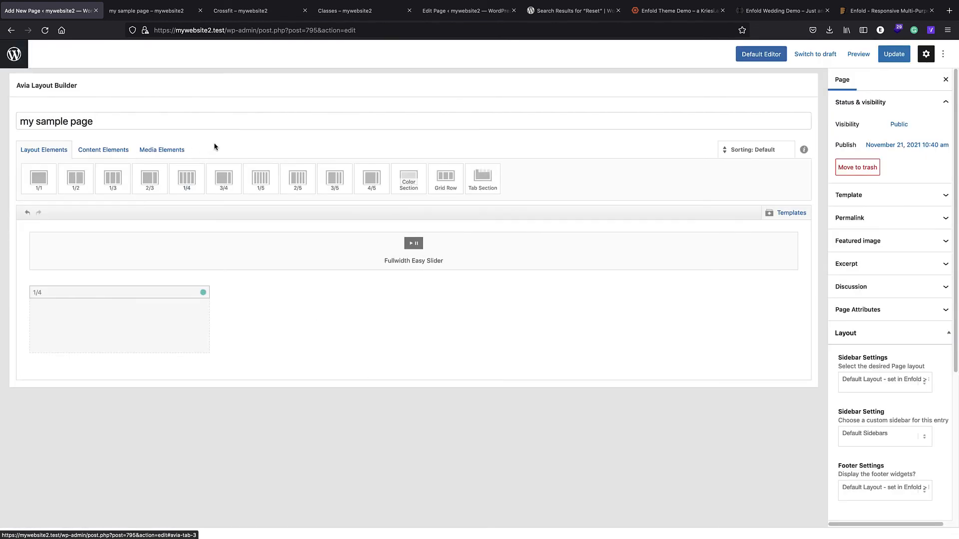
# - Show the builder's content elements and sort them by usage
pyautogui.click(154, 151)
pyautogui.click(87, 151)
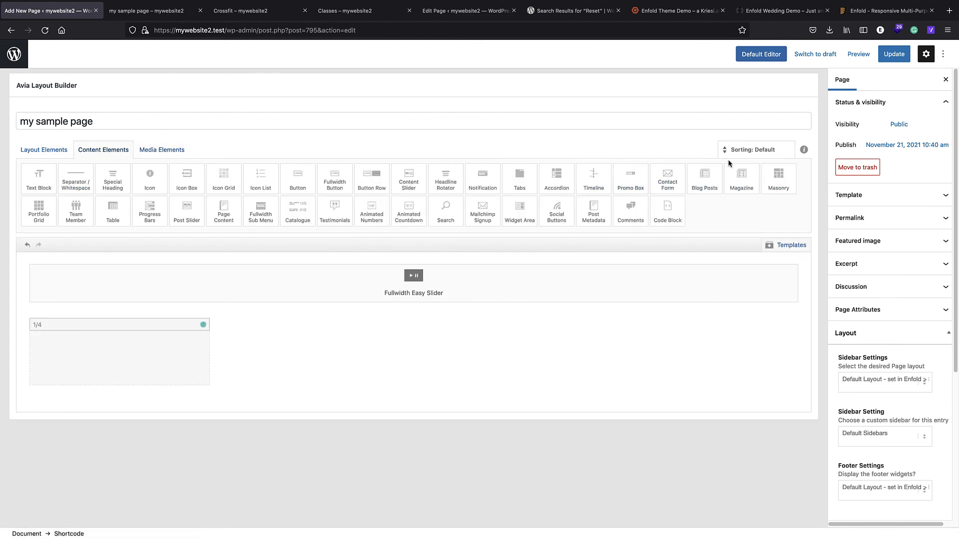
pyautogui.click(751, 153)
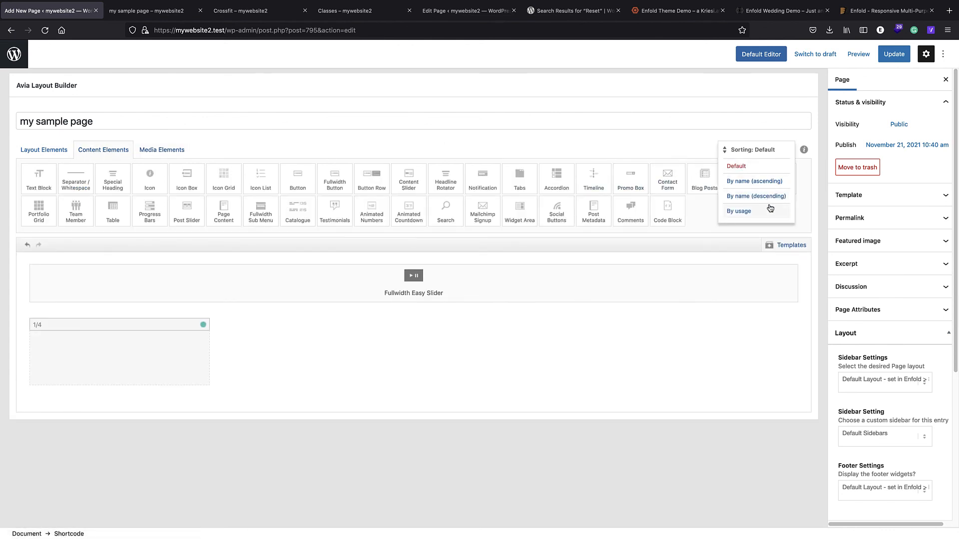
pyautogui.click(739, 211)
pyautogui.moveTo(747, 152)
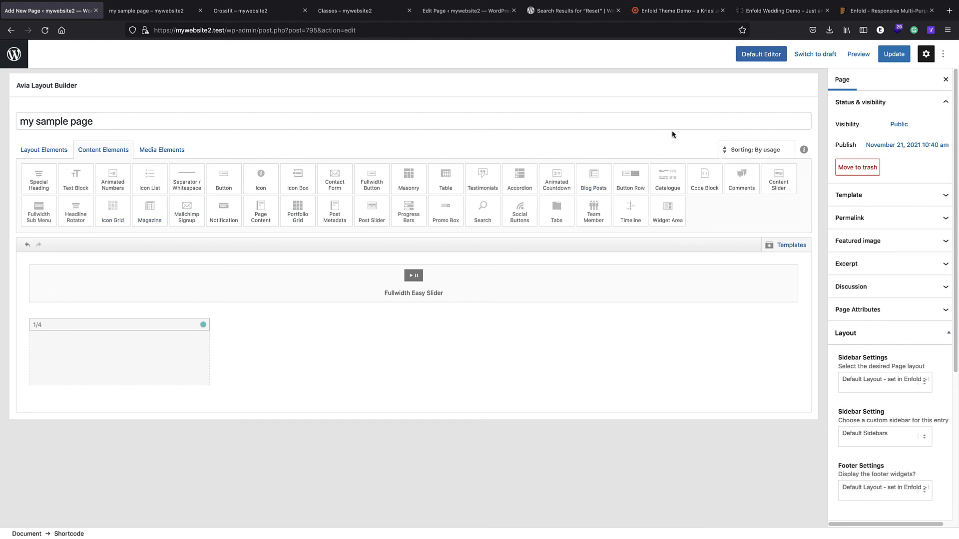
# - Add a Special Heading, a Text Block and a Button, stacked in that order, inside the 1/4 column
pyautogui.moveTo(31, 181); pyautogui.dragTo(128, 348)
pyautogui.moveTo(81, 188); pyautogui.dragTo(97, 390)
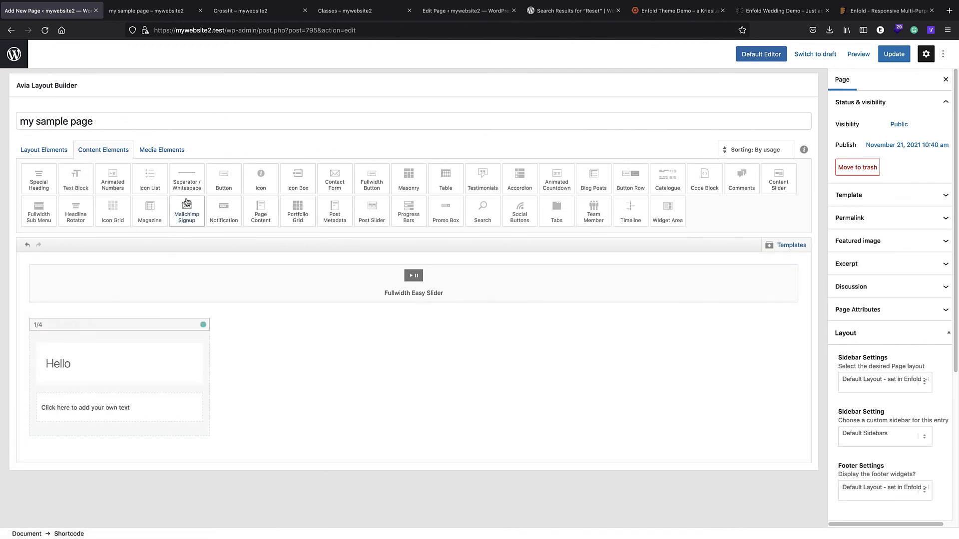
pyautogui.moveTo(224, 180); pyautogui.dragTo(115, 430)
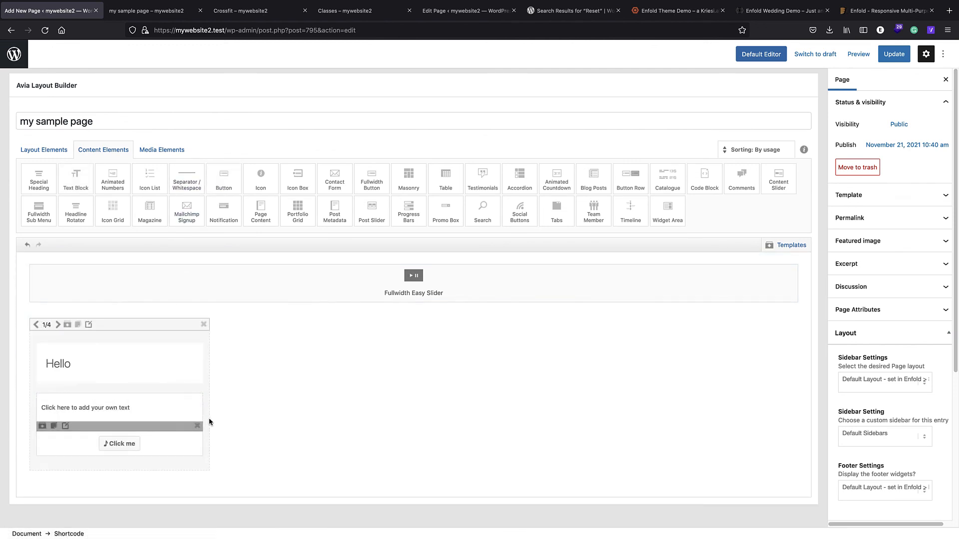
# - Update the page and reload the published sample page to check the column's new content
pyautogui.click(888, 58)
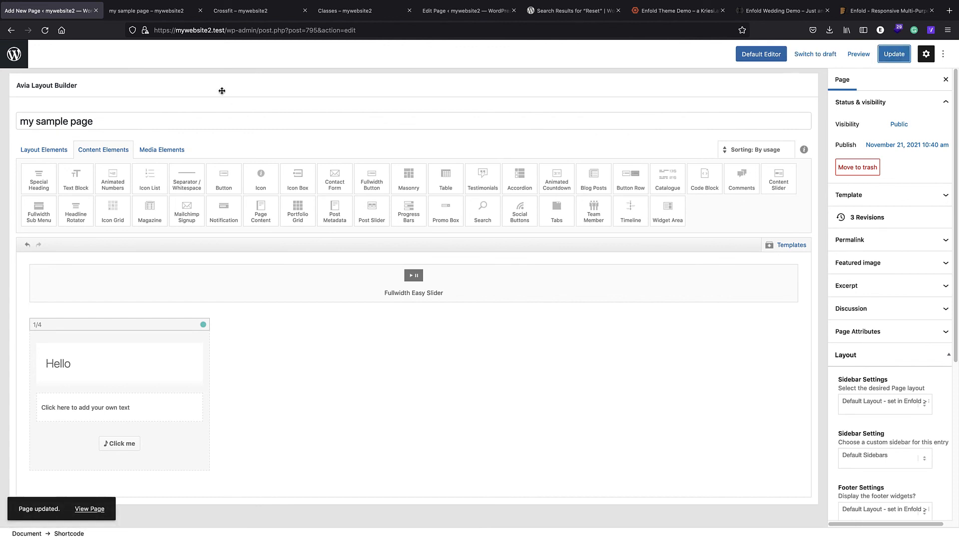
pyautogui.click(147, 10)
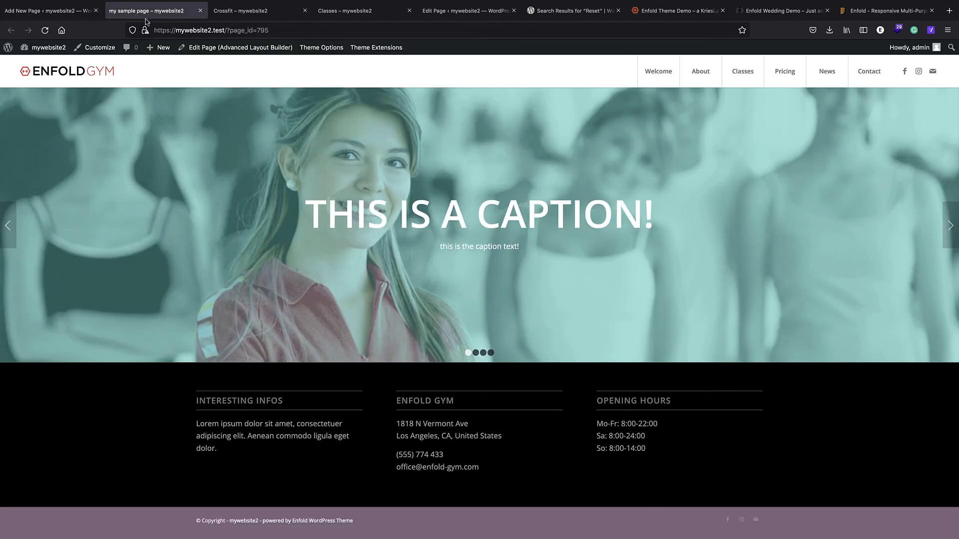
pyautogui.press('super+r')
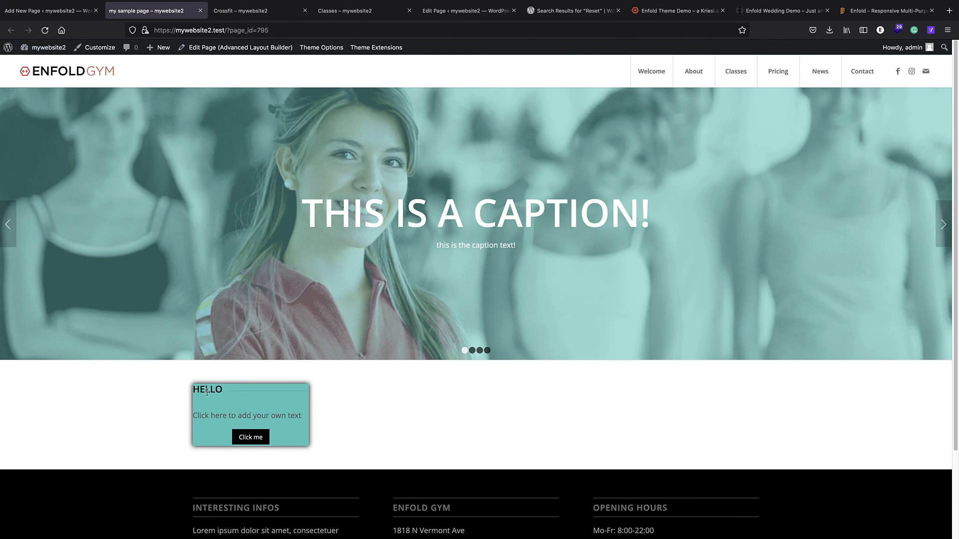
# - In the page editor, set the 1/4 column's inner padding to 30 on all sides and save the column
pyautogui.click(50, 11)
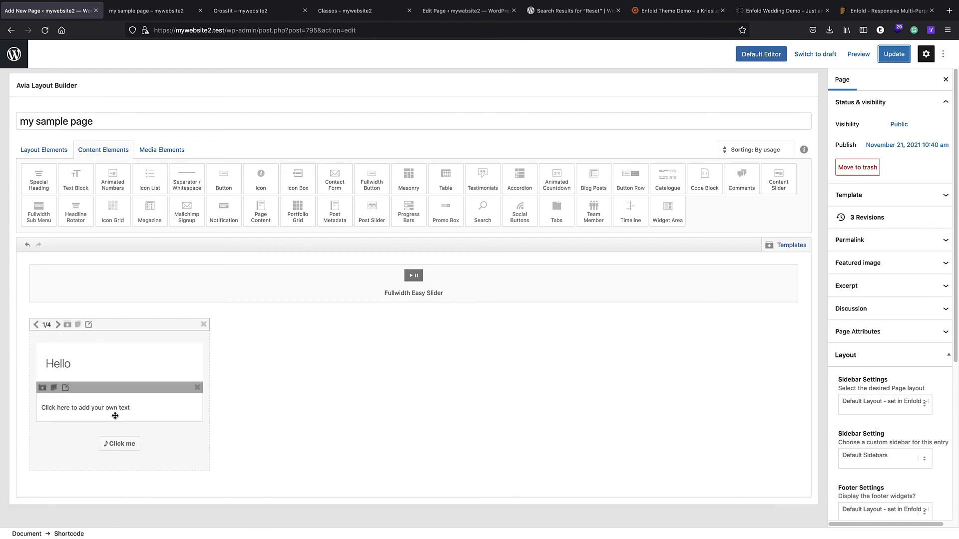
pyautogui.click(88, 325)
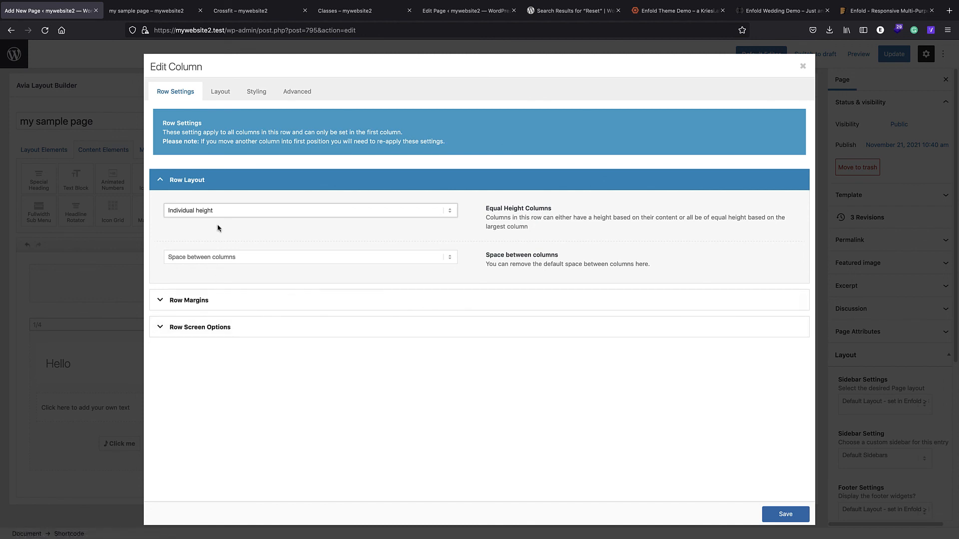
pyautogui.click(221, 93)
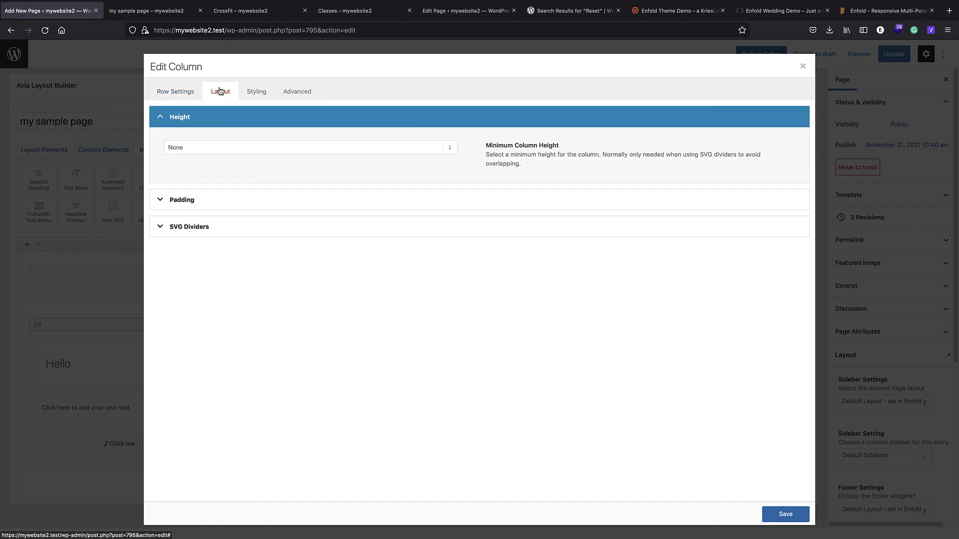
pyautogui.click(197, 202)
pyautogui.click(179, 187)
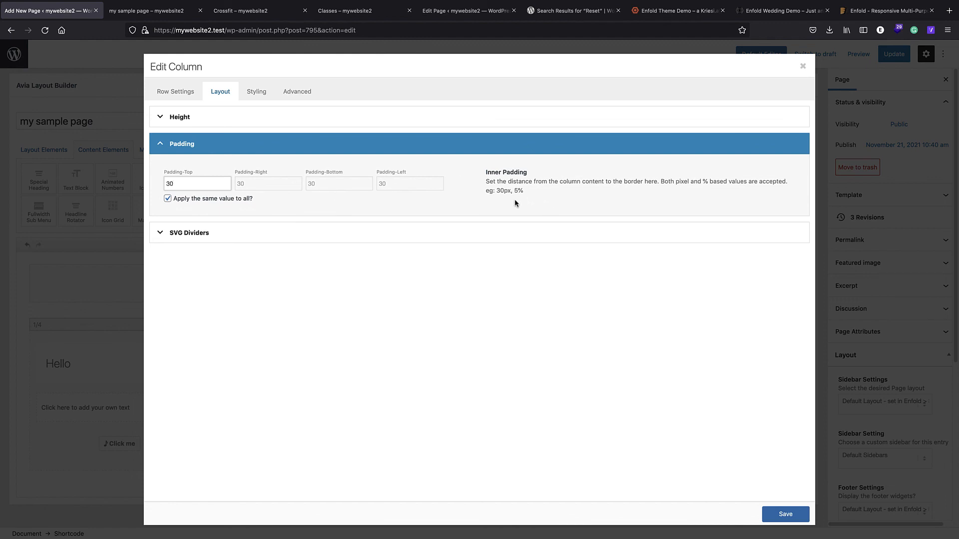
pyautogui.click(786, 513)
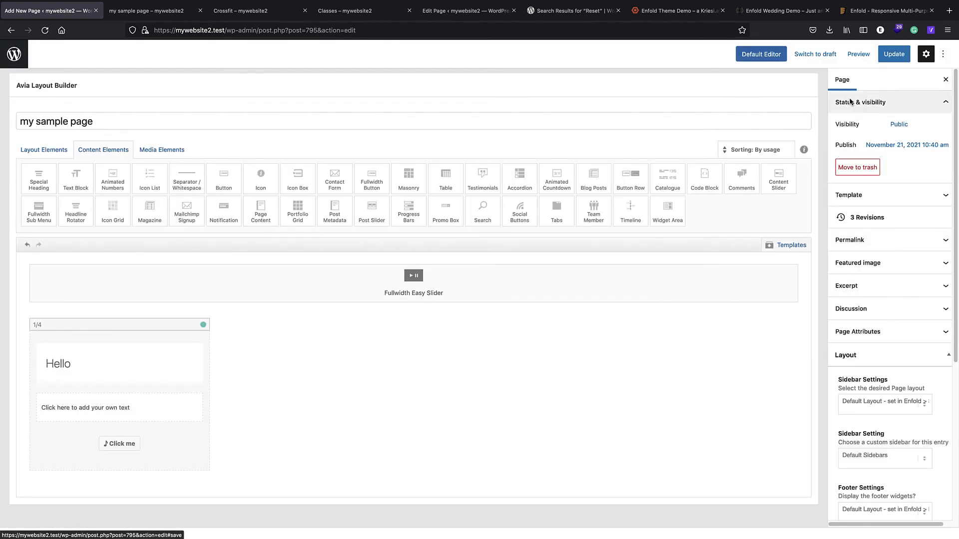
# - Update the page and open its published version in a new tab to check the padding
pyautogui.click(893, 54)
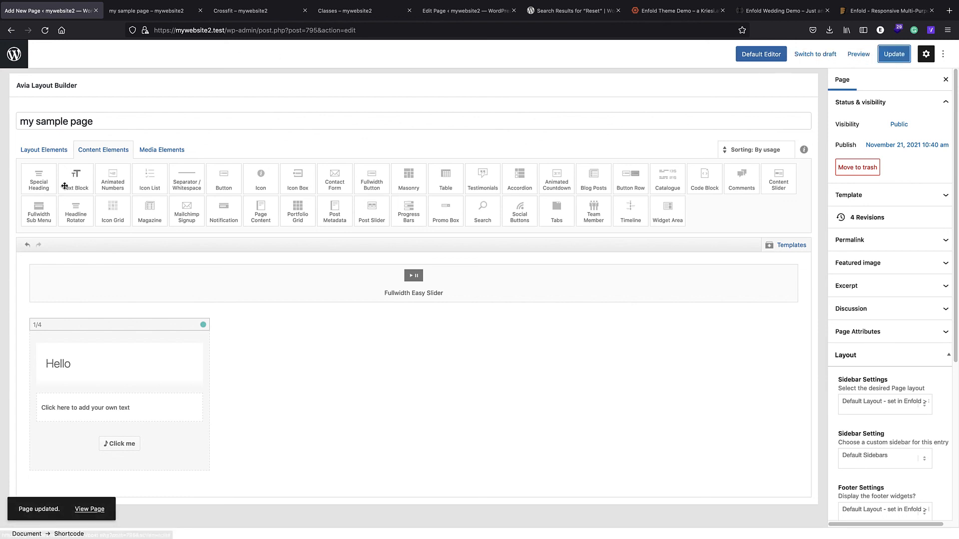
pyautogui.rightClick(90, 509)
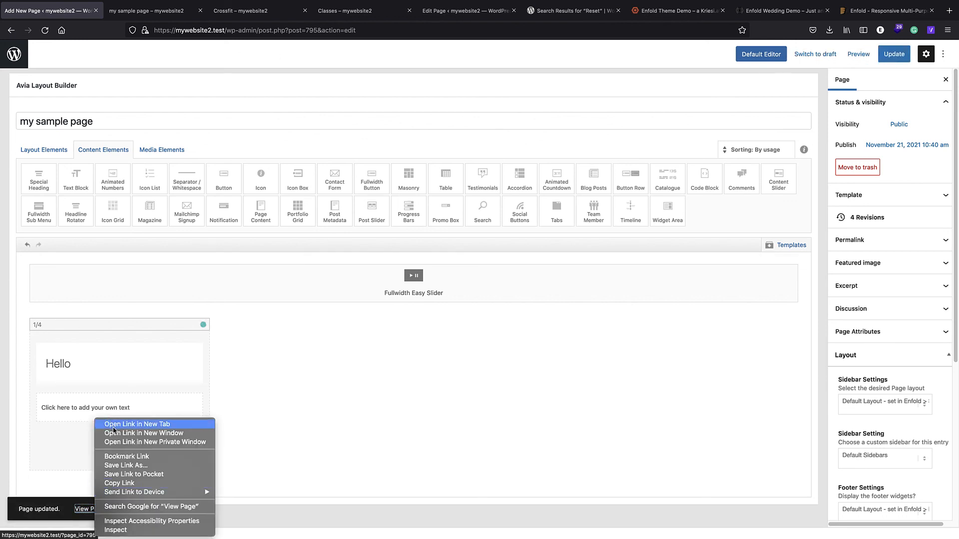
pyautogui.click(108, 422)
pyautogui.click(121, 14)
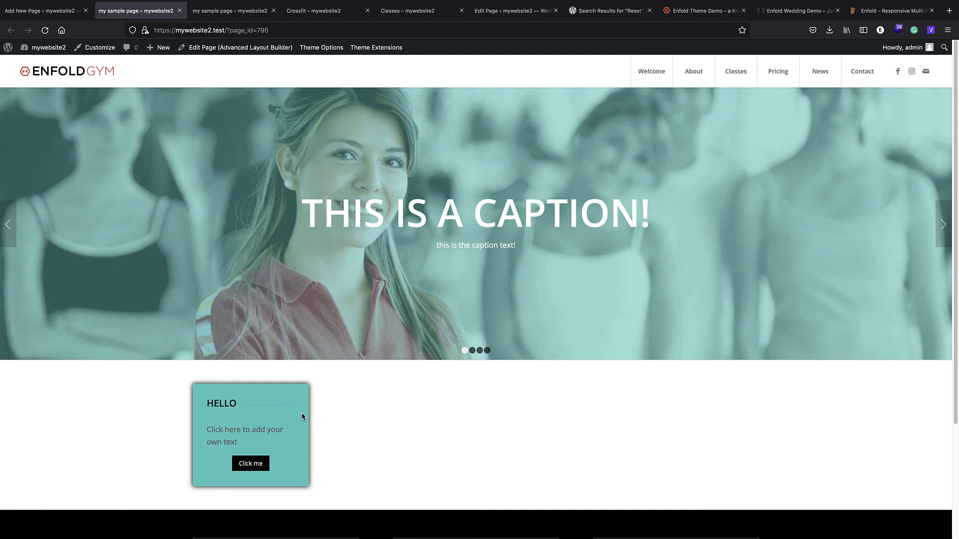
# - Back in the page editor, set the 1/4 column's box shadow width to 3px and save the column
pyautogui.click(42, 10)
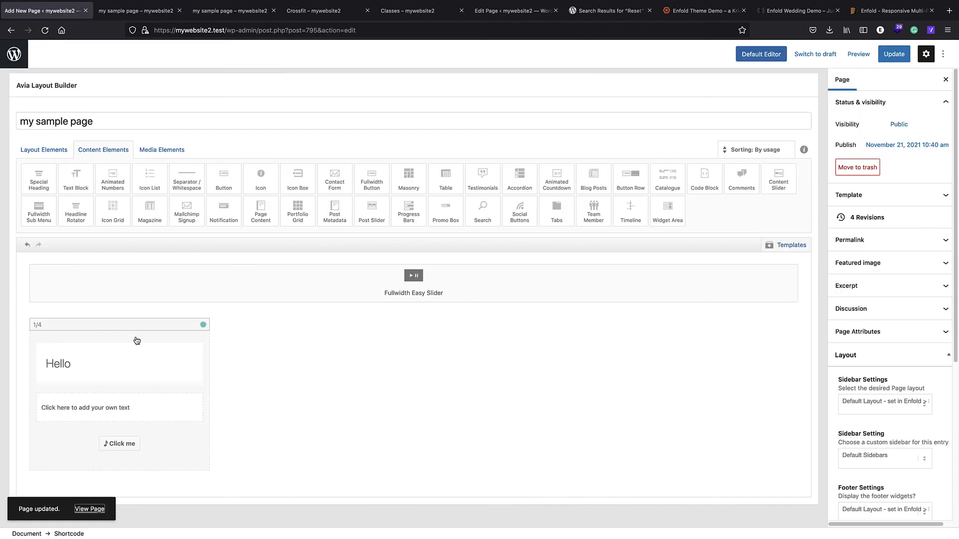
pyautogui.click(89, 324)
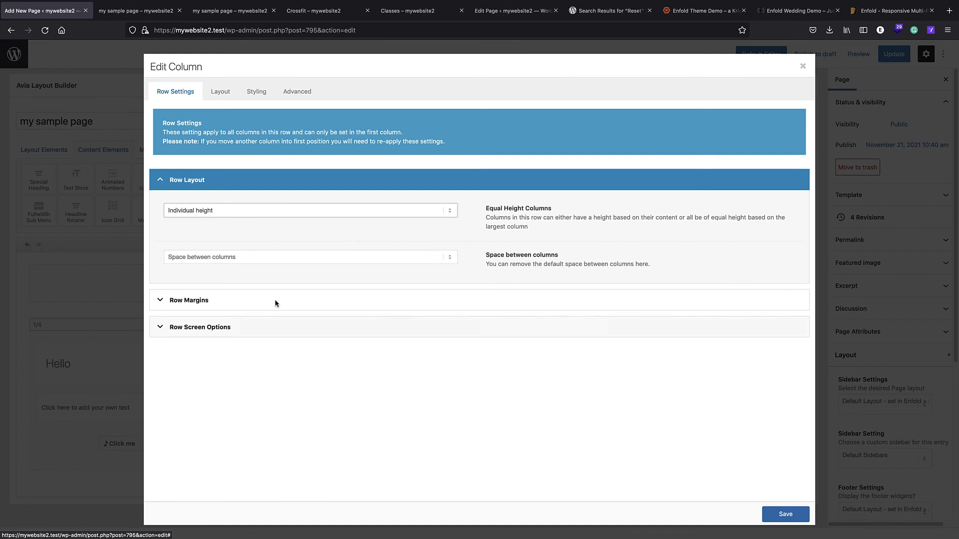
pyautogui.click(255, 92)
pyautogui.click(237, 243)
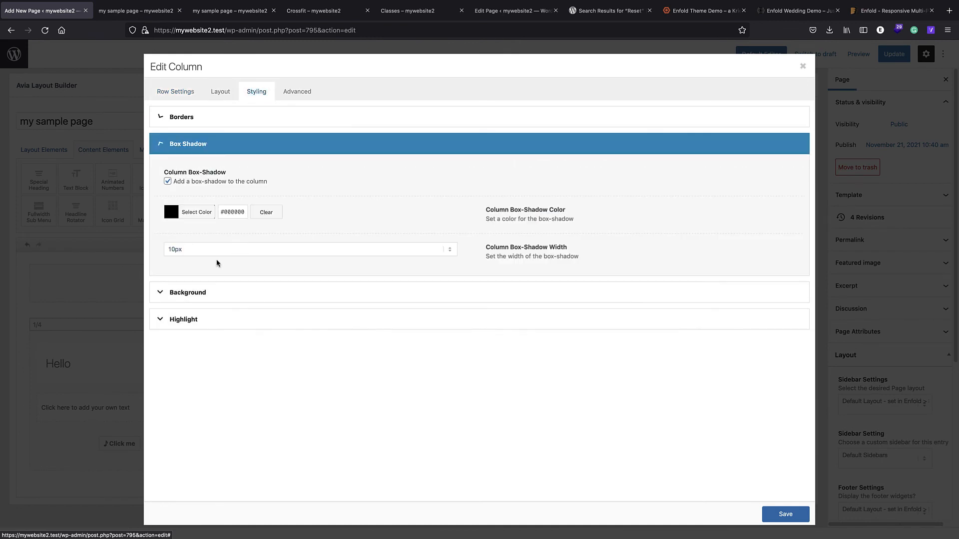
pyautogui.click(178, 251)
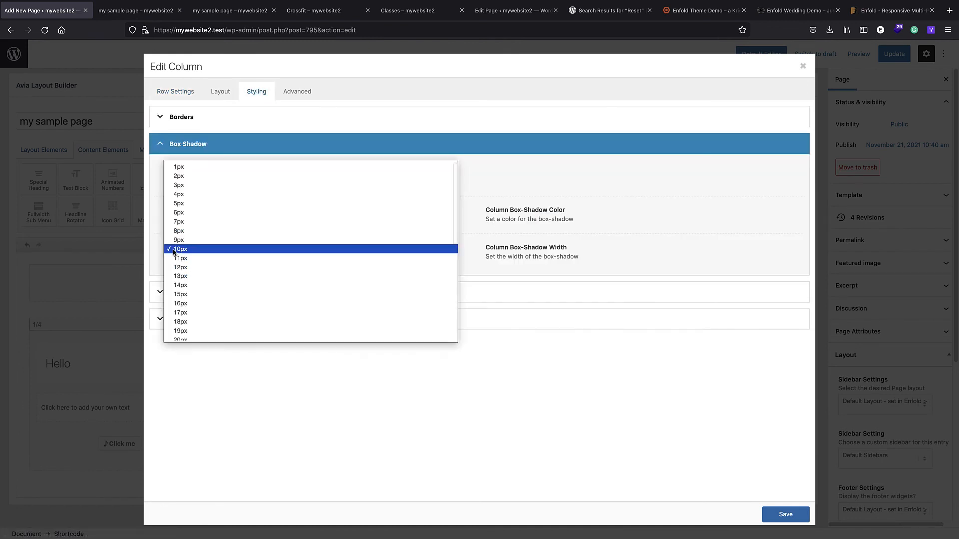
pyautogui.click(179, 186)
pyautogui.click(783, 520)
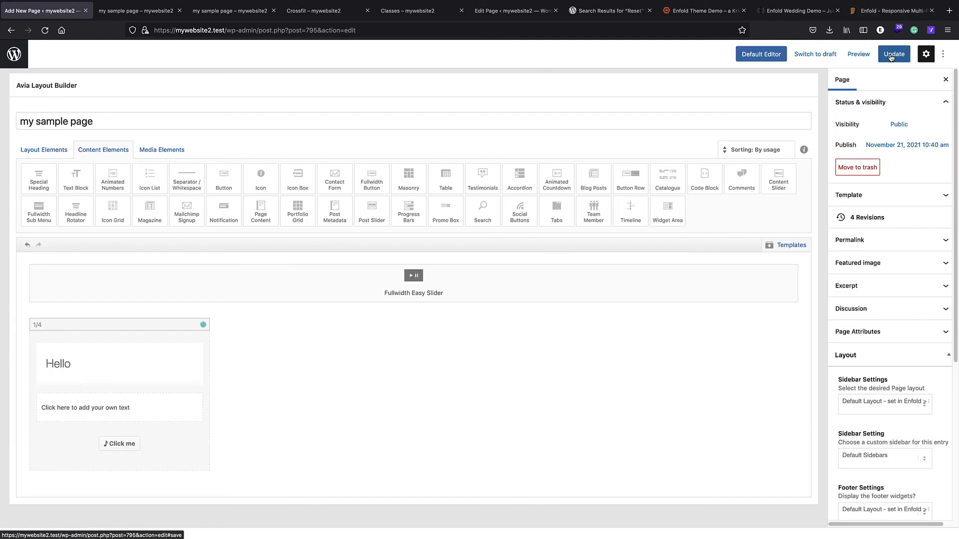
# - Update the page and reload the published sample page to check the box shadow width
pyautogui.click(894, 54)
pyautogui.click(140, 10)
pyautogui.press('super+r')
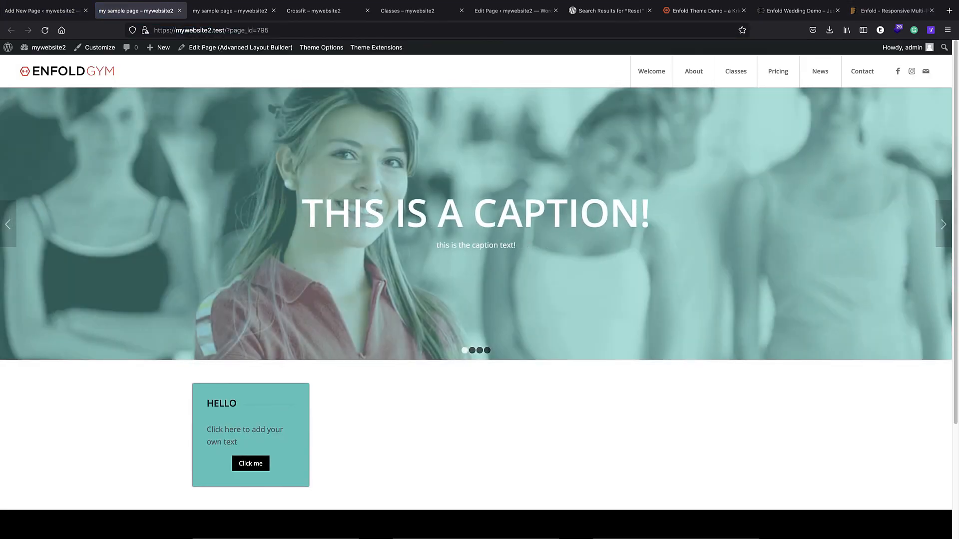
# - In the page editor, clear the 1/4 column's box shadow color, turn off its box shadow and save the column
pyautogui.click(14, 7)
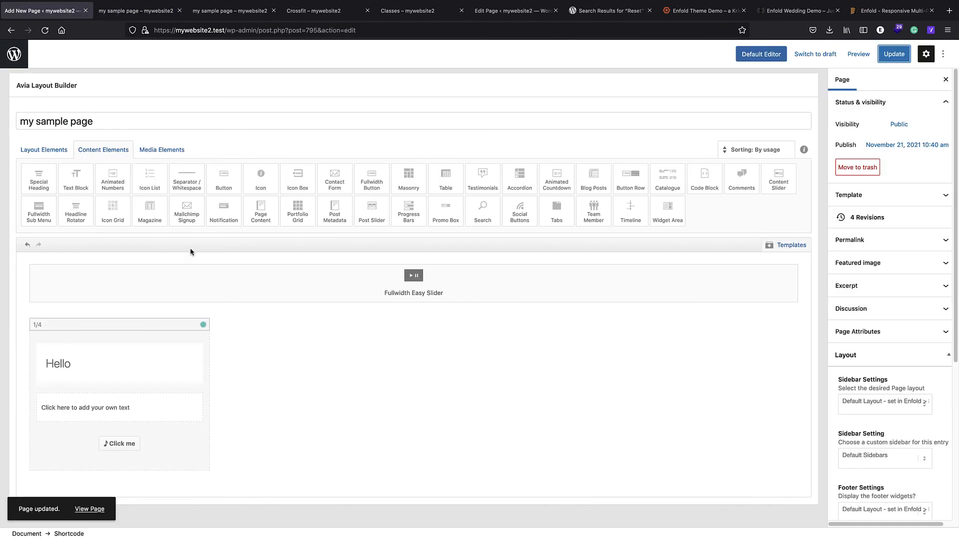
pyautogui.click(91, 327)
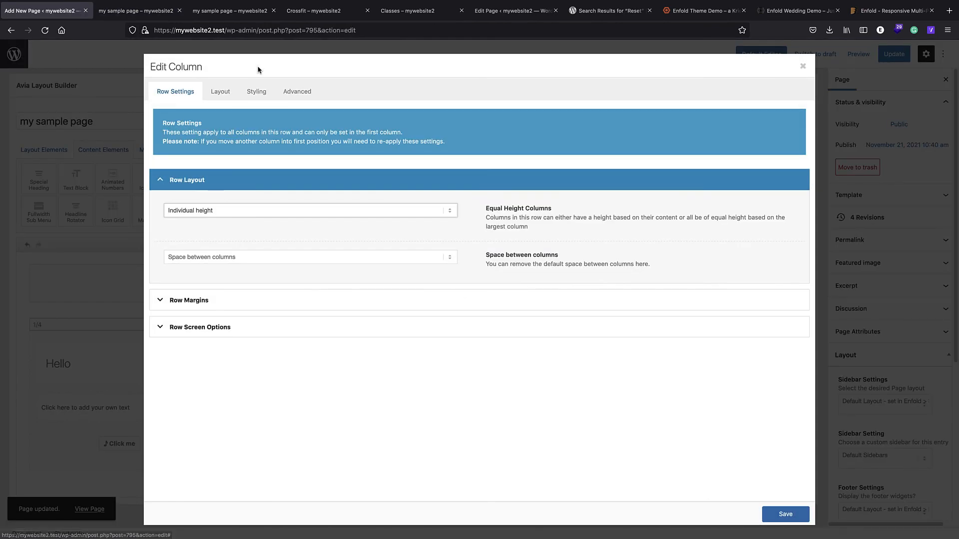
pyautogui.click(256, 92)
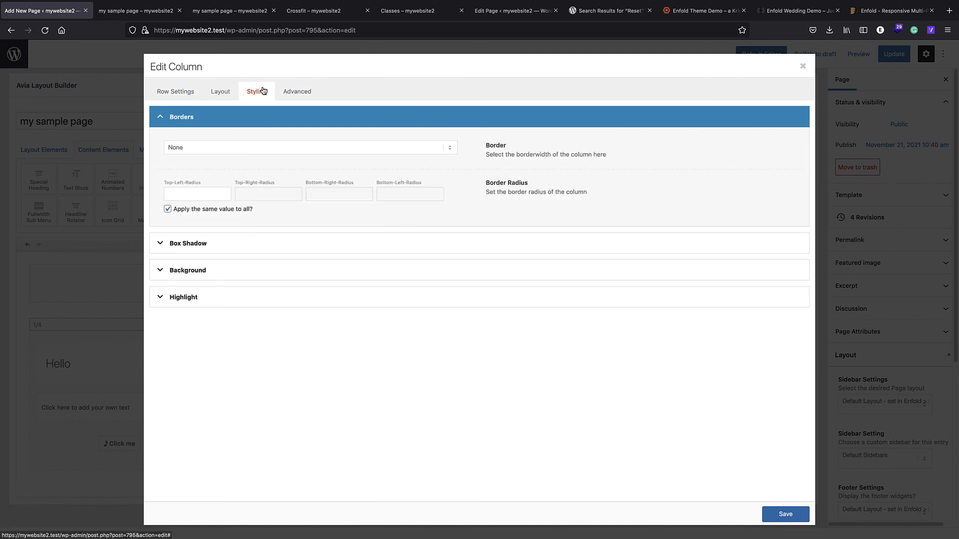
pyautogui.click(205, 244)
pyautogui.click(196, 250)
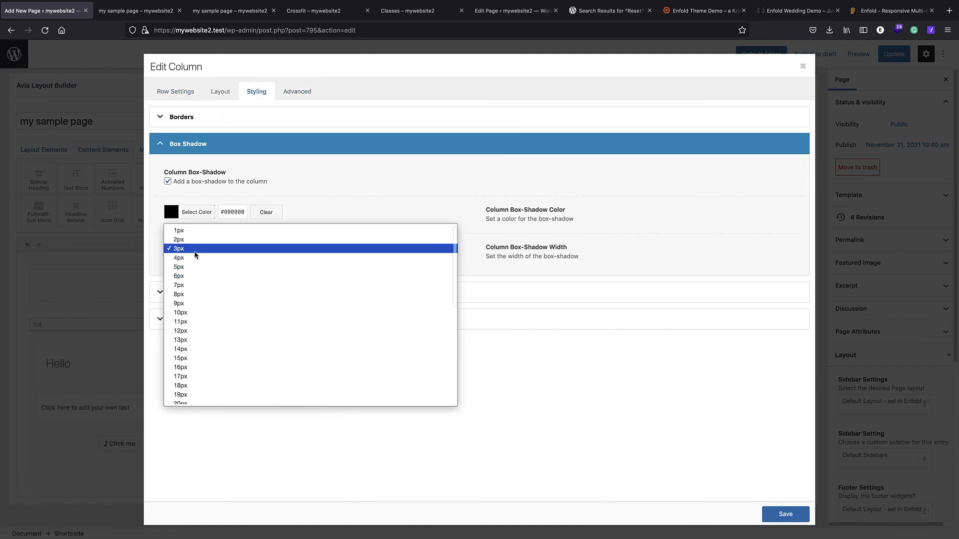
pyautogui.click(218, 264)
pyautogui.click(267, 213)
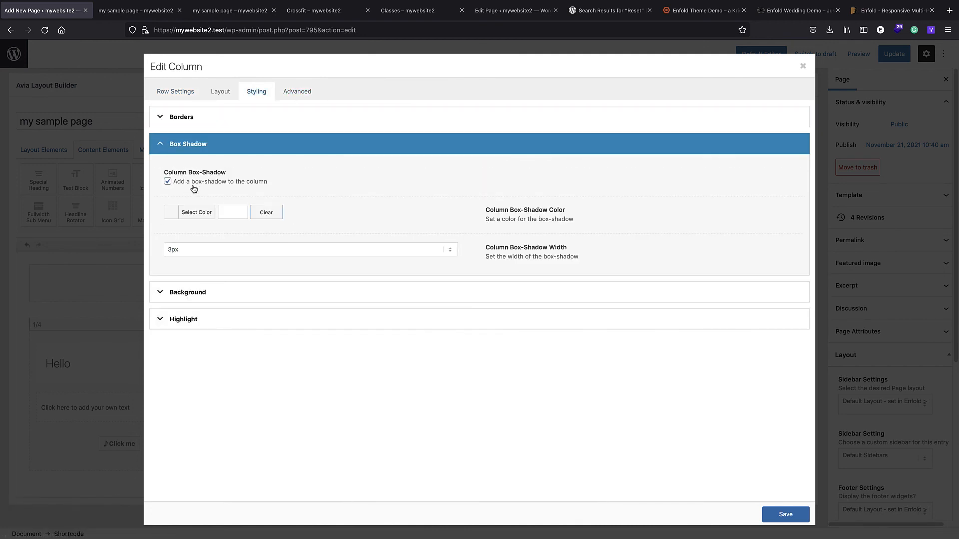
pyautogui.click(169, 182)
pyautogui.click(785, 515)
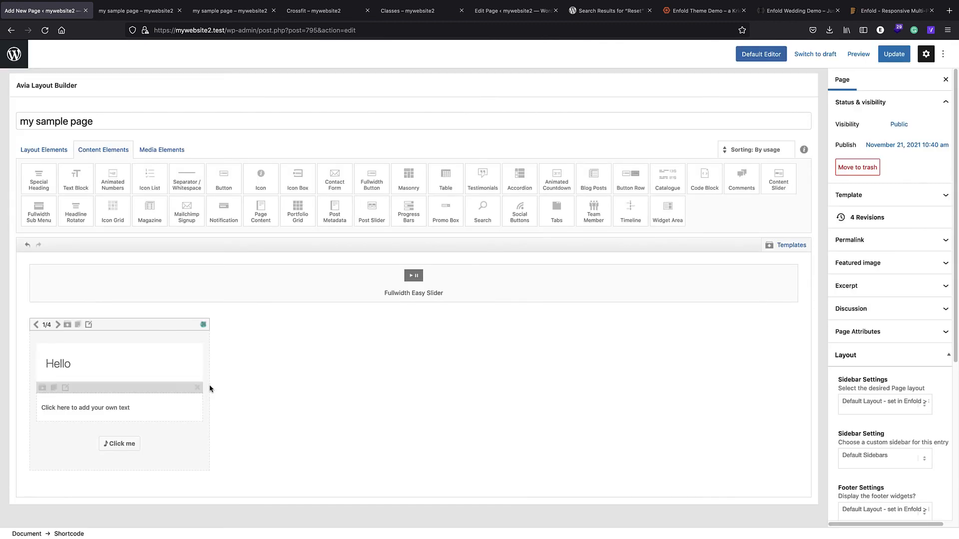
# - Duplicate the 1/4 column with its heading, text and button, and update the page
pyautogui.click(88, 325)
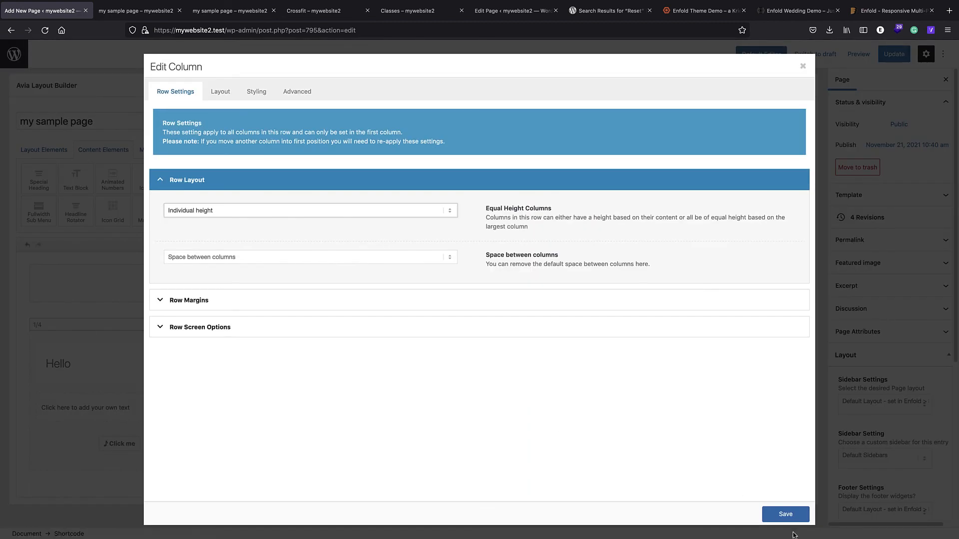
pyautogui.click(803, 66)
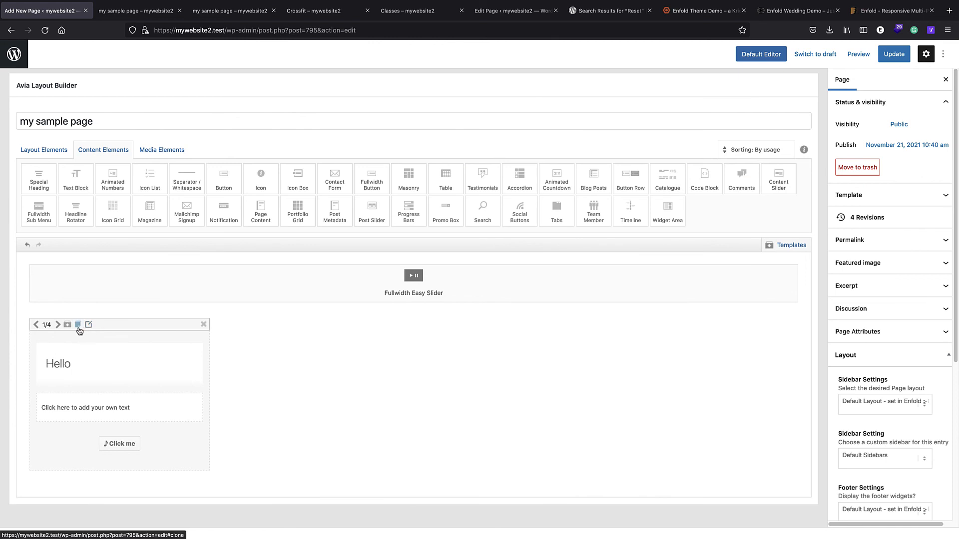
pyautogui.click(78, 325)
pyautogui.click(891, 55)
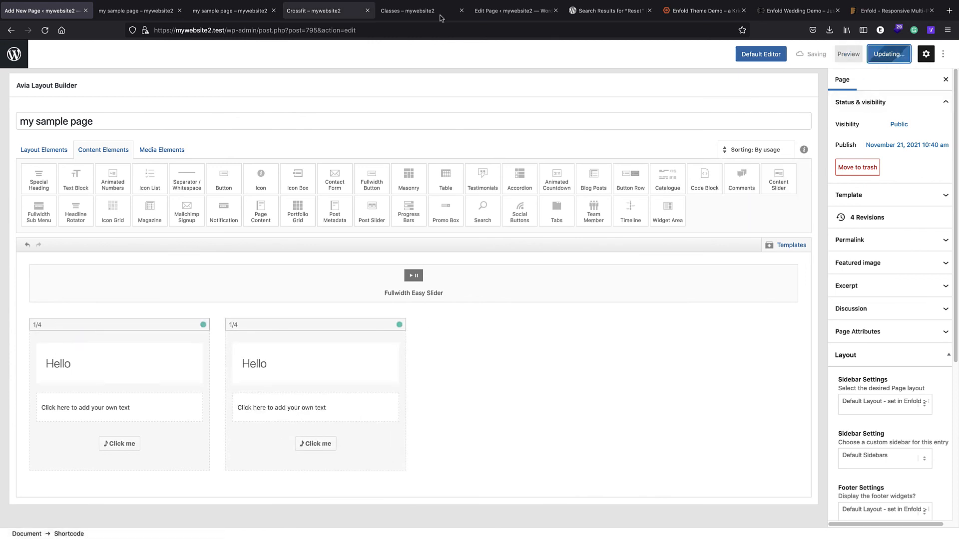
# - Open the WordPress Pages list in a new tab and reload the published sample page to check the duplicated column
pyautogui.rightClick(25, 46)
pyautogui.click(107, 13)
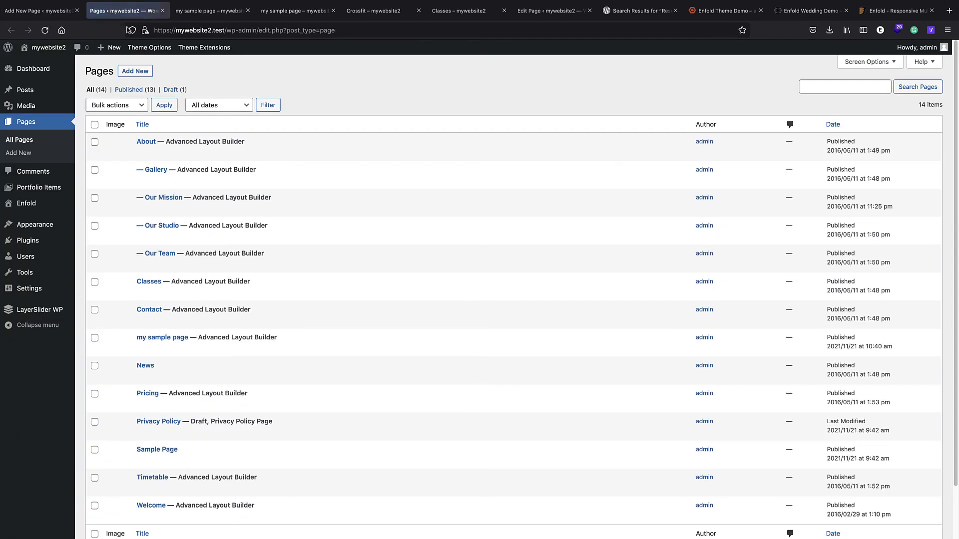
pyautogui.click(210, 11)
pyautogui.click(212, 31)
pyautogui.press('Return')
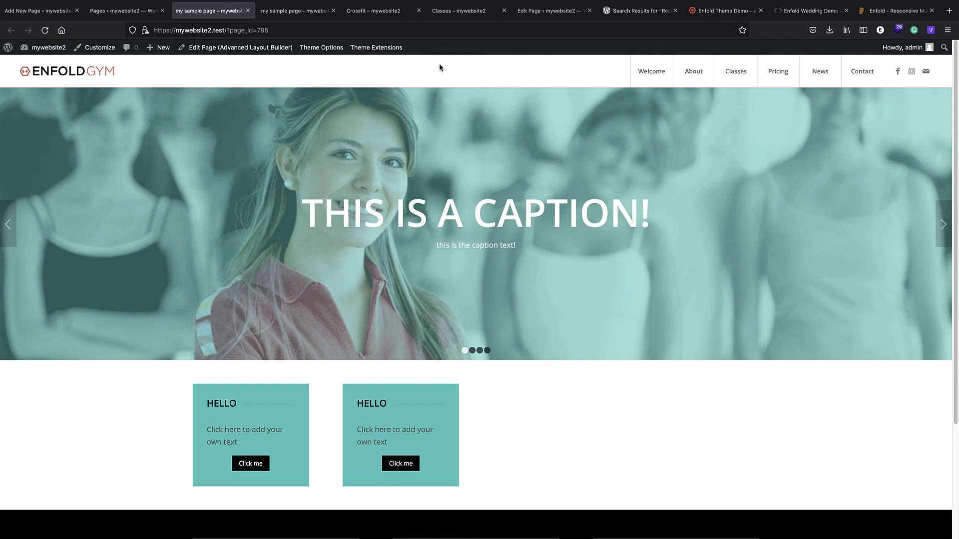
pyautogui.moveTo(686, 84)
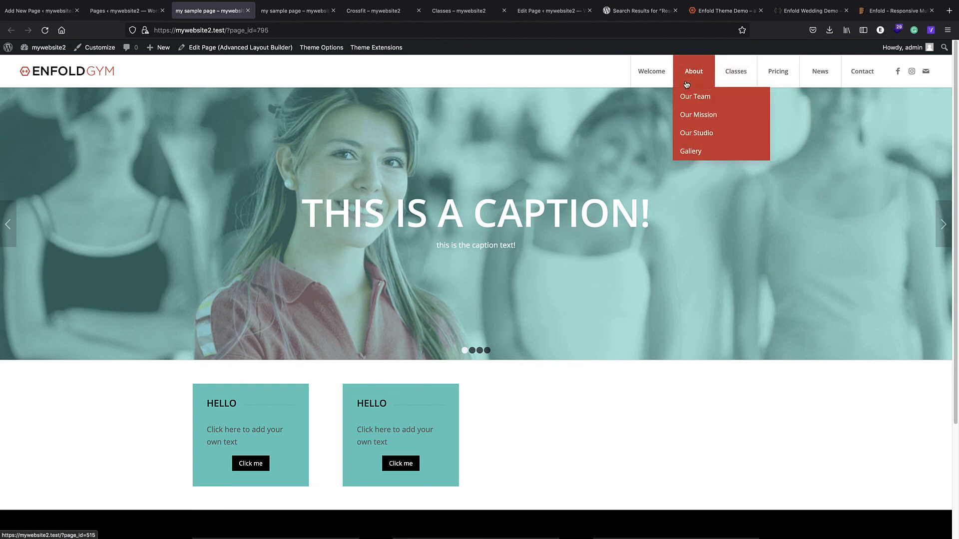